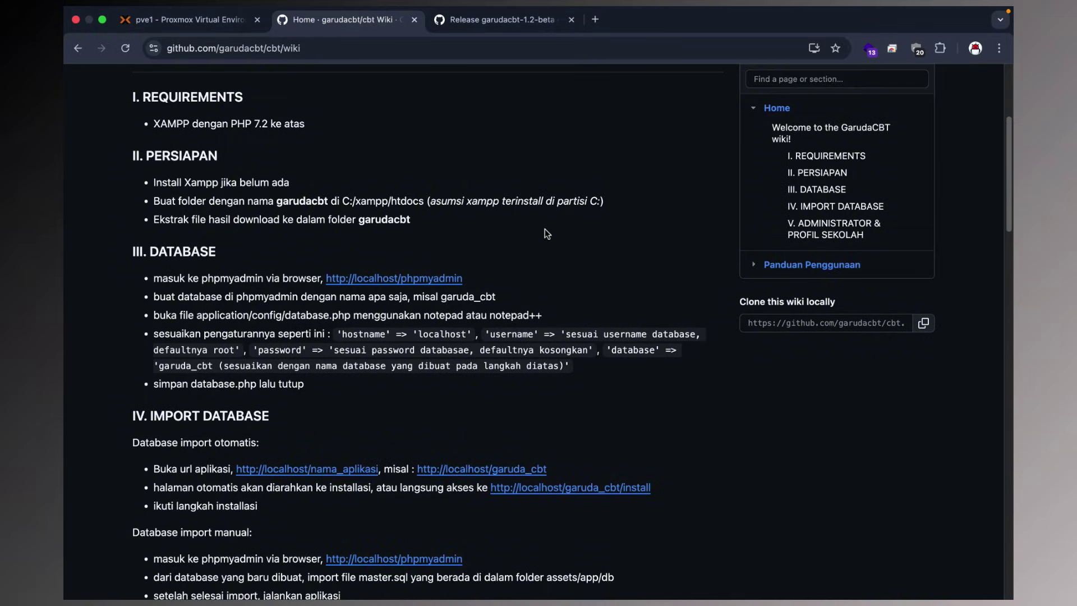
Go from the garudacbt-1.2-beta release page through the garudacbt profile to the cbt repository.
scroll(545, 229, up, 5)
click(514, 26)
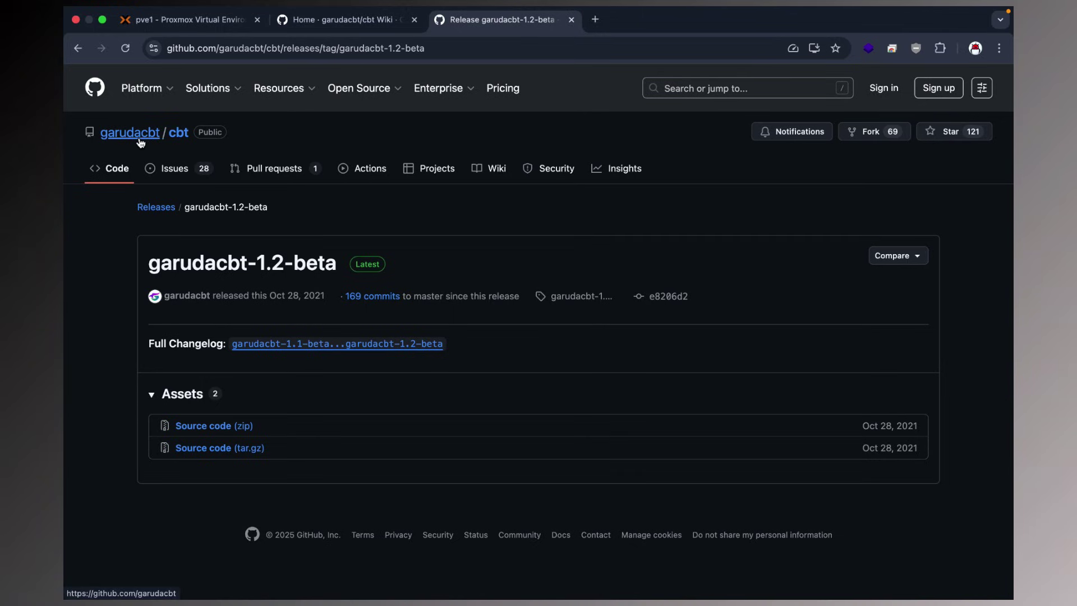
mouse_move(150, 142)
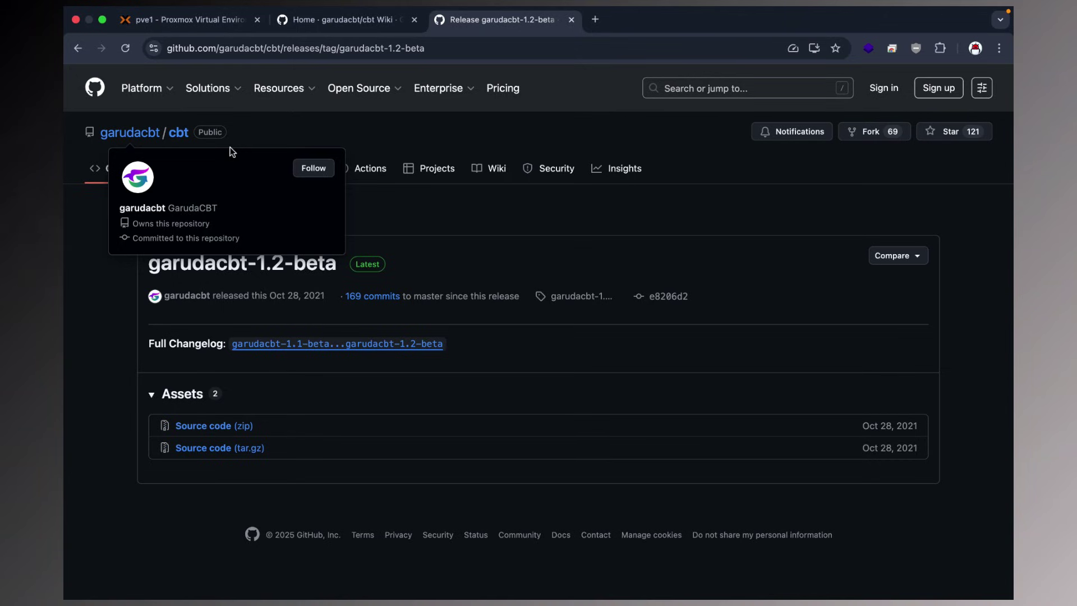
click(129, 133)
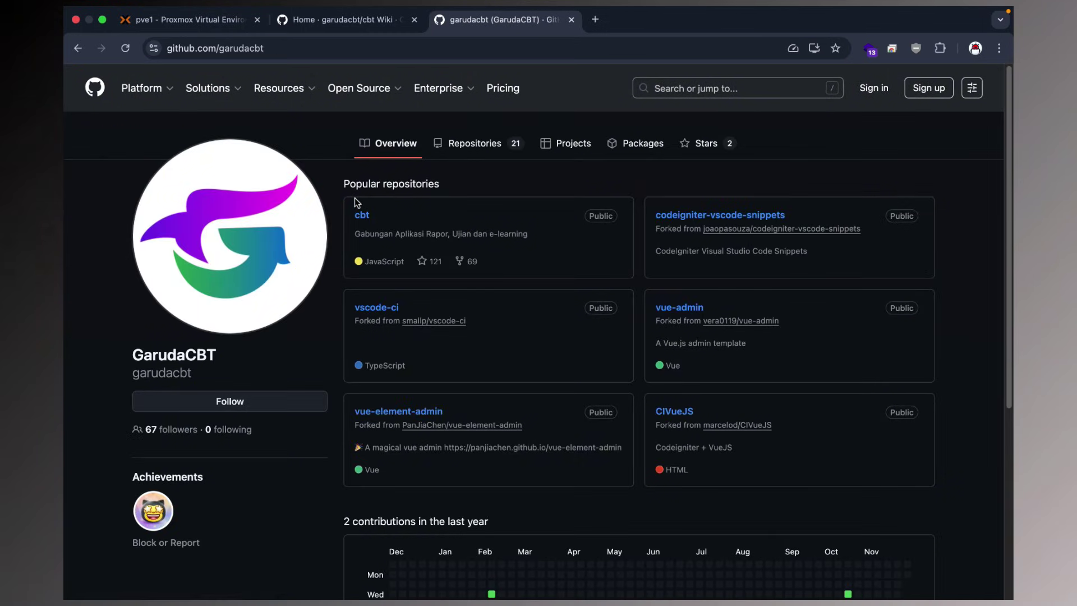
click(362, 215)
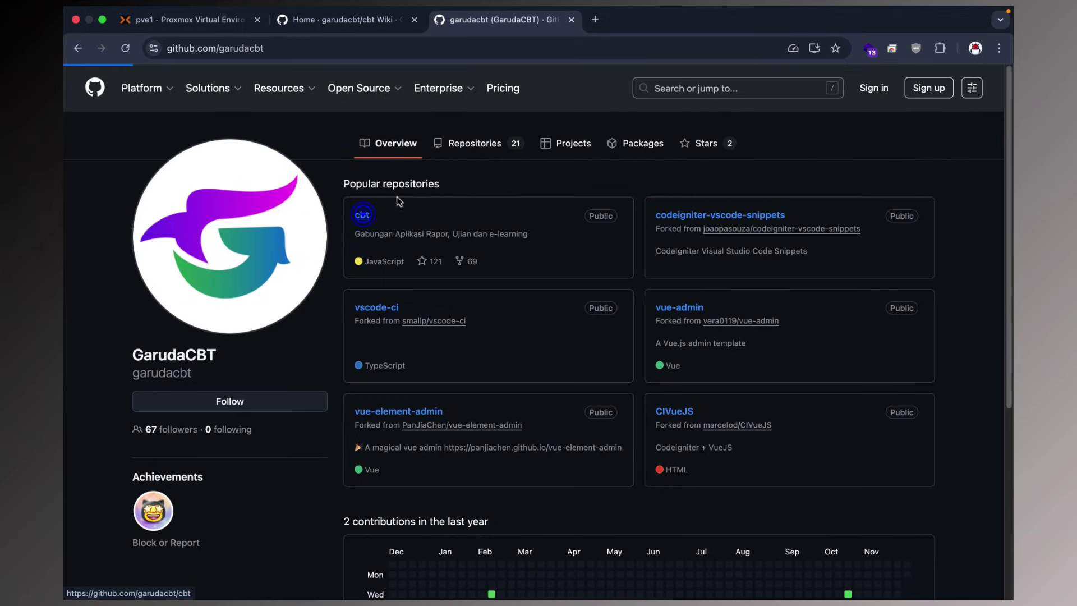
Load the Google homepage in a new browser tab.
mouse_move(400, 104)
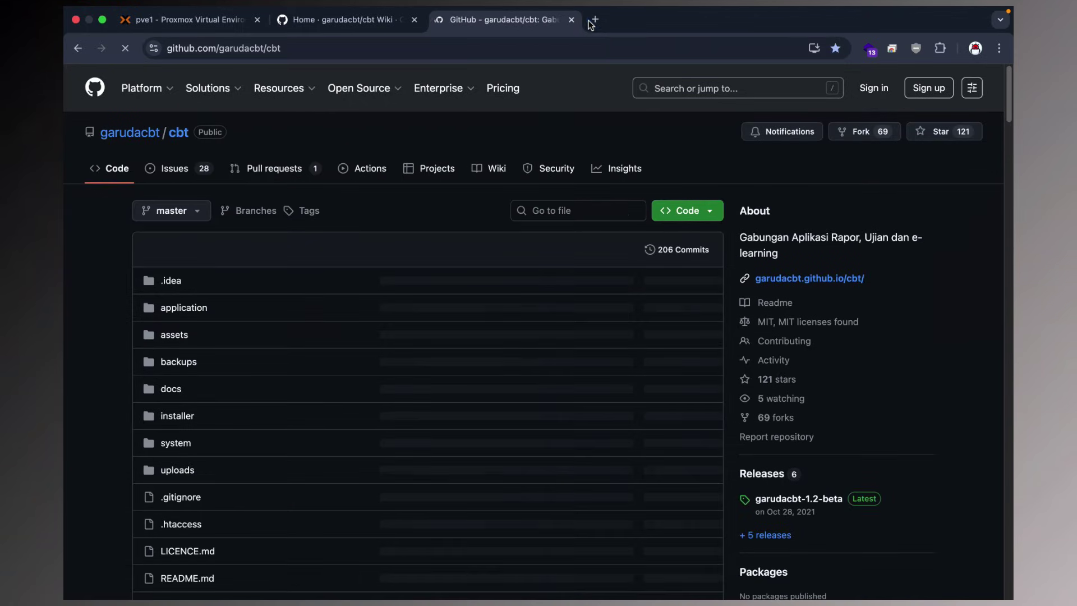
click(594, 20)
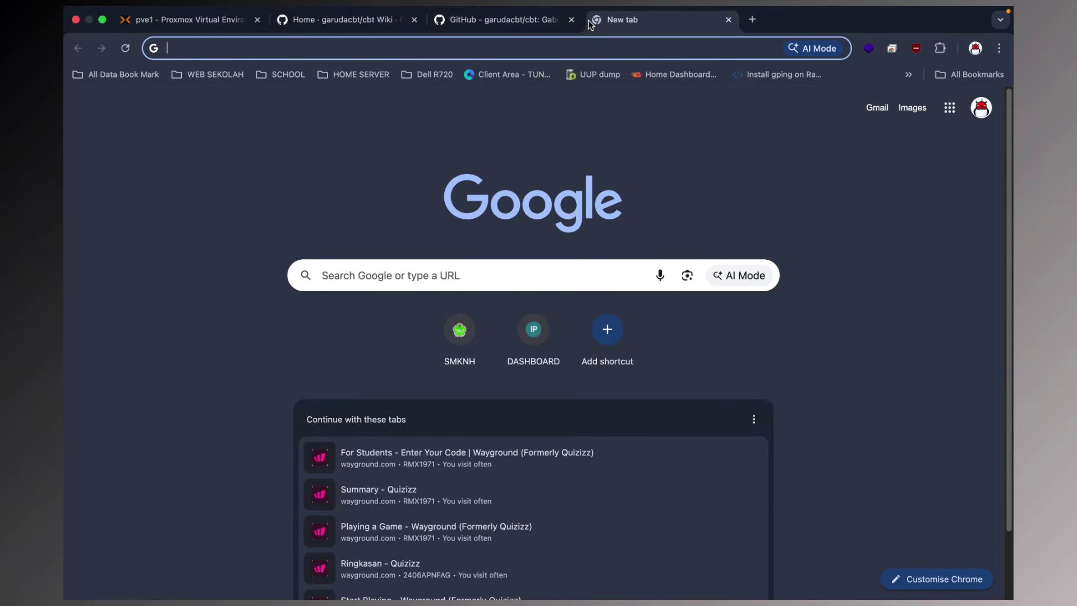
text(google)
key(Return)
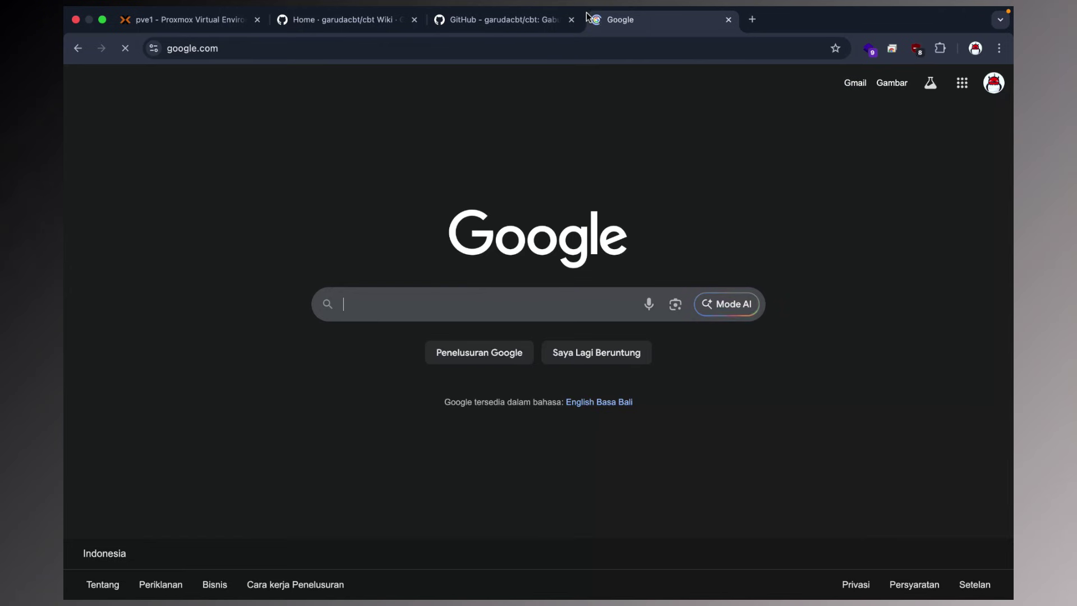
Search for 'garuda cbt' and open the Garuda CBT project site result.
text(garuda)
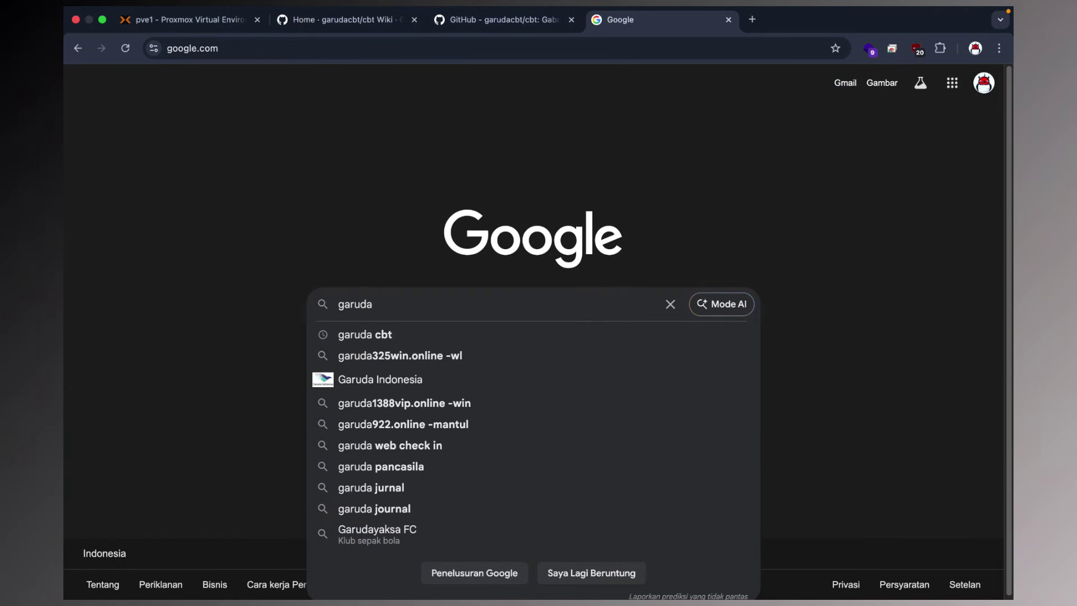
key(Down)
key(Return)
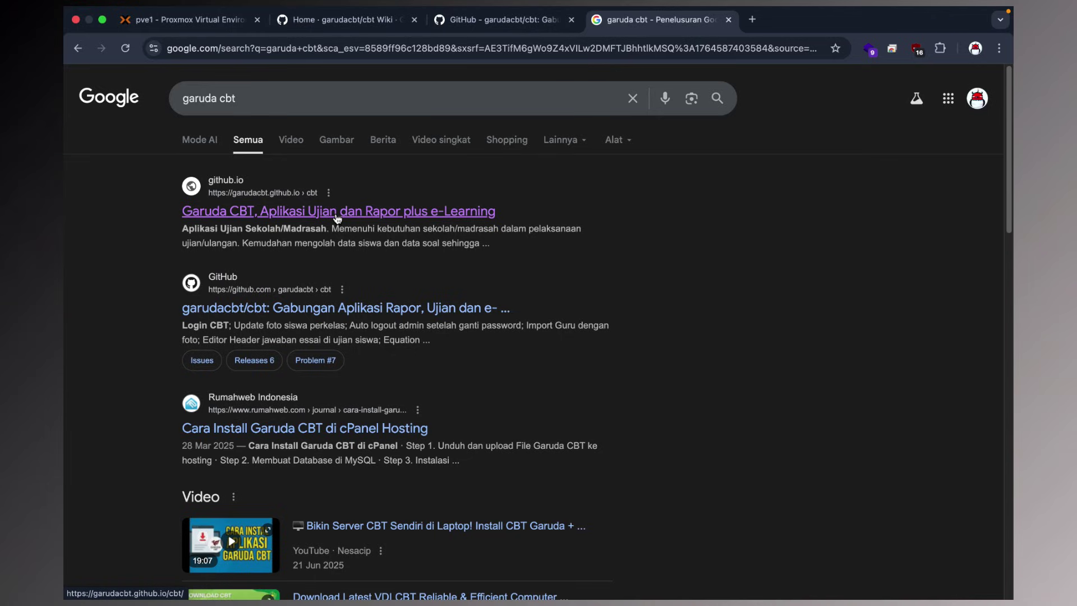
click(337, 216)
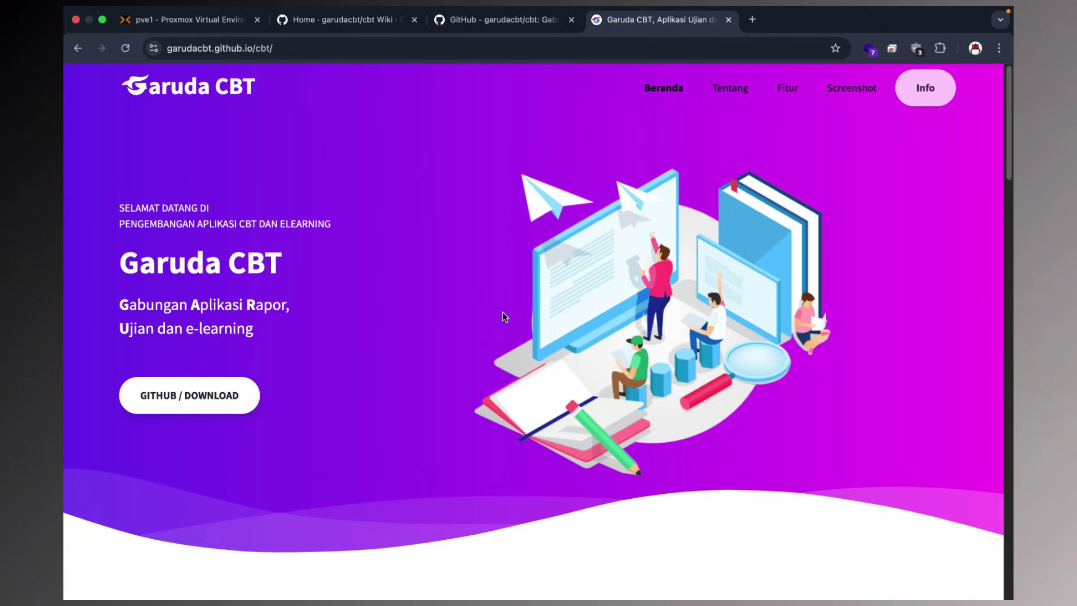
Read the 'Apa itu Garuda CBT' section about the Aplikasi Ujian Sekolah/Madrasah.
scroll(503, 312, down, 3)
scroll(380, 250, up, 3)
click(716, 88)
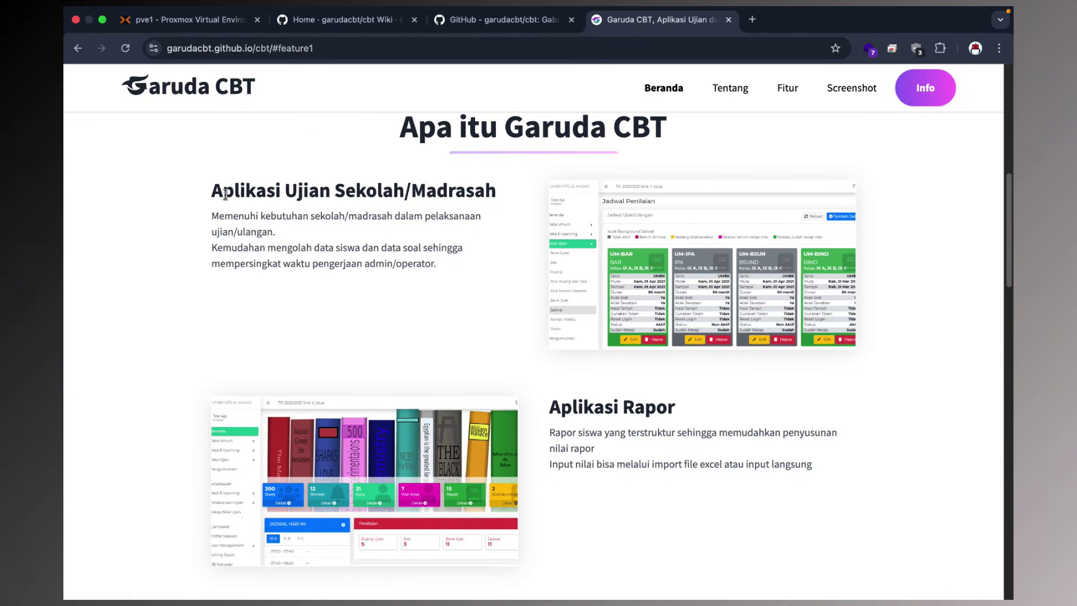
drag(212, 190, 475, 203)
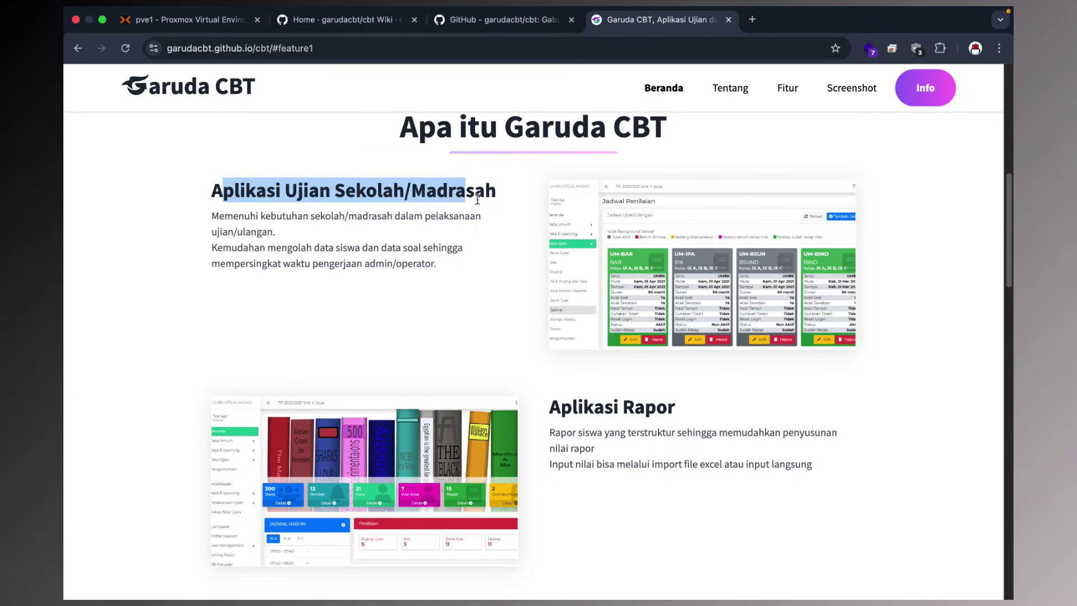
click(474, 203)
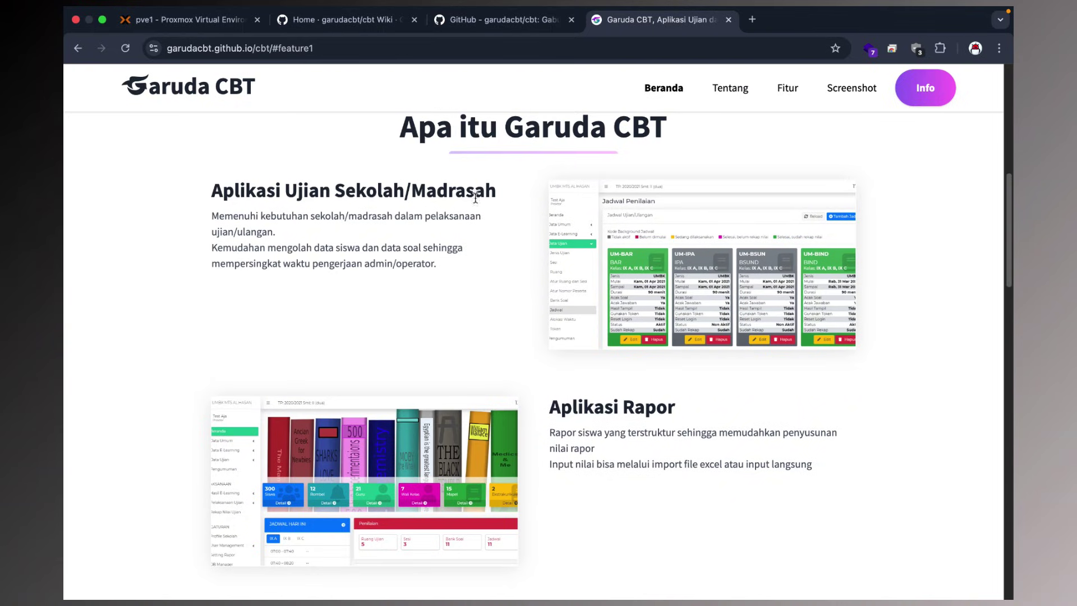
scroll(535, 286, down, 3)
scroll(536, 286, down, 10)
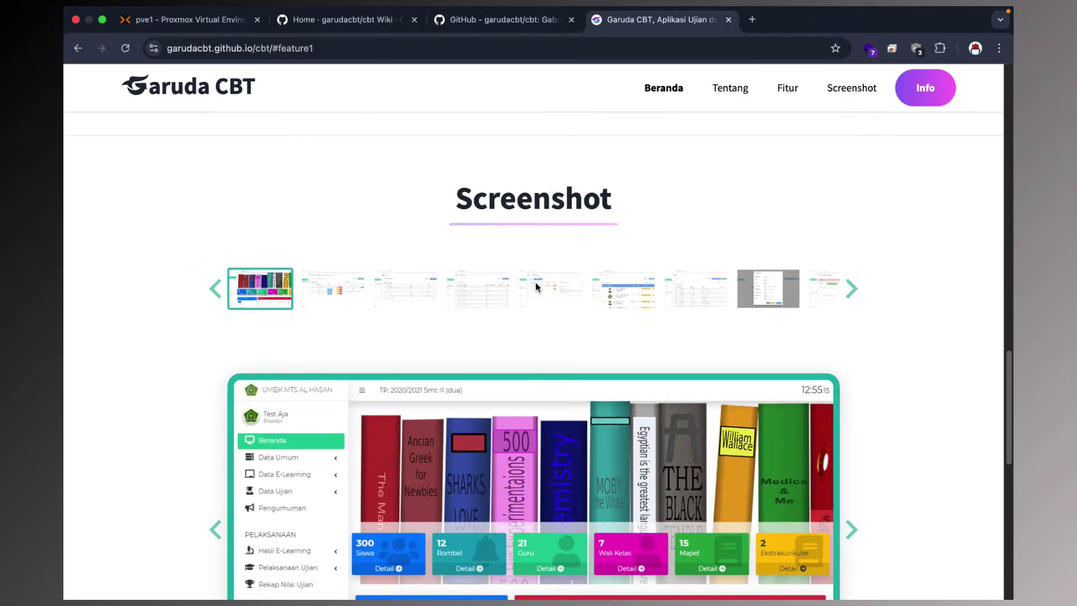
scroll(543, 269, up, 5)
Browse the Fitur, Screenshot and INFO sections, then return to the Proxmox node summary.
click(785, 88)
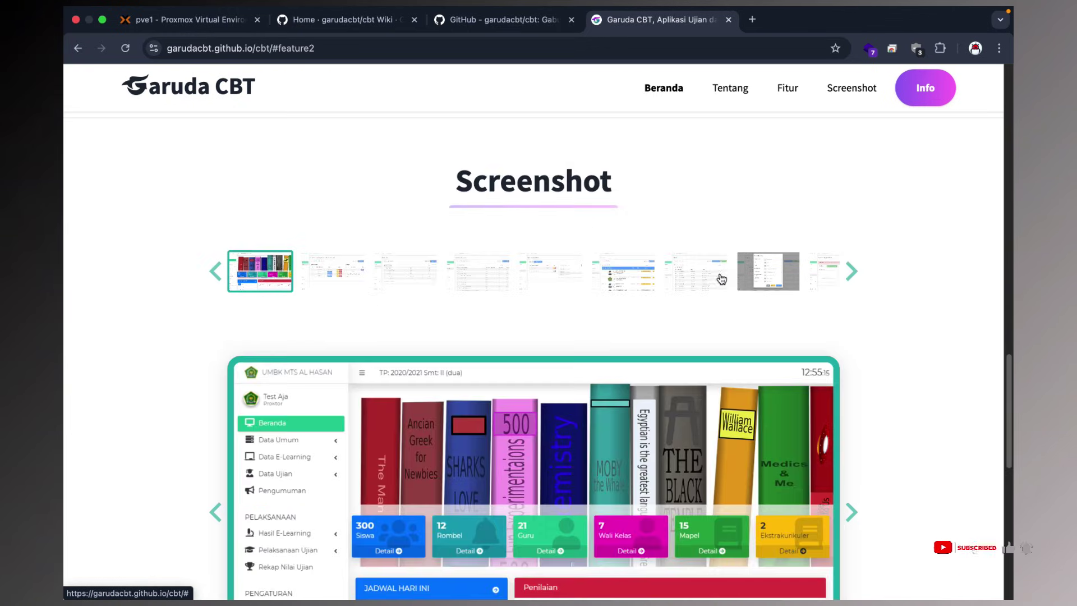
scroll(721, 277, down, 5)
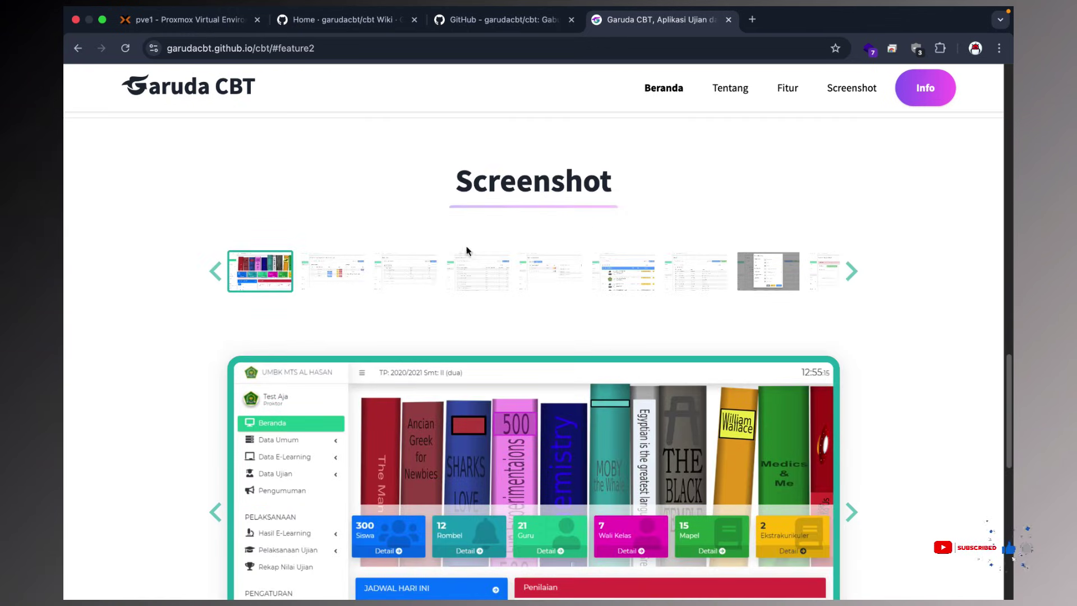
scroll(431, 225, down, 4)
scroll(452, 339, down, 6)
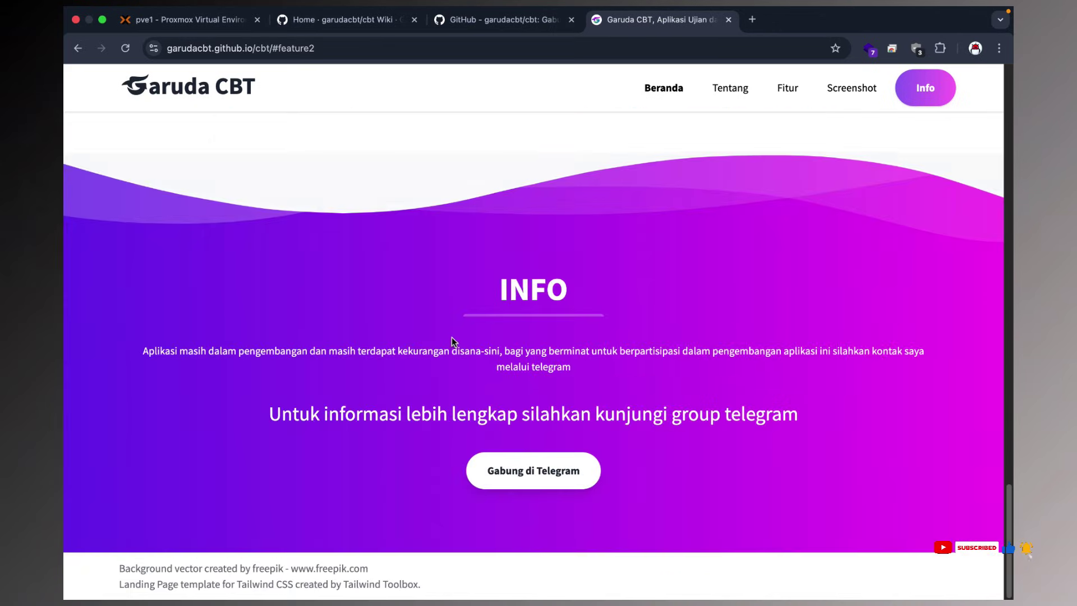
scroll(473, 323, up, 10)
scroll(489, 279, down, 10)
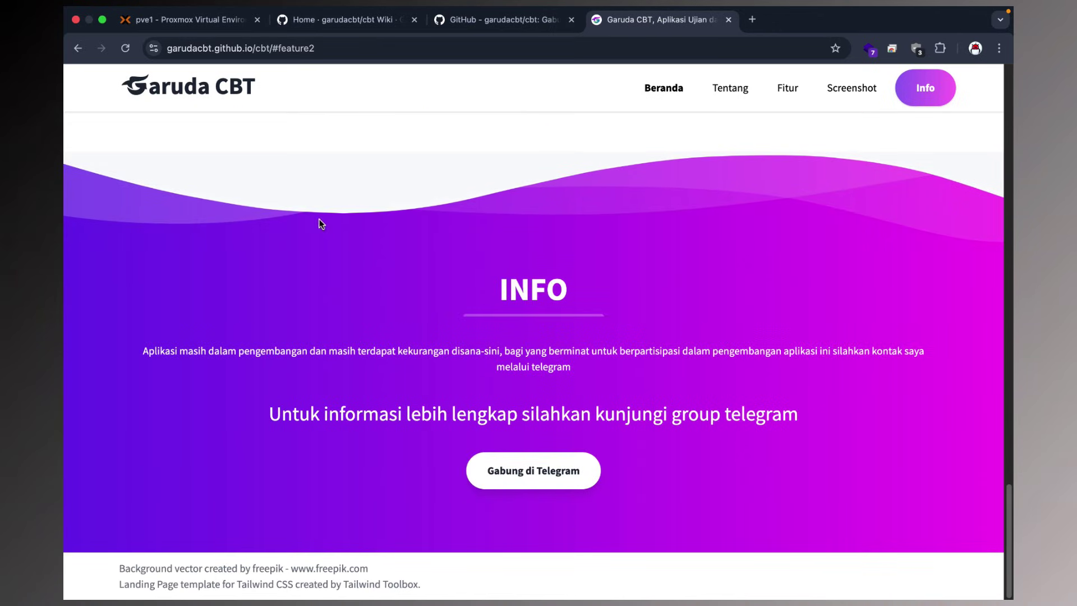
scroll(651, 257, up, 20)
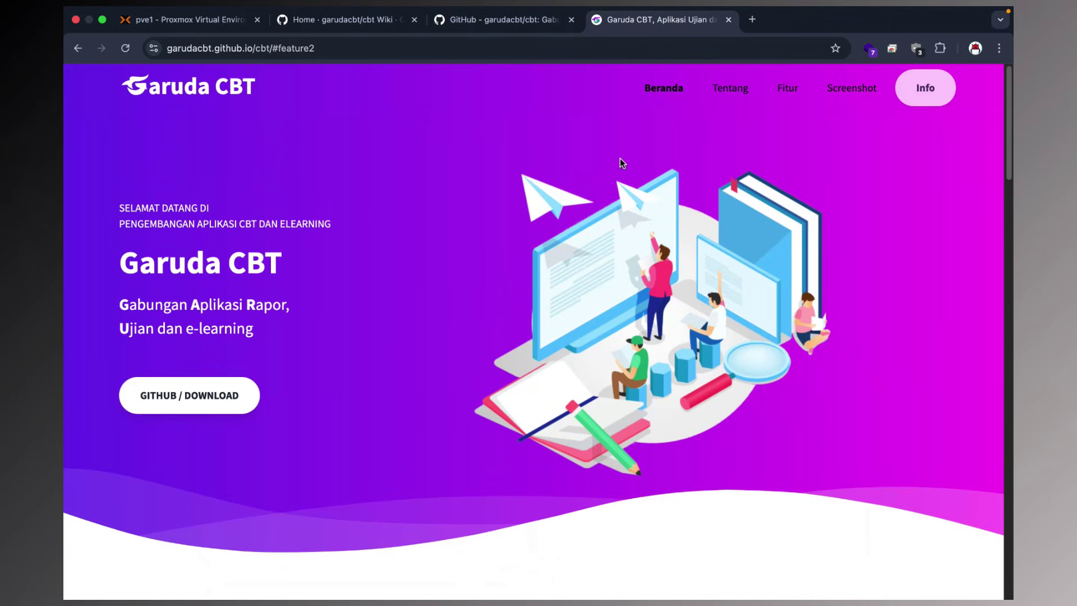
key(super+1)
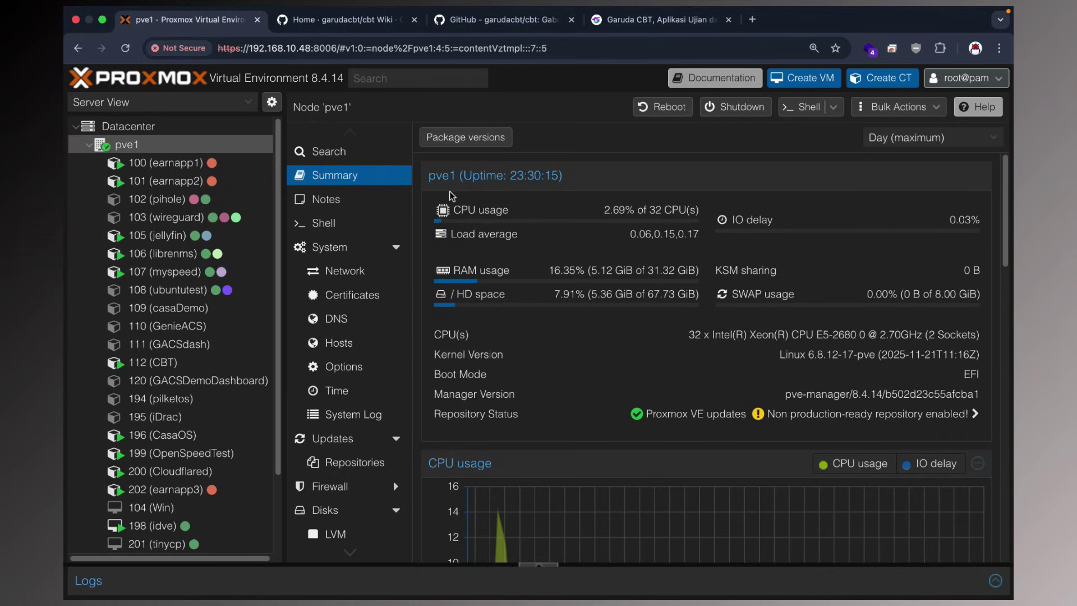
On the garudacbt/cbt repository, read the supported PHP 7.4 ~ 8.3 range and changelog.
click(359, 22)
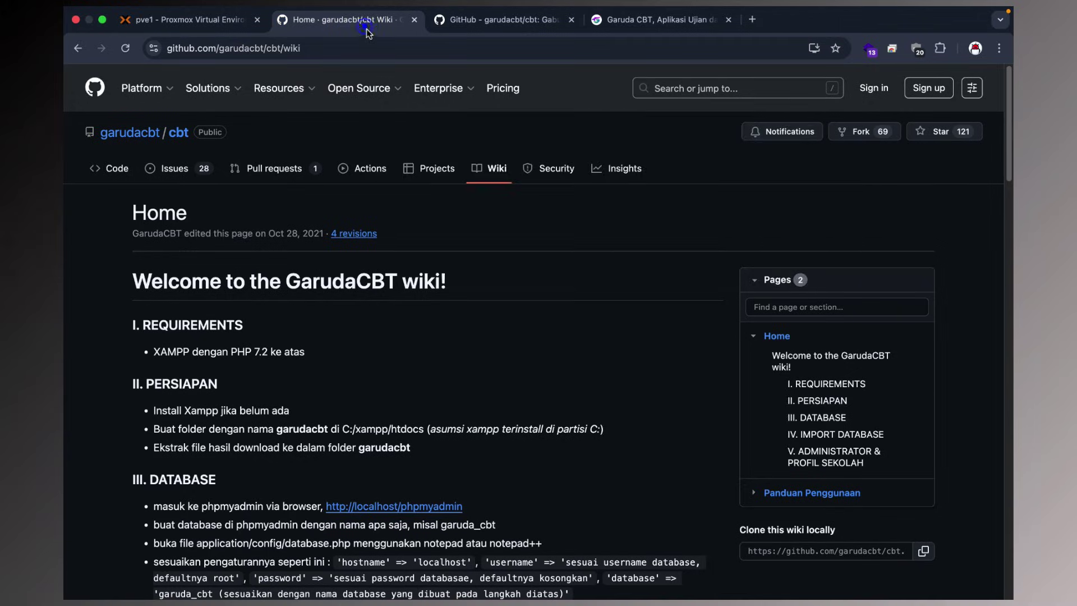
click(484, 21)
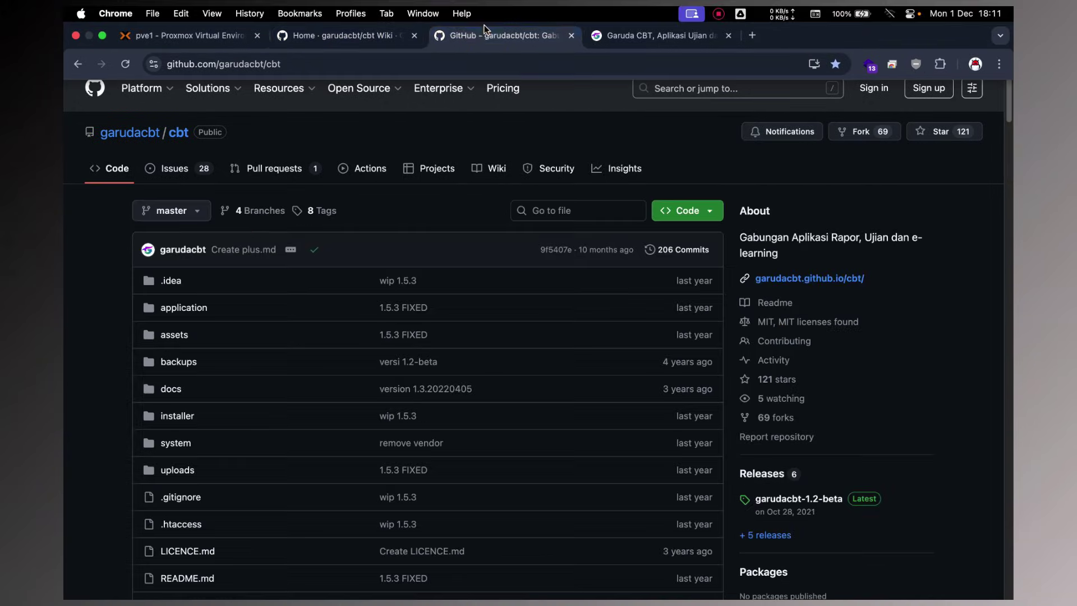
scroll(389, 263, down, 15)
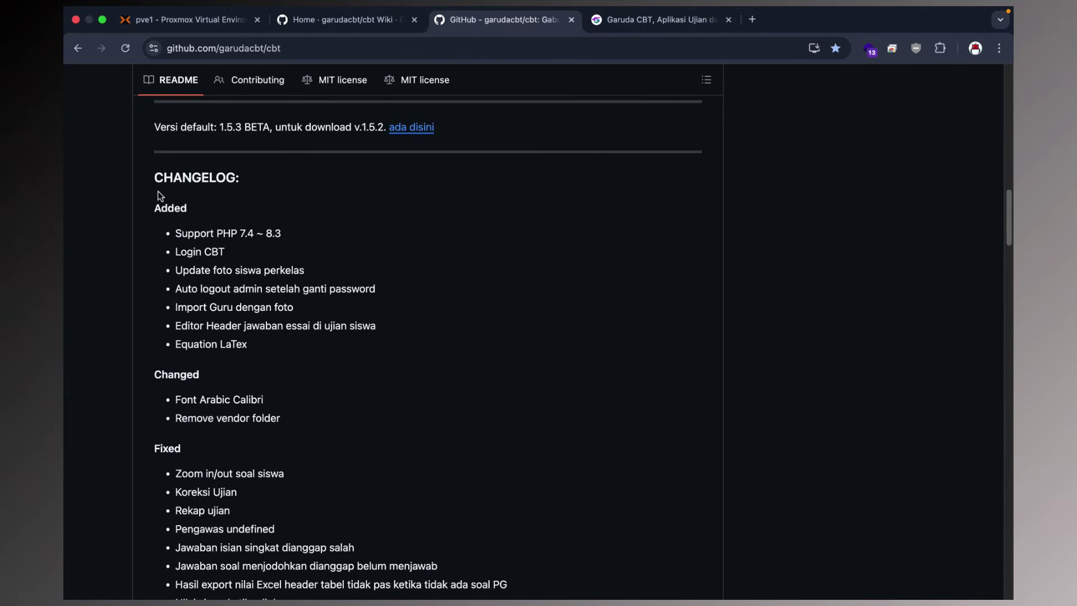
drag(157, 195, 306, 230)
click(308, 240)
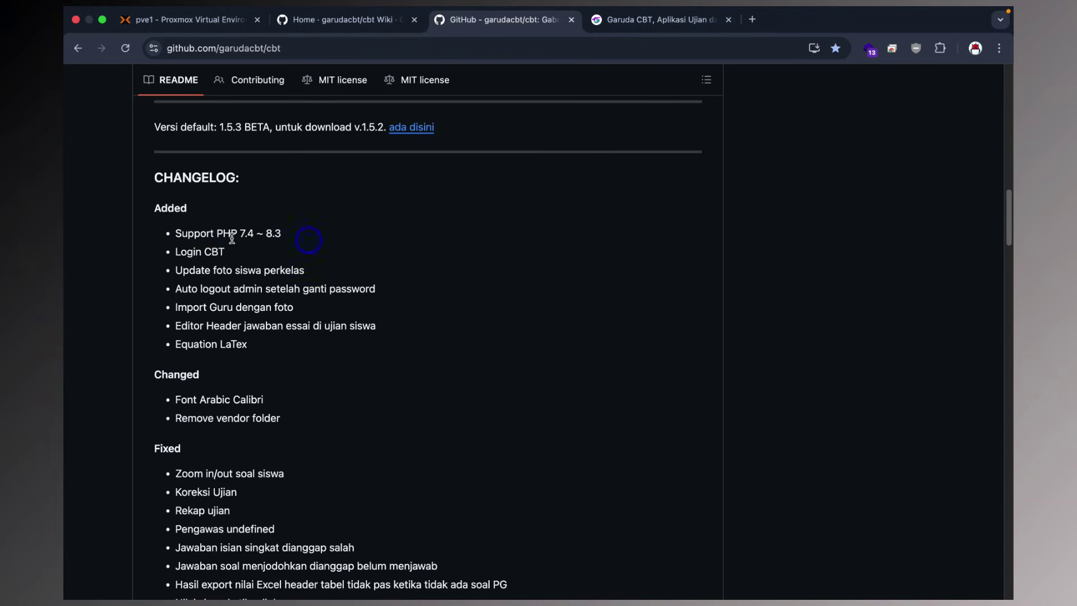
drag(232, 238, 283, 234)
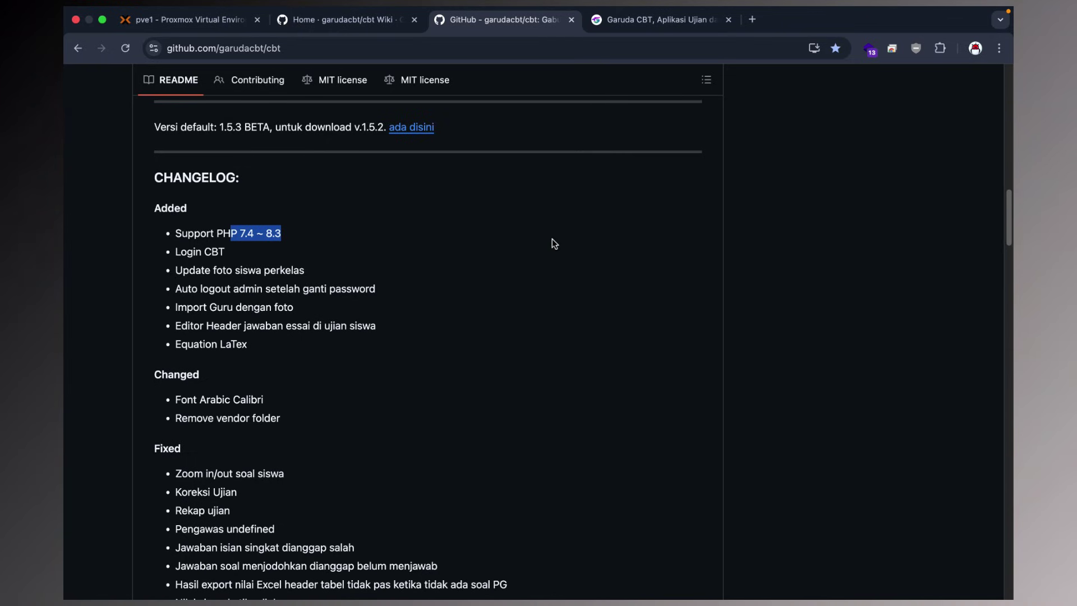
drag(176, 247, 280, 271)
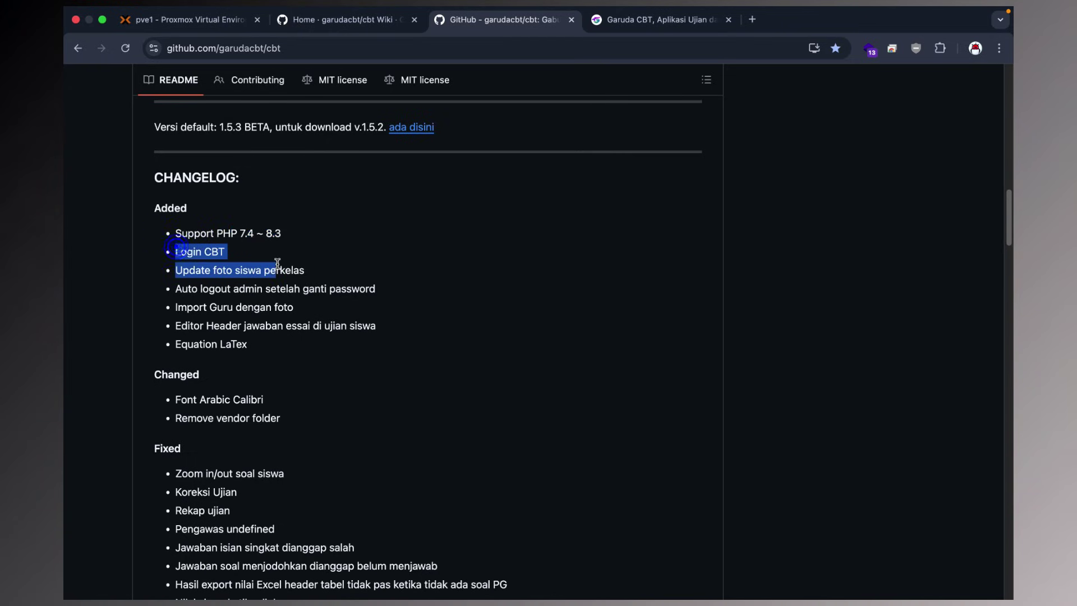
click(182, 337)
scroll(258, 303, down, 5)
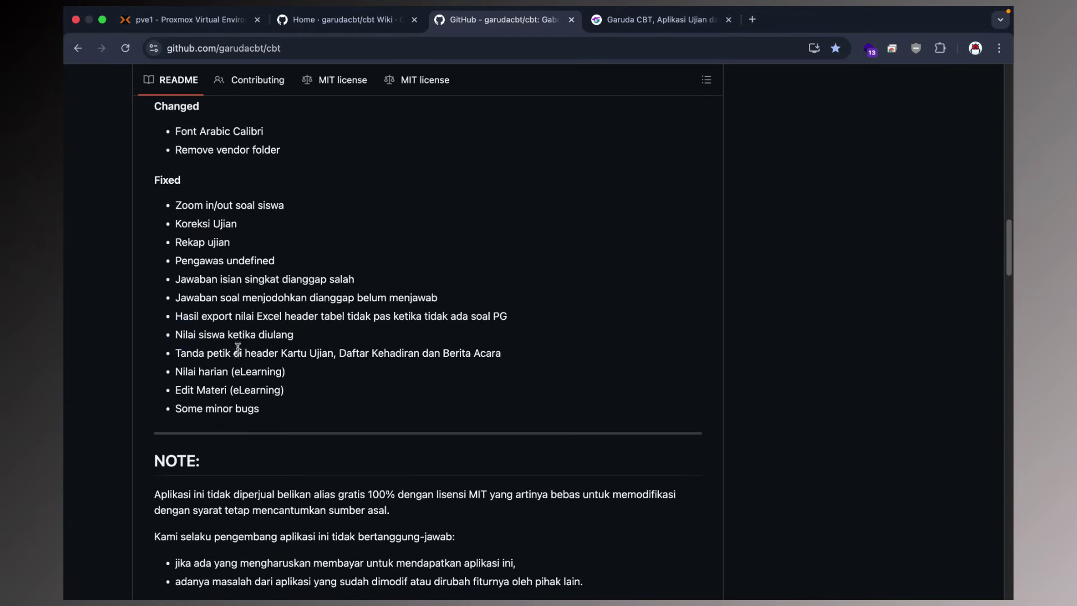
scroll(238, 350, down, 4)
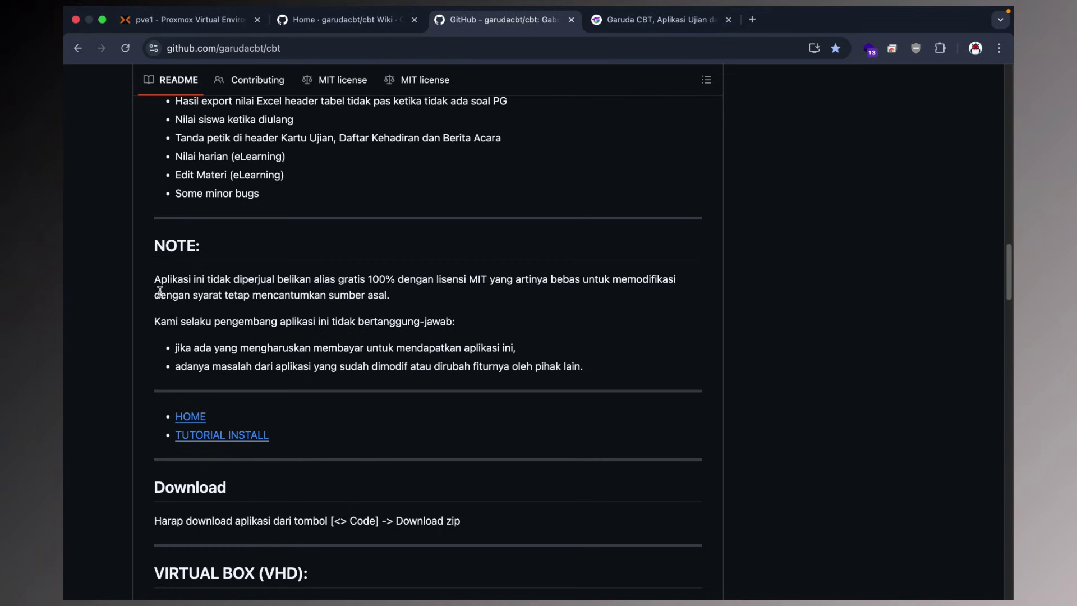
Select the README's NOTE paragraph about the MIT licence, then go back to Proxmox.
drag(161, 279, 460, 305)
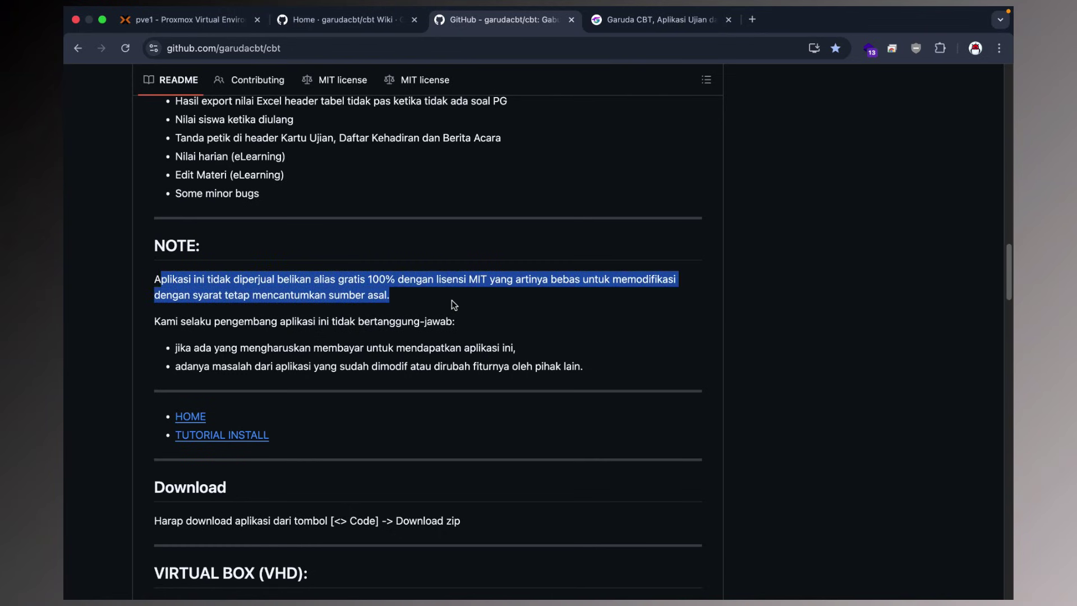
scroll(452, 301, up, 1)
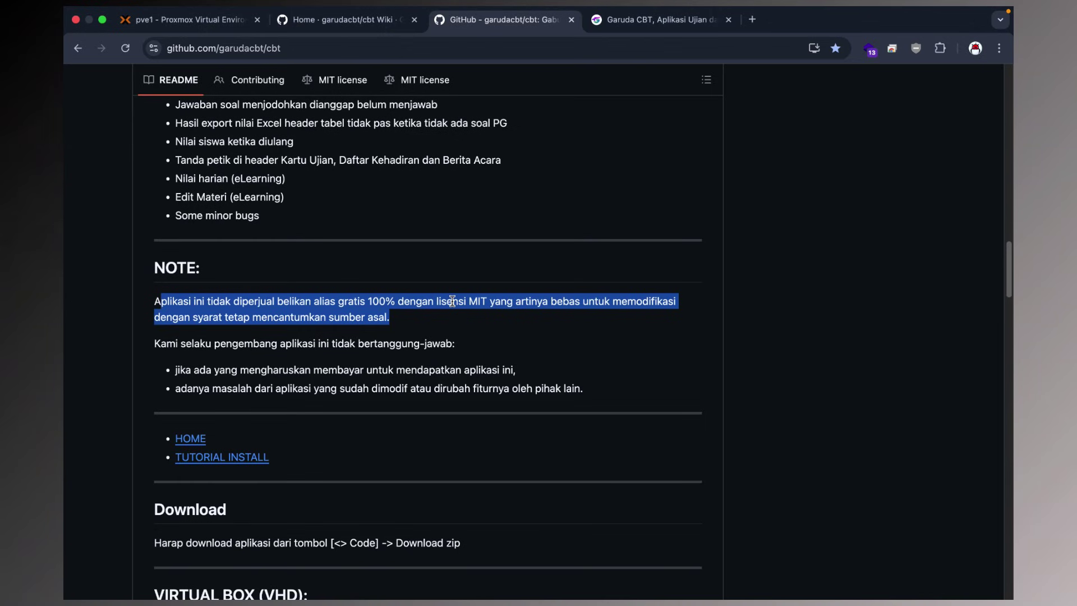
scroll(452, 301, down, 3)
click(238, 281)
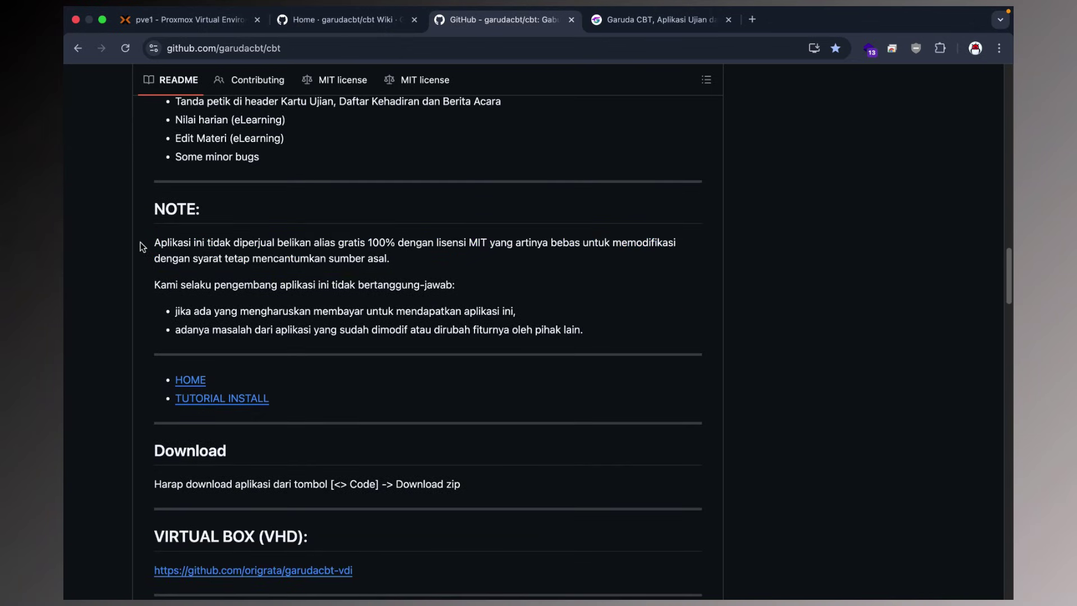
drag(141, 243, 441, 267)
scroll(439, 267, down, 20)
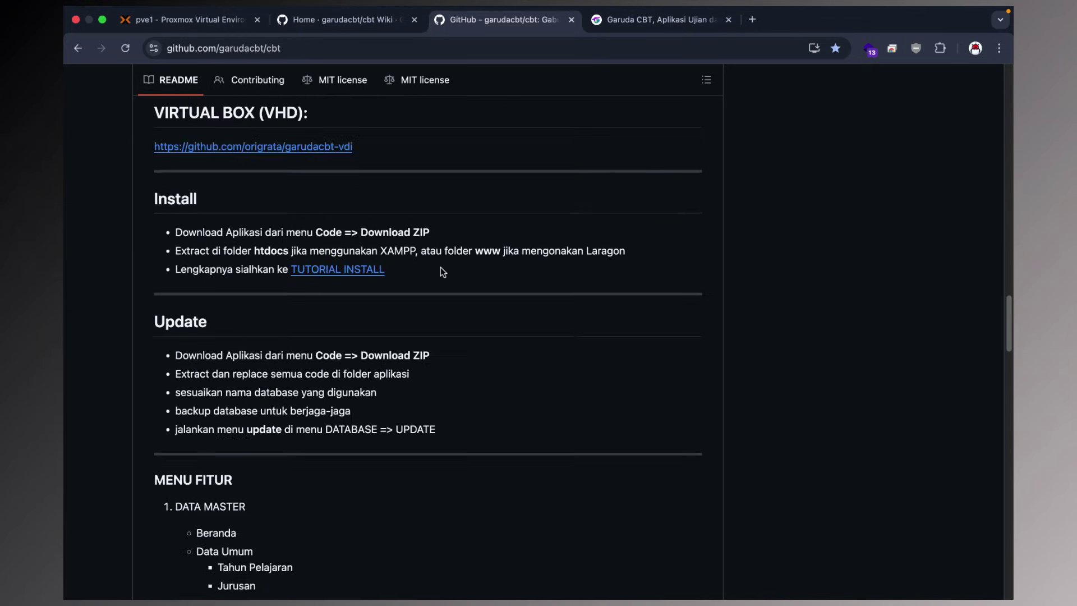
scroll(440, 267, up, 20)
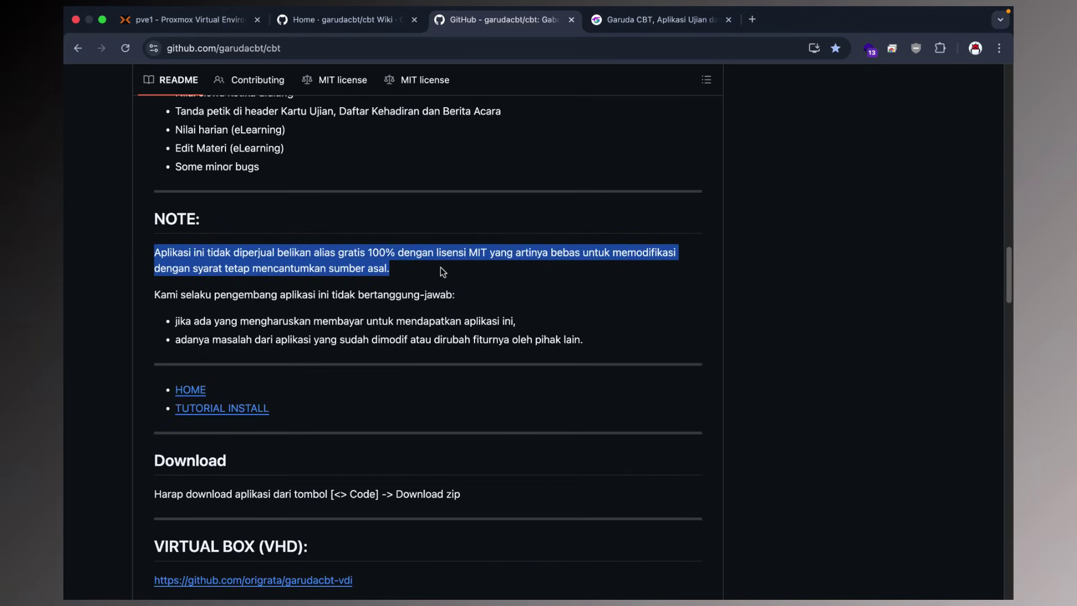
scroll(439, 269, up, 15)
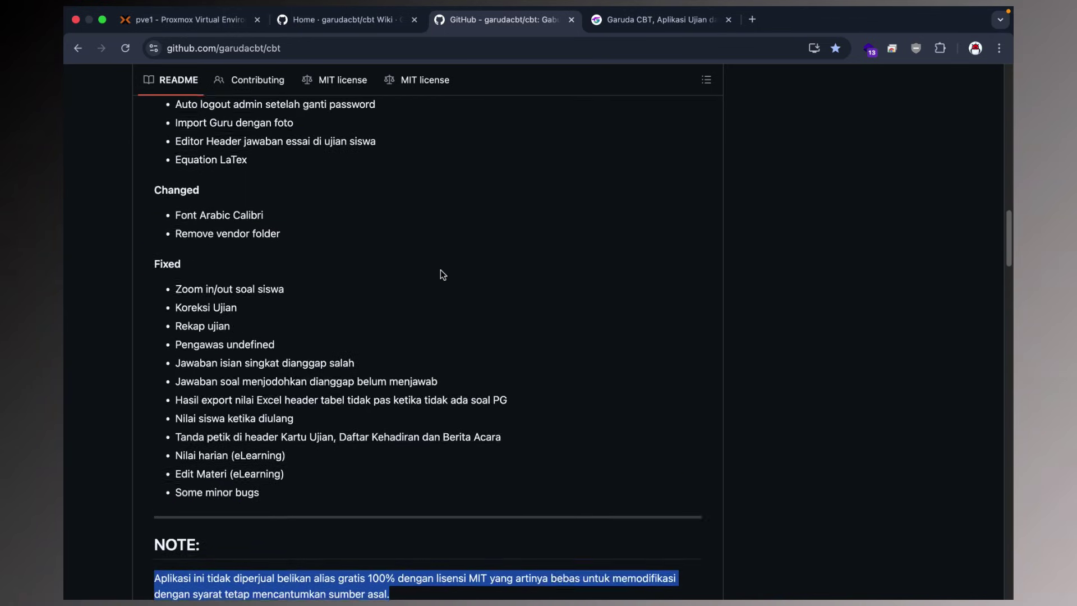
scroll(442, 274, up, 3)
scroll(445, 279, up, 15)
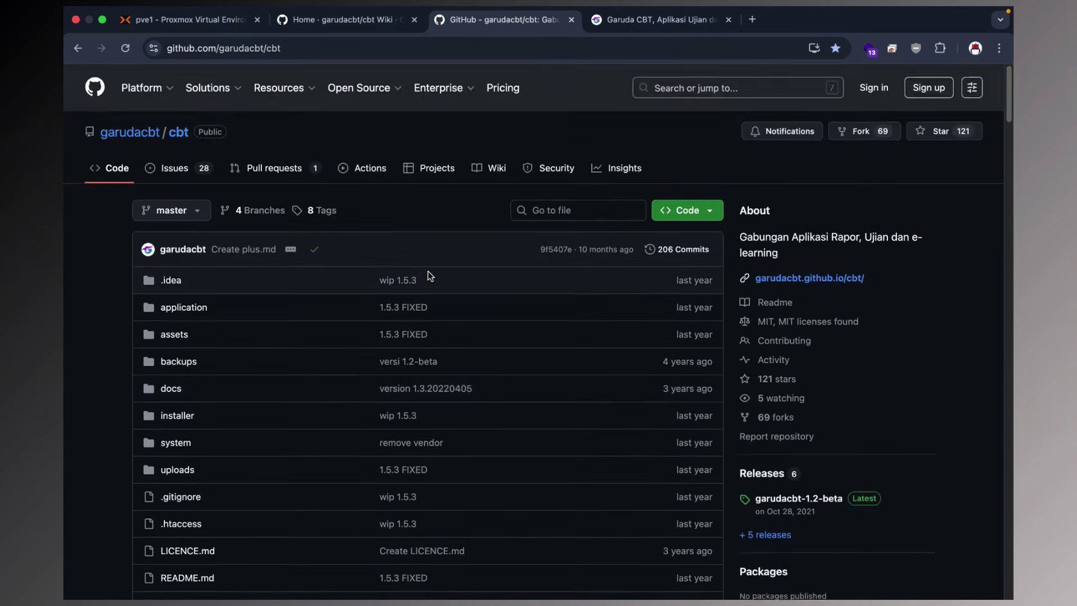
scroll(438, 275, down, 15)
click(174, 22)
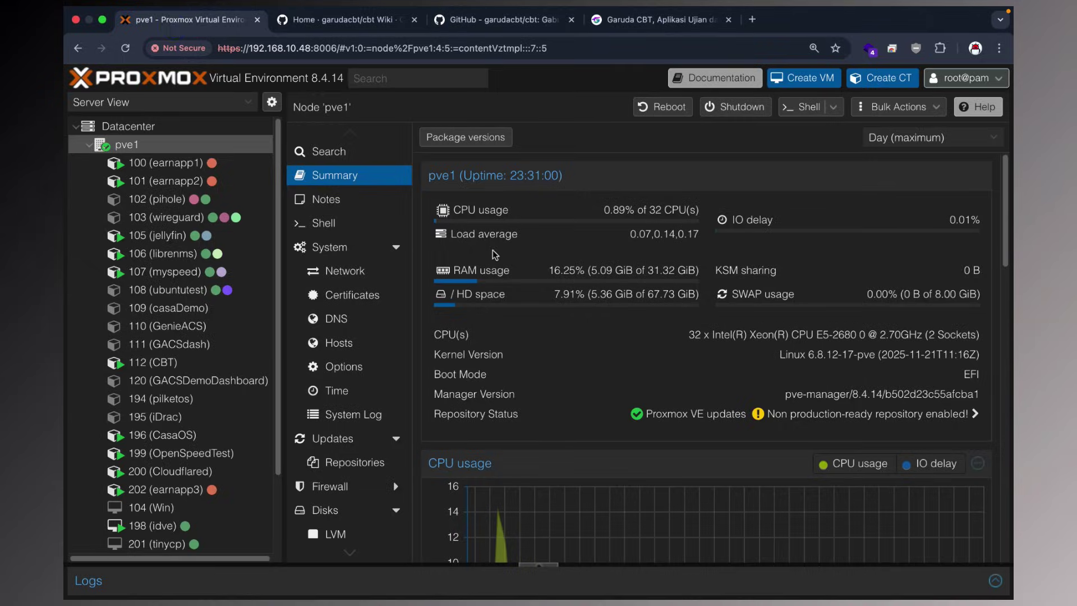
Start a new CT with hostname Garuda, a root password and the ubuntu-22.04-standard template.
click(861, 81)
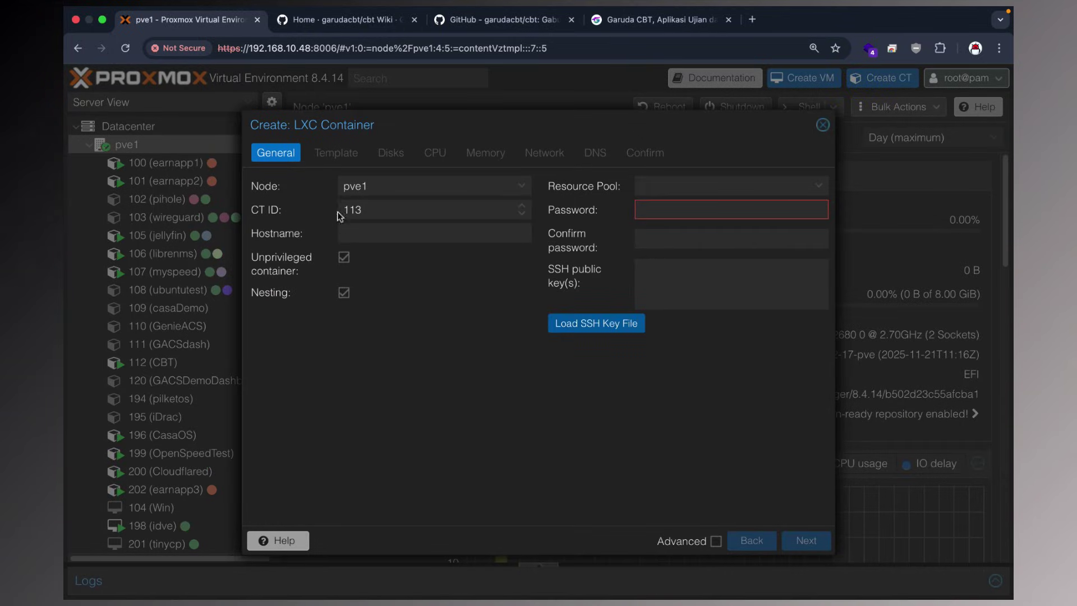
click(371, 233)
text(Garuda)
click(678, 212)
text(•••)
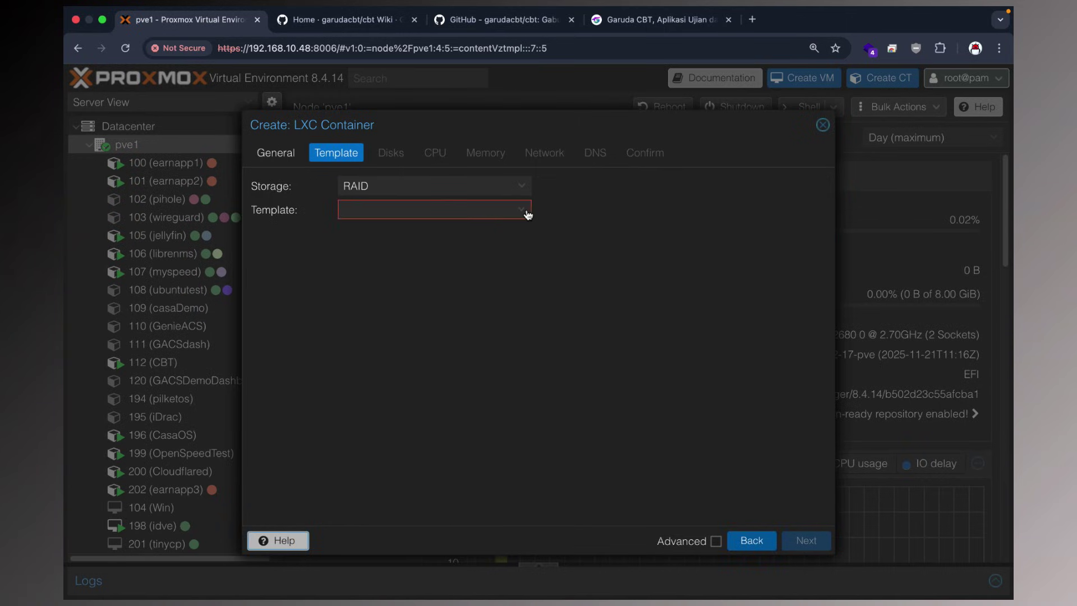
click(526, 213)
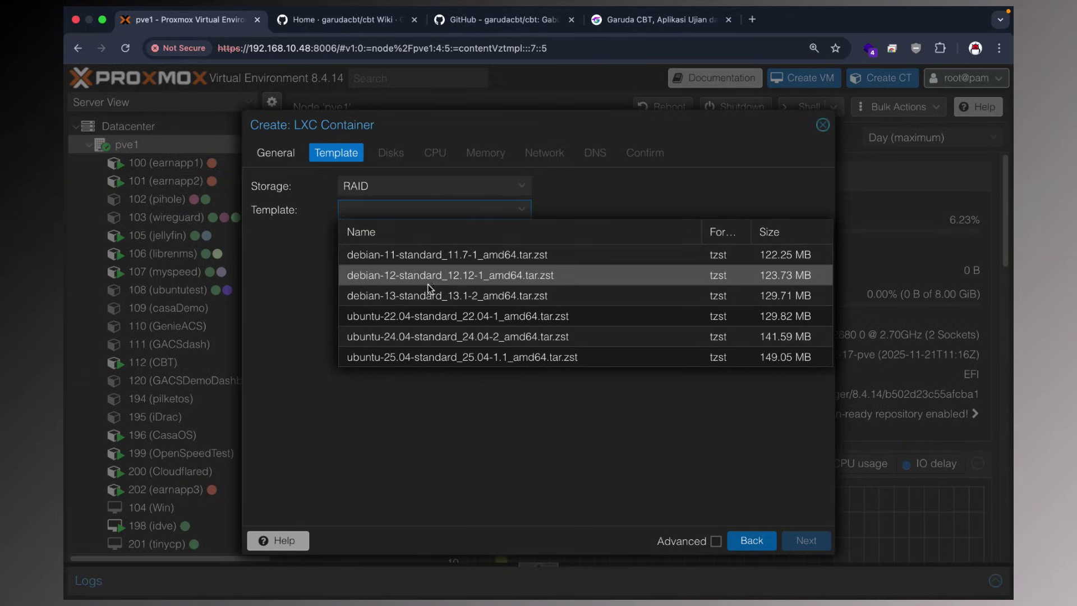
click(424, 316)
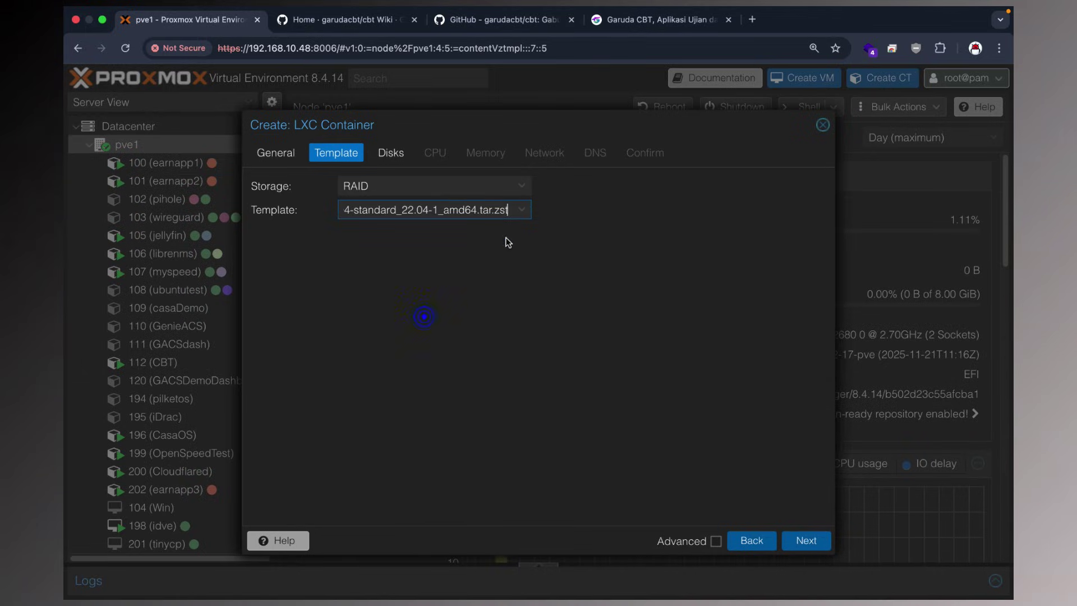
Set the container's root disk to 20 GiB on RAID storage.
click(806, 542)
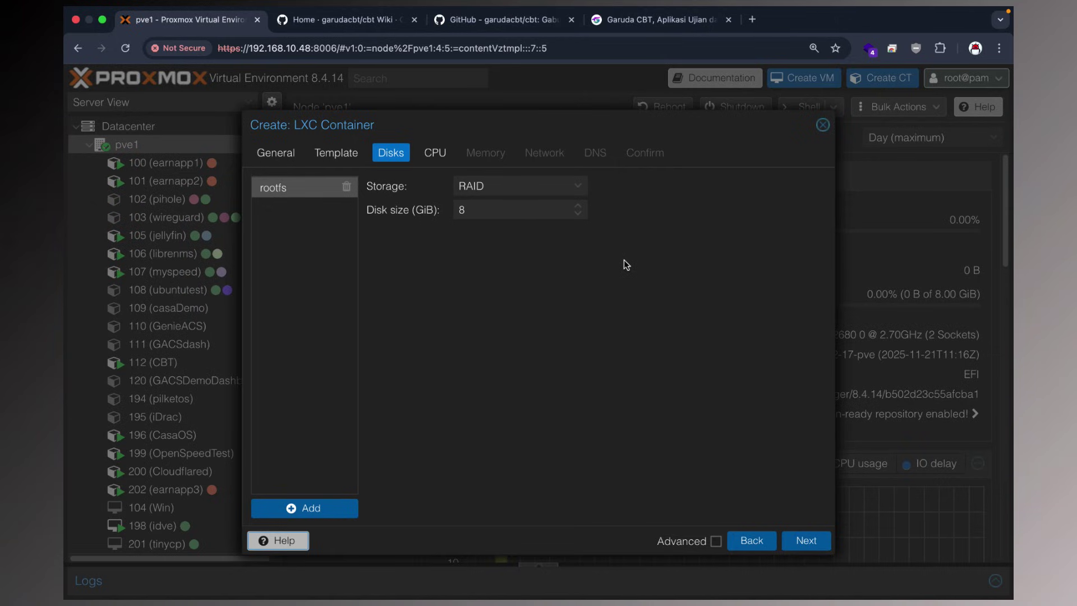
double_click(520, 211)
text(20)
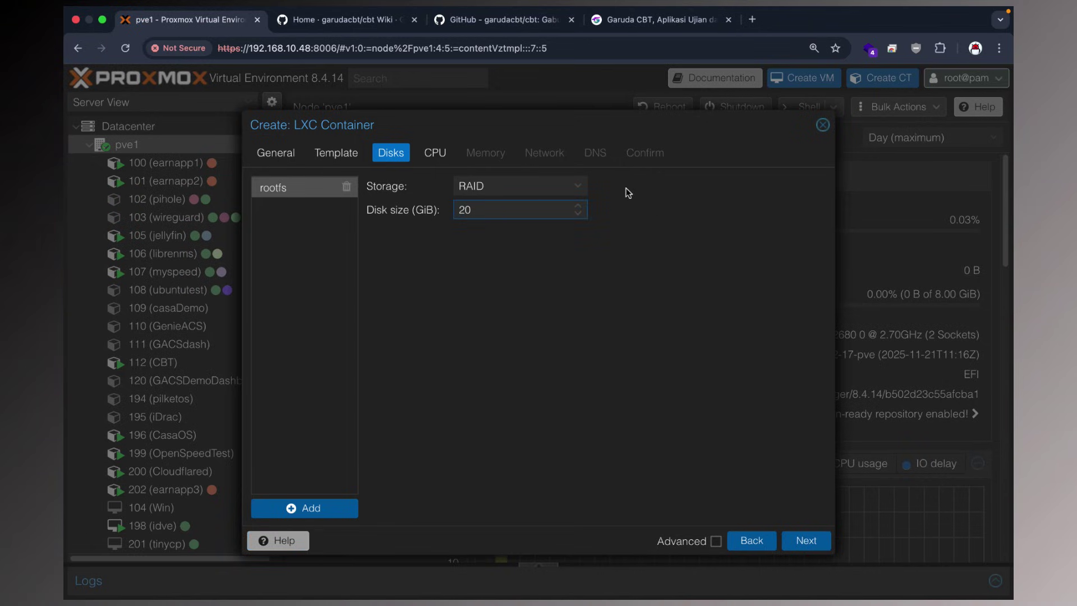
click(577, 189)
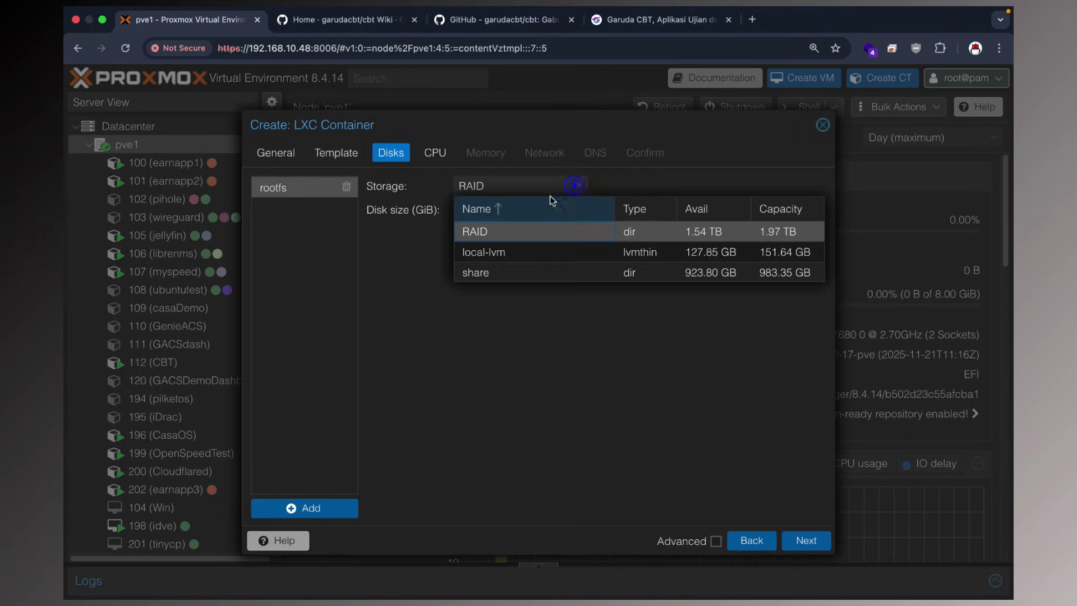
click(563, 352)
Give the container 16 CPU cores and 8092 MiB of memory.
click(806, 541)
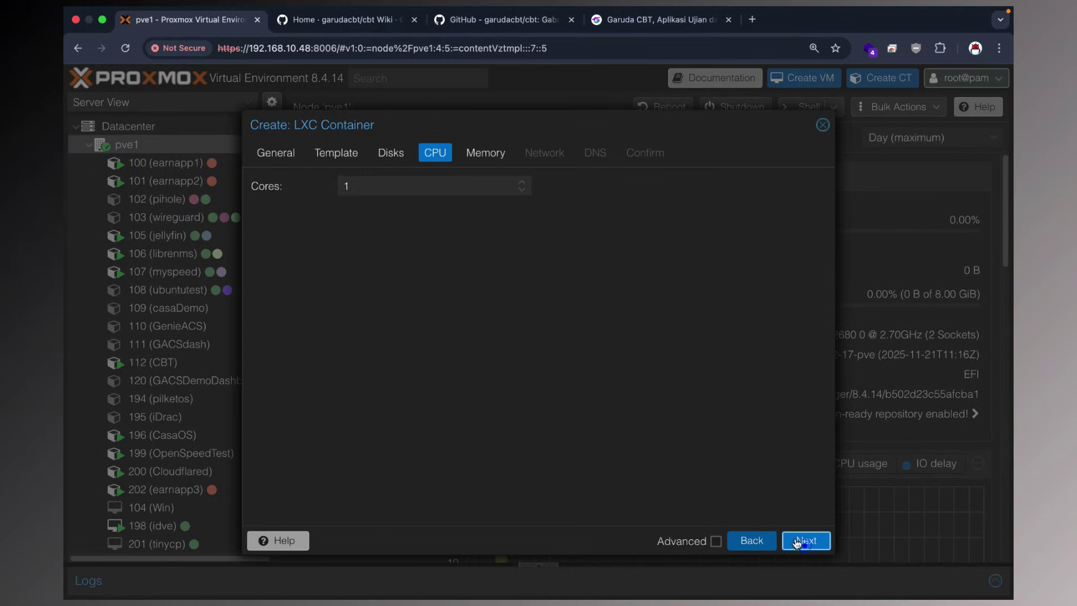
click(373, 191)
text(6)
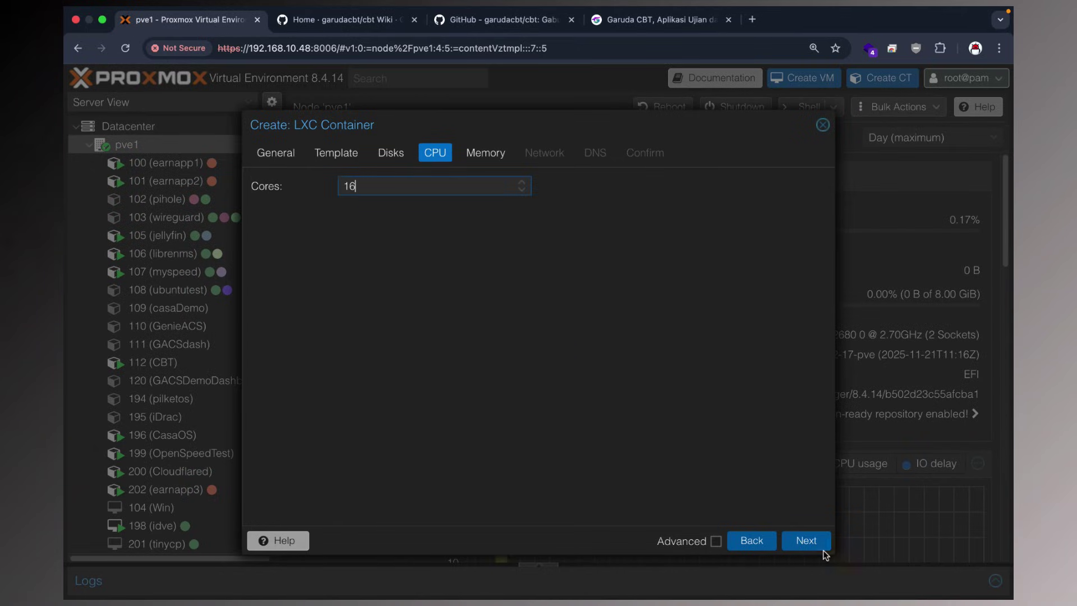
click(823, 549)
double_click(430, 186)
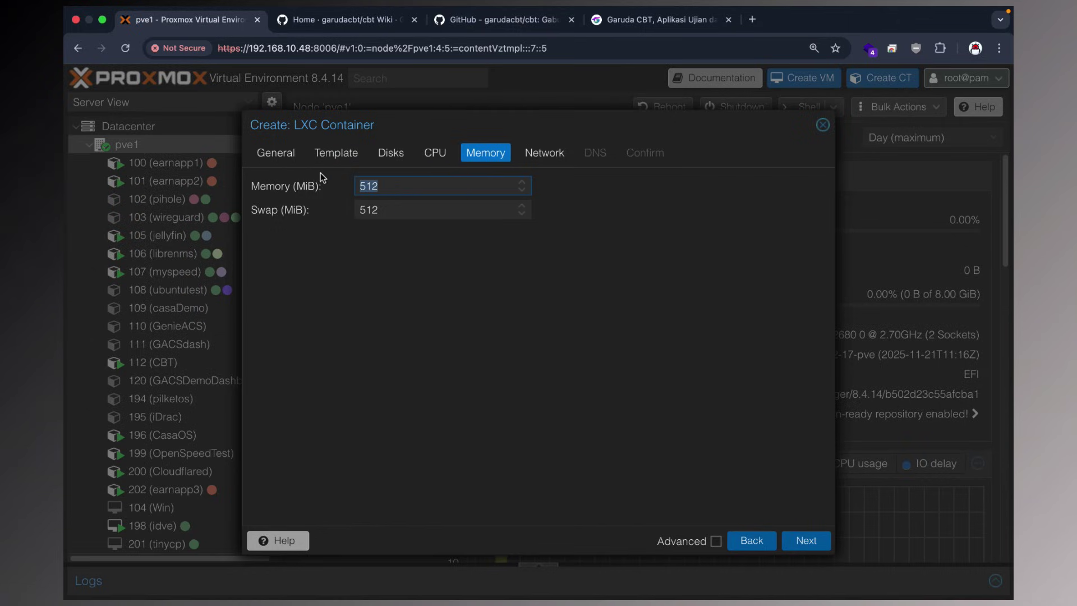
text(8092)
double_click(405, 215)
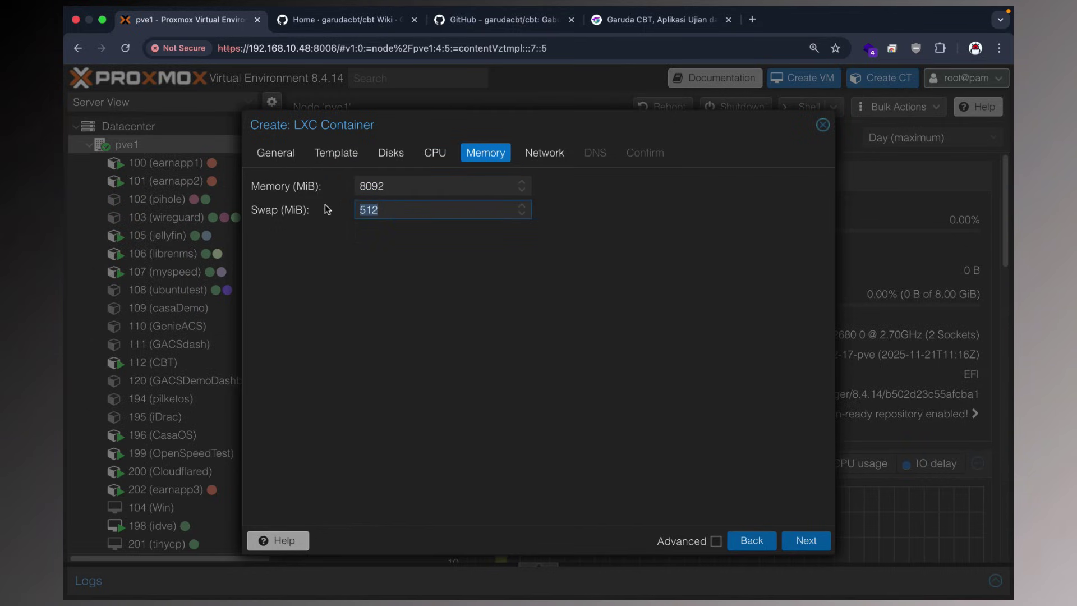
Set swap to 4096 MiB and IPv4 to DHCP on bridge vmbr0.
text(4096)
click(806, 541)
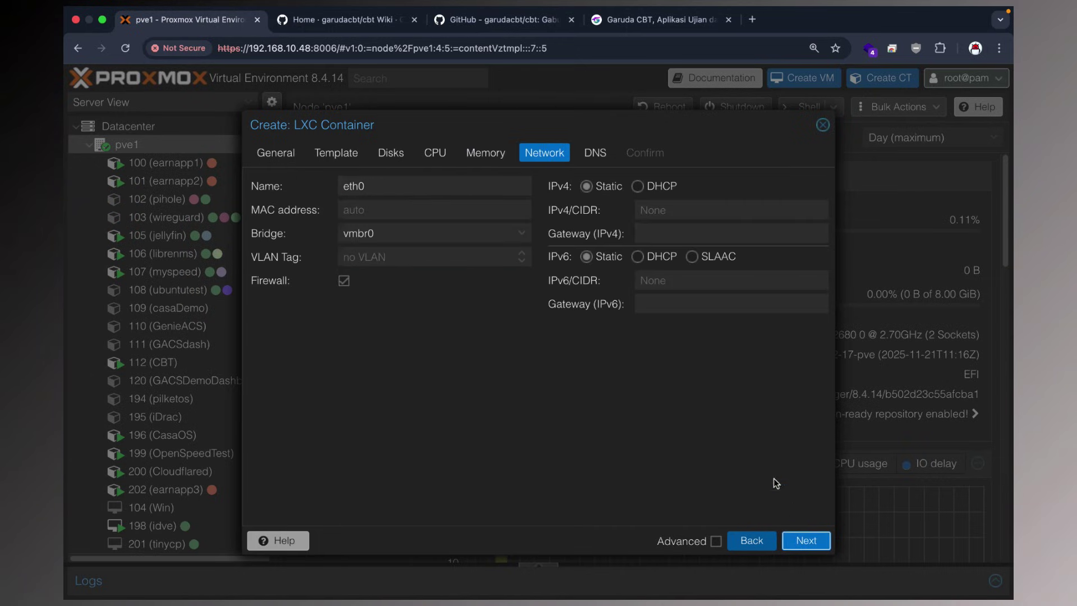
click(637, 186)
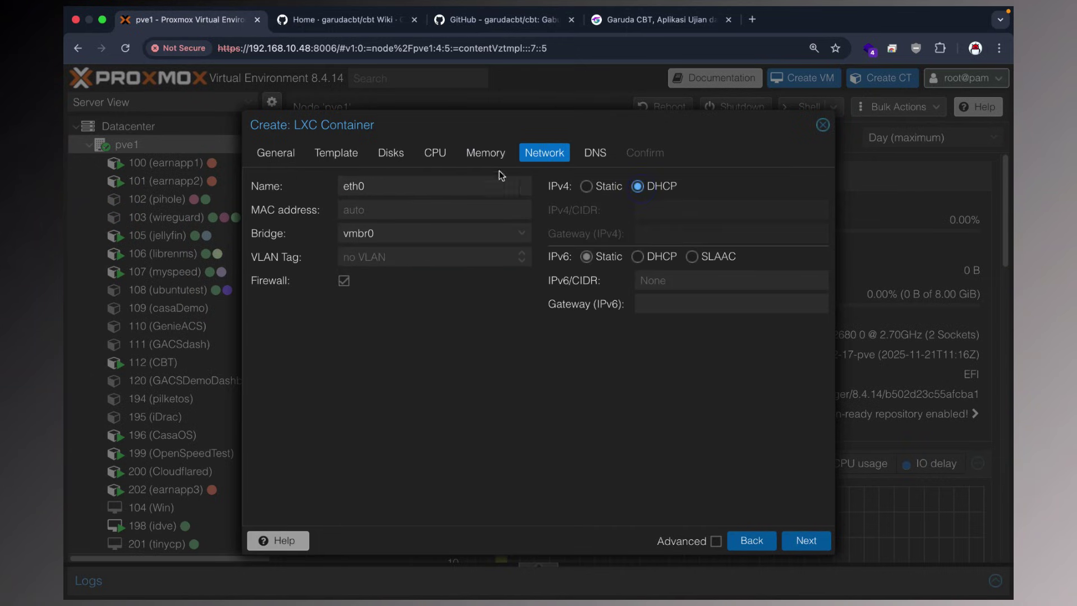
click(521, 233)
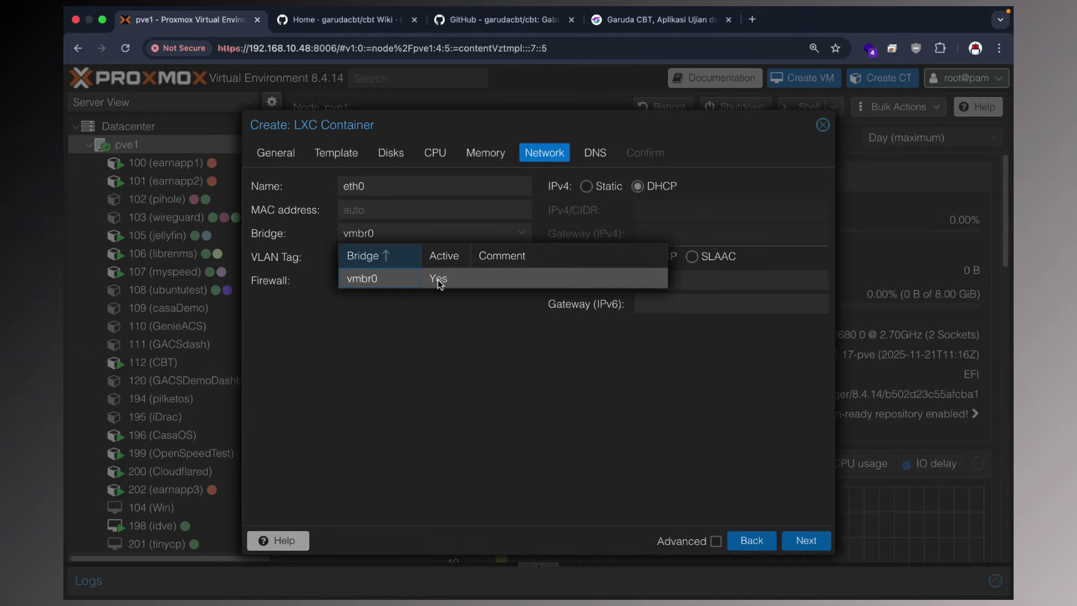
click(448, 330)
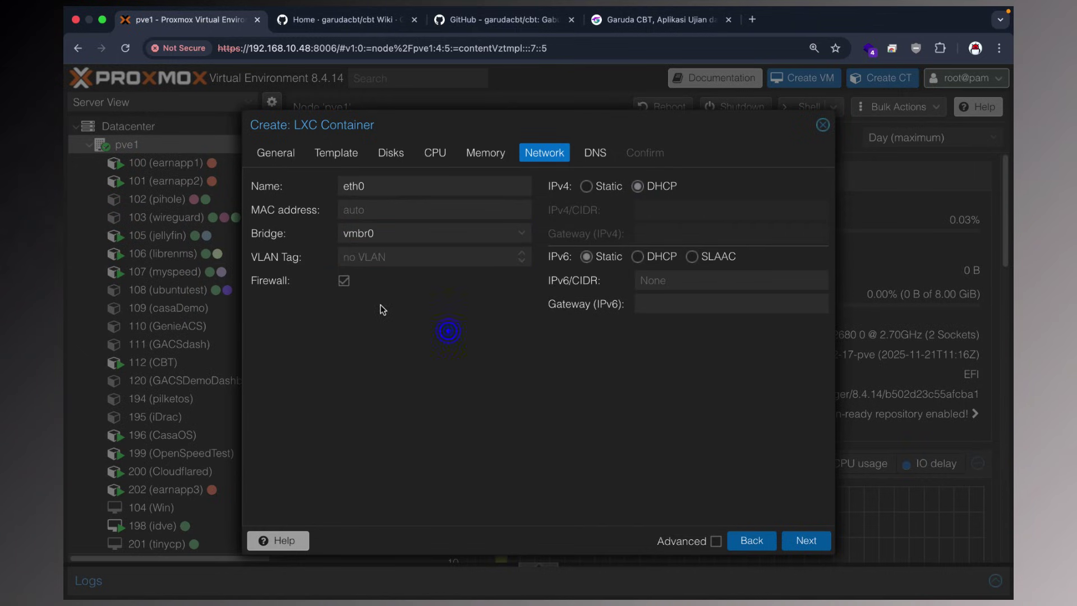
click(408, 259)
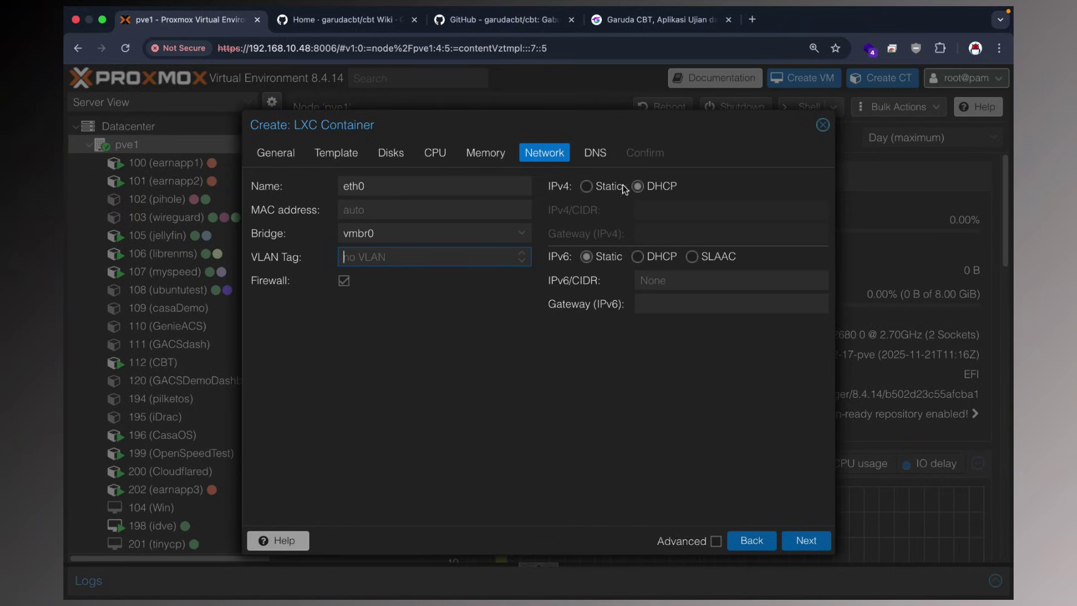
Skip DNS, enable Start after created, and create the container.
click(806, 542)
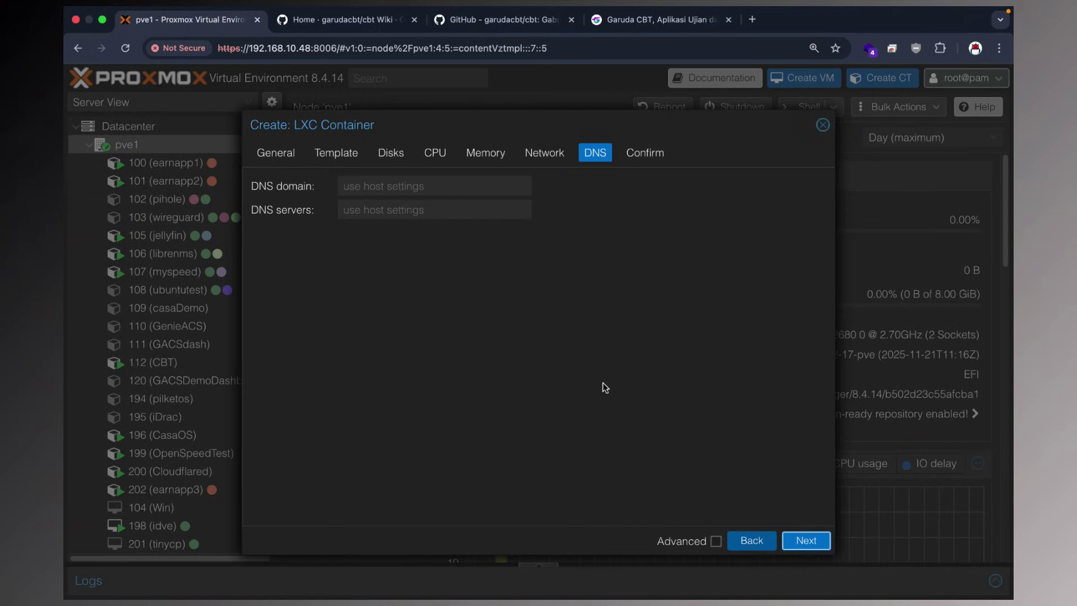
click(797, 541)
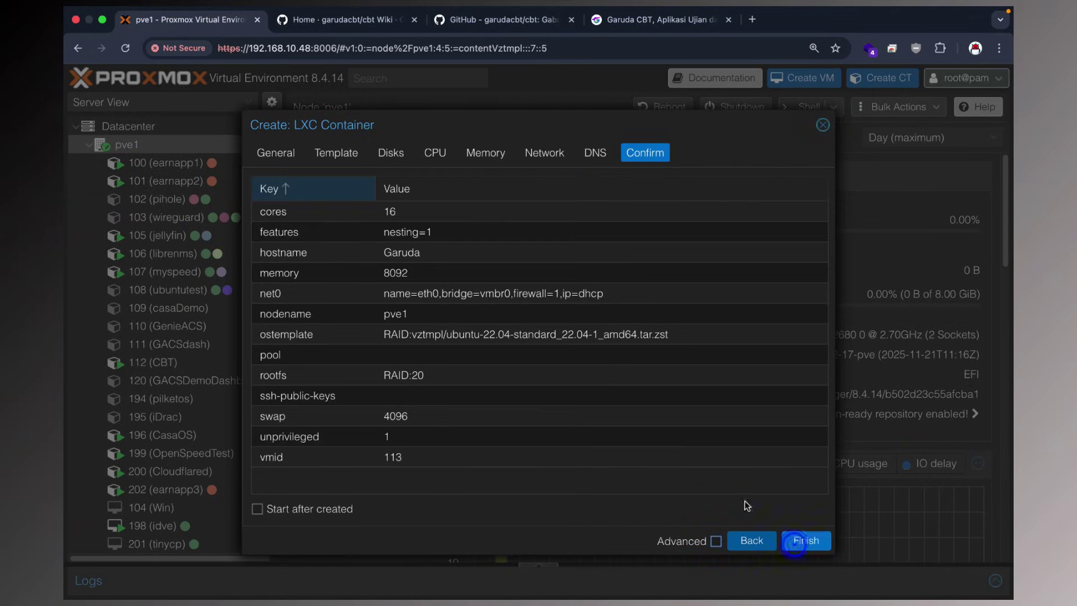
click(298, 508)
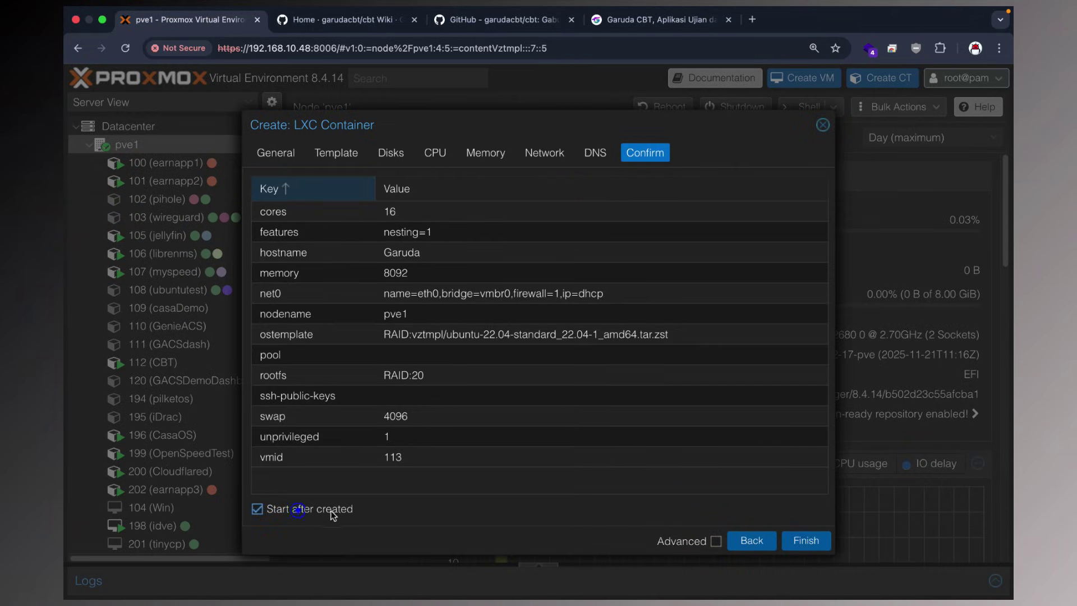
click(787, 542)
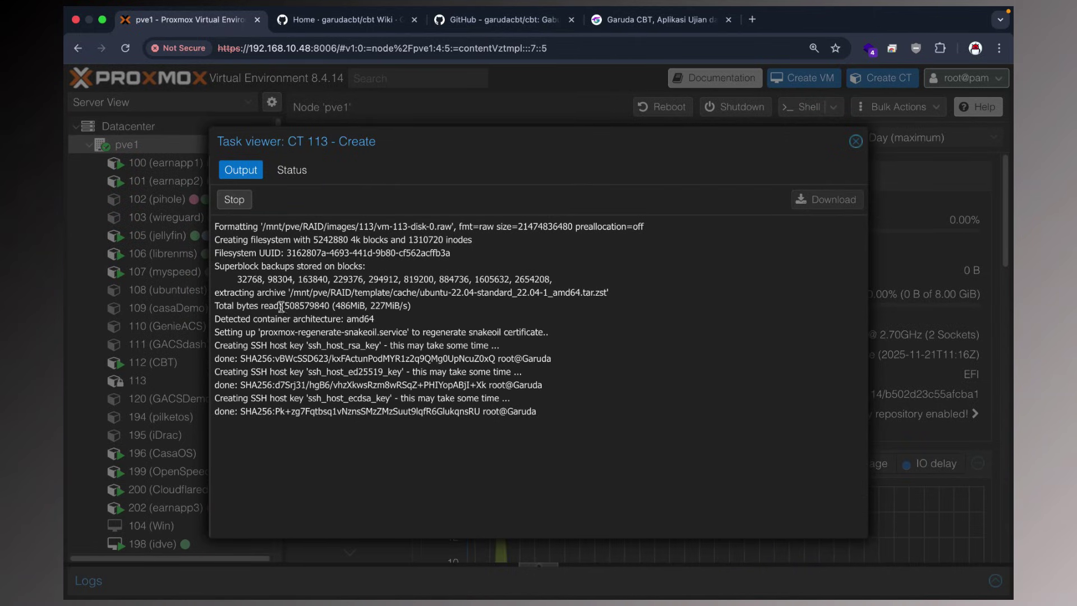
Review the creation log, then open container 113 (Garuda) and its console.
drag(289, 292, 648, 292)
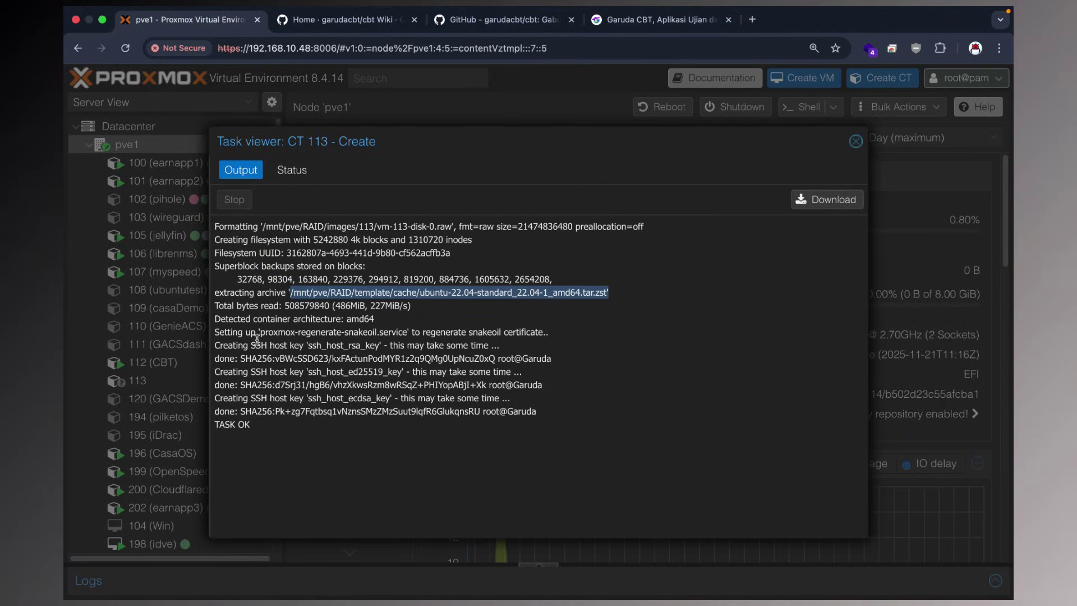
drag(257, 334, 538, 342)
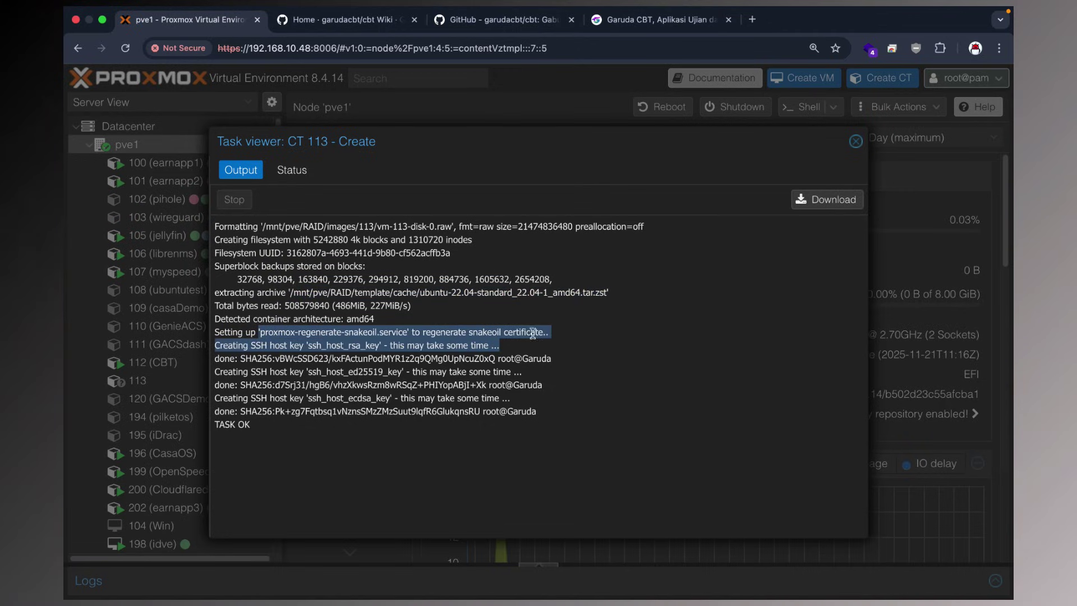
drag(257, 226, 452, 226)
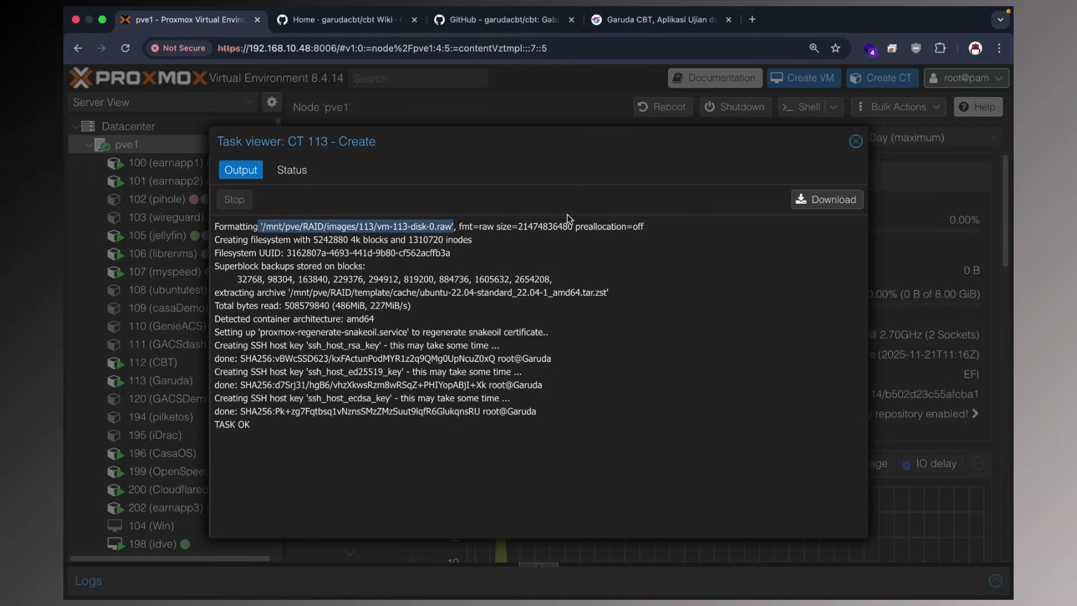
click(854, 141)
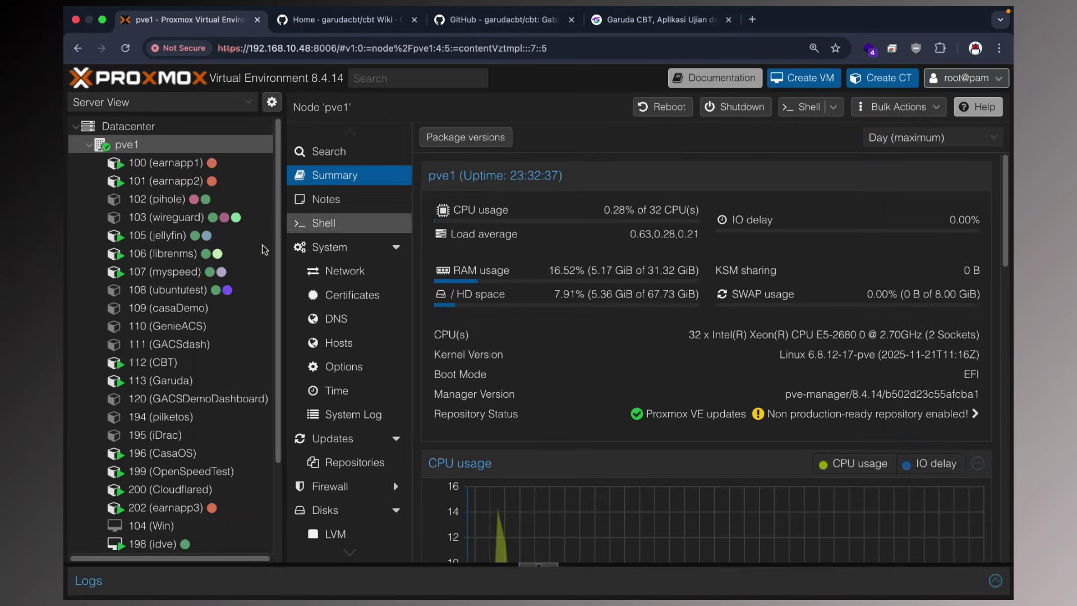
click(162, 380)
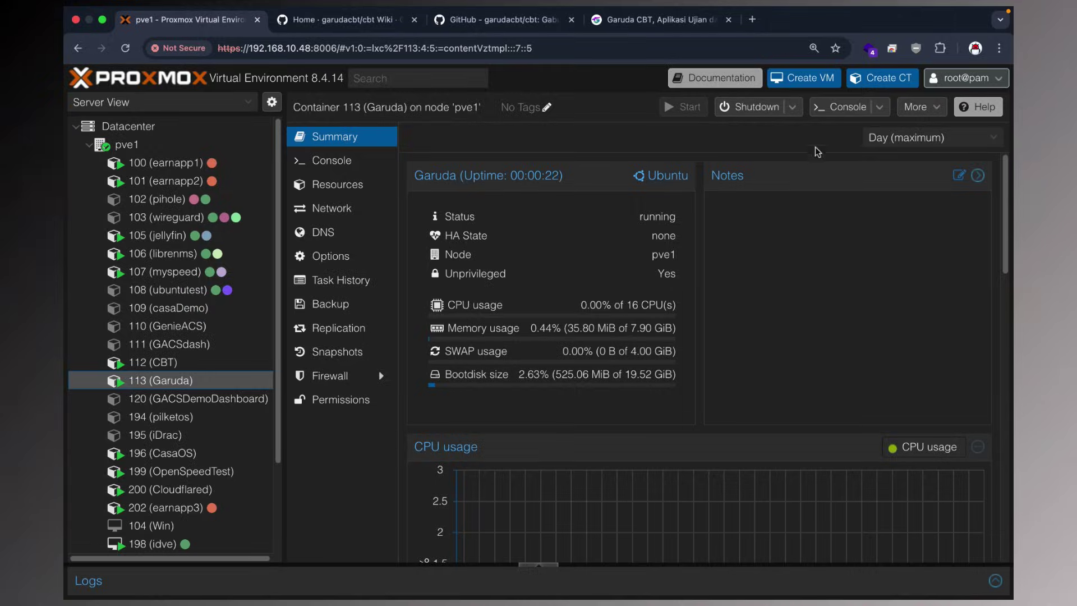
click(829, 113)
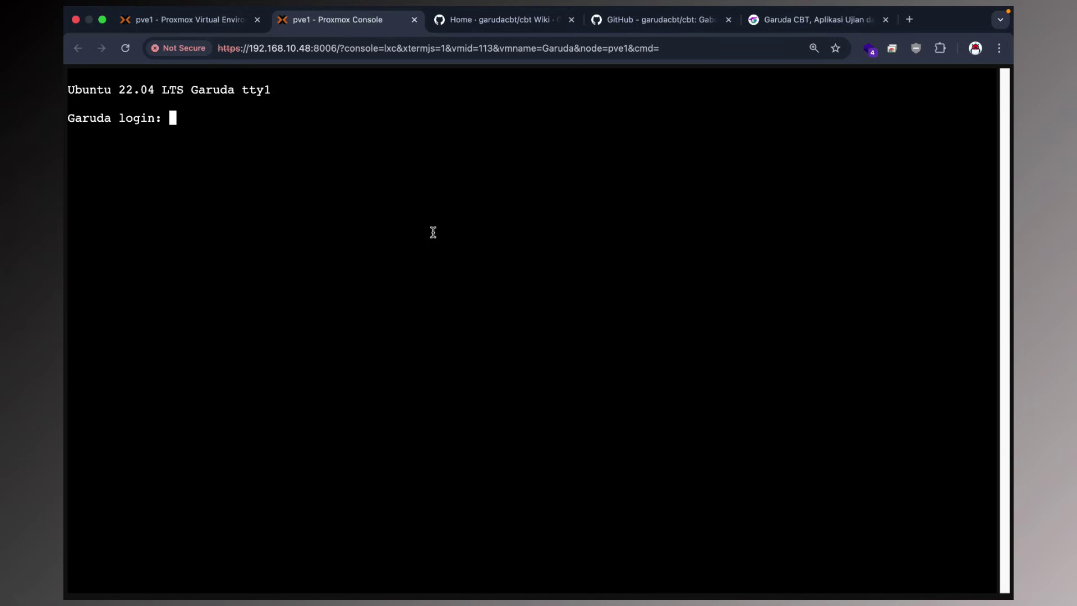
Log in as root and run 'apt-get update && apt-get upgrade -y'.
text(root)
key(Return)
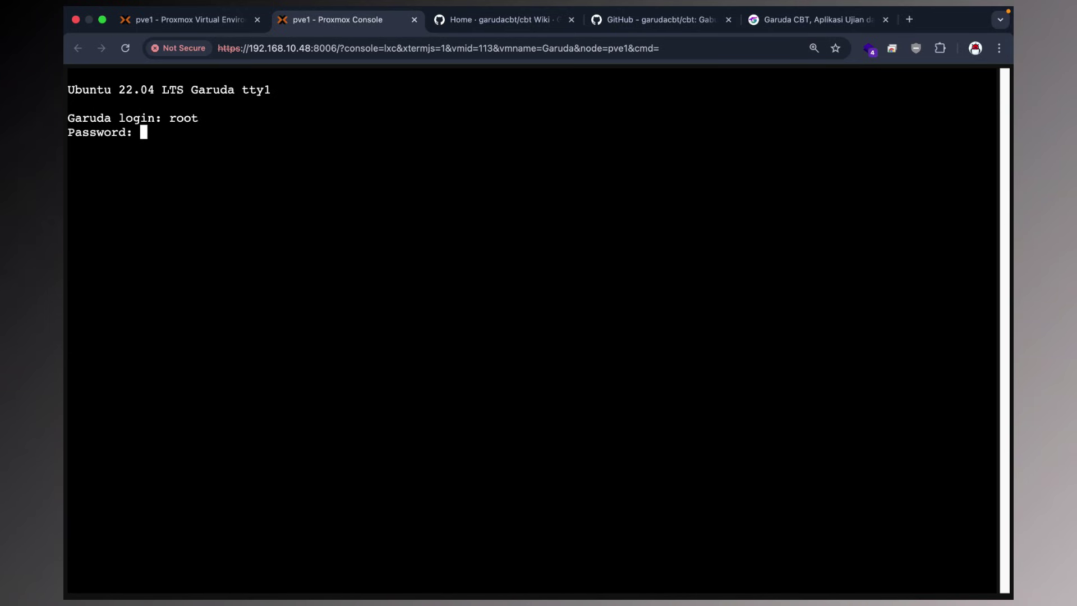
key(Return)
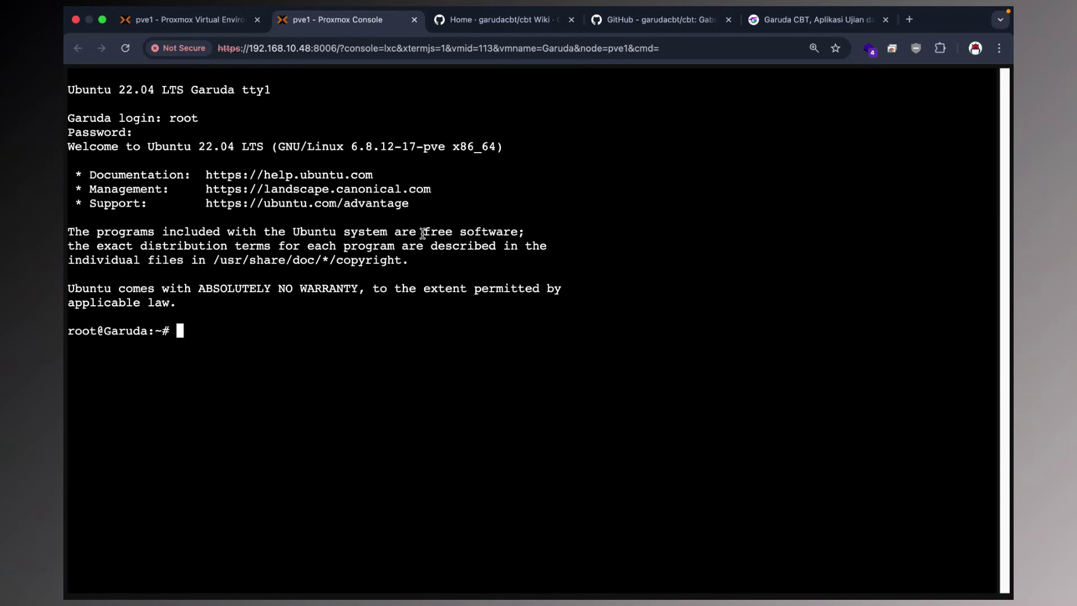
text(apt-get update )
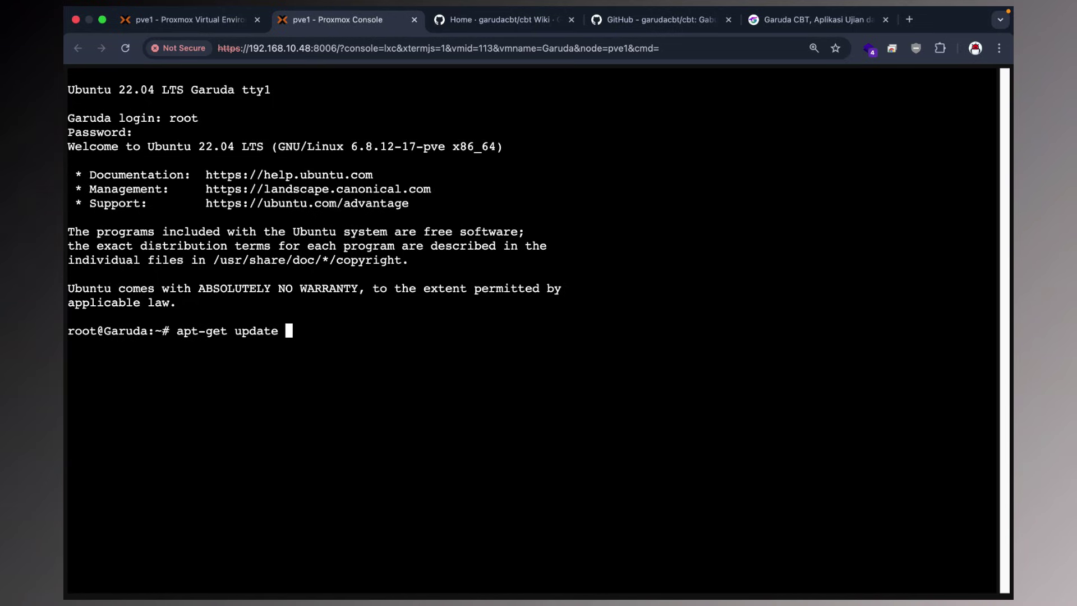
text(&& apt-get )
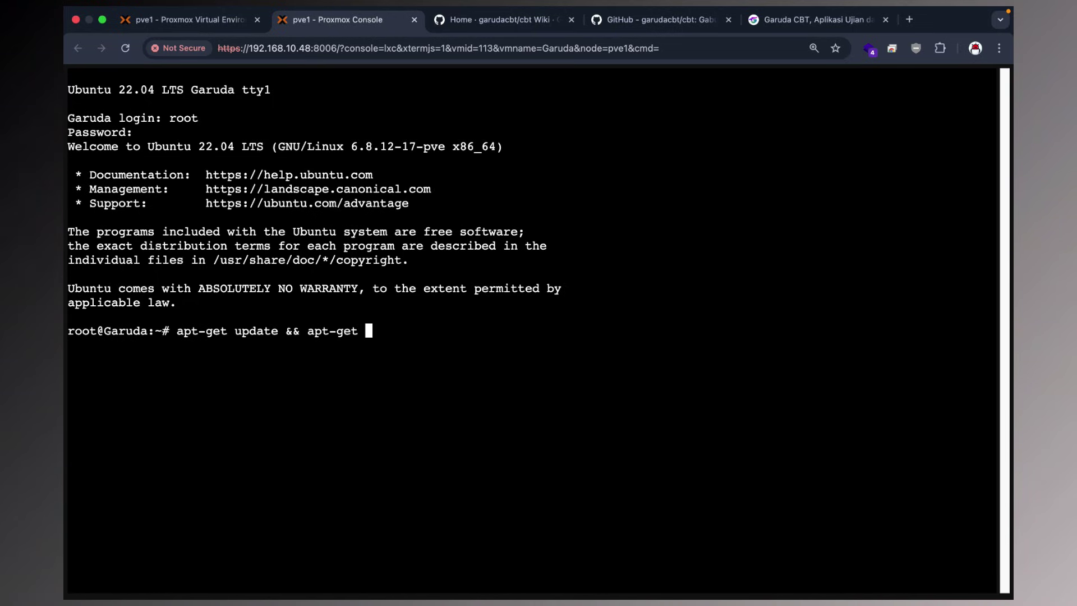
text(upgrade -y)
key(Return)
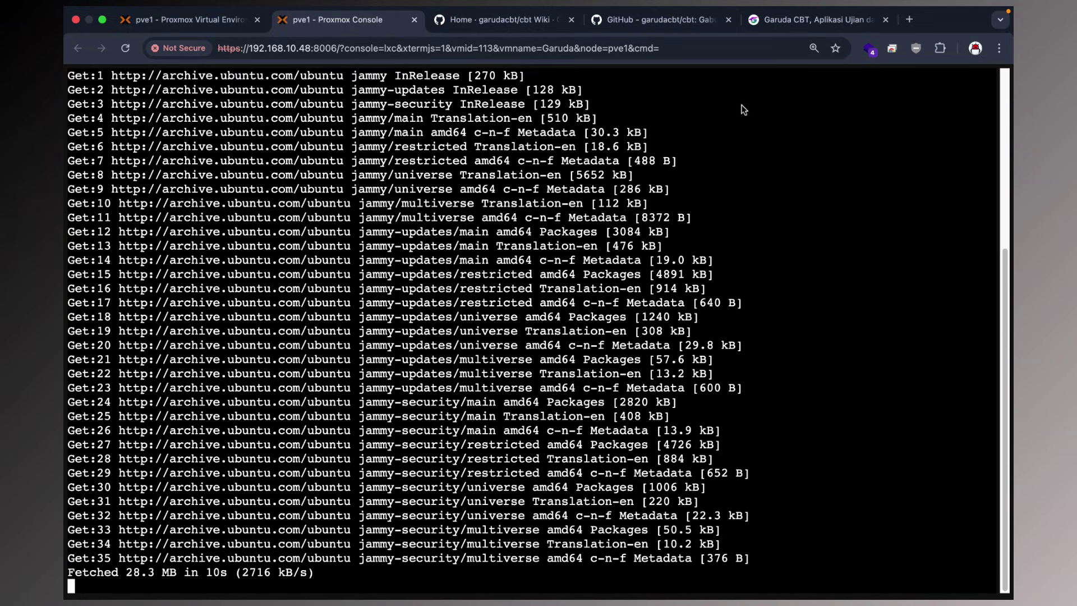
click(904, 21)
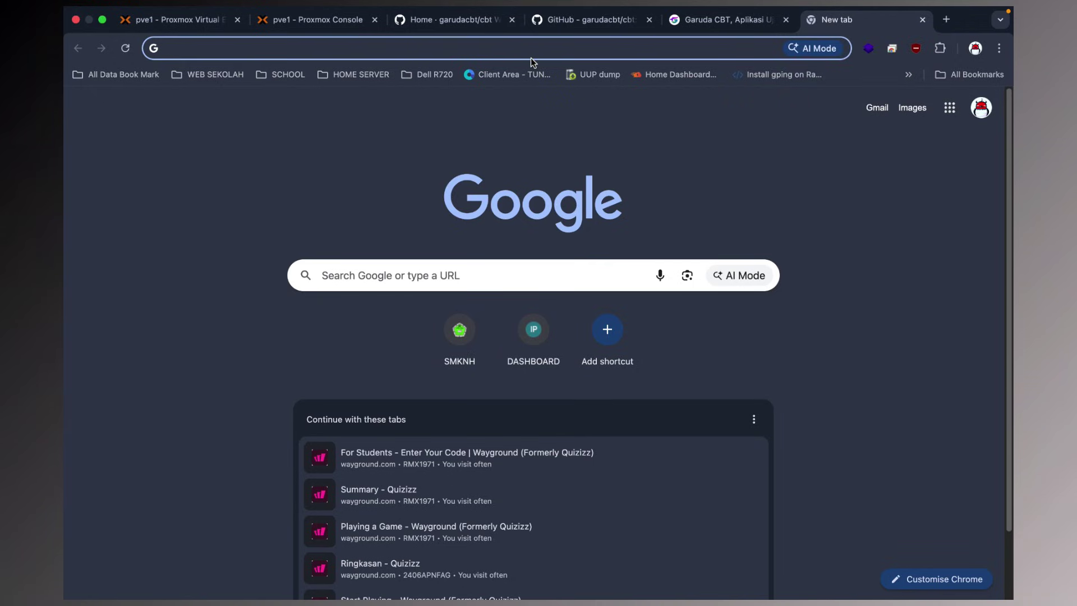
Search Google for 'xampp for linux' and open the Download XAMPP result.
click(685, 21)
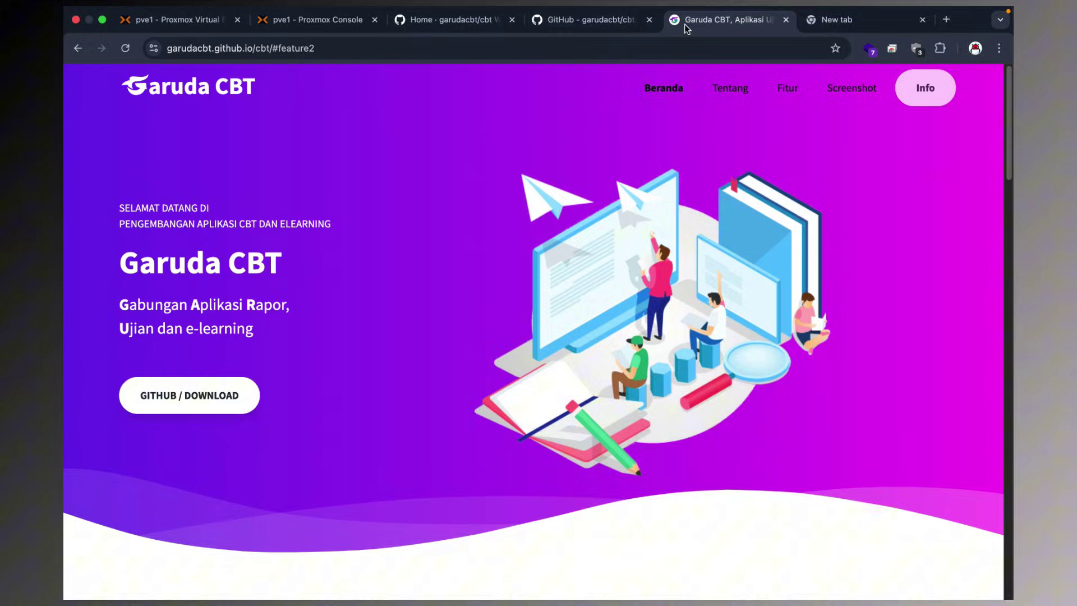
click(825, 21)
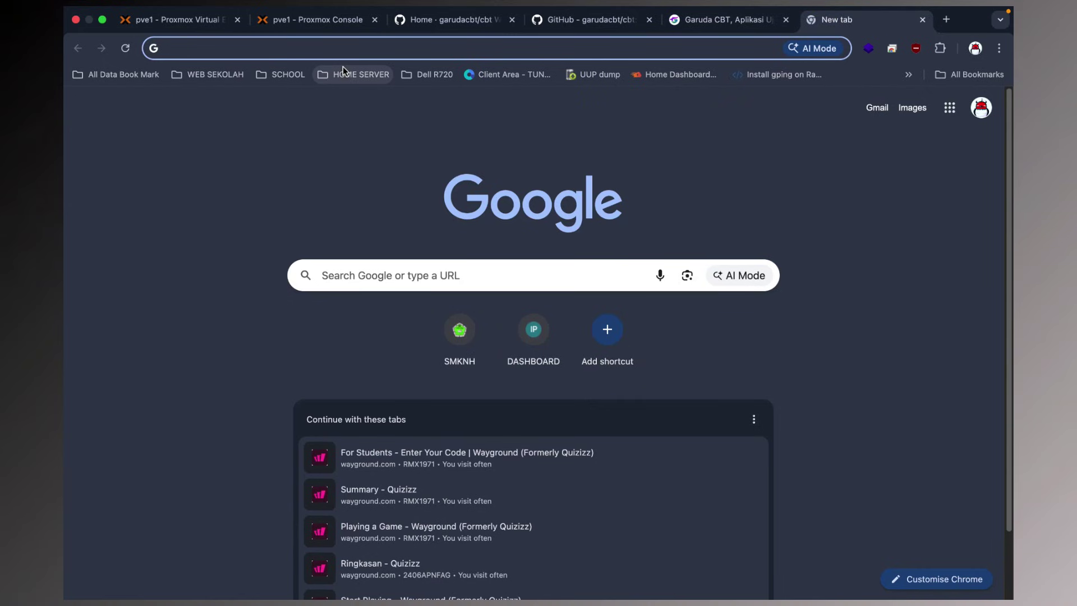
text(xampp )
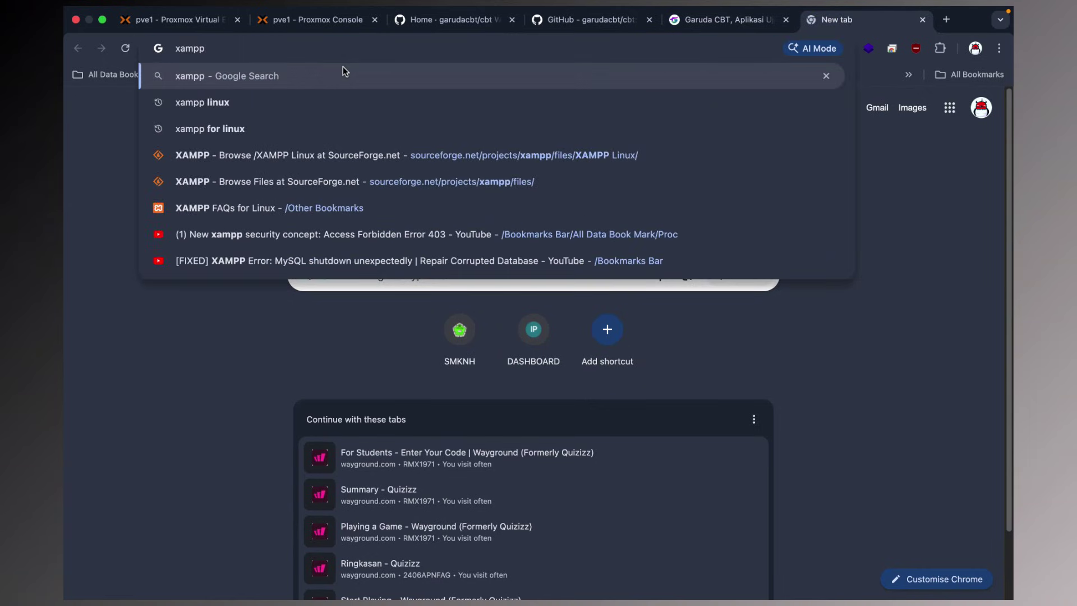
text(for linux)
key(Return)
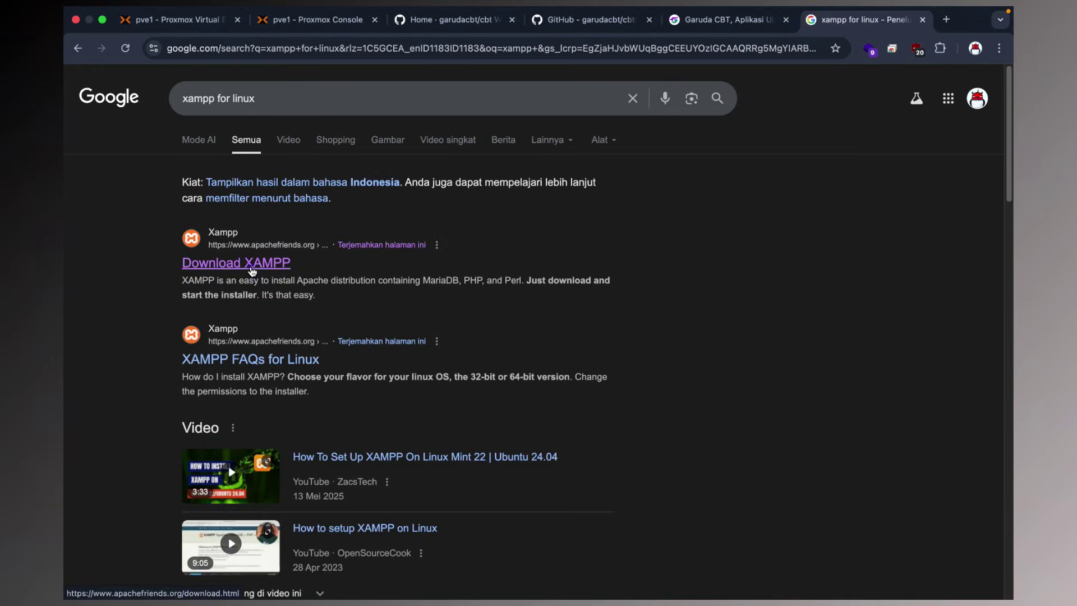
click(263, 264)
Scroll the Apache Friends download page past XAMPP for Windows to the Linux versions.
scroll(436, 258, down, 8)
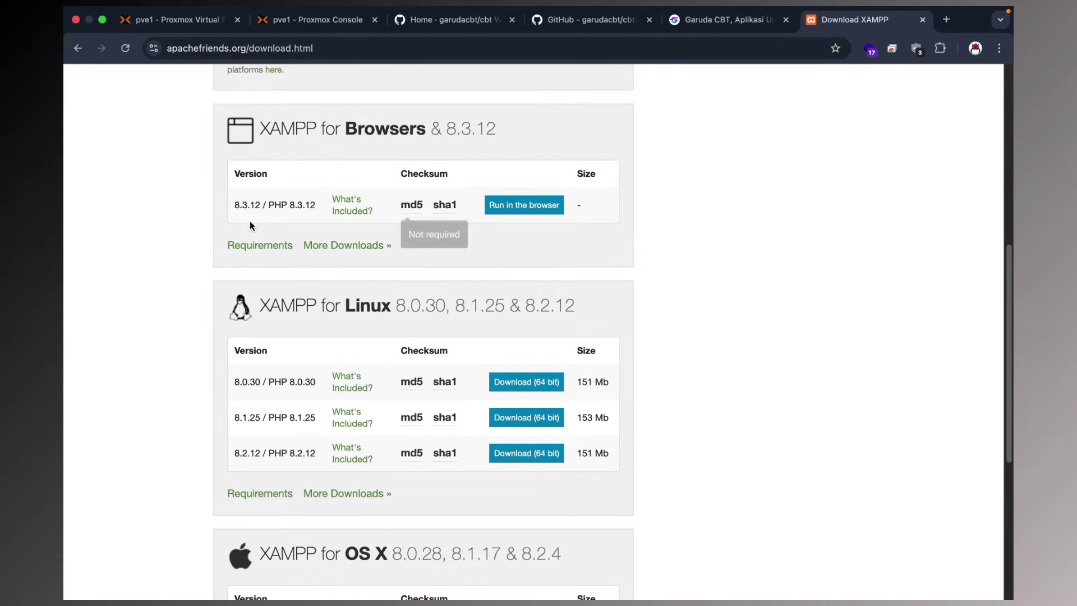
scroll(354, 347, down, 3)
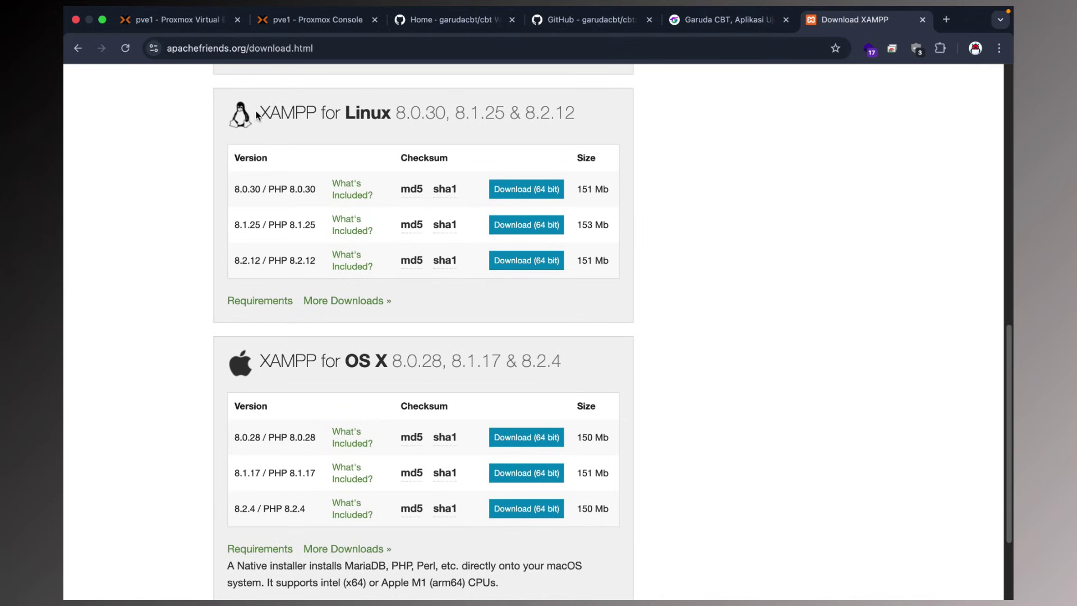
drag(260, 113, 565, 114)
scroll(312, 227, up, 8)
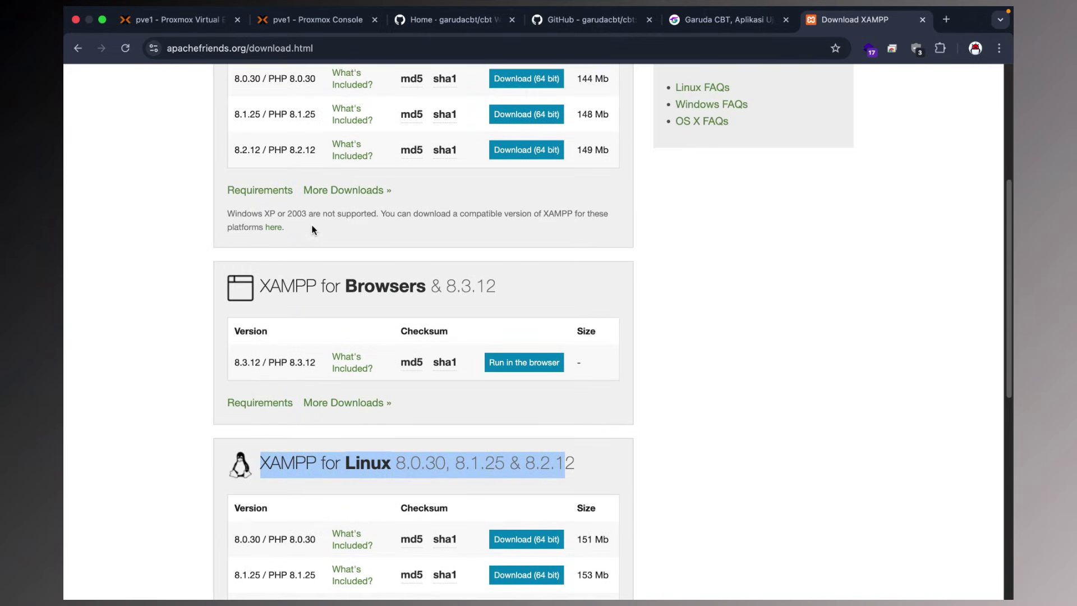
drag(264, 103, 598, 112)
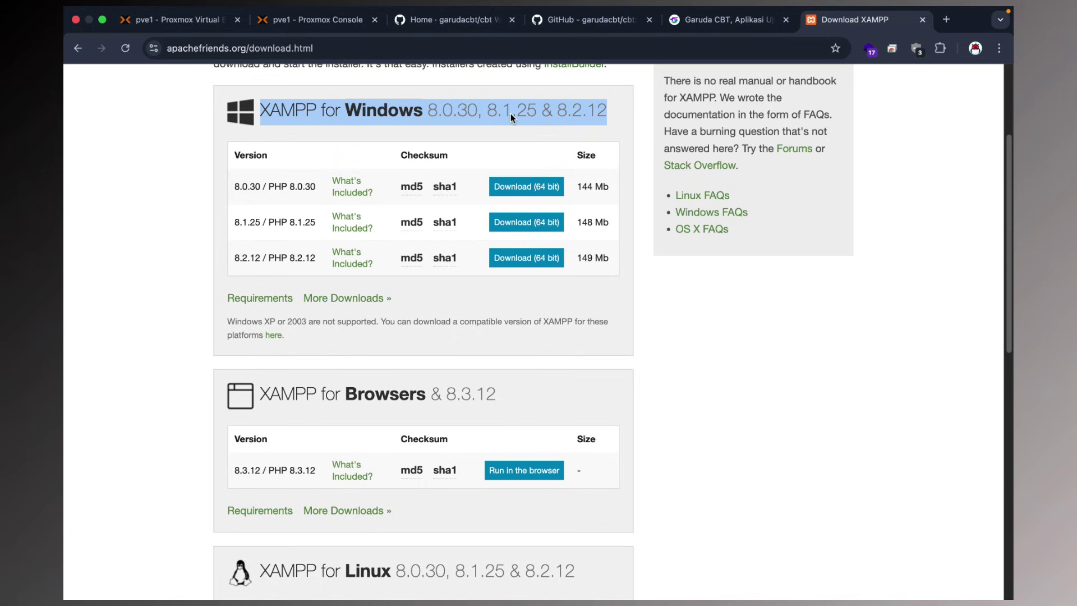
scroll(358, 239, down, 1)
scroll(356, 236, down, 7)
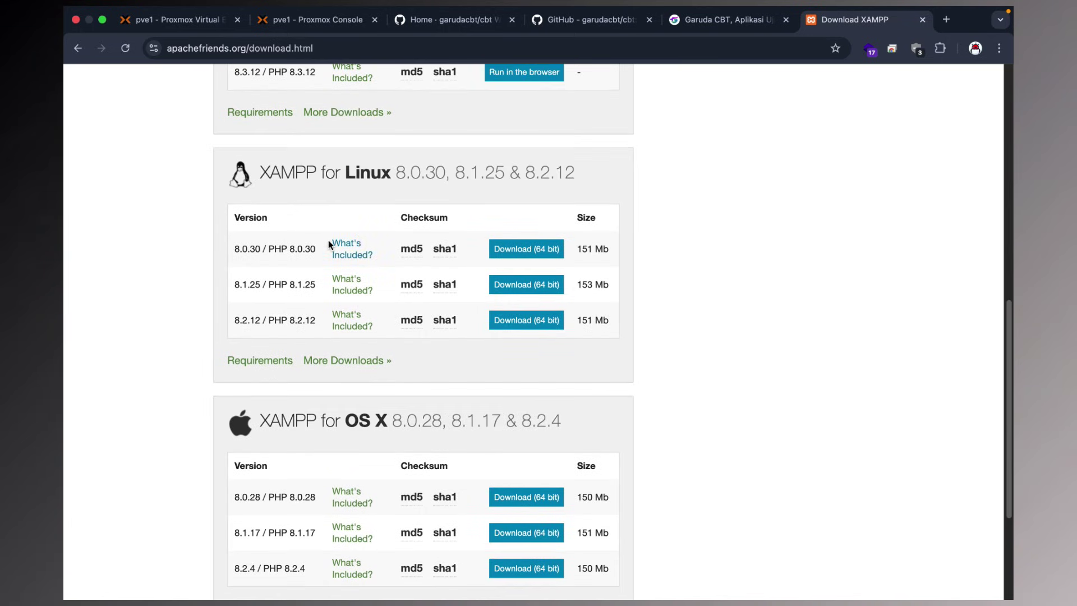
click(442, 25)
scroll(267, 232, down, 5)
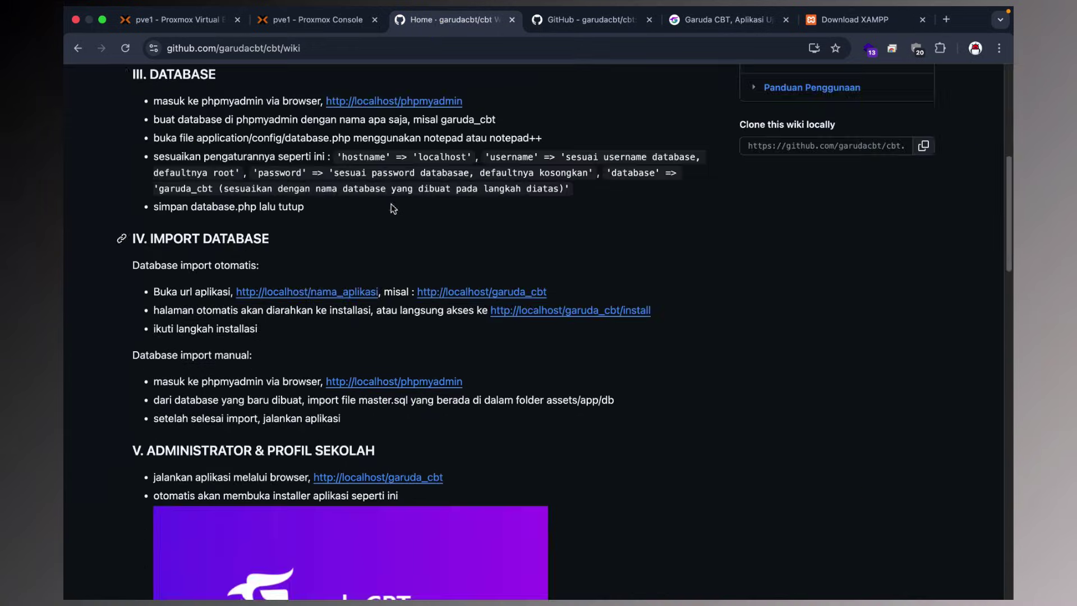
scroll(268, 233, up, 5)
drag(231, 200, 336, 207)
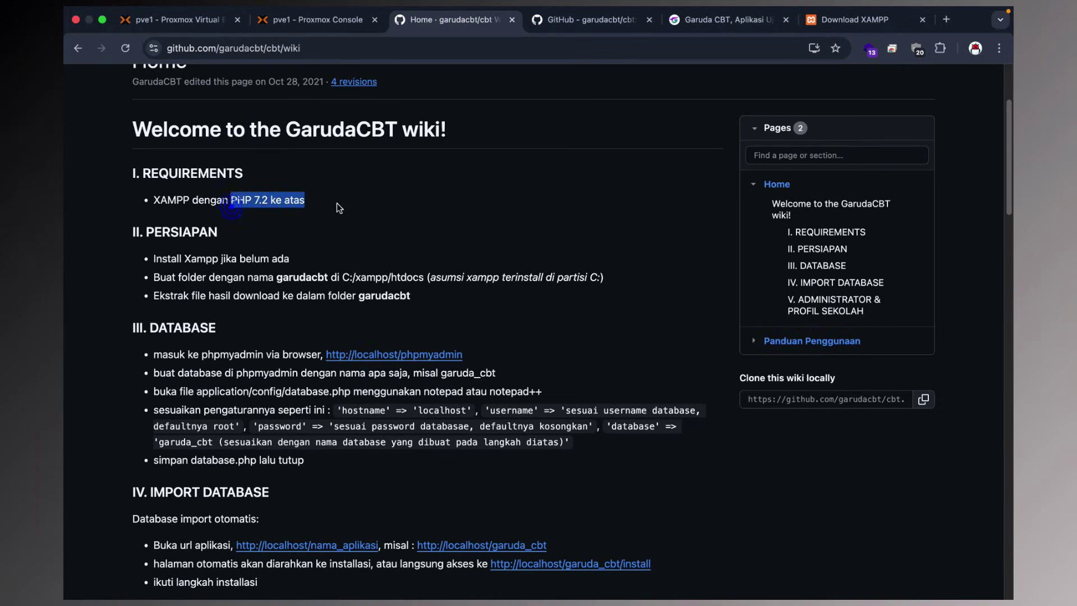
click(875, 8)
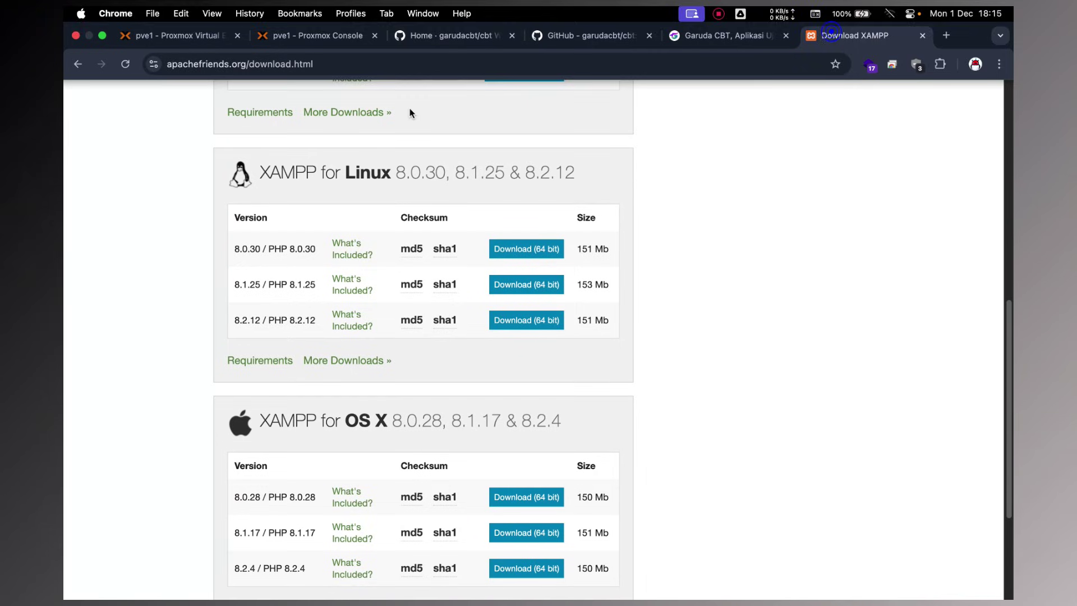
scroll(403, 282, down, 3)
scroll(429, 243, up, 2)
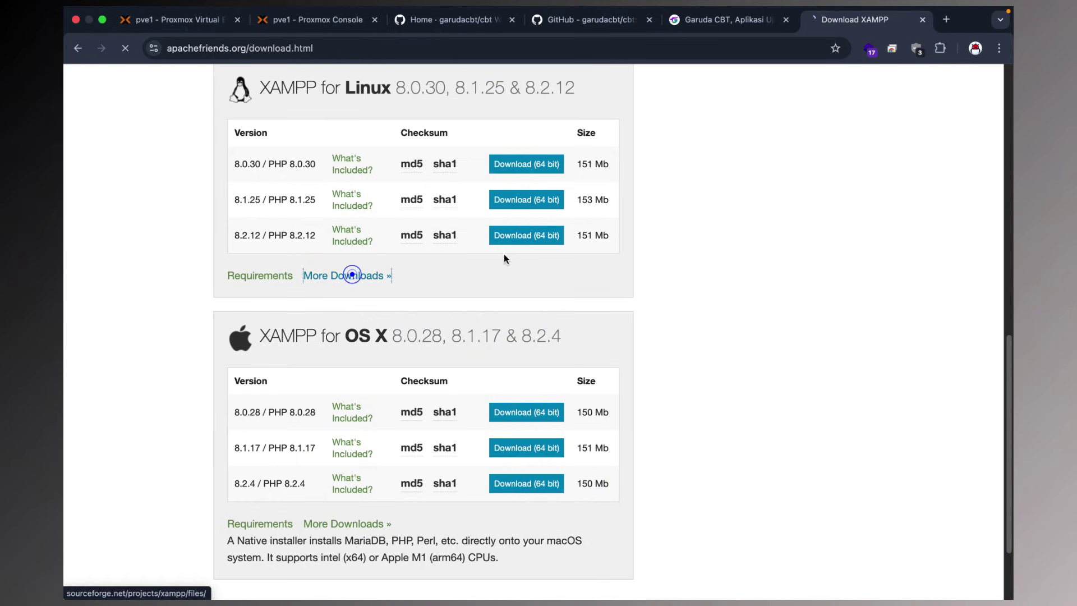
Copy the link for xampp-linux-x64-8.2.12-0-installer.run from SourceForge's XAMPP Linux 8.2.12 folder.
click(353, 276)
scroll(548, 246, down, 3)
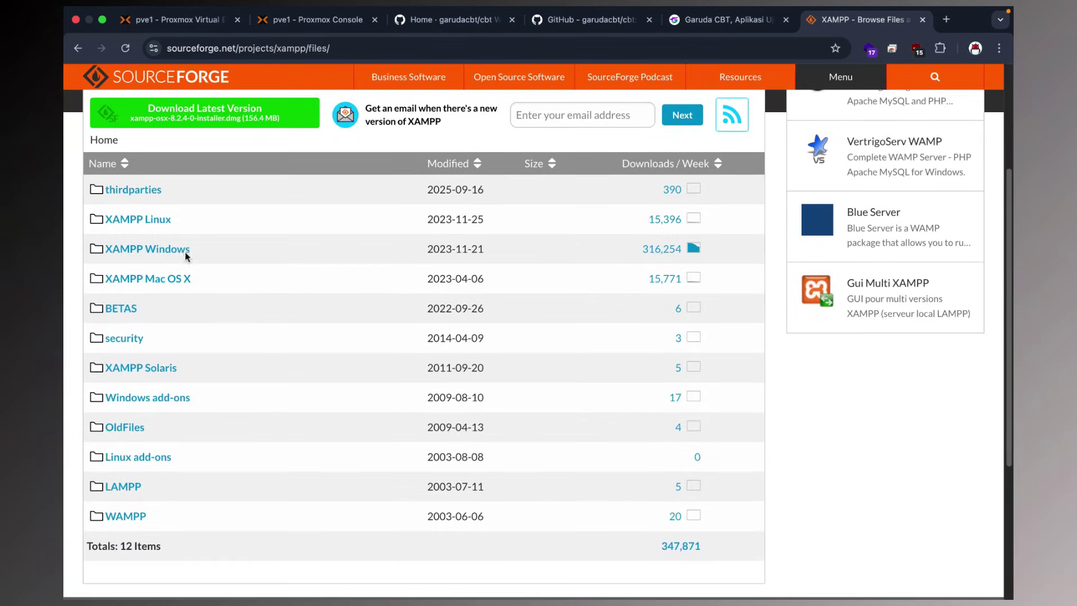
click(145, 220)
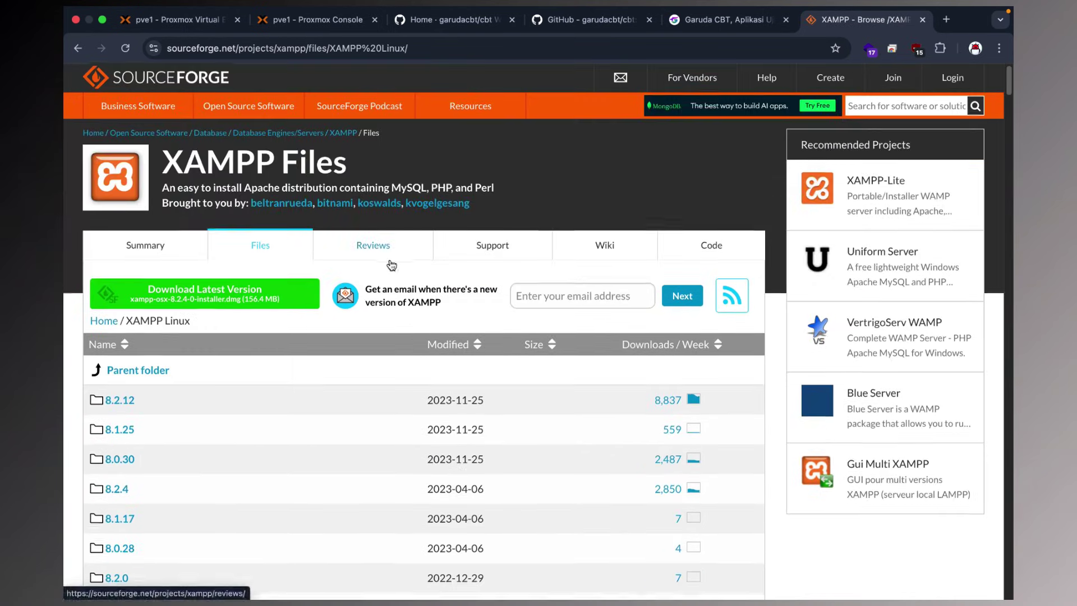
scroll(423, 267, down, 4)
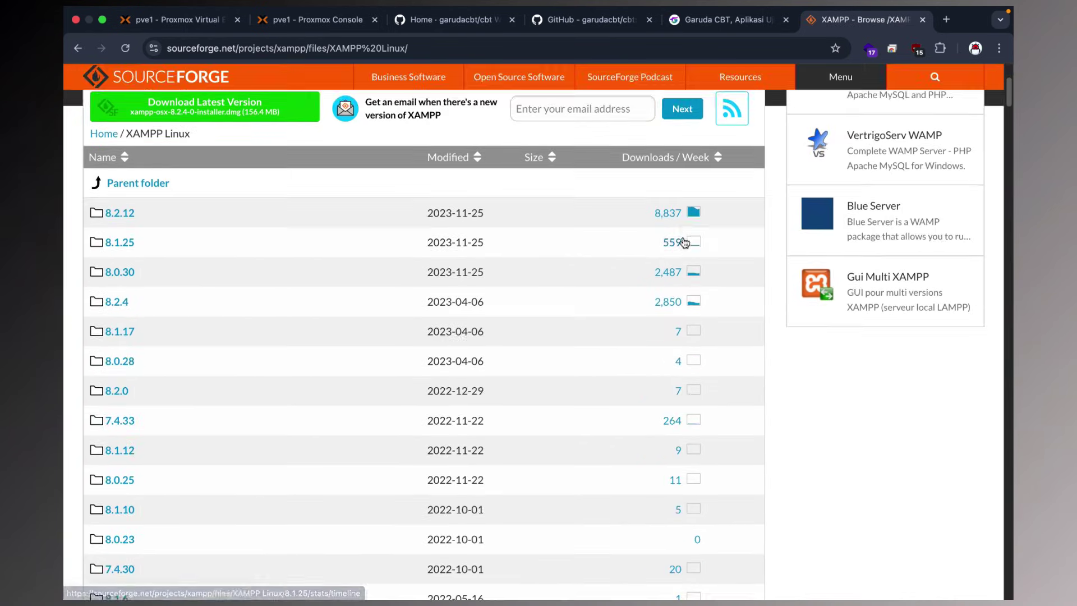
click(124, 219)
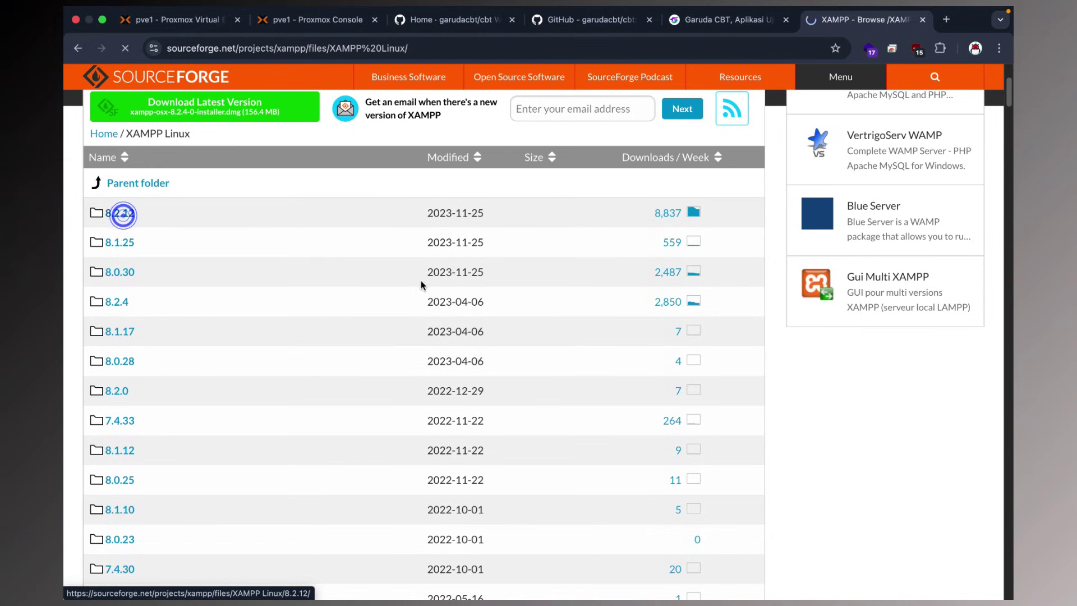
right_click(200, 299)
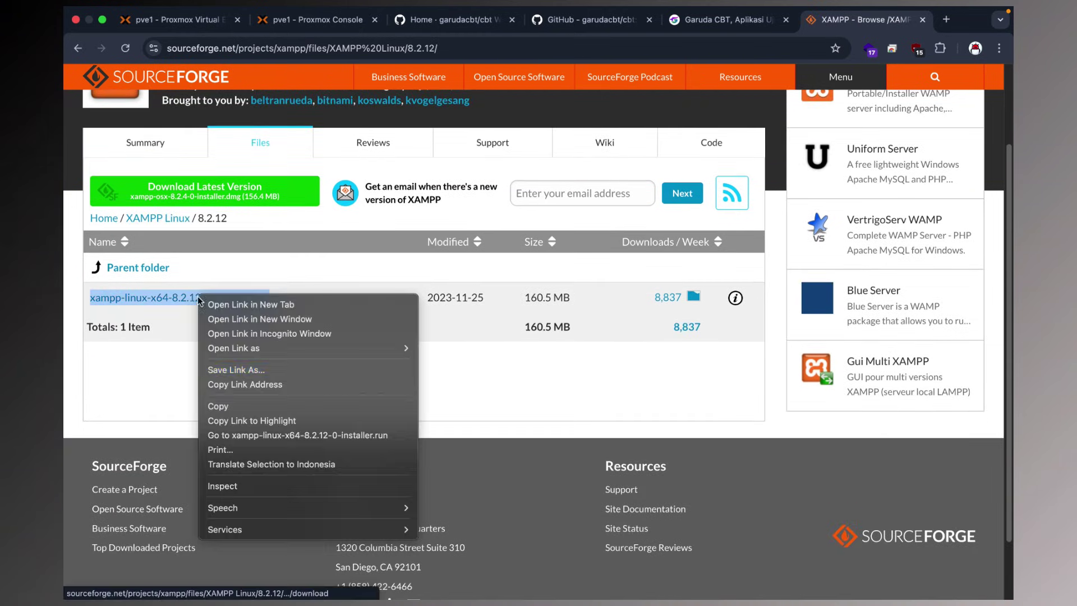
click(235, 384)
Install wget and curl in the Garuda container with apt-get, confirming curl with y.
click(314, 20)
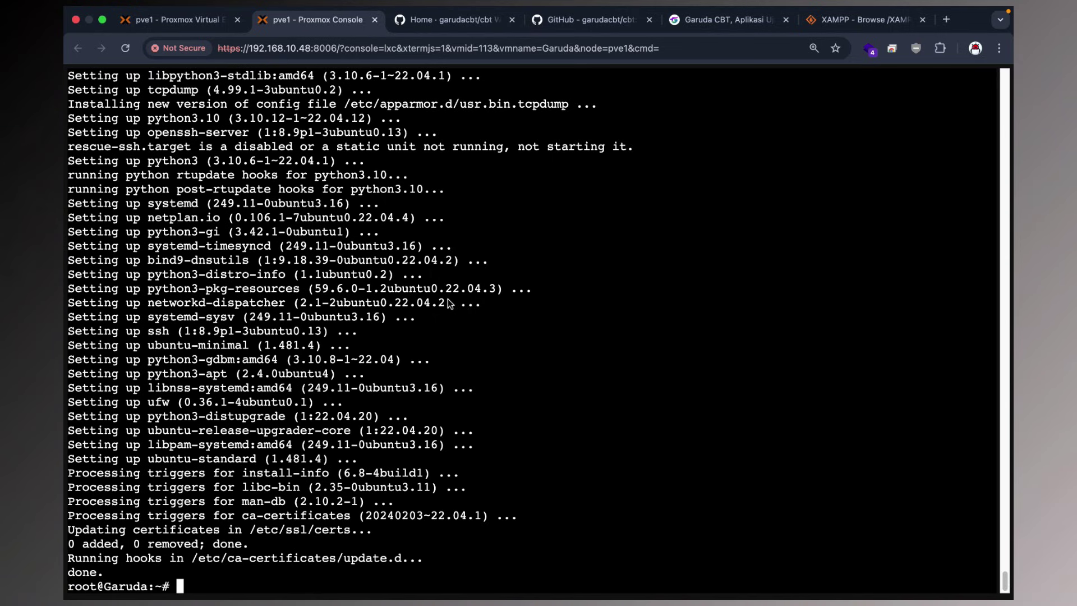
text(apt-get install wg)
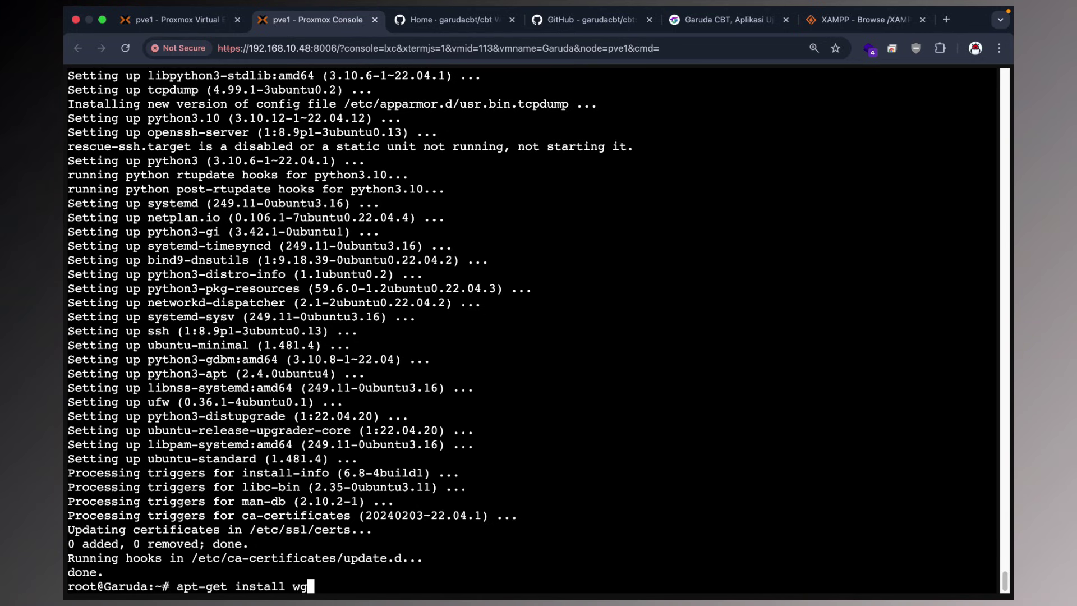
text(et)
key(Return)
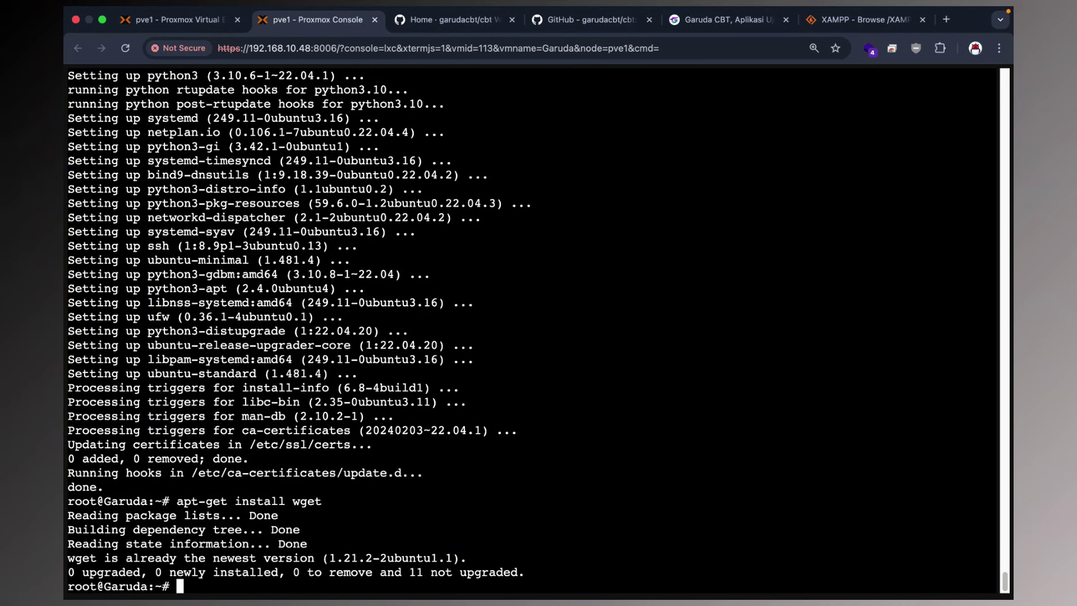
text(apt-get install )
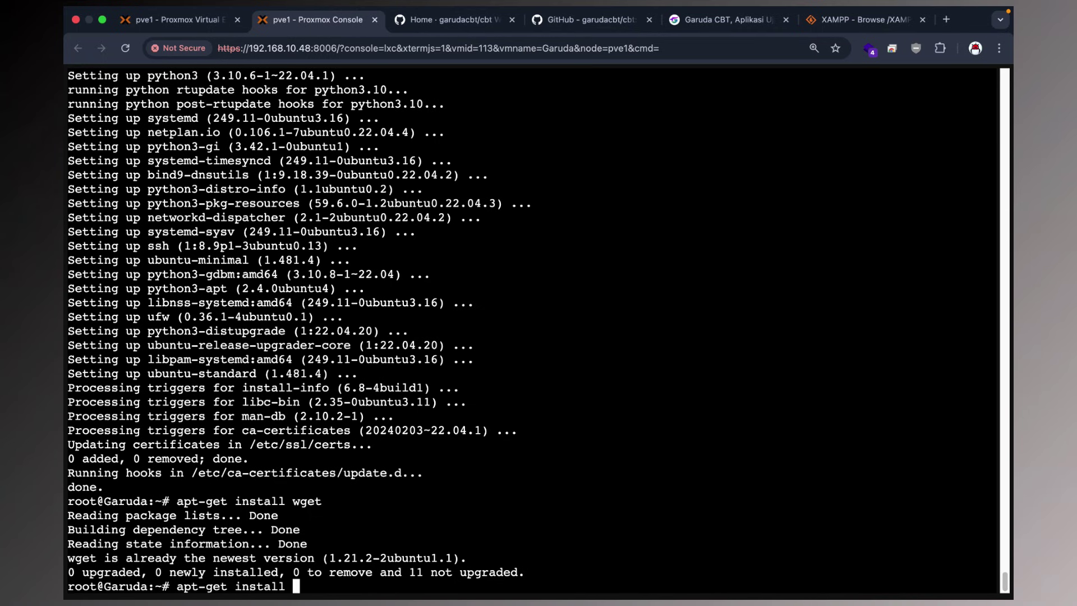
text(cur)
text(l)
key(Return)
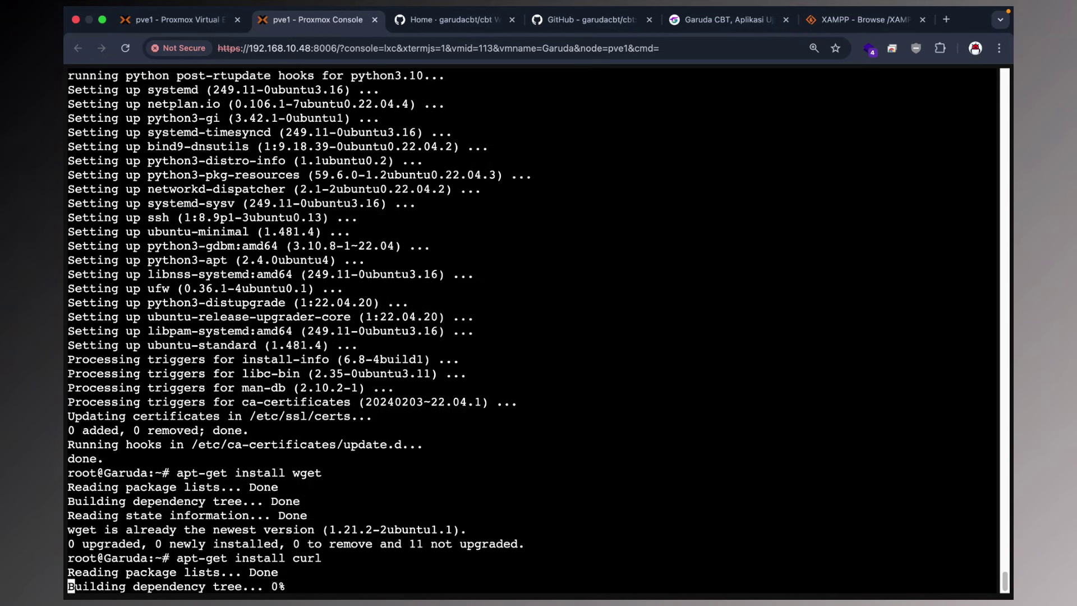
text(y)
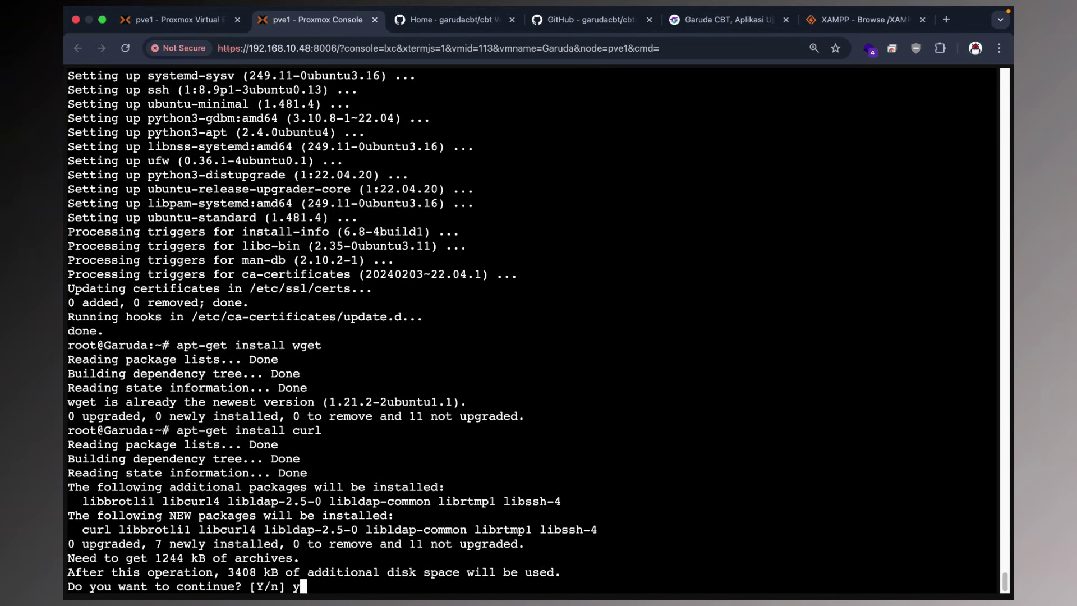
key(Return)
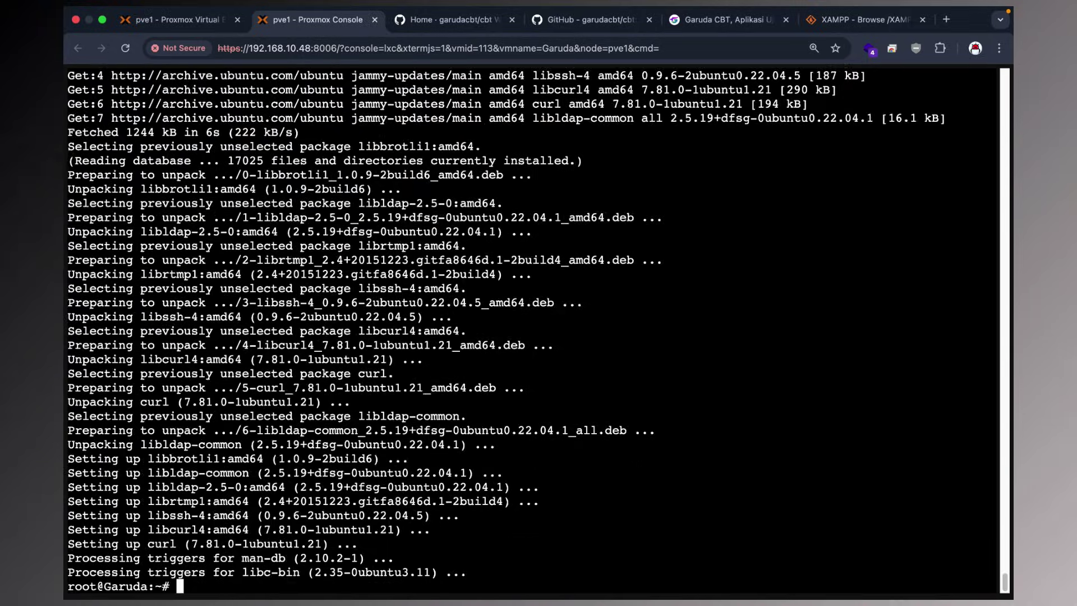
Clear the console, install net-tools with apt-get, and clear the console again.
text(clear)
key(Return)
text(apt-)
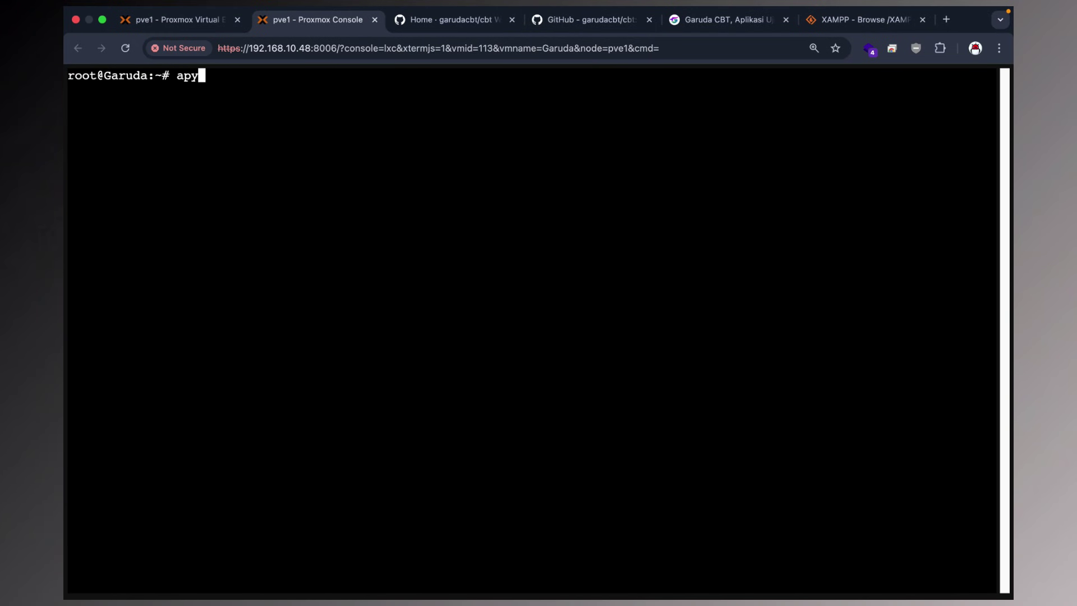
text(get install n)
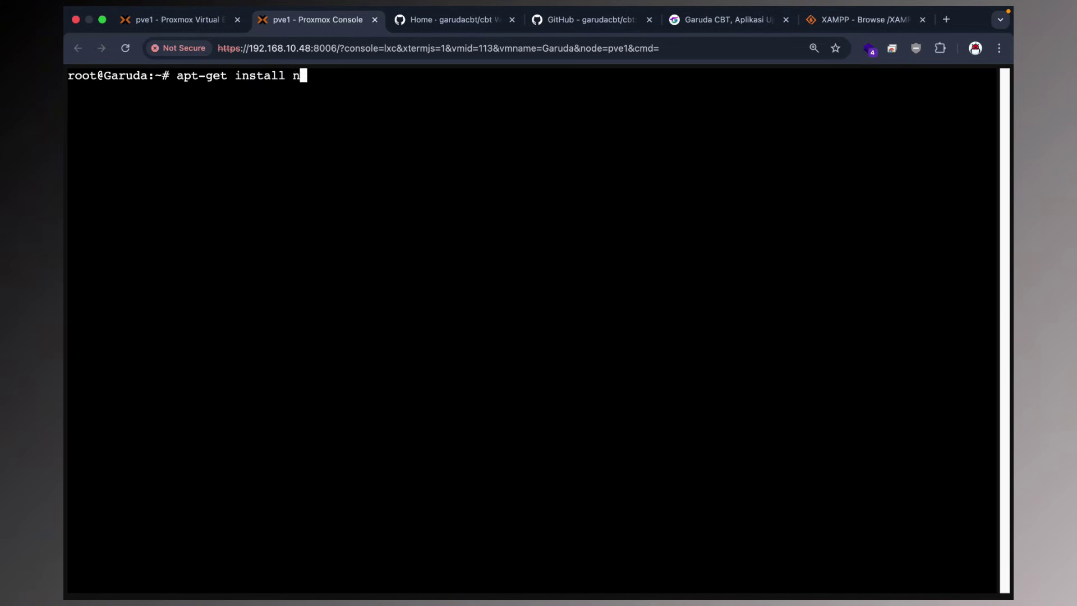
text(et-tools)
key(Return)
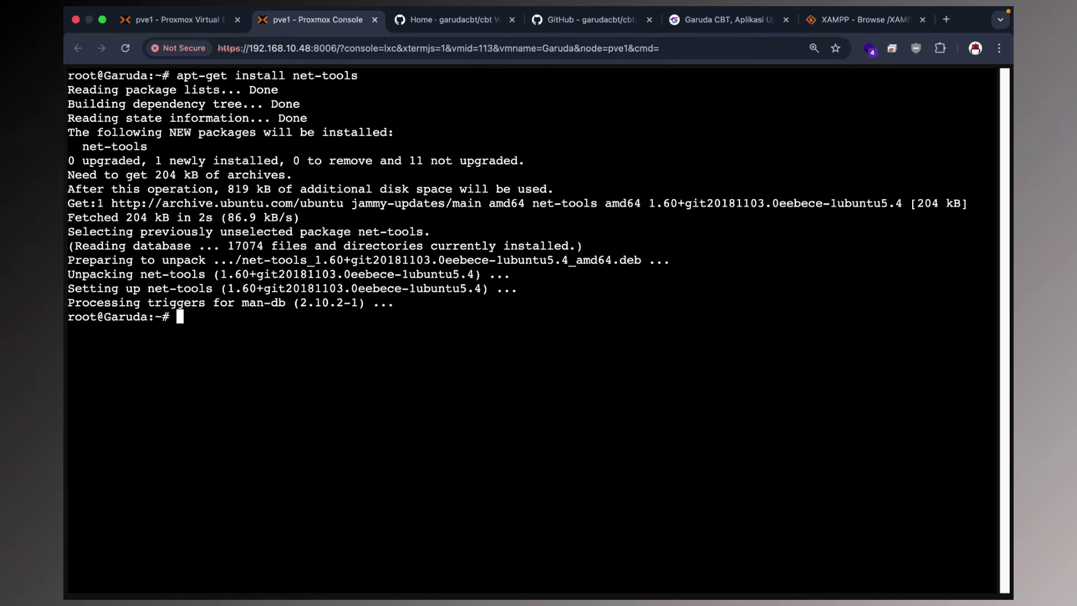
text(clear)
key(Return)
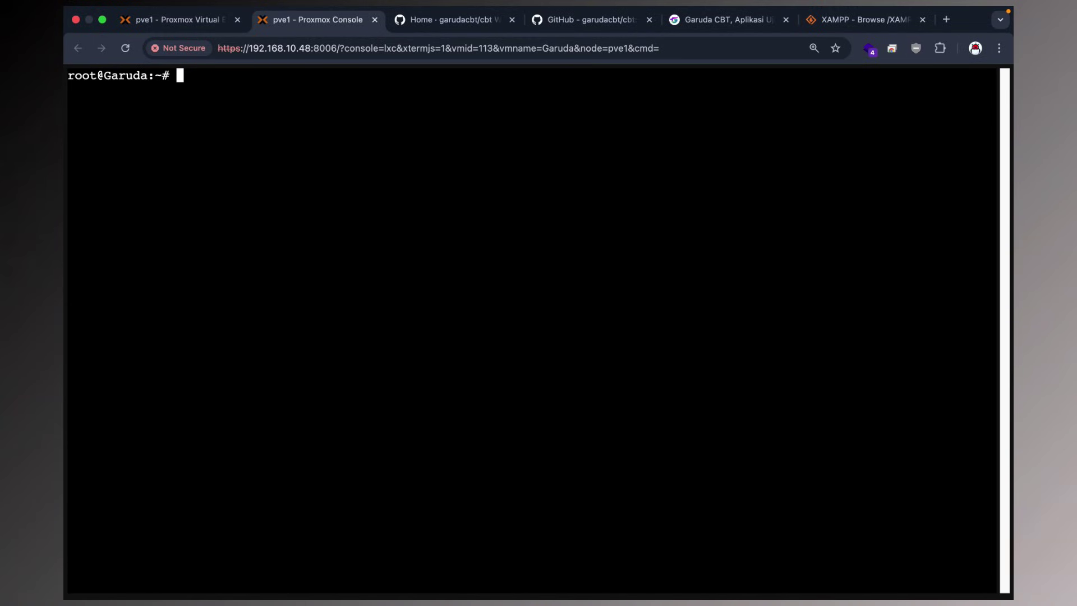
Run wget on the pasted SourceForge installer URL with the trailing /download removed.
text(wget)
right_click(449, 171)
click(500, 248)
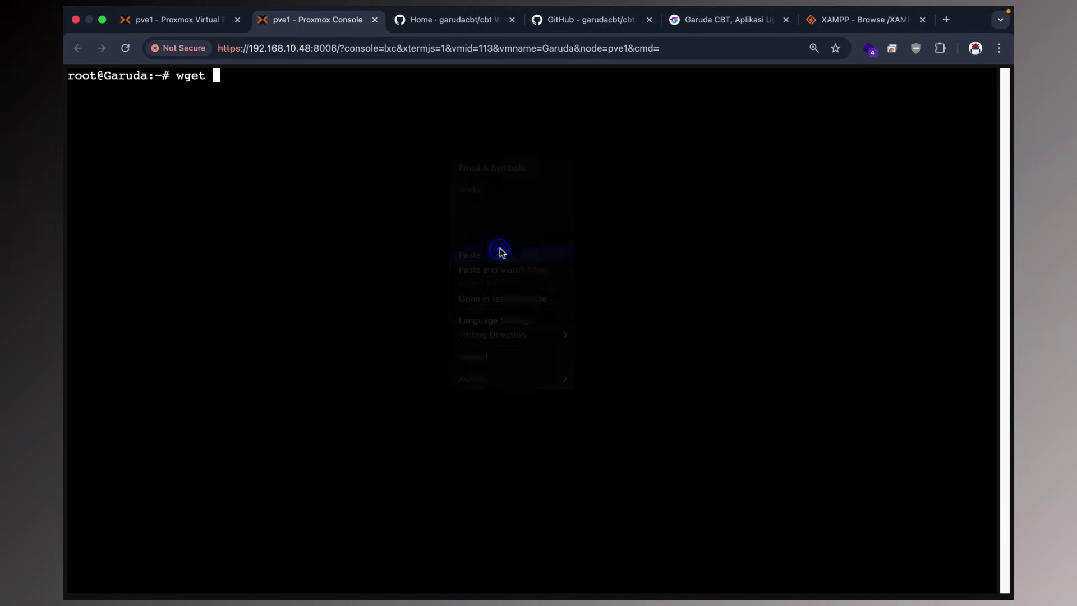
key(Return)
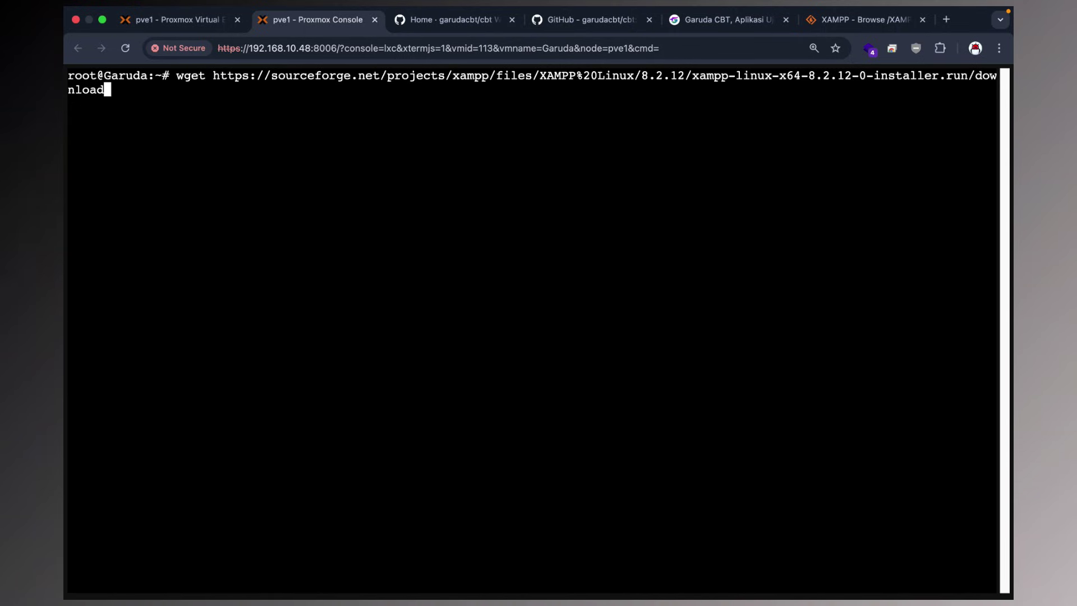
key(BackSpace)
key(BackSpace)
key(BackSpace)
key(BackSpace)
key(BackSpace)
key(BackSpace)
key(BackSpace)
key(BackSpace)
key(BackSpace)
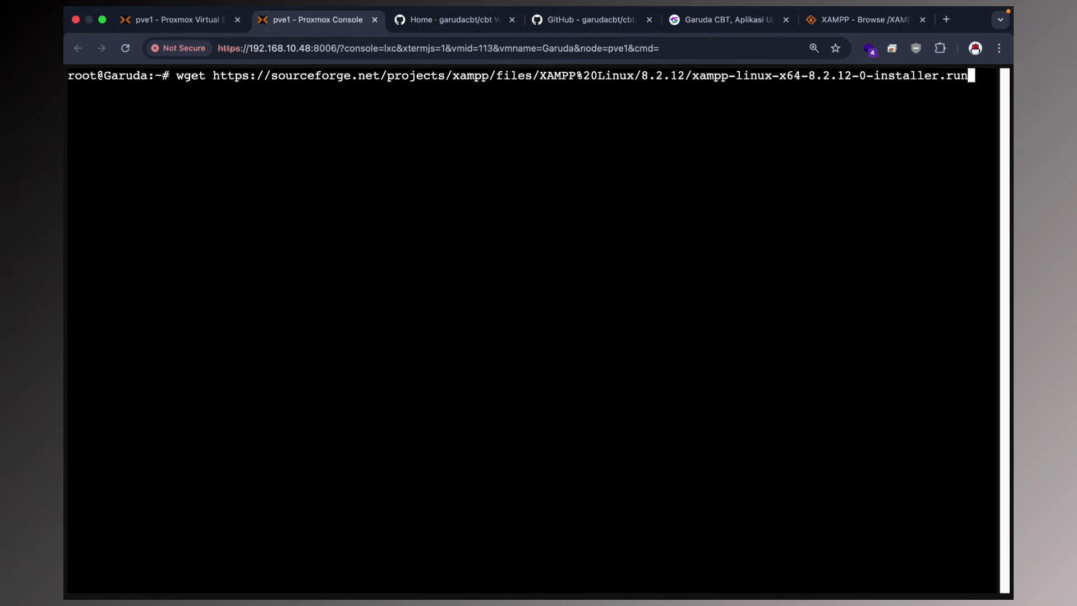
key(Return)
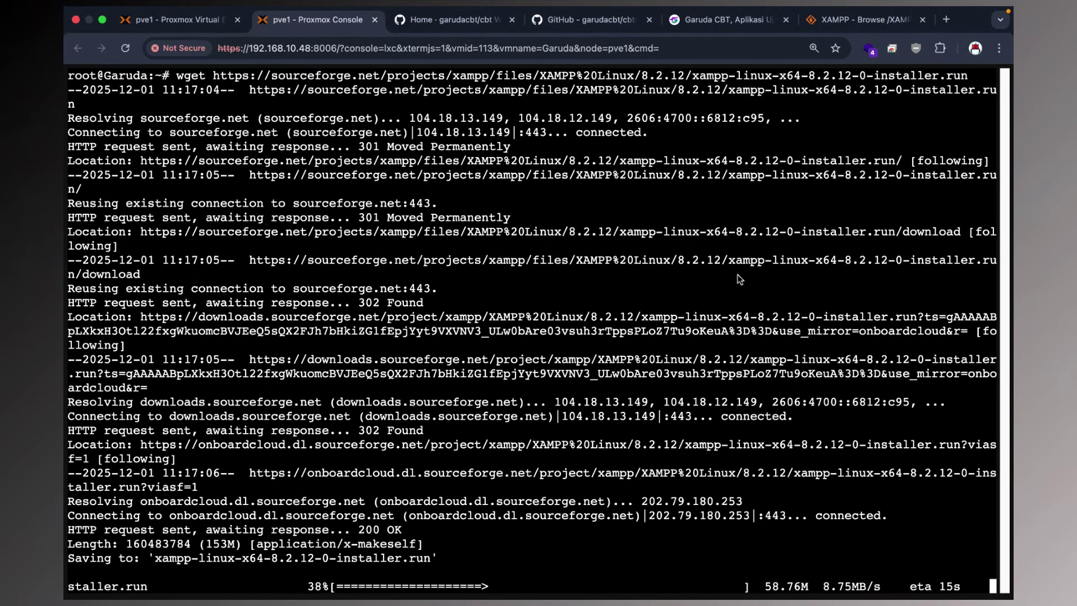
Open the XAMPP FAQs for Linux bookmark in a new tab, placed third among the tabs.
click(946, 20)
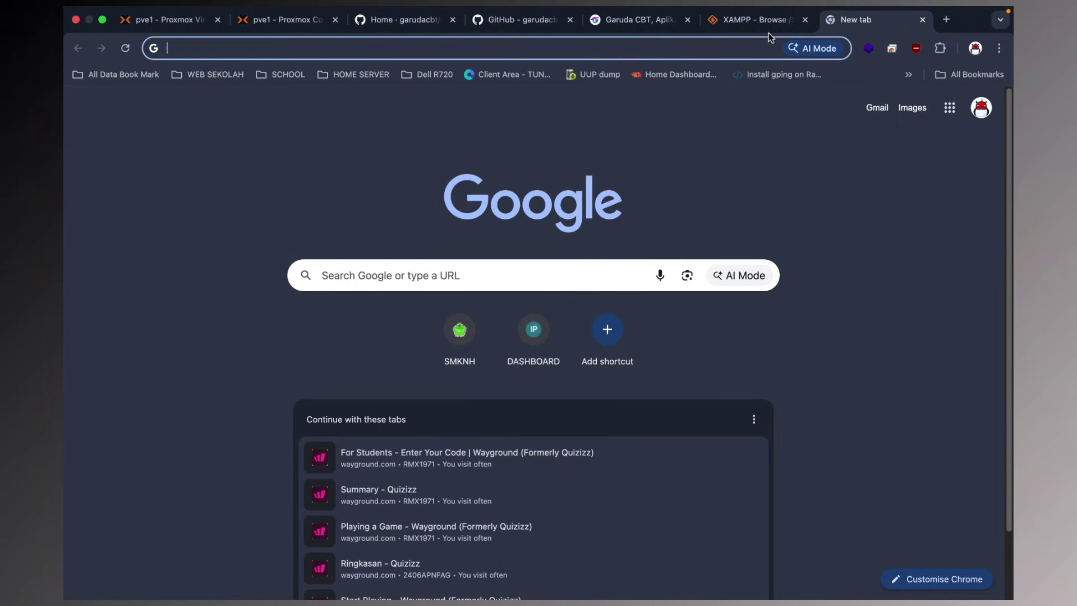
click(971, 74)
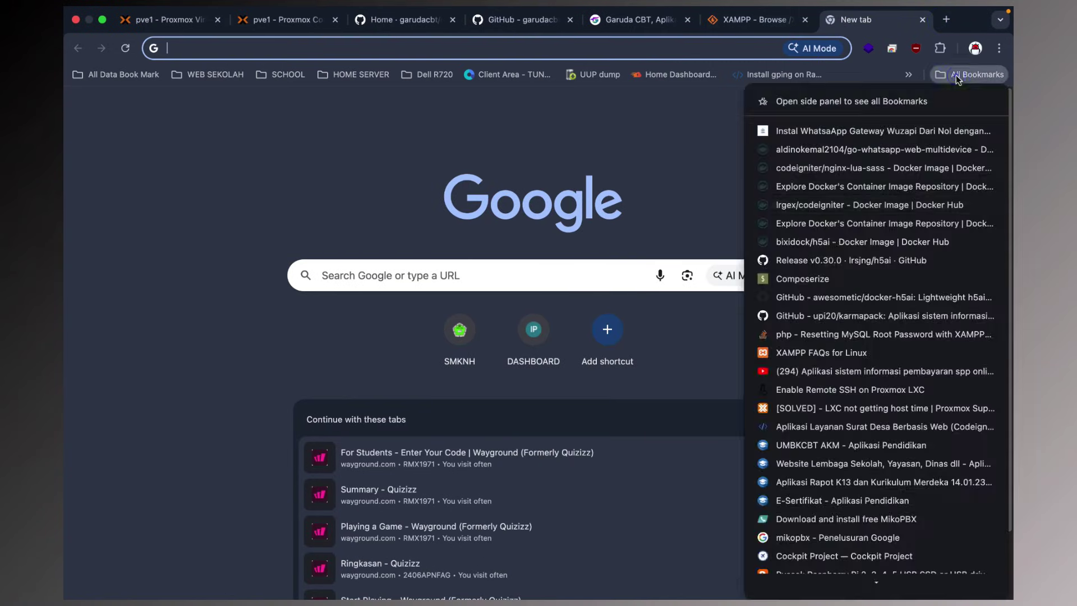
click(797, 353)
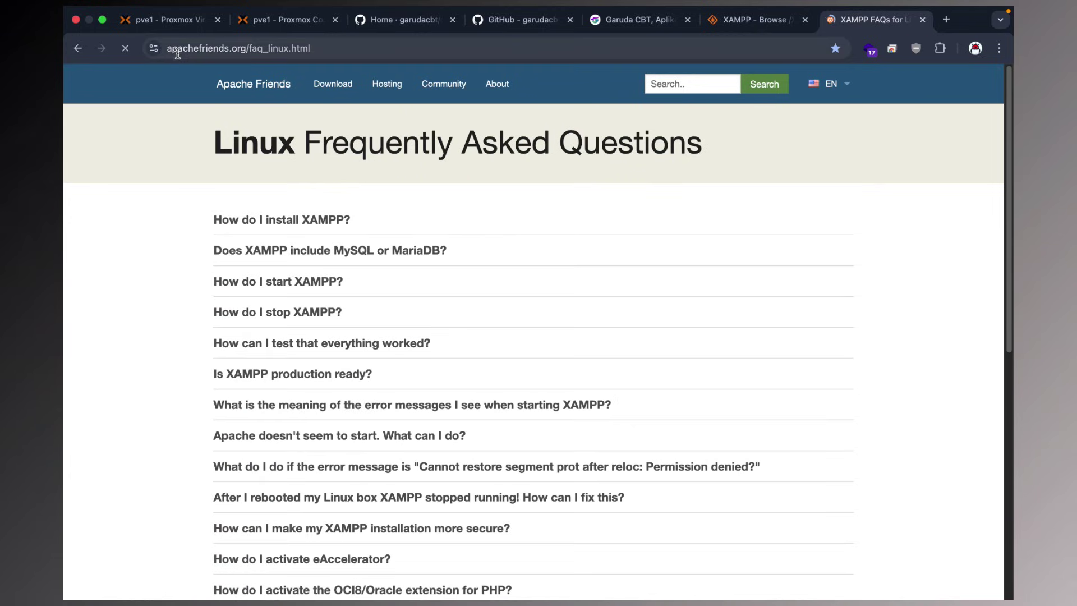
click(269, 52)
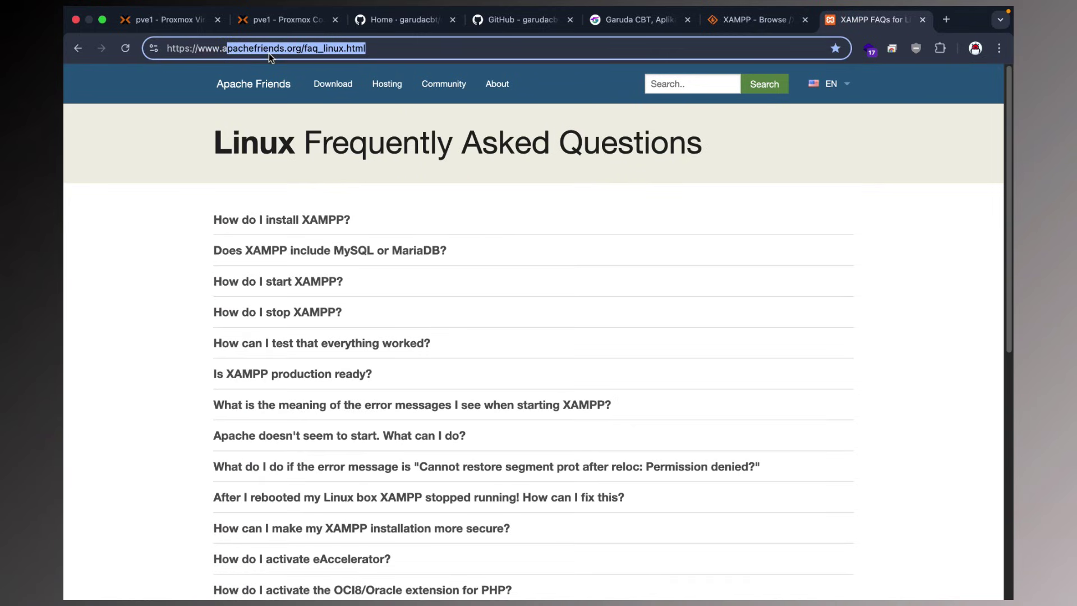
click(364, 52)
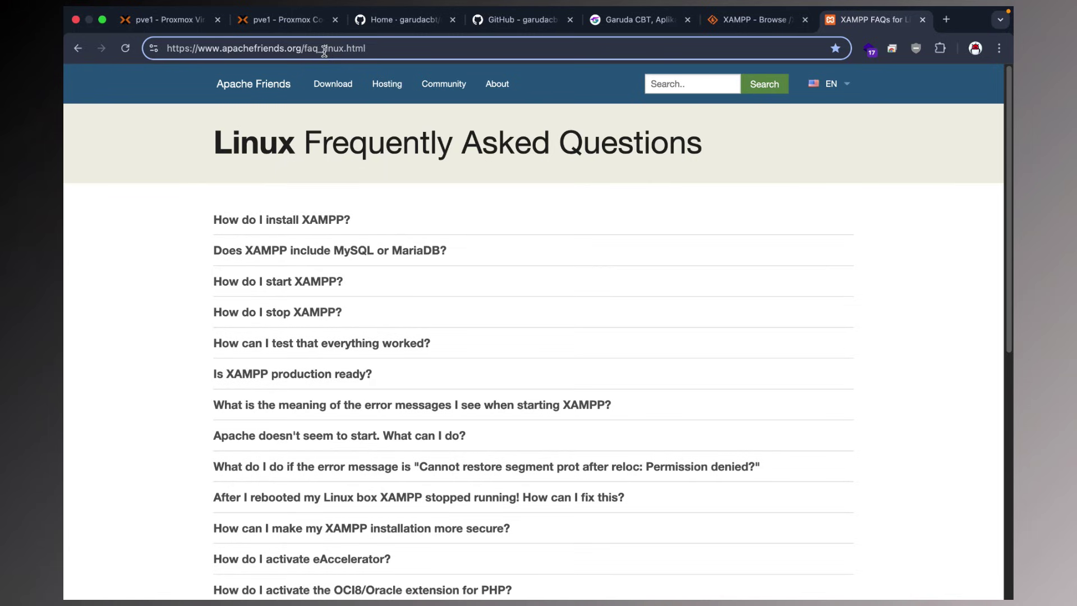
drag(391, 49, 233, 49)
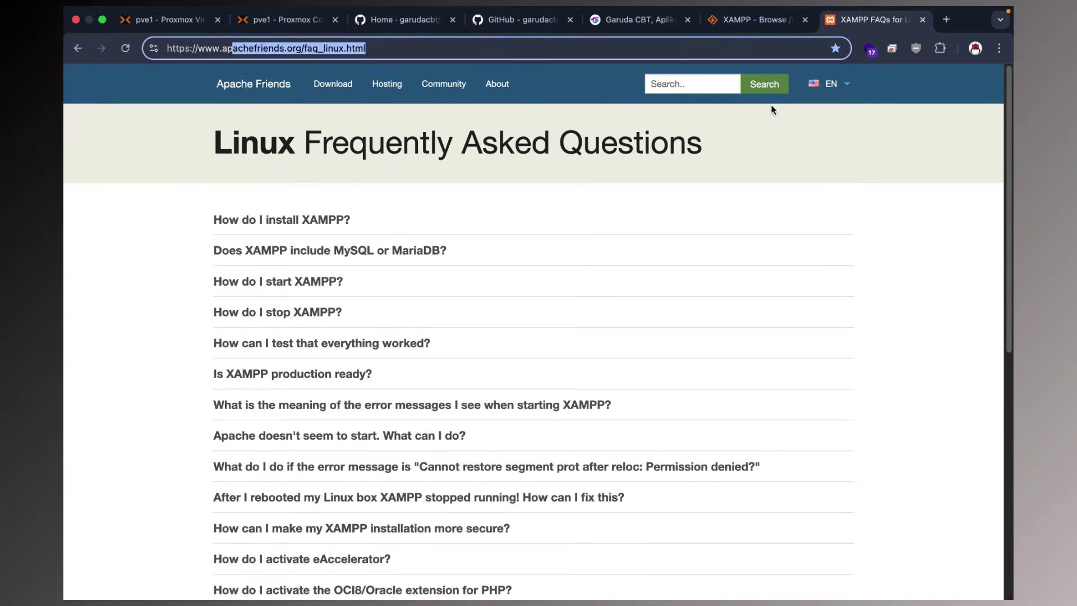
mouse_move(842, 87)
drag(856, 18, 404, 26)
drag(233, 49, 409, 54)
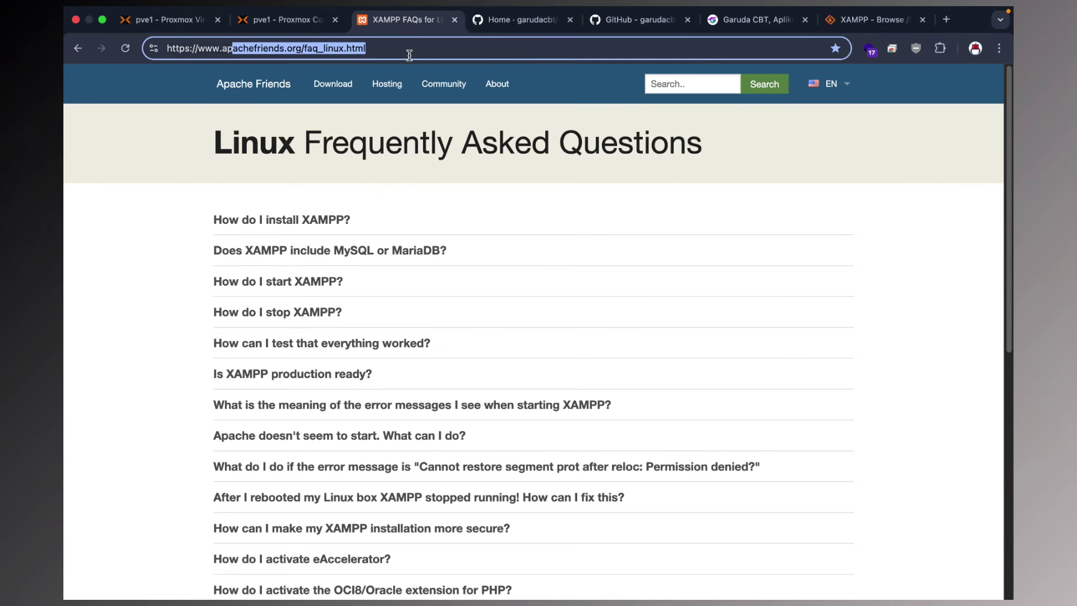
Close the SourceForge XAMPP files tab and the Garuda CBT landing page tab.
key(ctrl+shift+Tab)
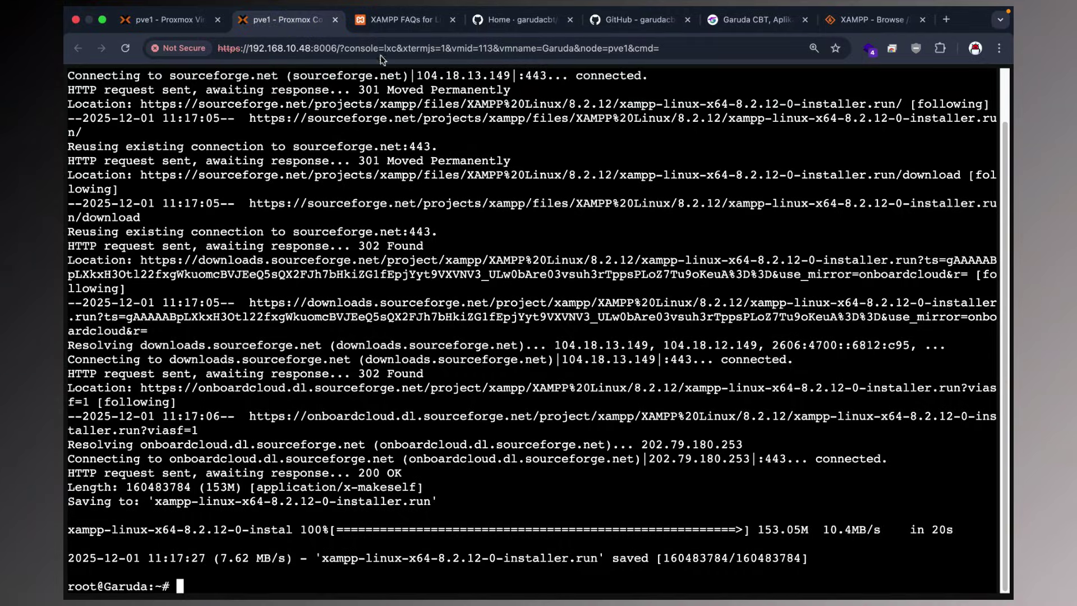
click(876, 17)
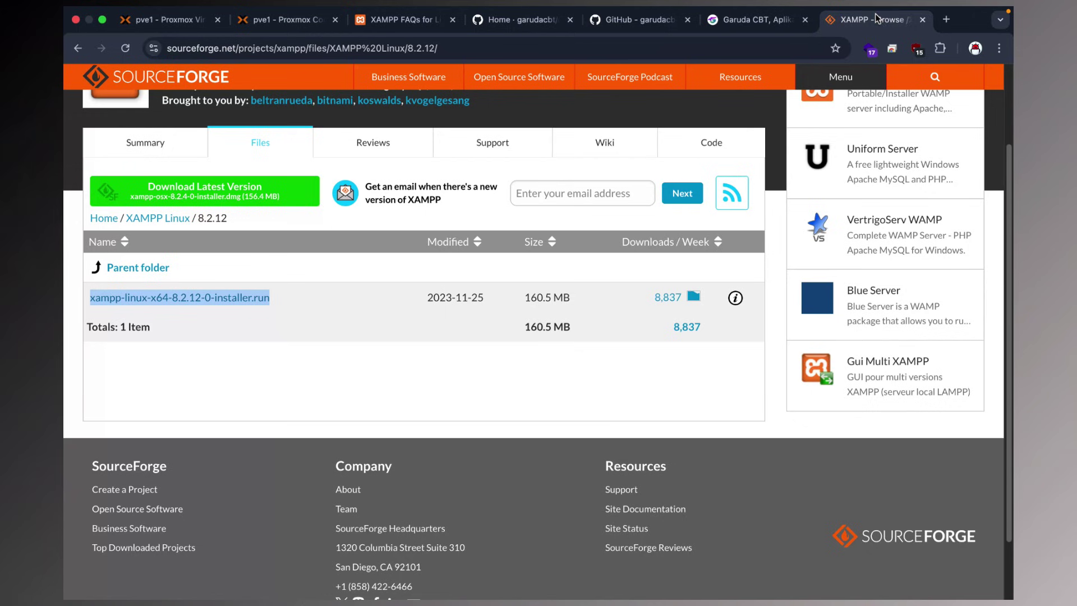
click(921, 21)
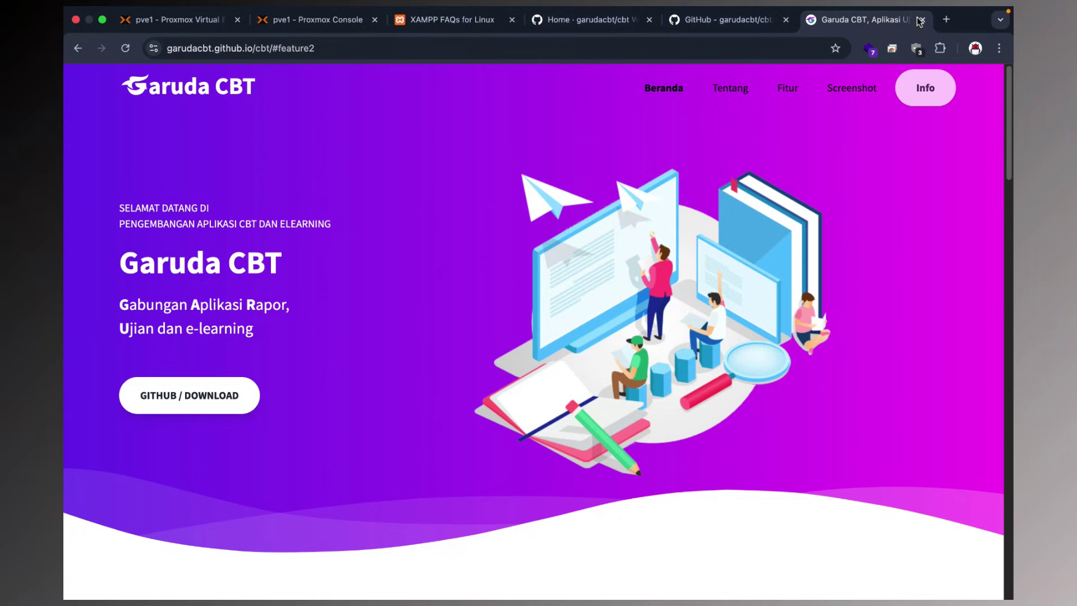
click(920, 20)
On the XAMPP Linux FAQ, expand 'How do I install XAMPP?' and select the chmod 755 command.
click(492, 19)
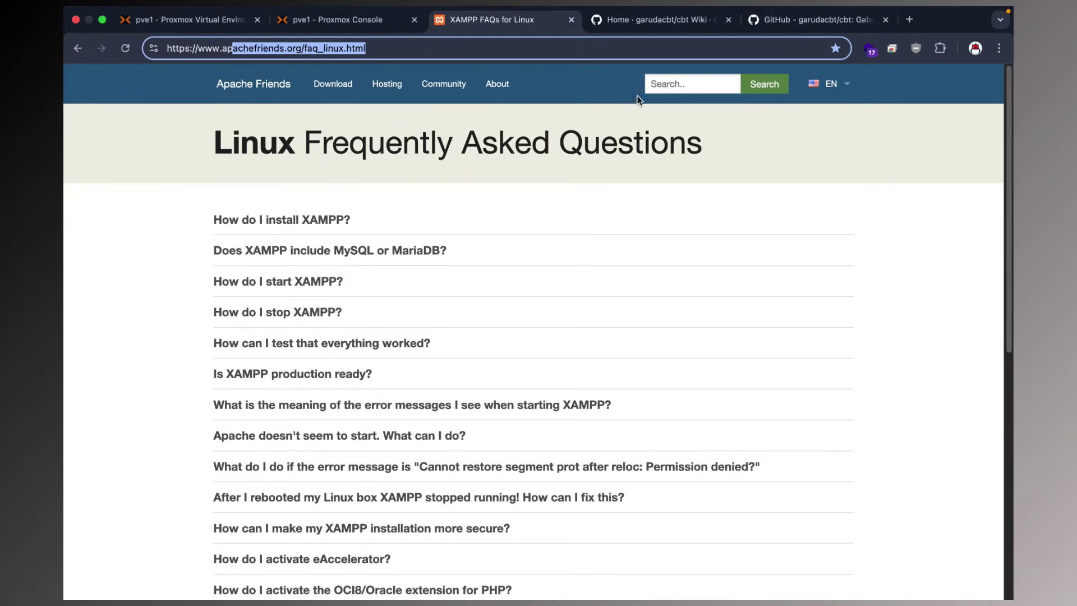
click(651, 24)
click(822, 25)
click(682, 26)
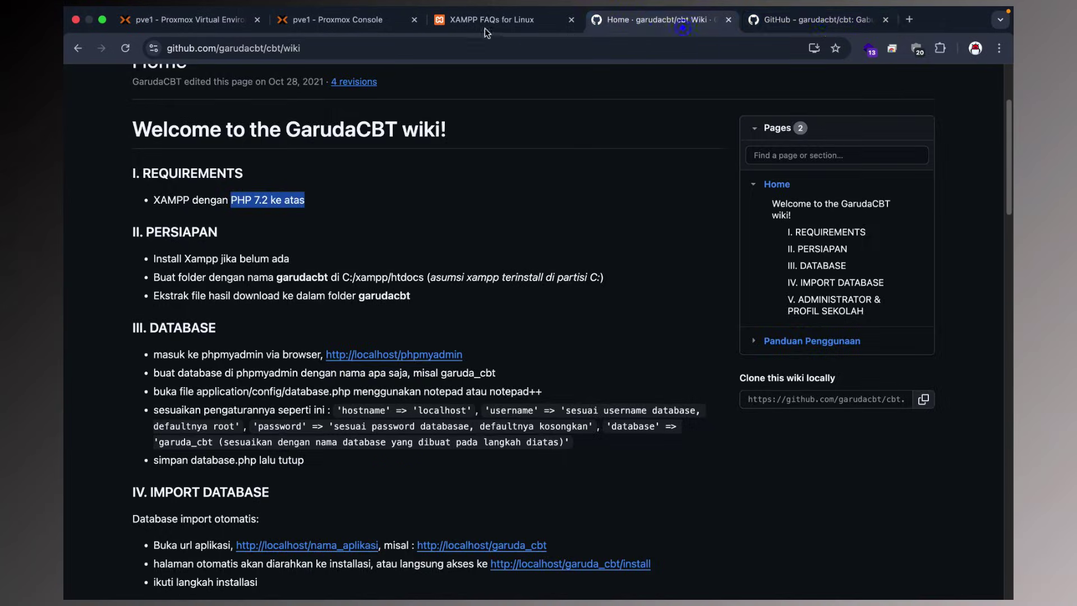
click(485, 28)
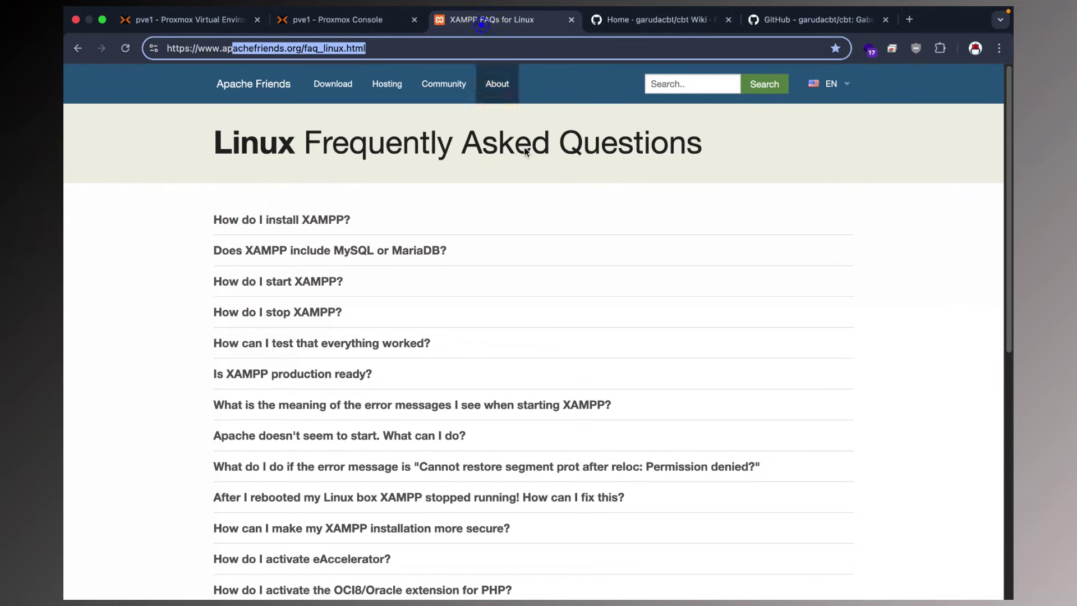
click(308, 224)
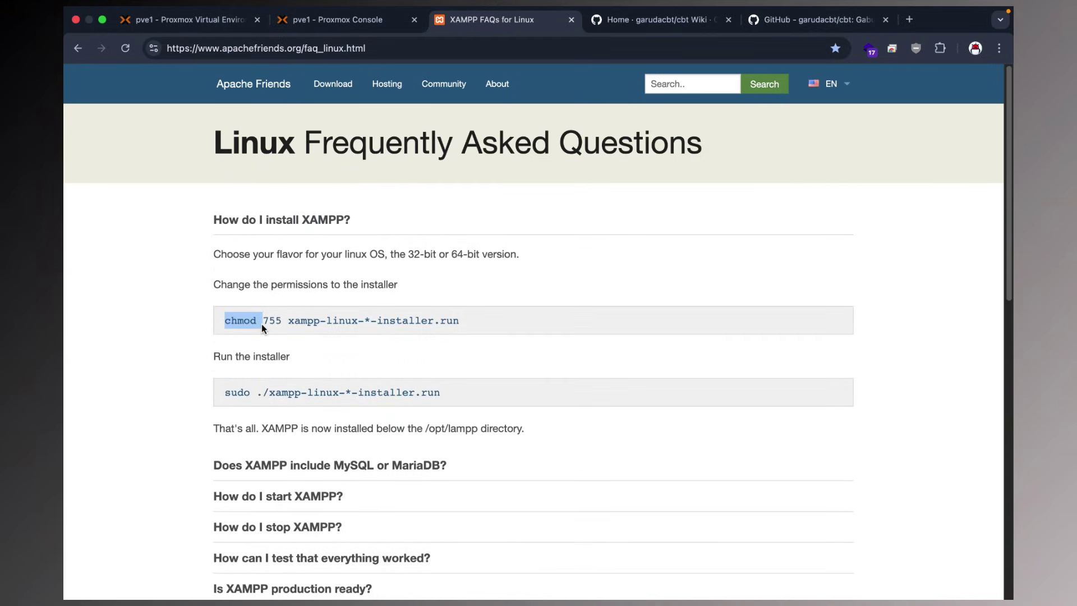
drag(275, 324, 469, 327)
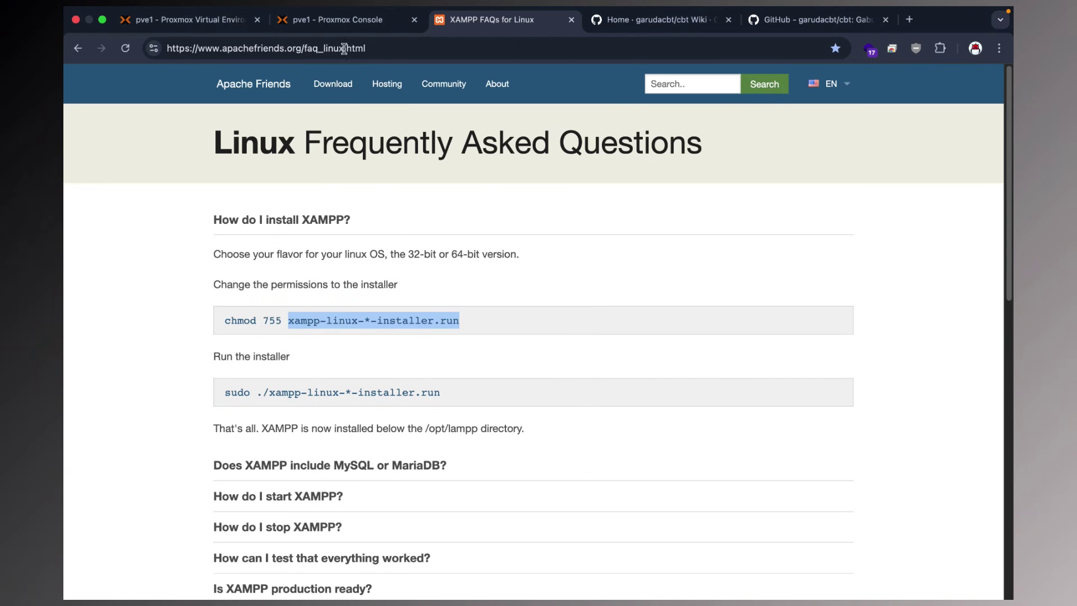
click(339, 33)
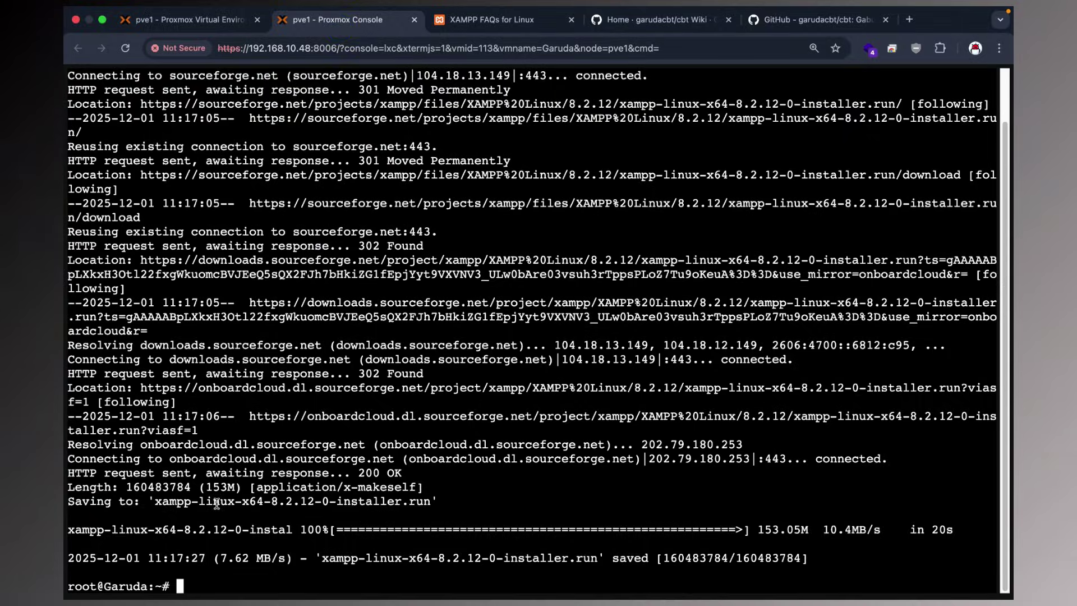
Clear the console, list files, and run chmod 755 on the XAMPP installer.
text(clear)
key(Return)
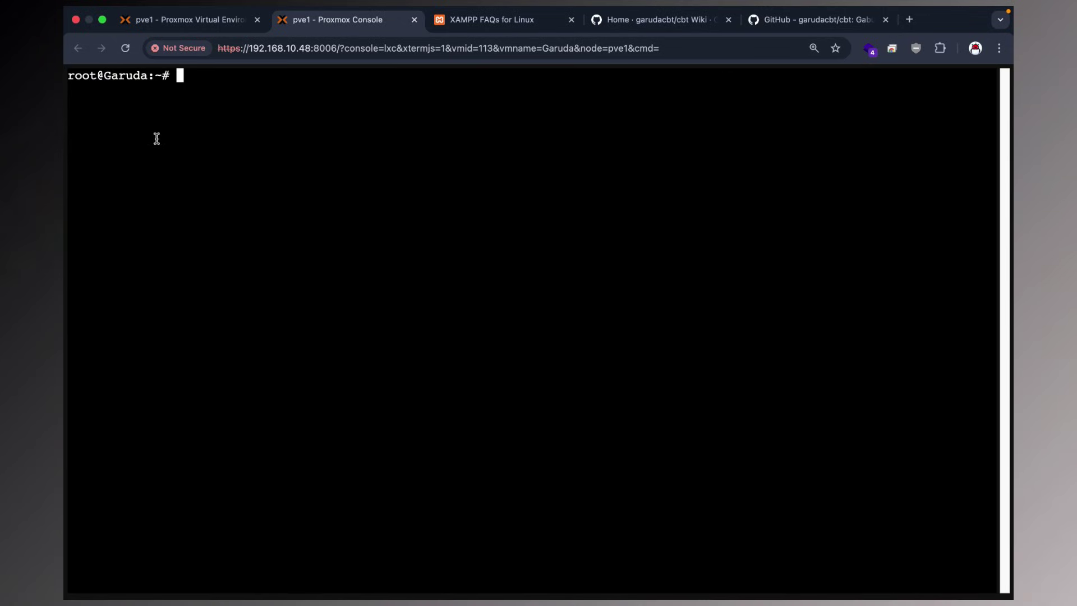
mouse_move(168, 76)
mouse_down()
mouse_move(137, 76)
mouse_move(179, 77)
mouse_up()
click(175, 77)
text(ls)
key(Return)
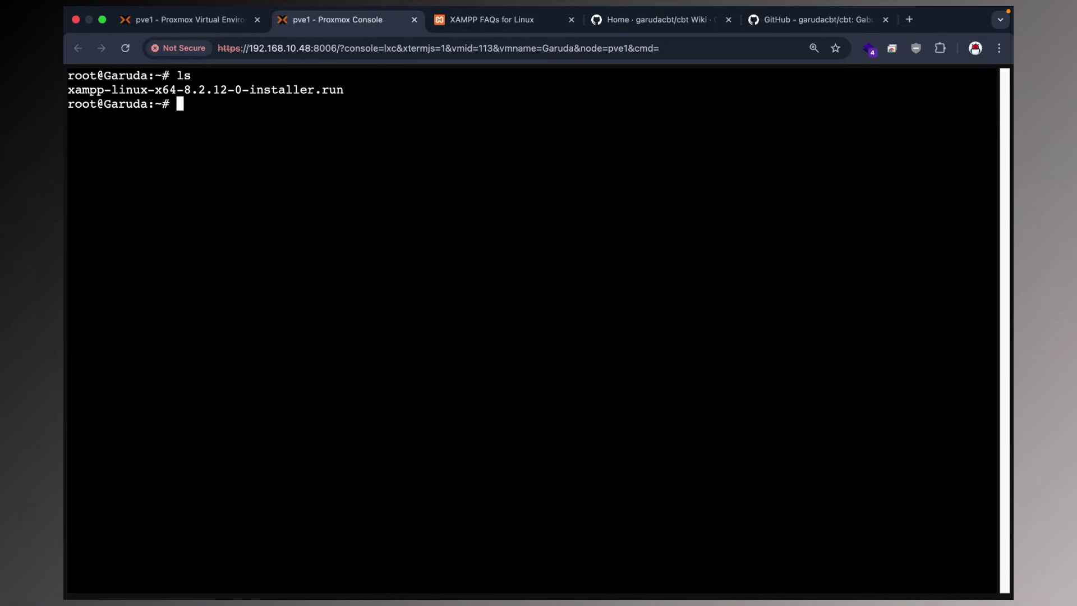
text(chmod 755 x)
key(Tab)
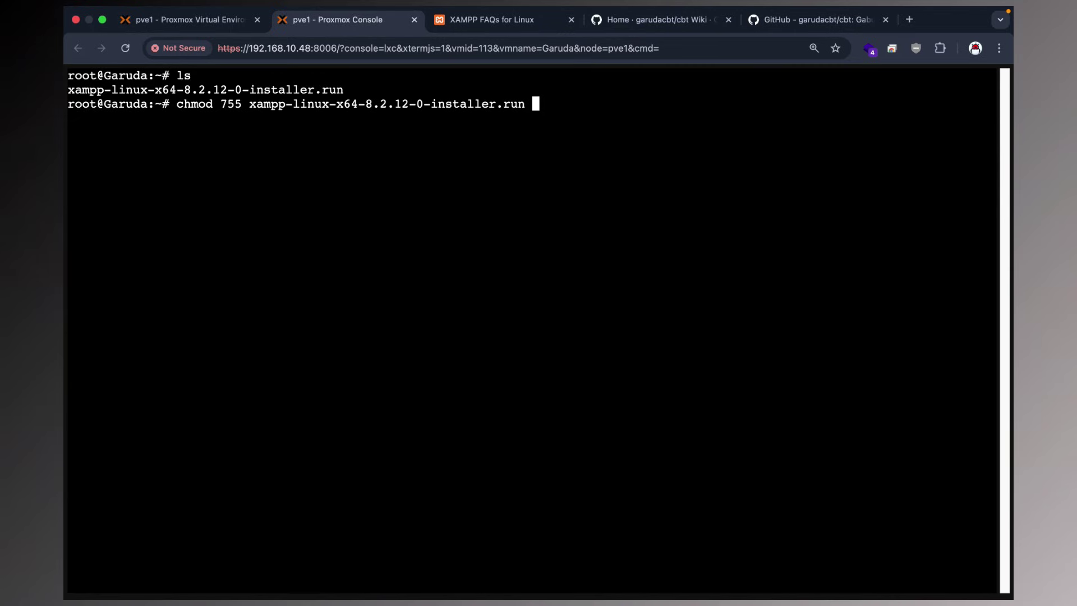
key(Return)
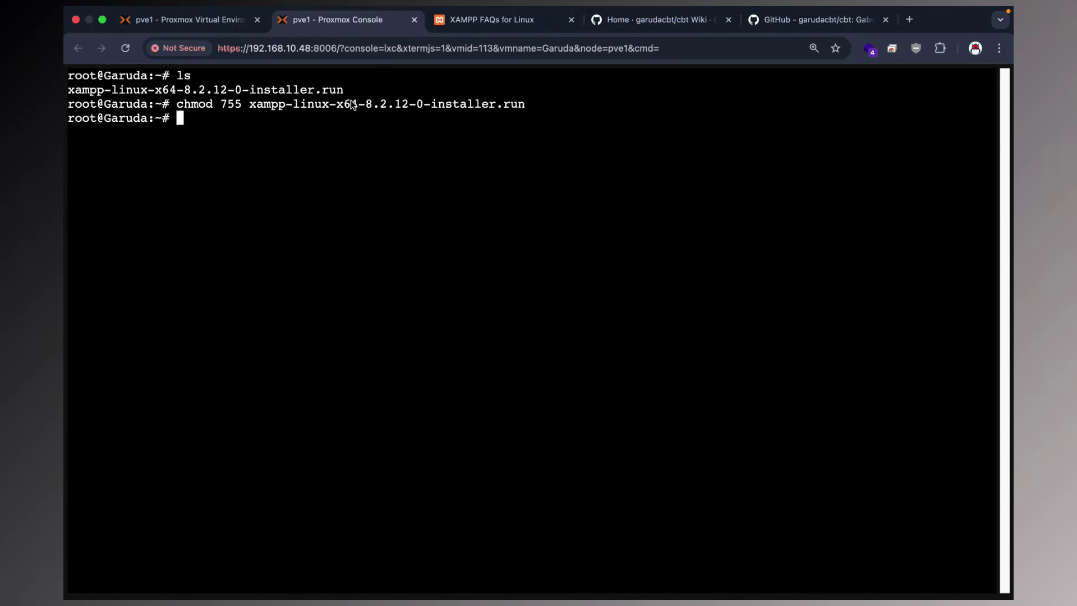
Launch the XAMPP installer as root with sudo ./ and the tab-completed file name.
text(sudo ./x)
key(Tab)
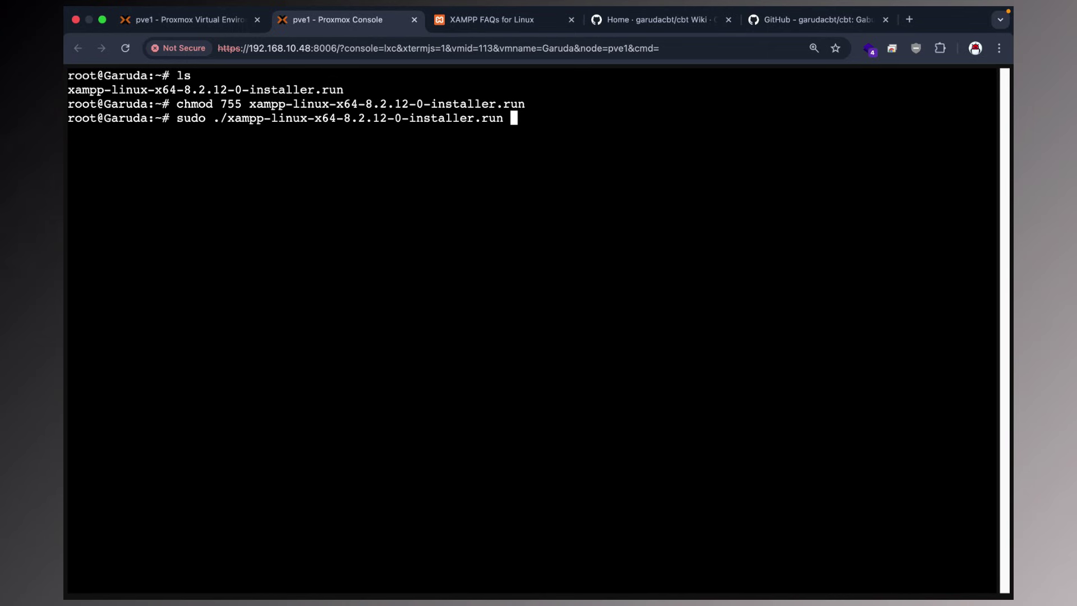
key(Return)
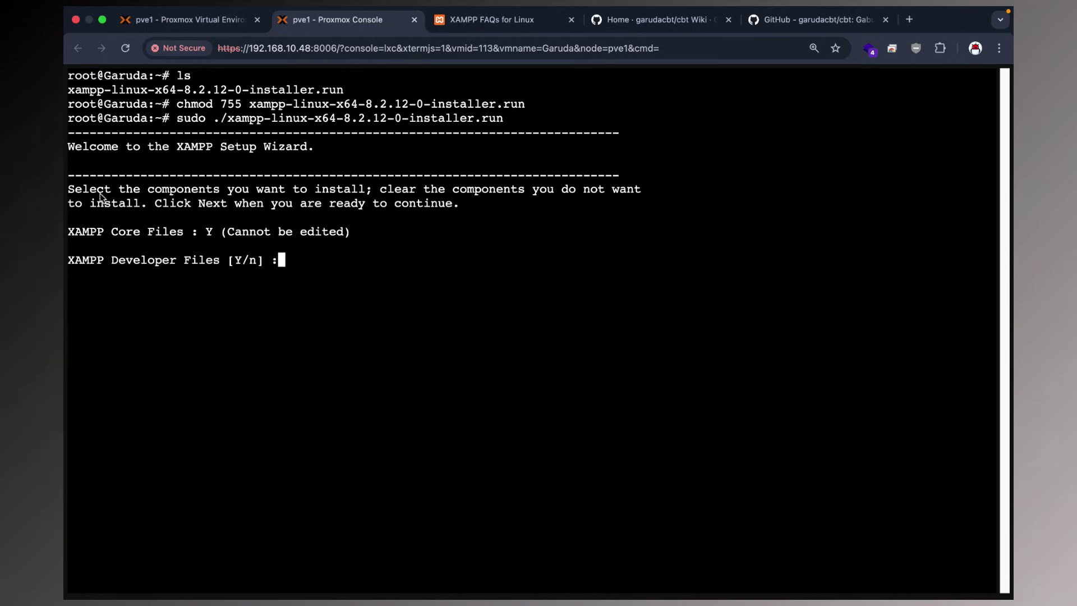
Answer n to XAMPP Developer Files and y to confirm the component selection.
drag(327, 190, 599, 193)
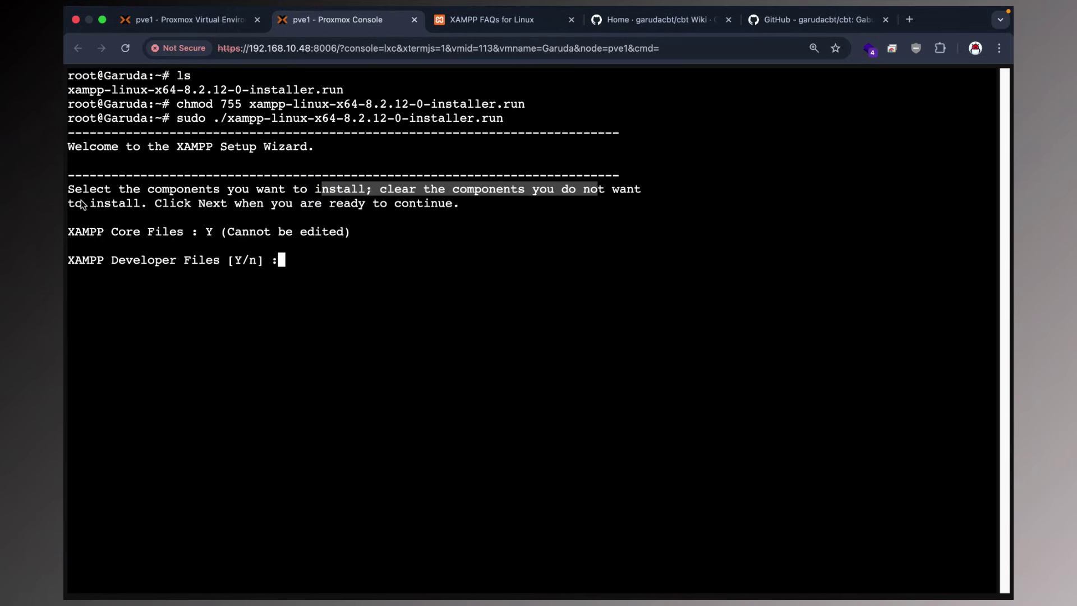
drag(174, 204, 433, 207)
drag(82, 231, 347, 231)
click(352, 234)
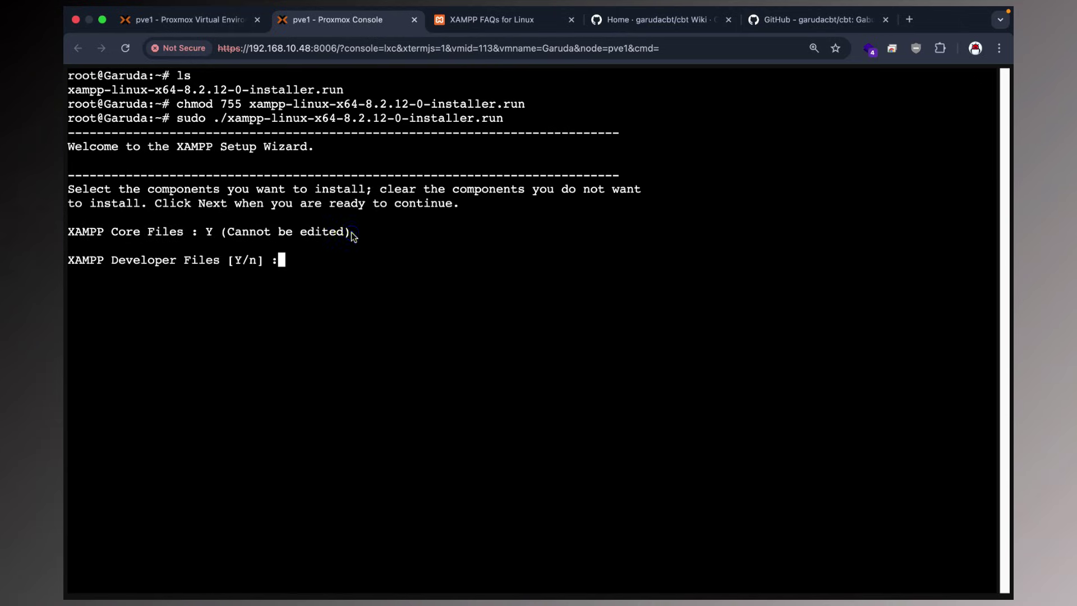
text(n)
key(Return)
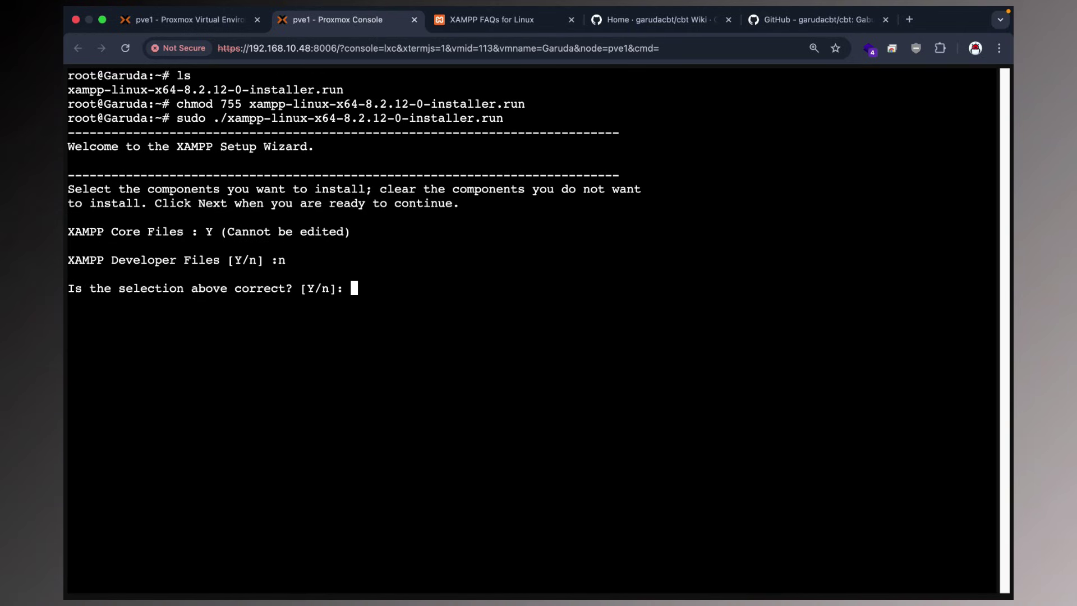
text(y)
key(Return)
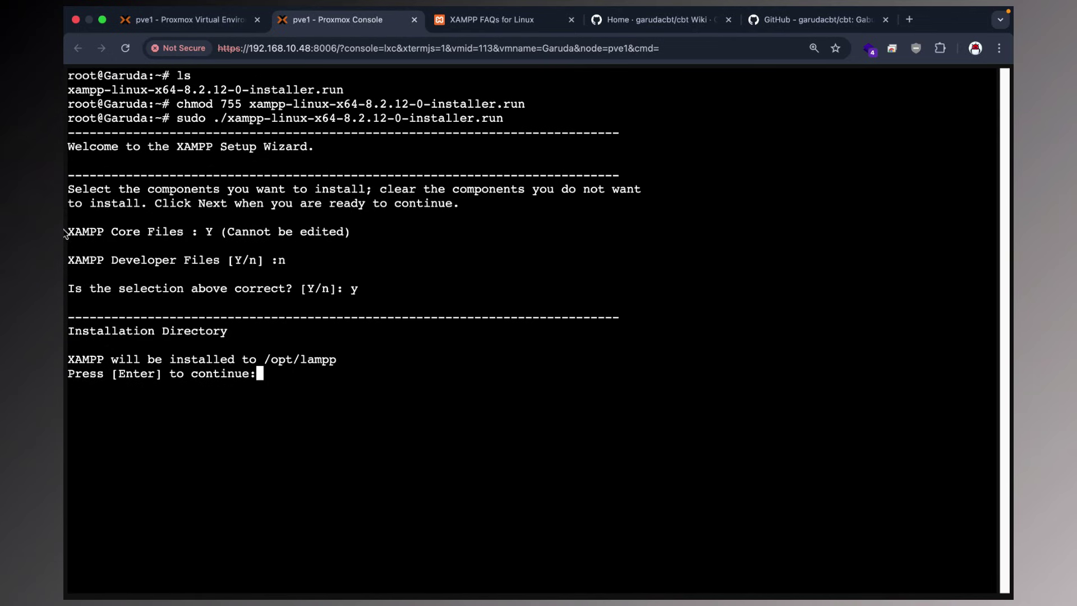
Accept /opt/lampp as the install directory, start installing, and view container 113's summary.
drag(264, 359, 365, 359)
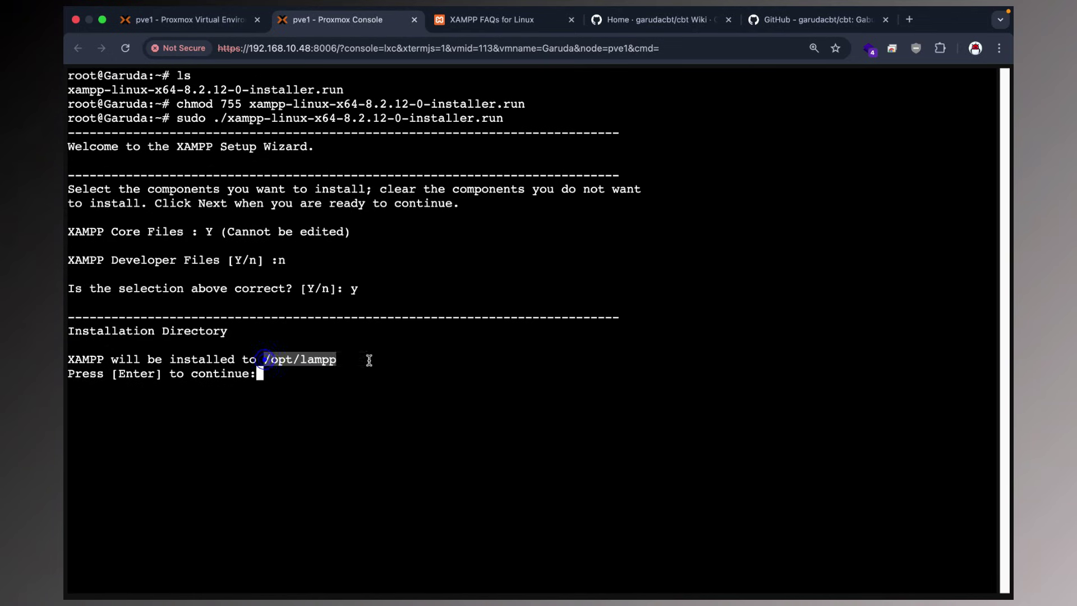
click(348, 359)
key(Return)
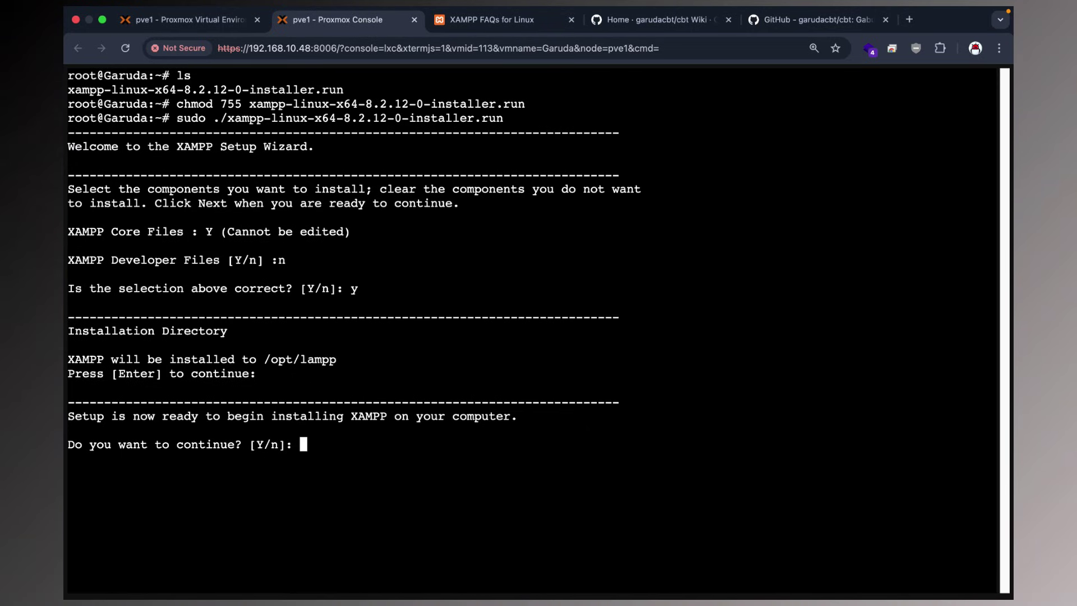
text(y)
key(Return)
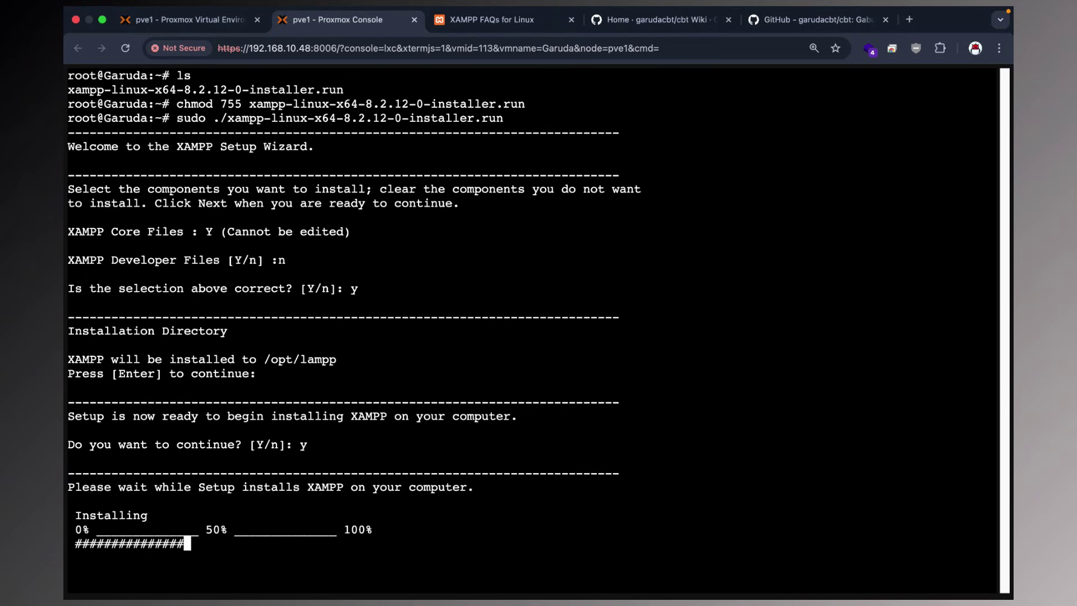
click(207, 20)
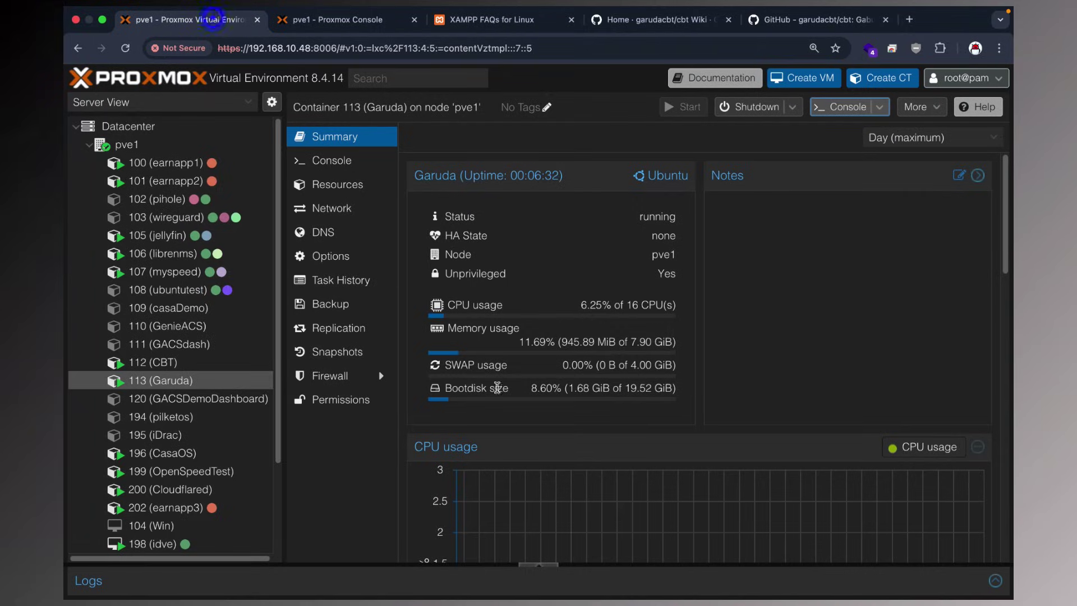
Check the container's memory usage on the Summary page, then go back to the installer console.
click(564, 339)
drag(564, 338, 614, 338)
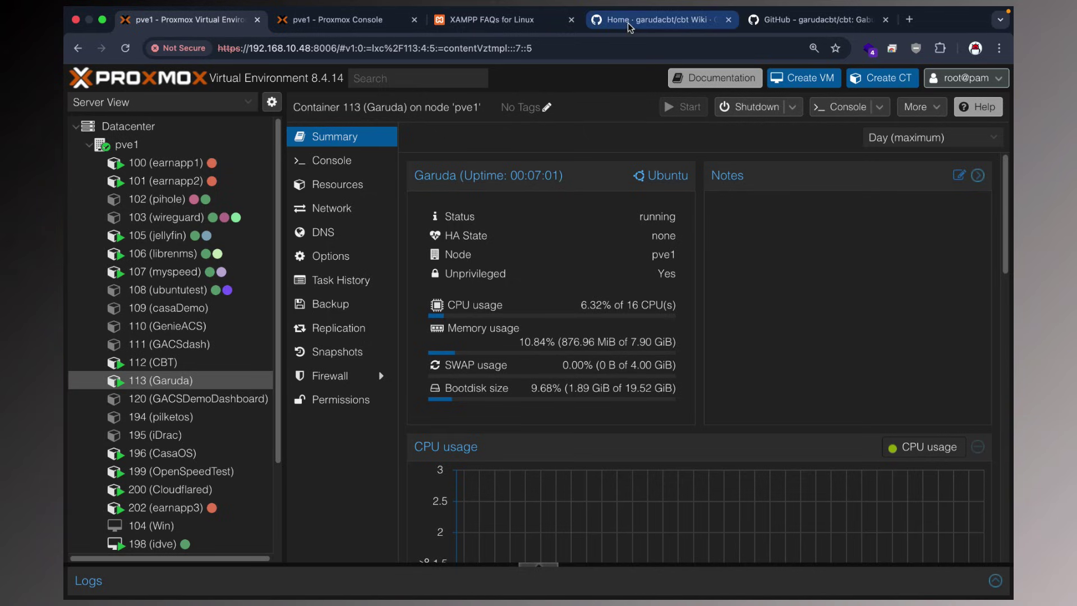
click(336, 19)
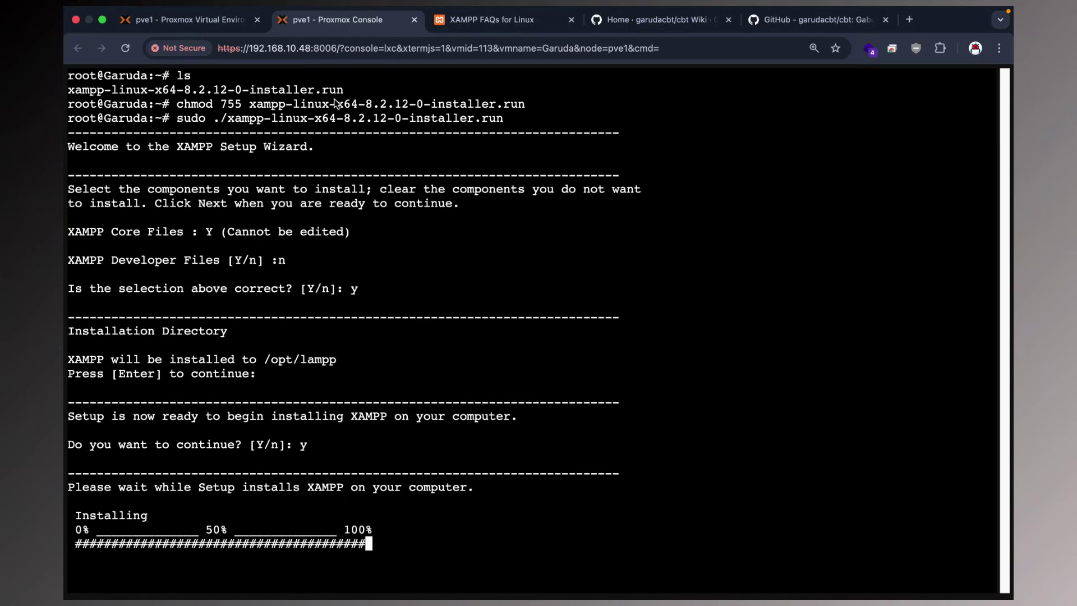
Go from the garudacbt profile to the cbt repository and open its wiki installation tutorial.
click(197, 22)
click(634, 29)
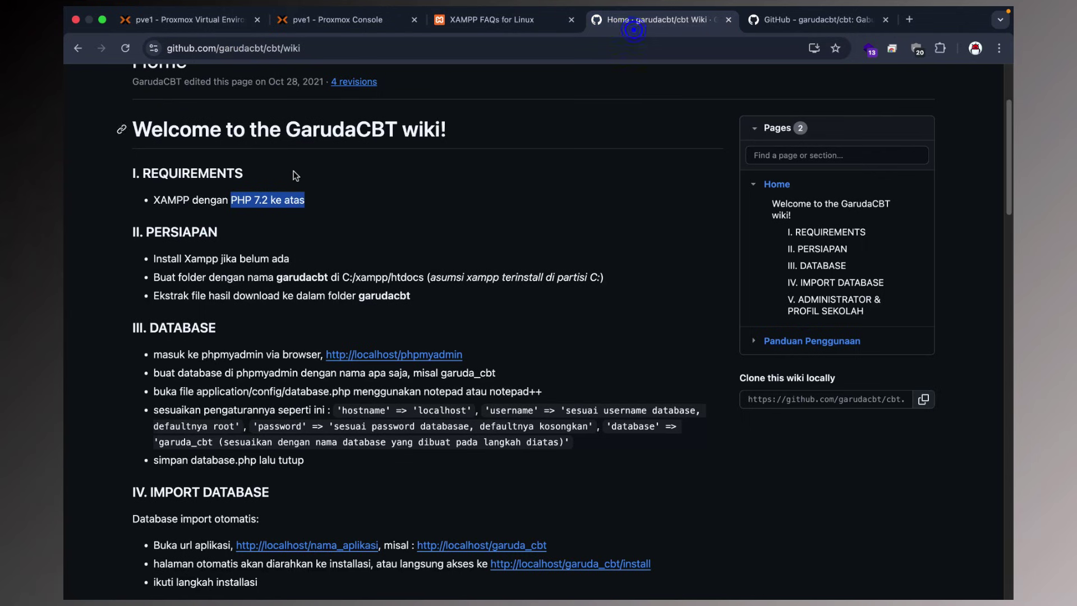
scroll(292, 172, up, 3)
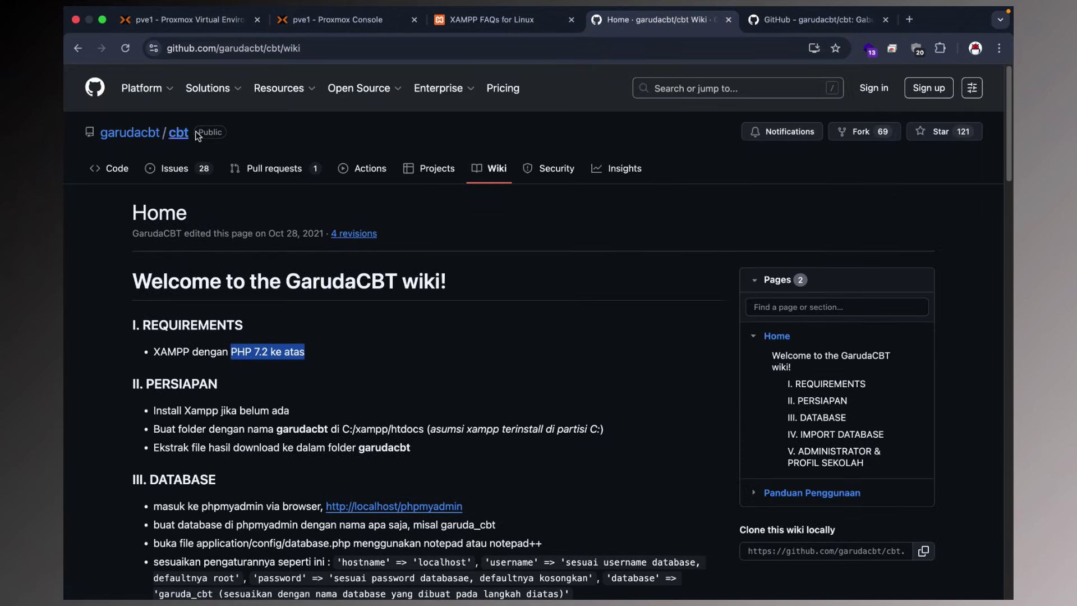
click(130, 132)
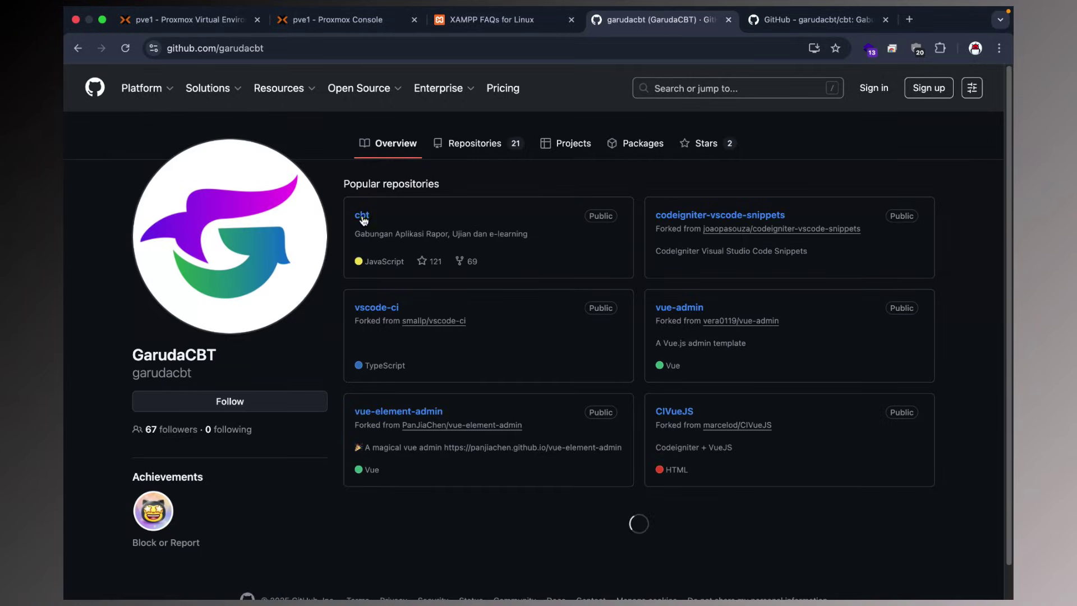
click(362, 215)
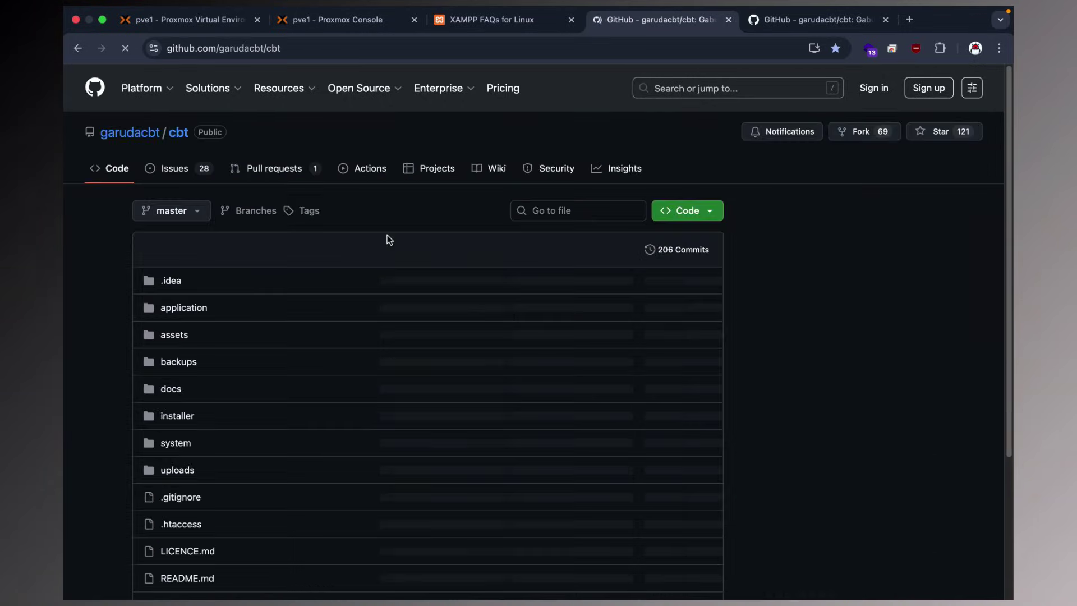
scroll(387, 238, down, 15)
scroll(387, 238, down, 10)
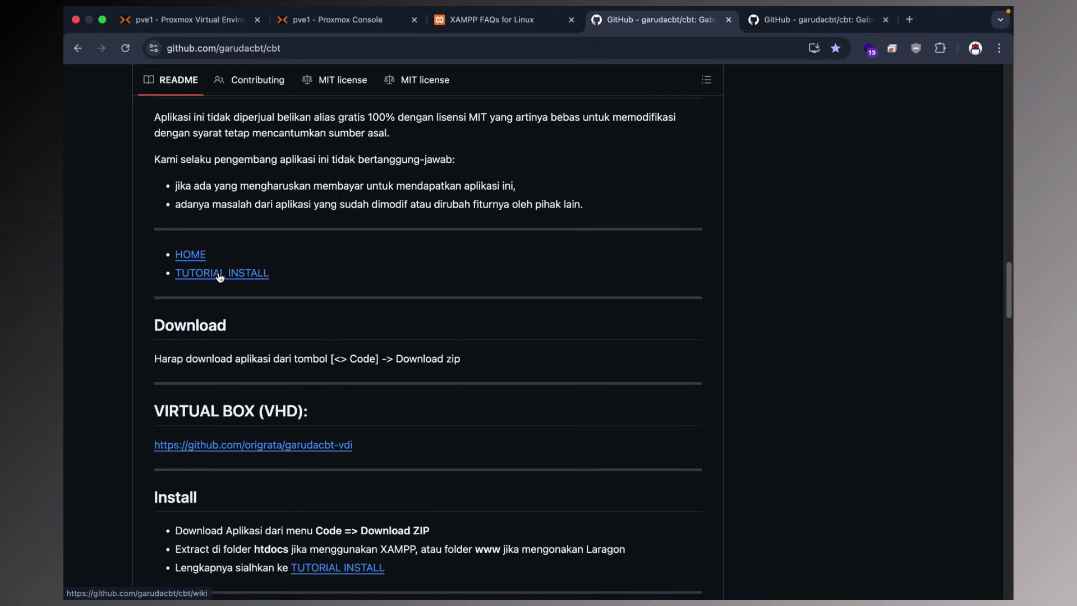
click(236, 275)
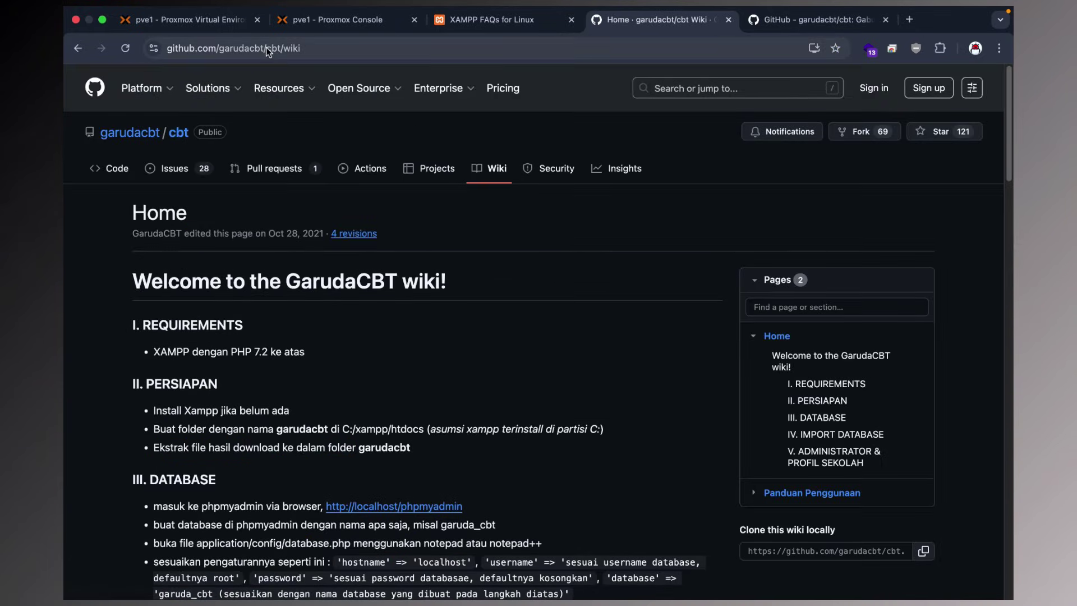
Read the wiki's III. DATABASE section about editing database.php.
drag(266, 48, 331, 49)
mouse_move(438, 88)
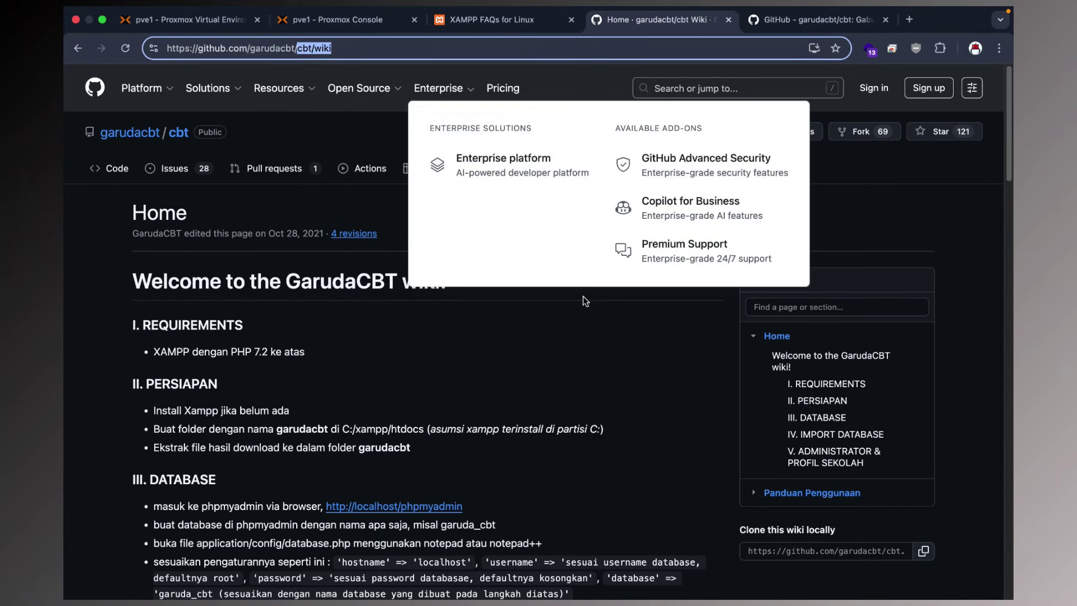
click(582, 315)
scroll(584, 302, down, 5)
scroll(583, 294, up, 3)
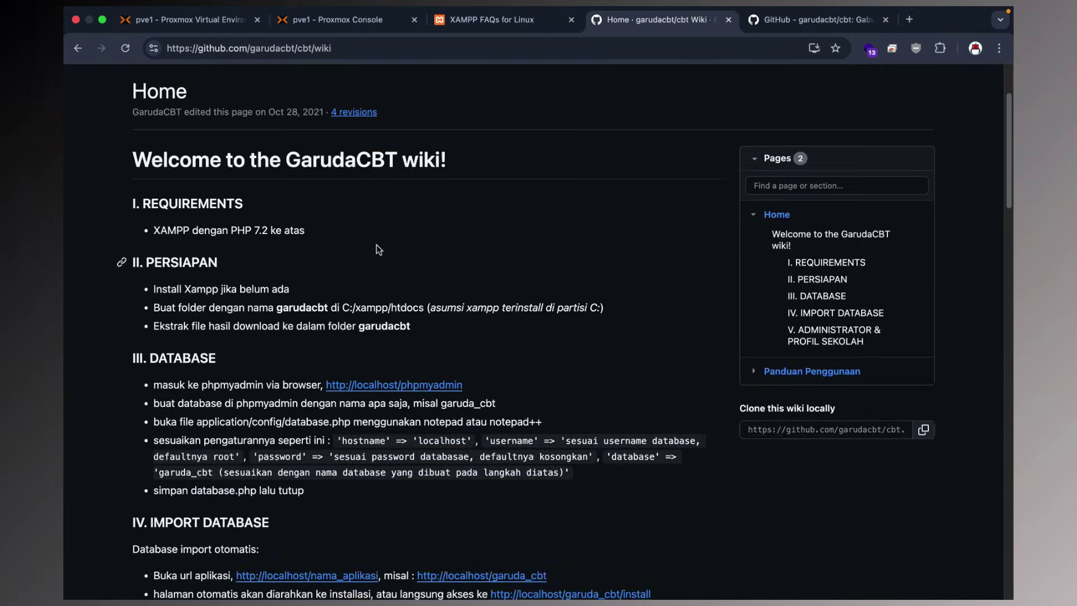
drag(134, 163, 482, 173)
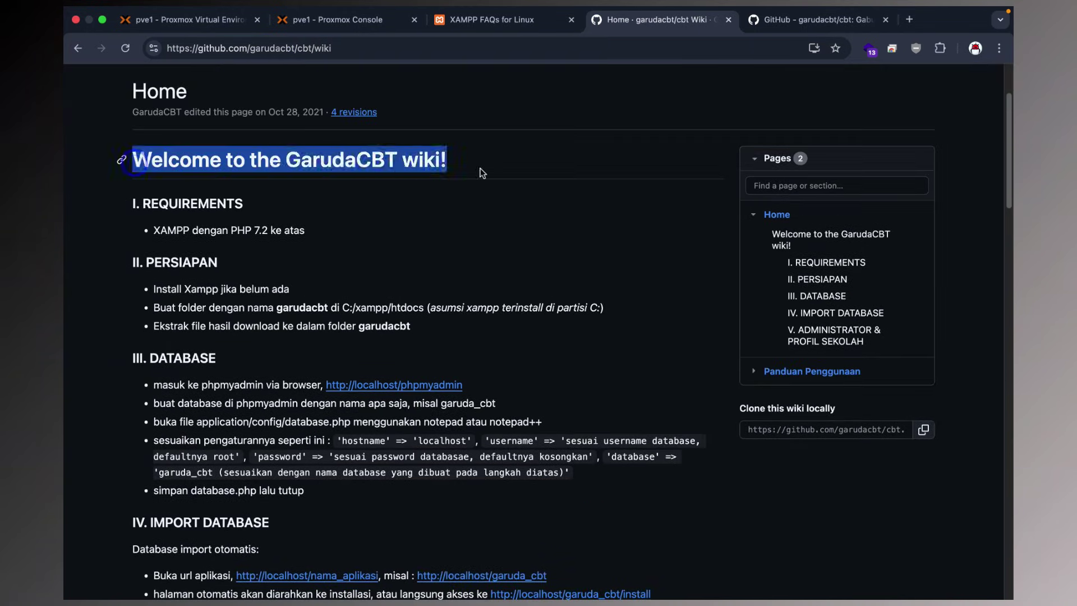
scroll(486, 233, down, 5)
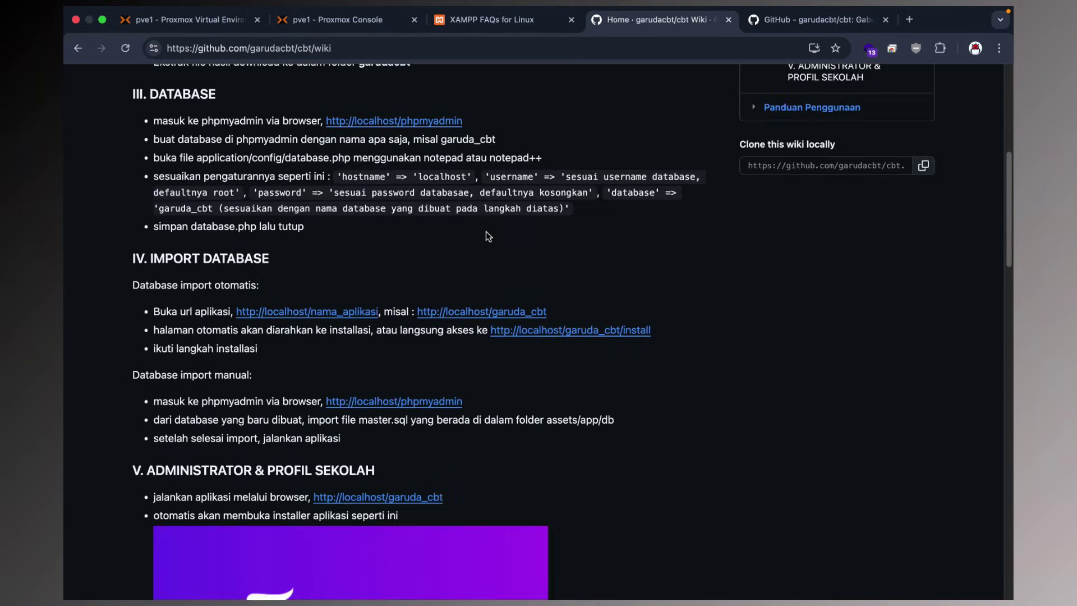
drag(158, 94, 282, 100)
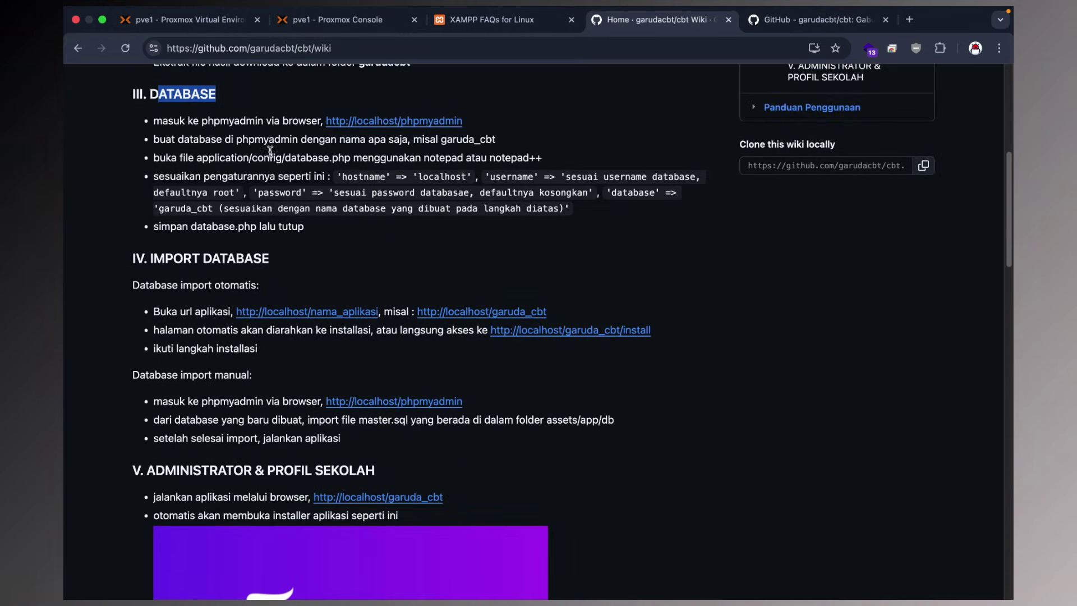
drag(157, 158, 541, 159)
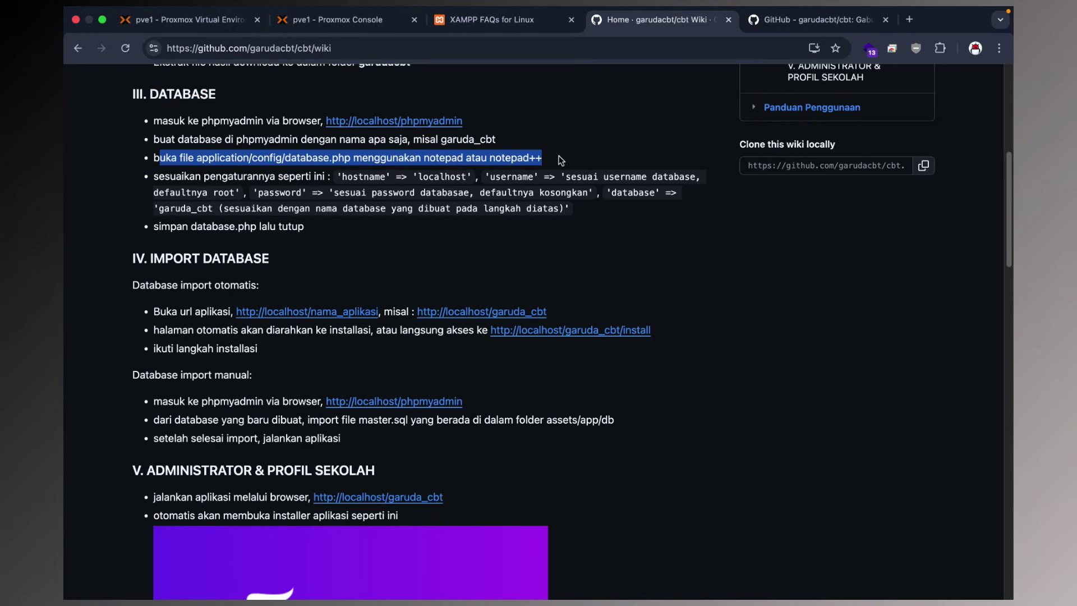
click(520, 177)
scroll(405, 186, down, 1)
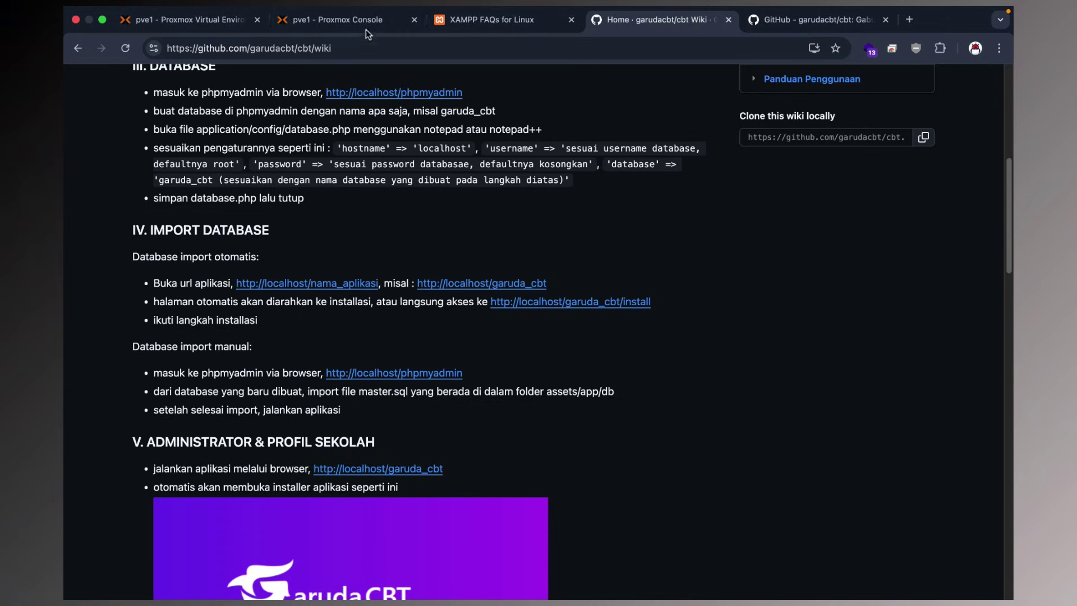
Check the XAMPP installer's progress in the console, then reach the wiki's IV. IMPORT DATABASE section.
click(345, 22)
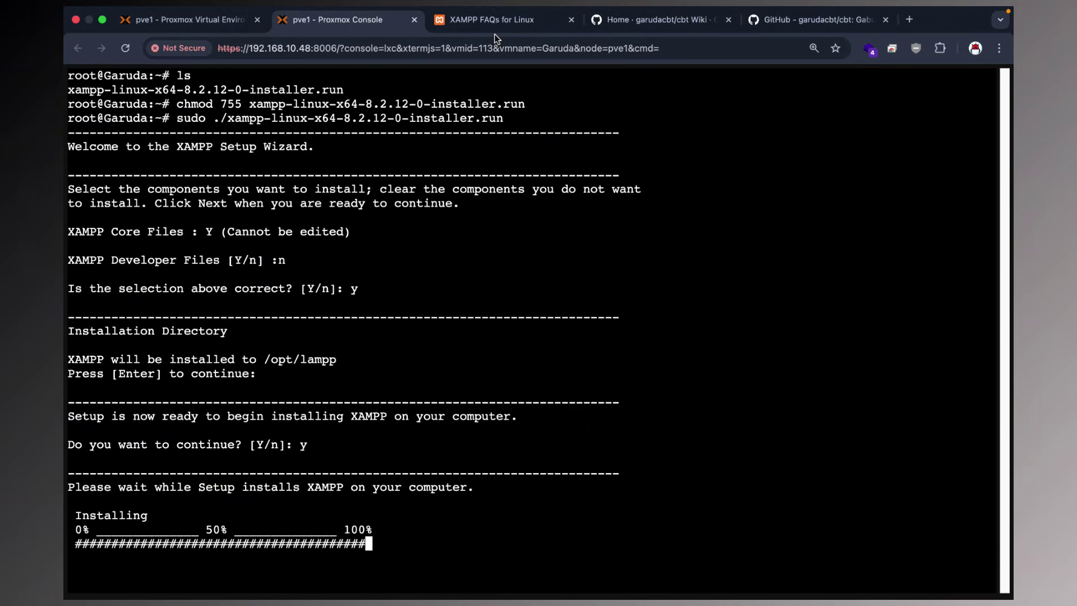
click(688, 23)
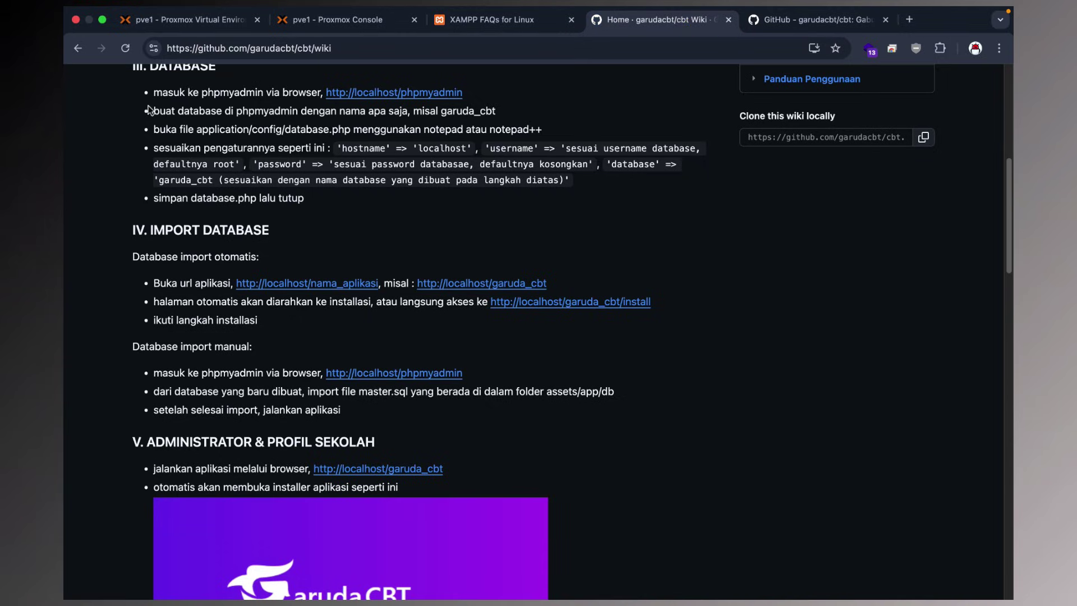
scroll(274, 218, down, 1)
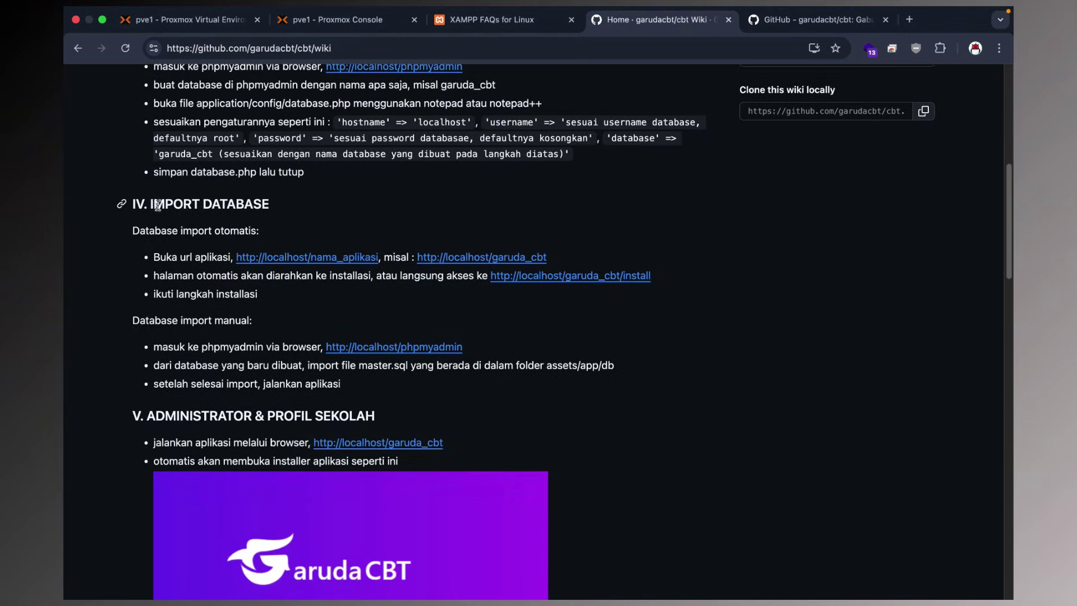
drag(158, 206, 278, 211)
click(322, 220)
Go over the automatic and manual database import steps, then scroll back to the top.
drag(133, 229, 336, 341)
click(332, 317)
scroll(334, 313, down, 3)
drag(133, 149, 287, 227)
click(363, 247)
drag(140, 240, 255, 302)
drag(343, 306, 133, 241)
scroll(446, 268, up, 7)
scroll(446, 269, up, 6)
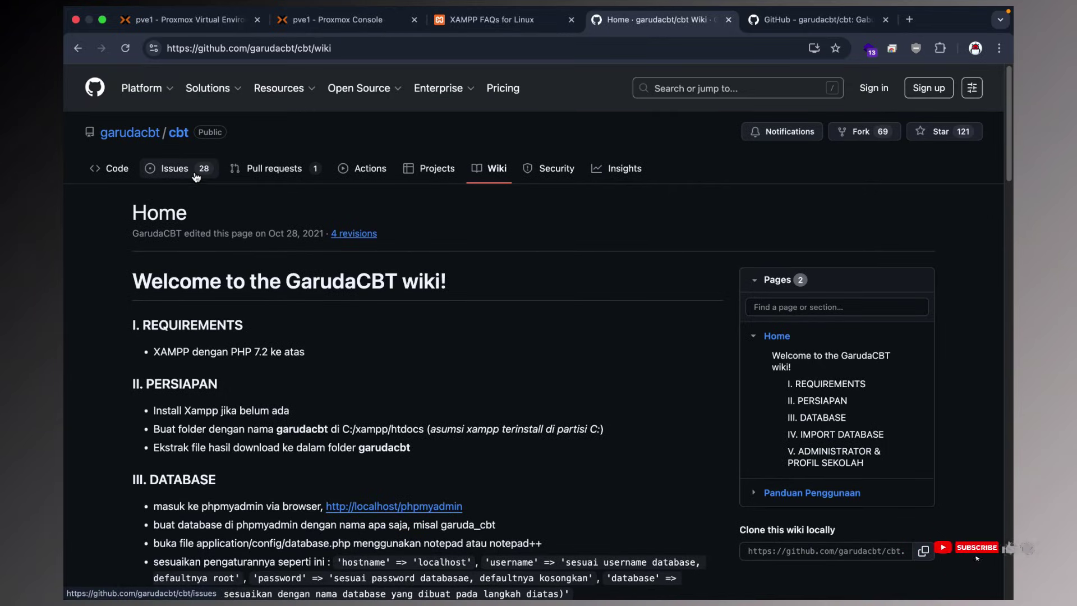
Open the cbt Issues list in a new tab and read issue #39, Jumlah hari efektif.
right_click(184, 175)
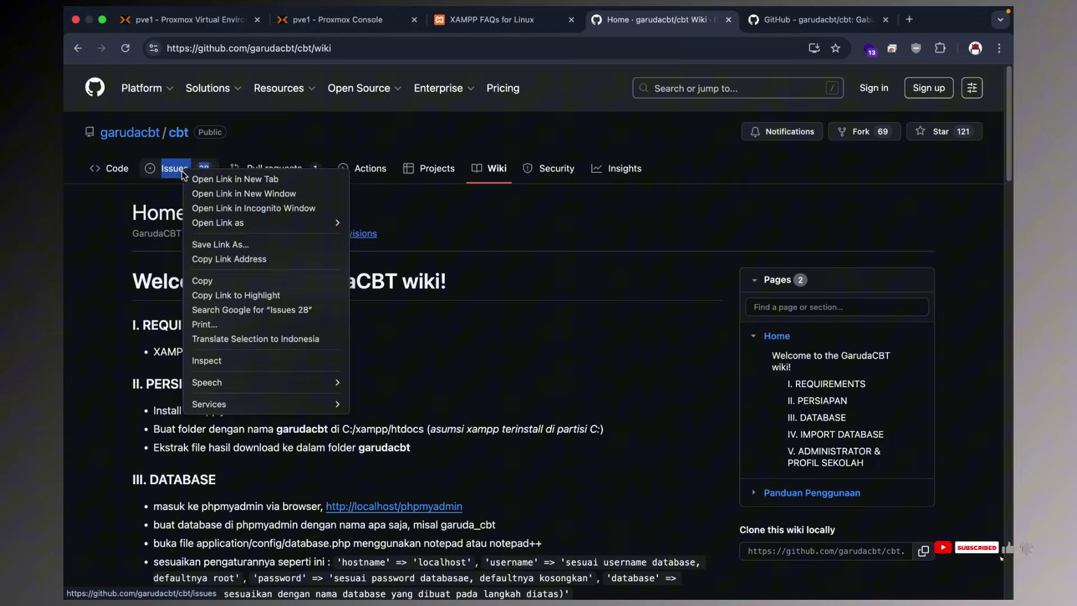
click(210, 180)
click(731, 31)
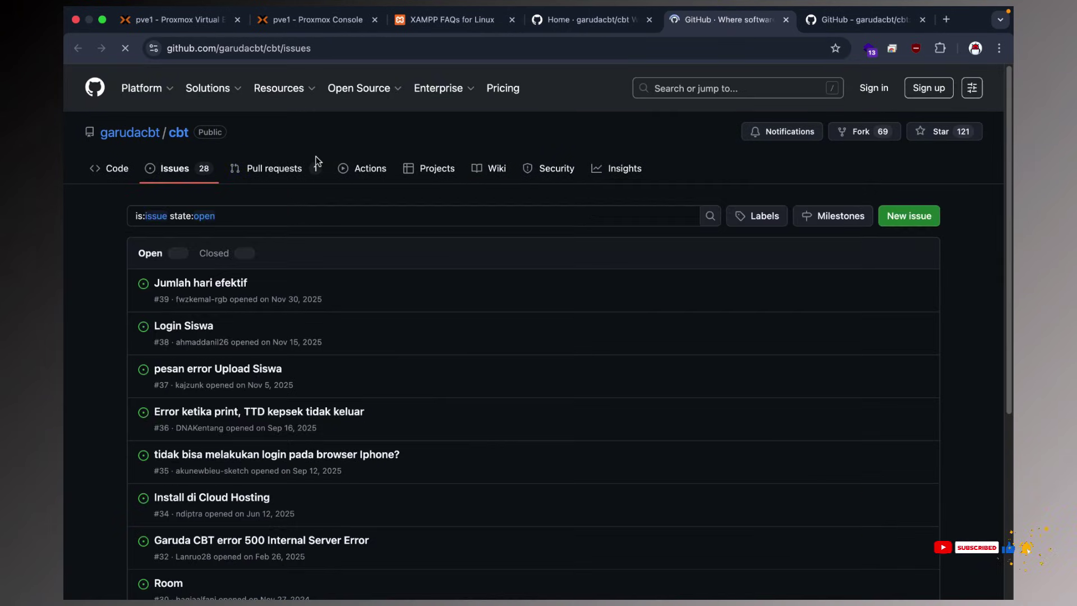
scroll(282, 289, down, 2)
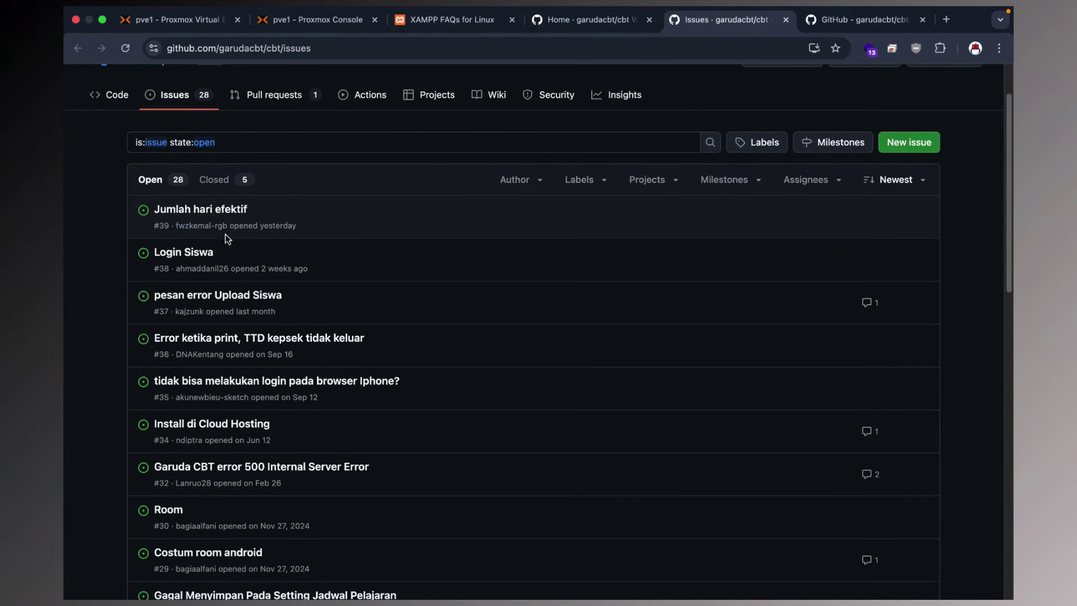
click(213, 209)
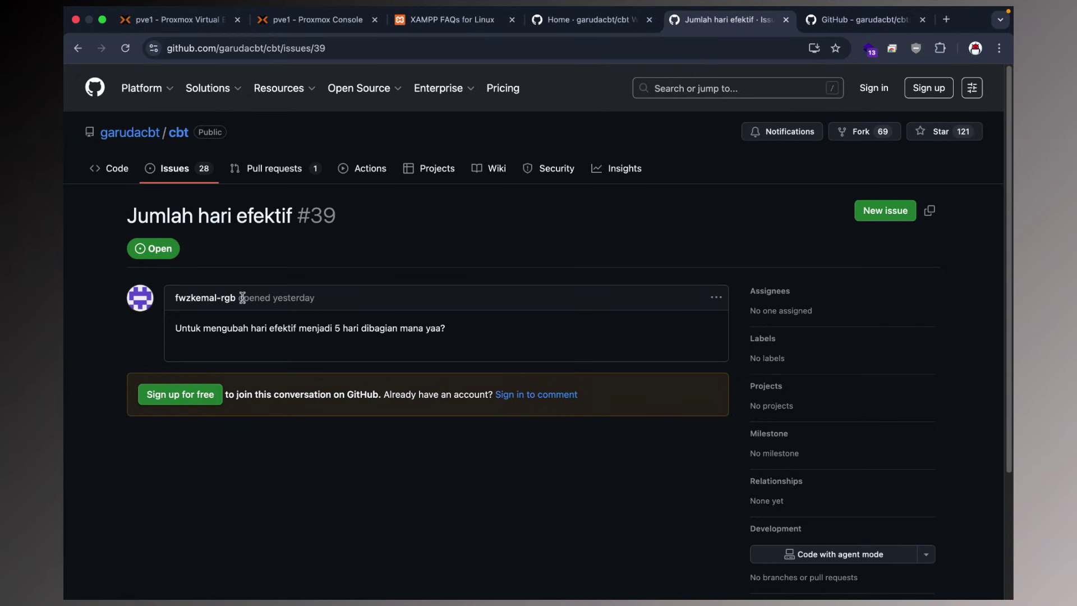
scroll(810, 402, down, 5)
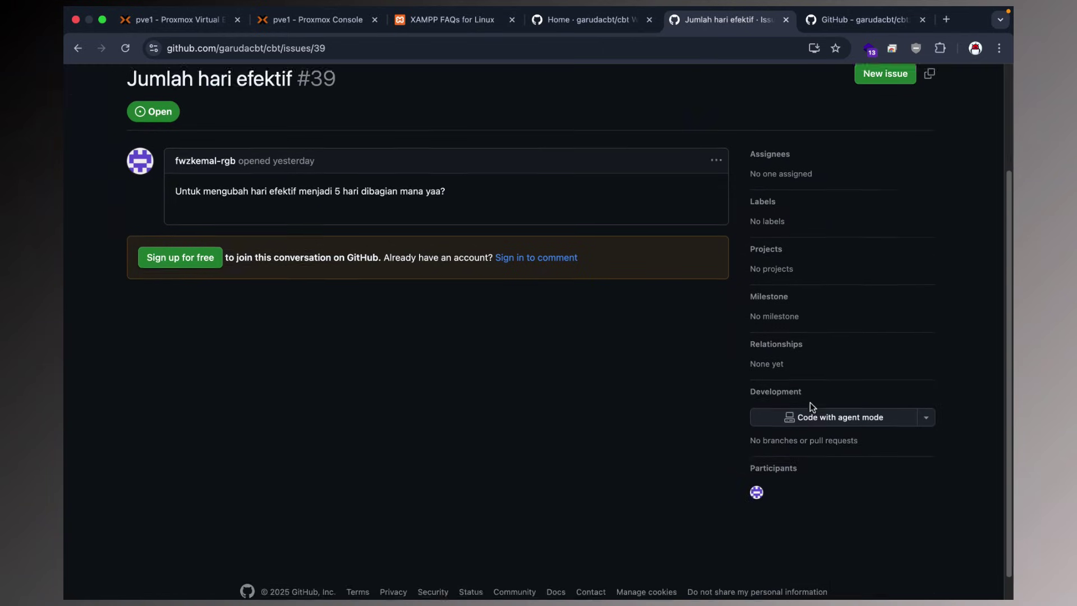
scroll(810, 402, up, 5)
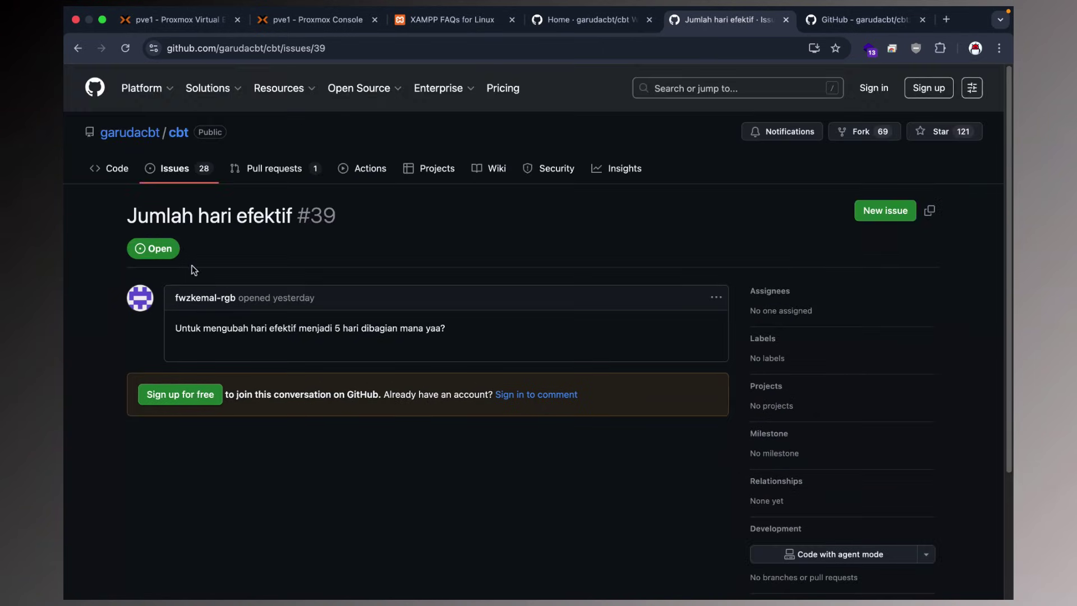
drag(317, 308, 195, 302)
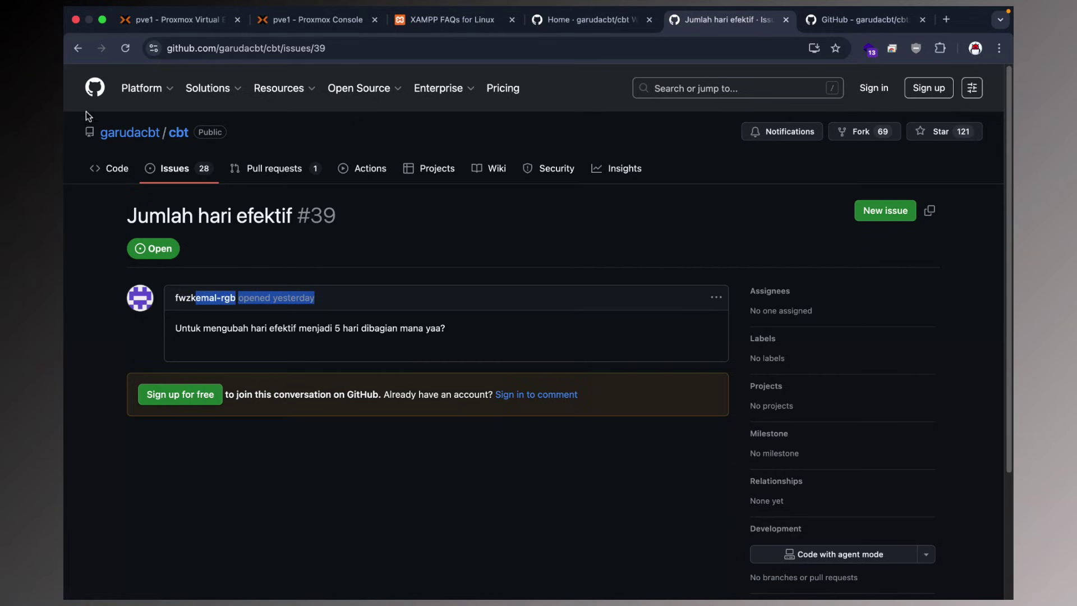
click(77, 49)
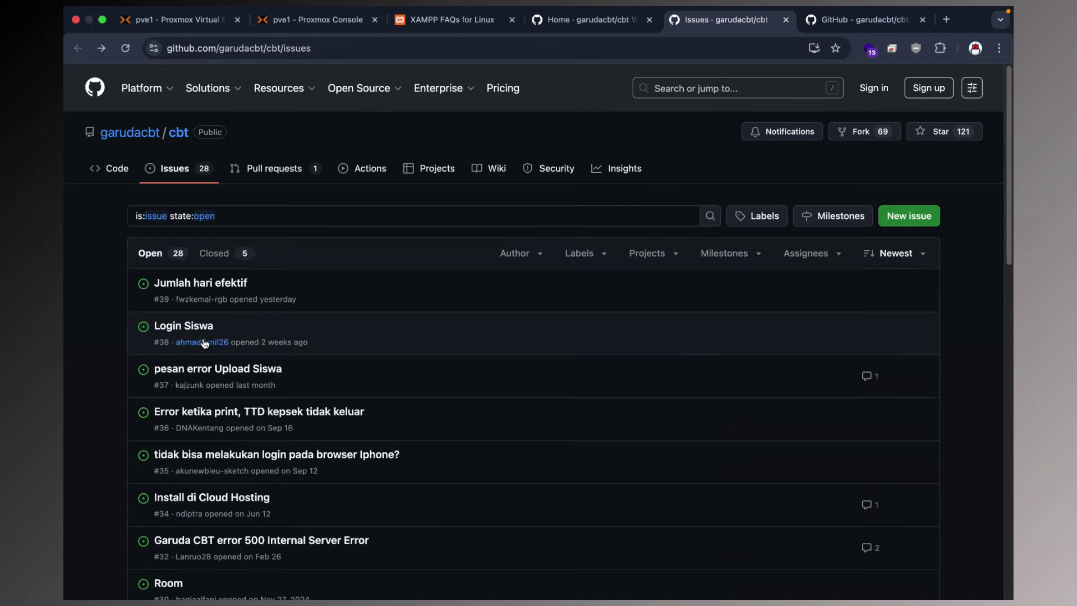
Read issue #38, Login Siswa, and return to the issues list.
click(185, 333)
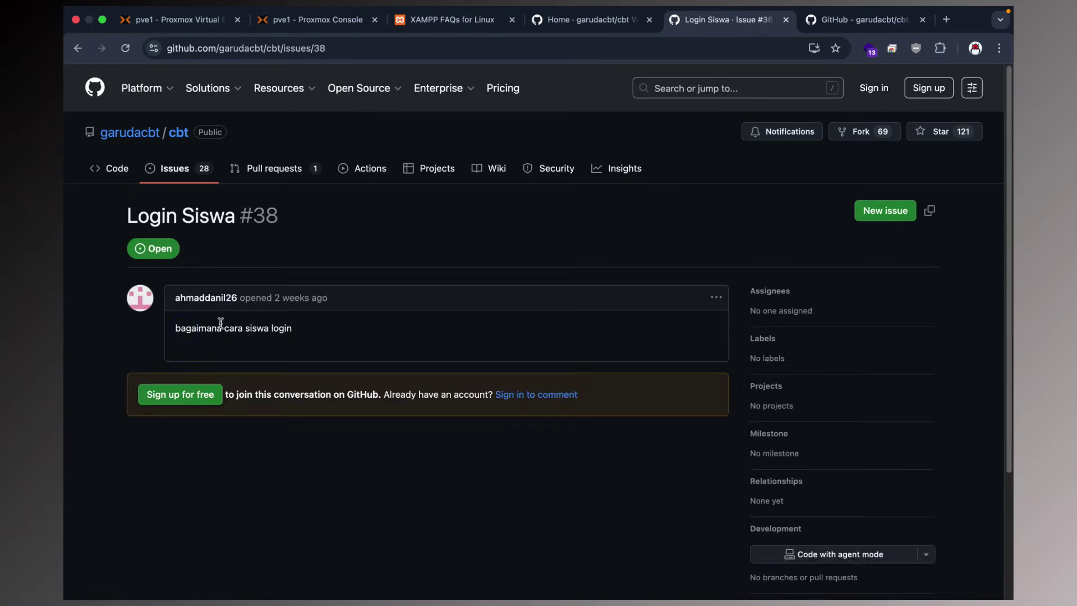
drag(168, 329, 226, 299)
click(342, 310)
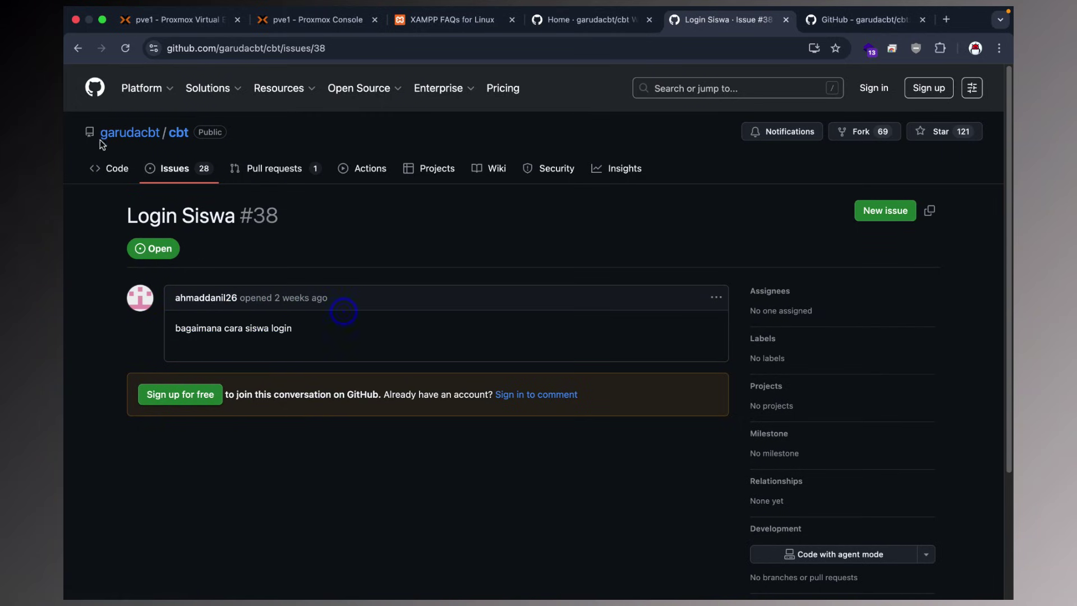
click(78, 48)
Read issue #34, Install di Cloud Hosting, and issue #36 about the missing print signature.
mouse_move(141, 84)
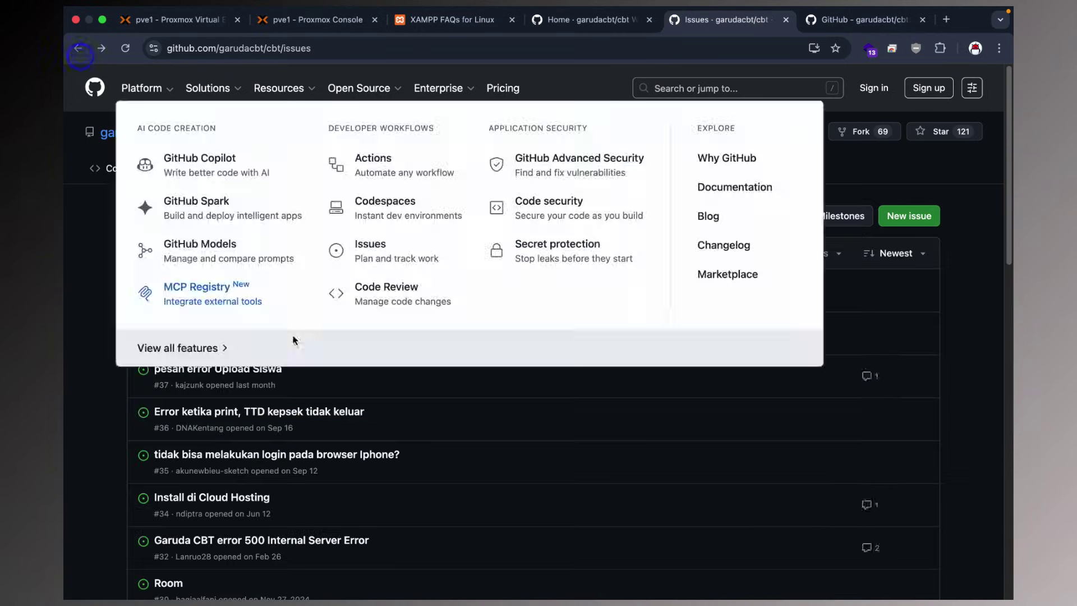
scroll(229, 429, down, 5)
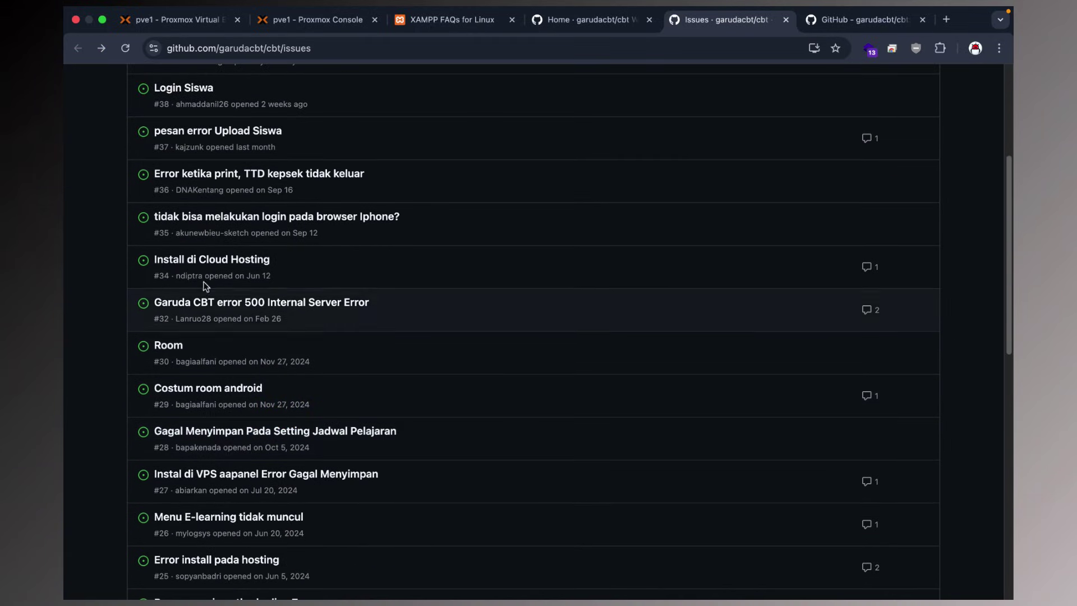
click(207, 260)
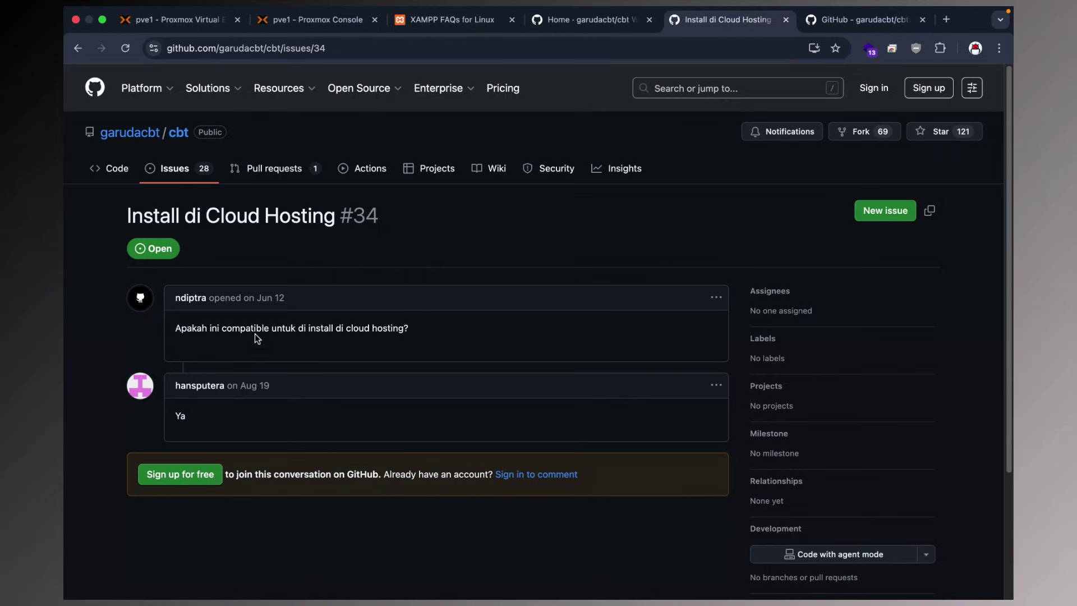
drag(413, 331, 146, 328)
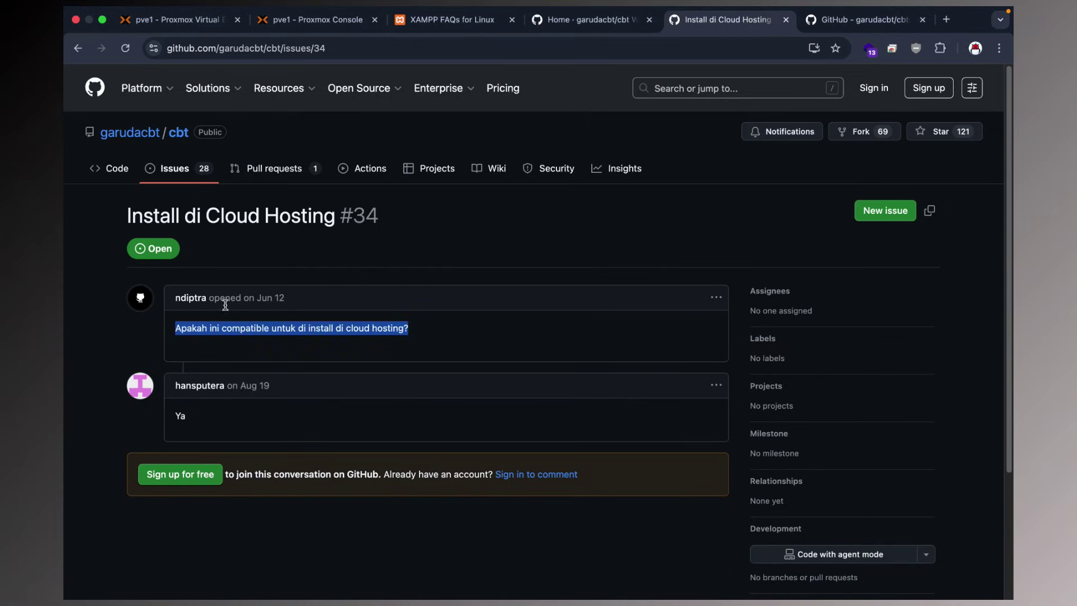
click(78, 48)
mouse_move(141, 89)
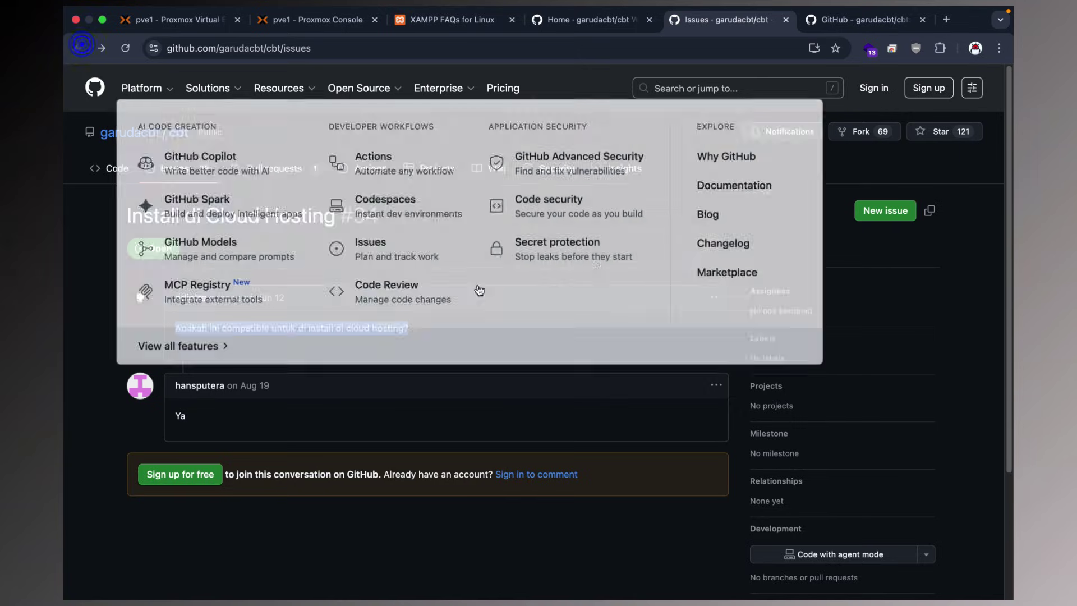
scroll(339, 354, down, 3)
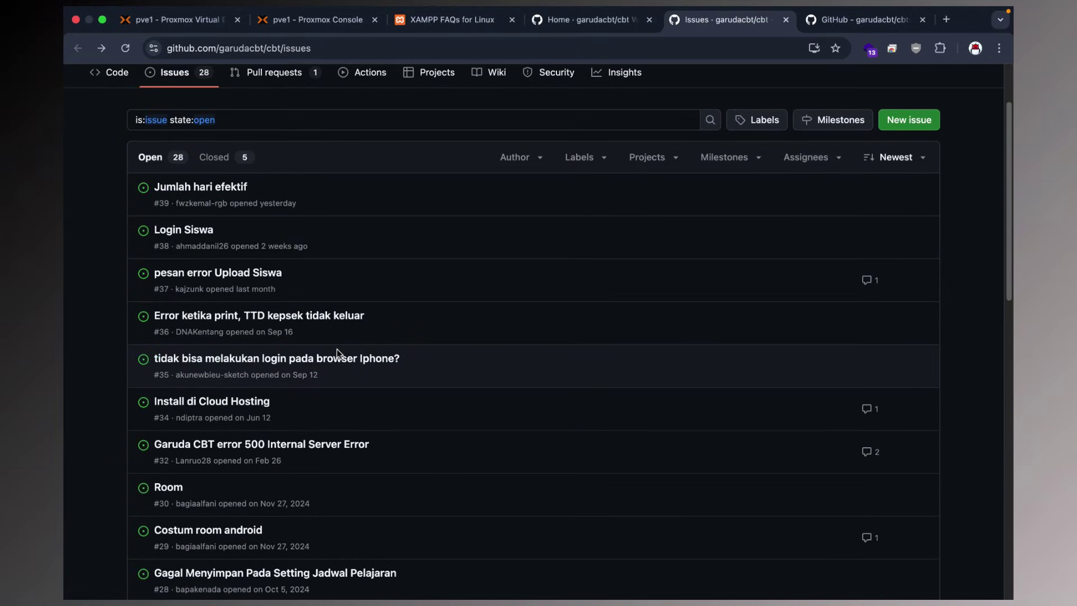
scroll(336, 349, down, 3)
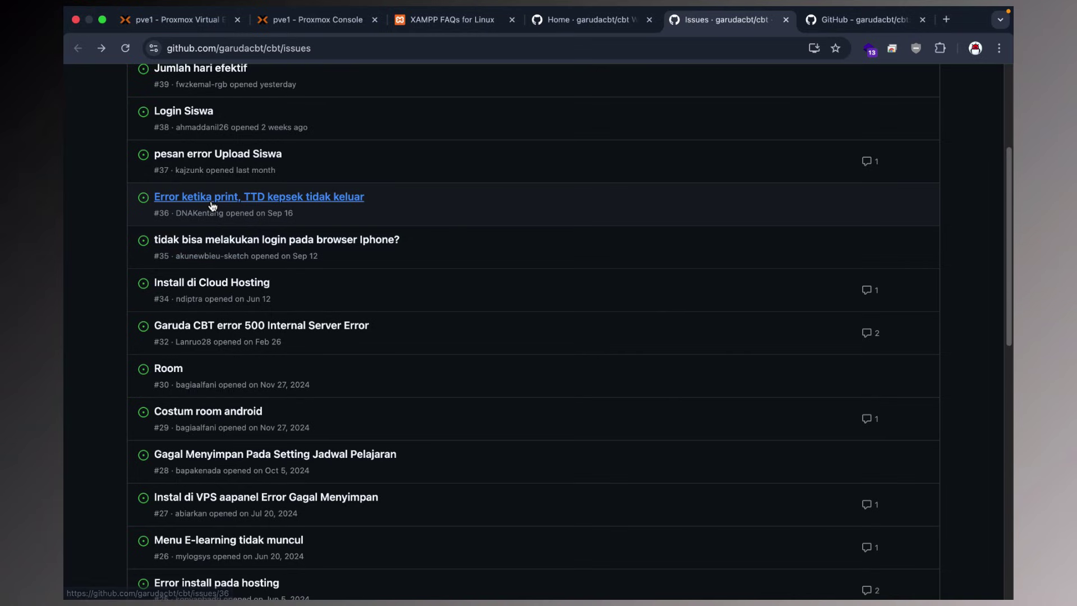
click(213, 203)
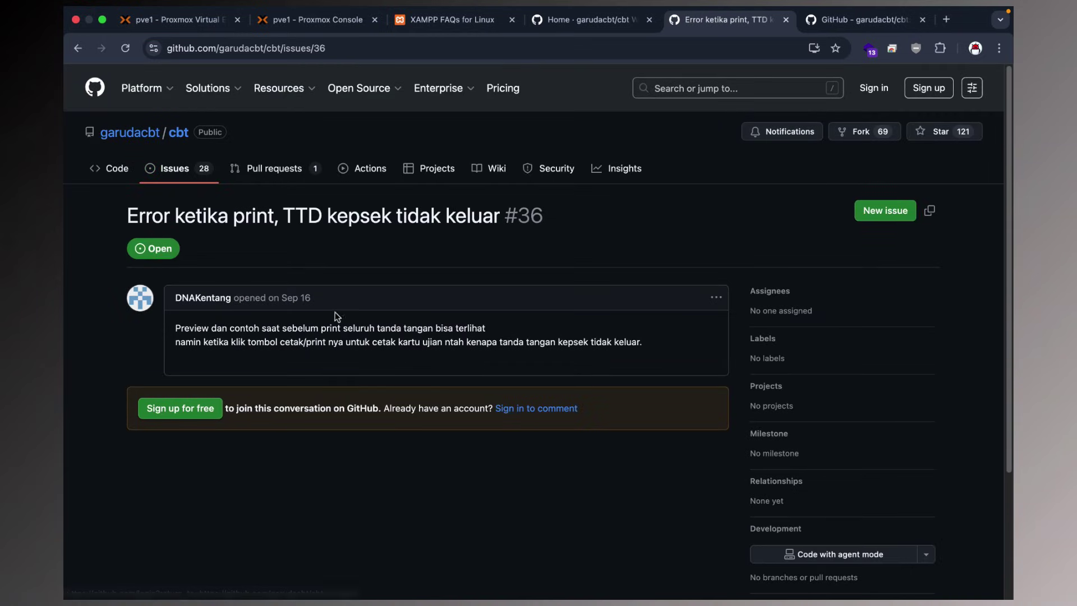
click(78, 49)
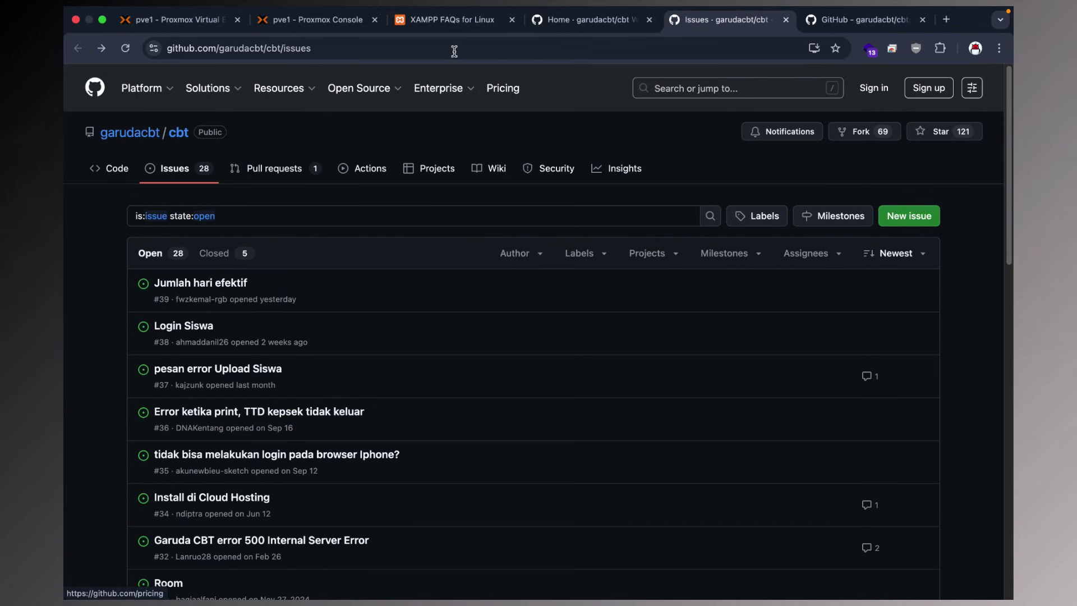
click(314, 22)
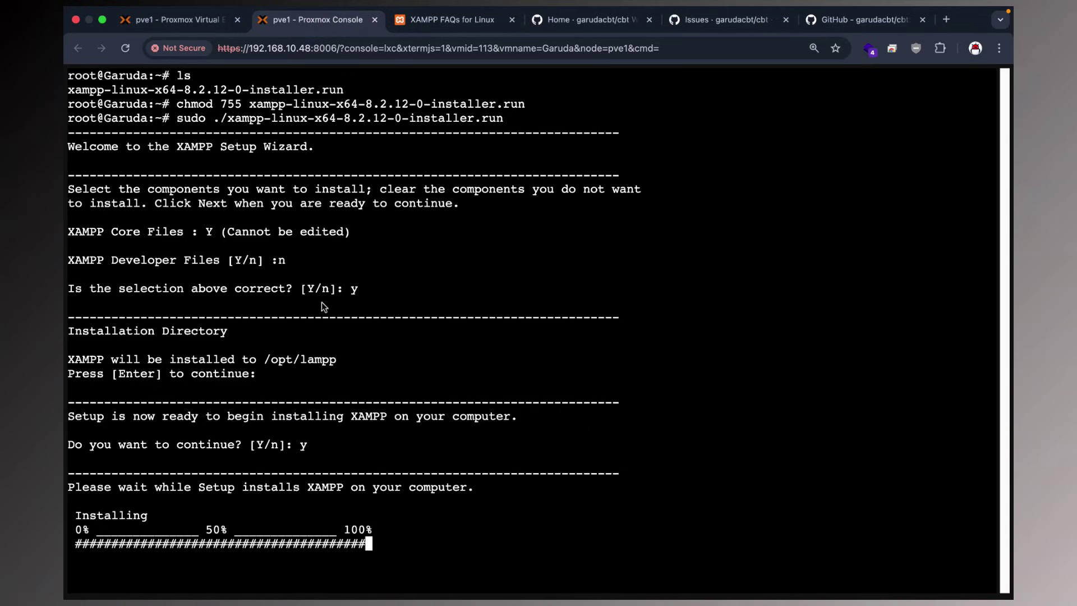
click(460, 21)
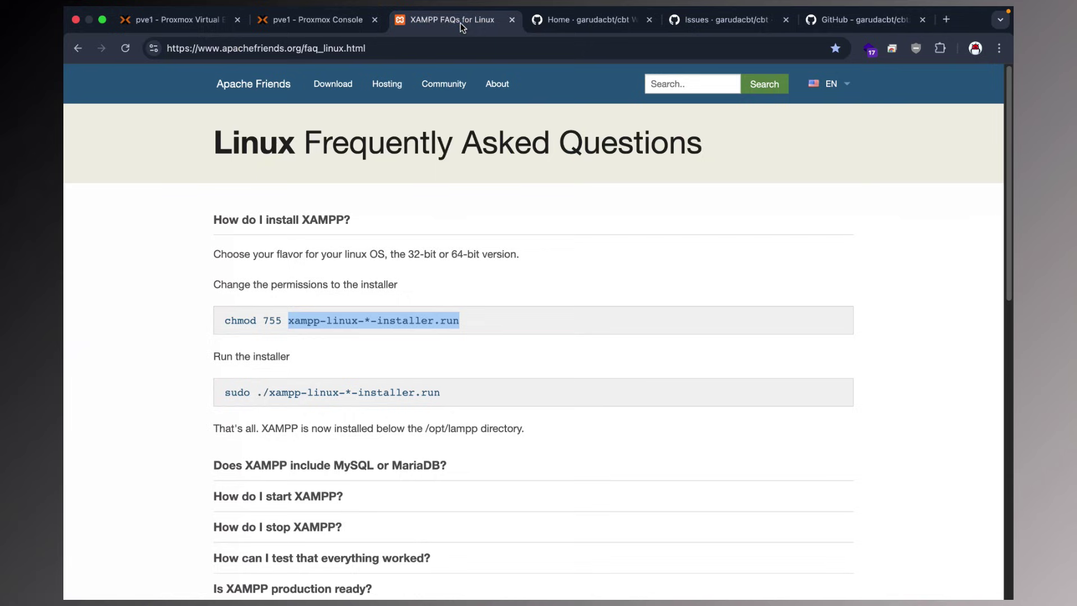
drag(232, 150, 679, 154)
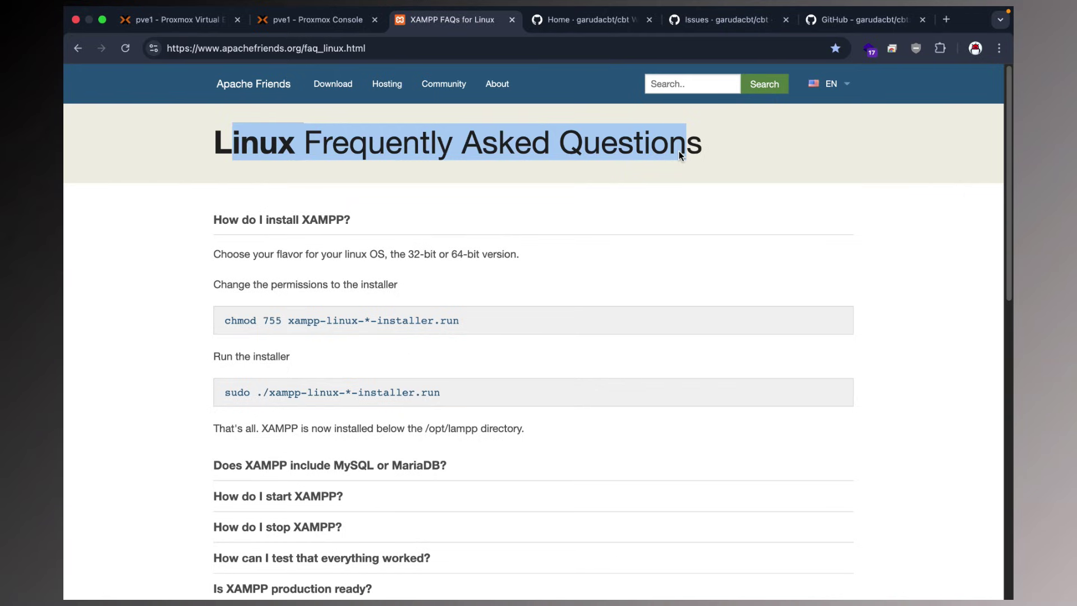
click(303, 20)
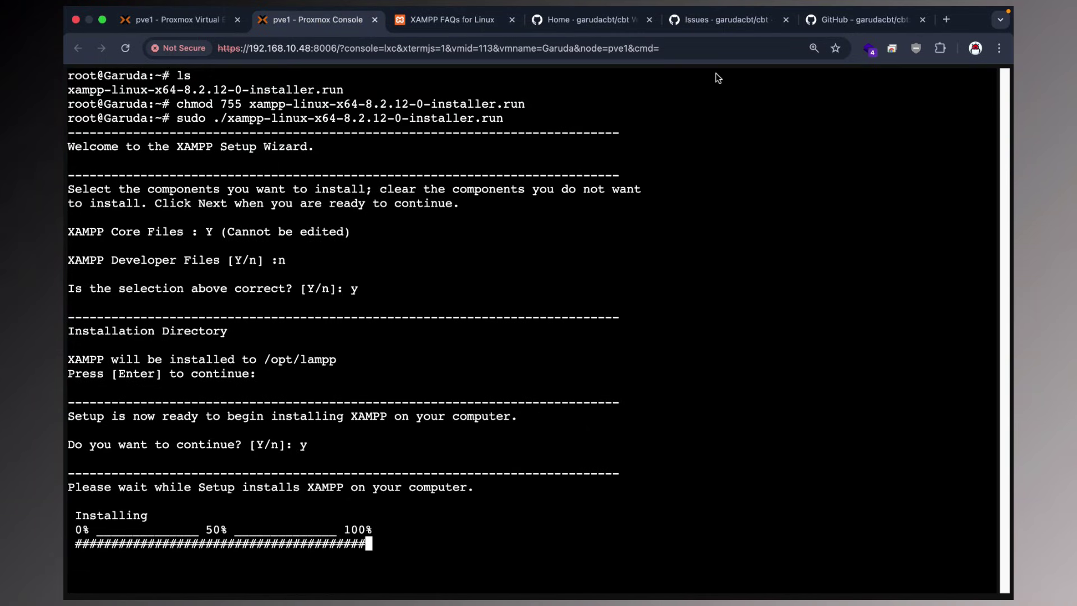
click(725, 26)
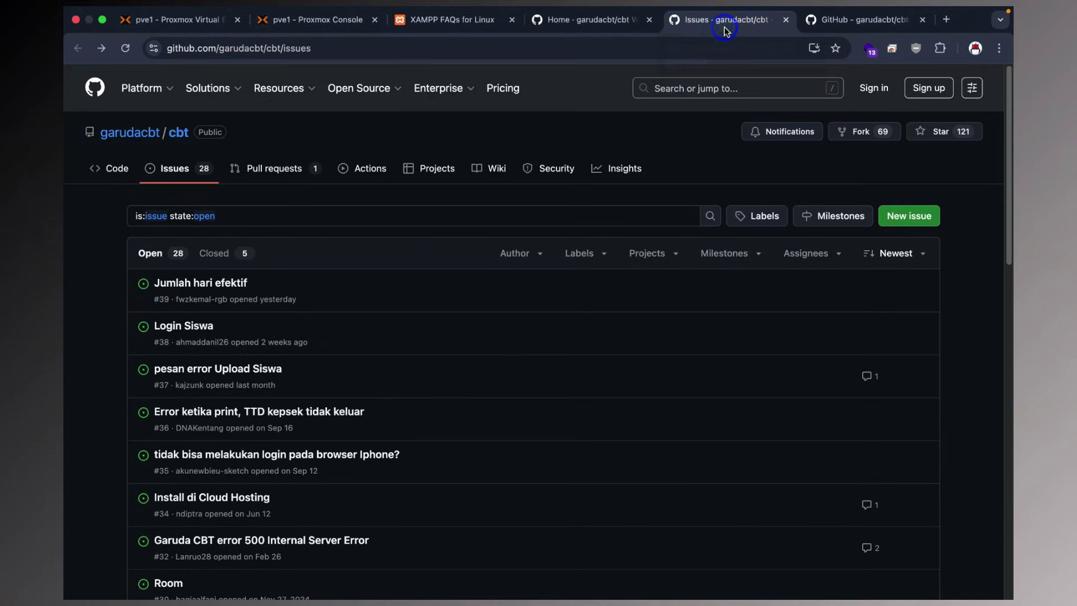
Scroll the GarudaCBT wiki to the ADMINISTRATOR & PROFIL SEKOLAH heading and mark it.
click(620, 25)
scroll(406, 265, down, 12)
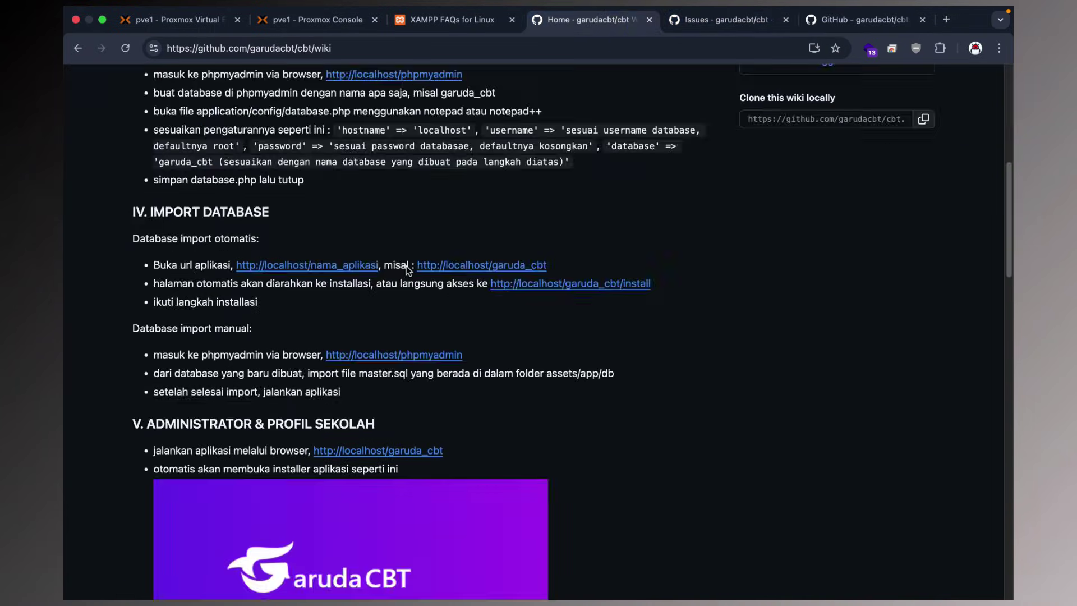
scroll(406, 265, down, 10)
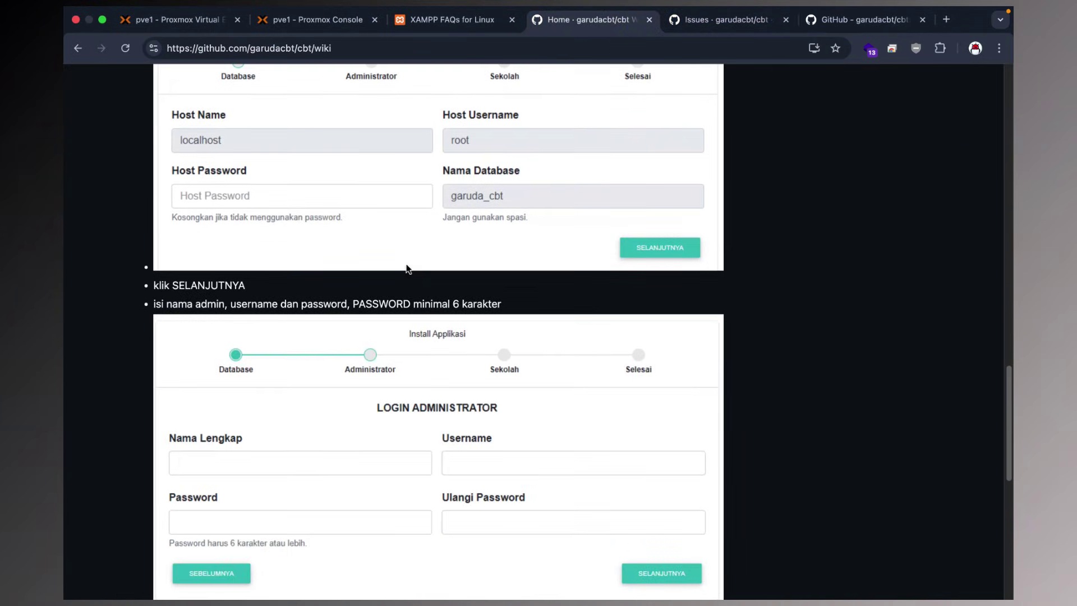
scroll(406, 264, up, 9)
scroll(406, 264, up, 8)
scroll(406, 264, down, 4)
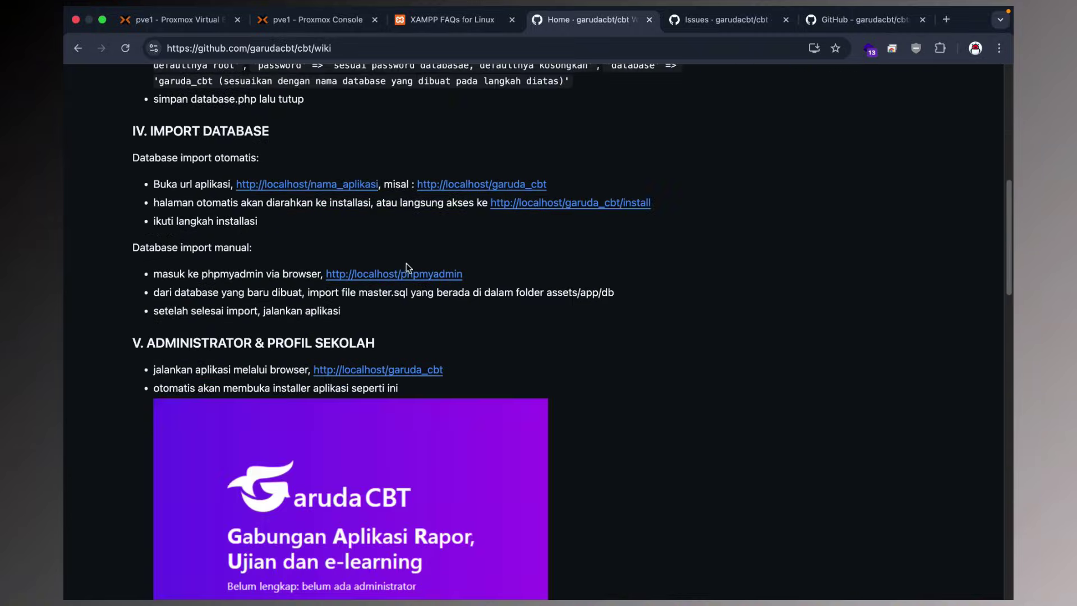
scroll(271, 241, down, 4)
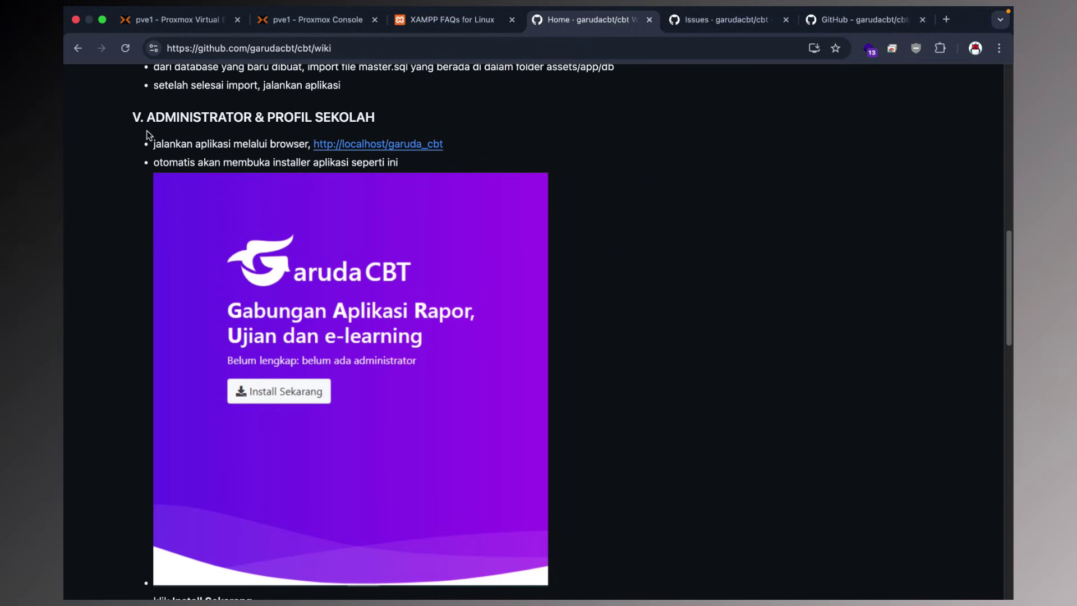
drag(147, 118, 406, 118)
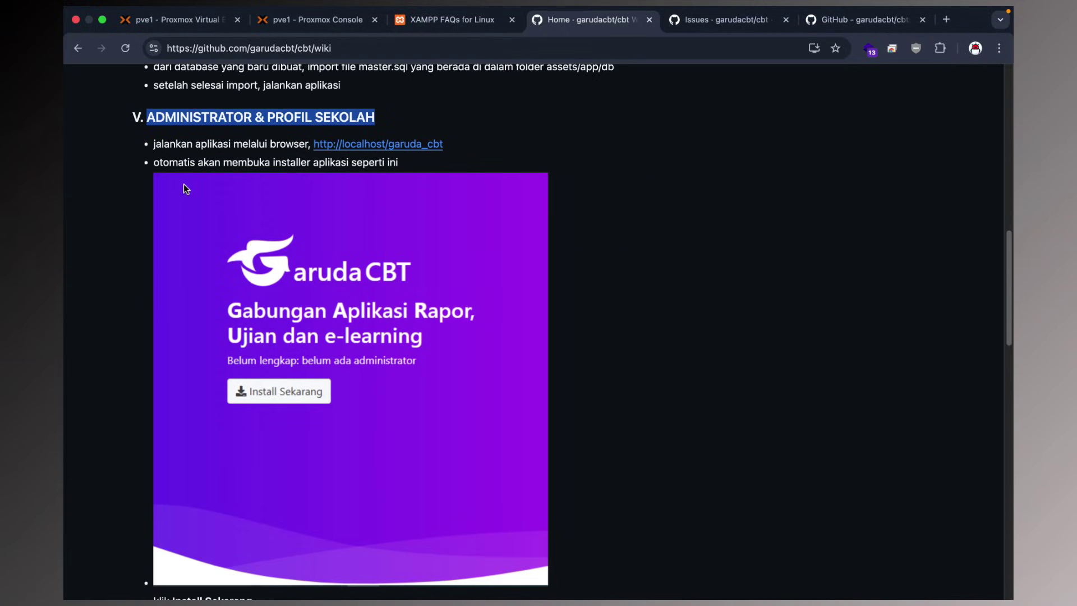
Highlight the Install Sekarang instructions and read on to the end of the wiki page.
scroll(185, 188, down, 5)
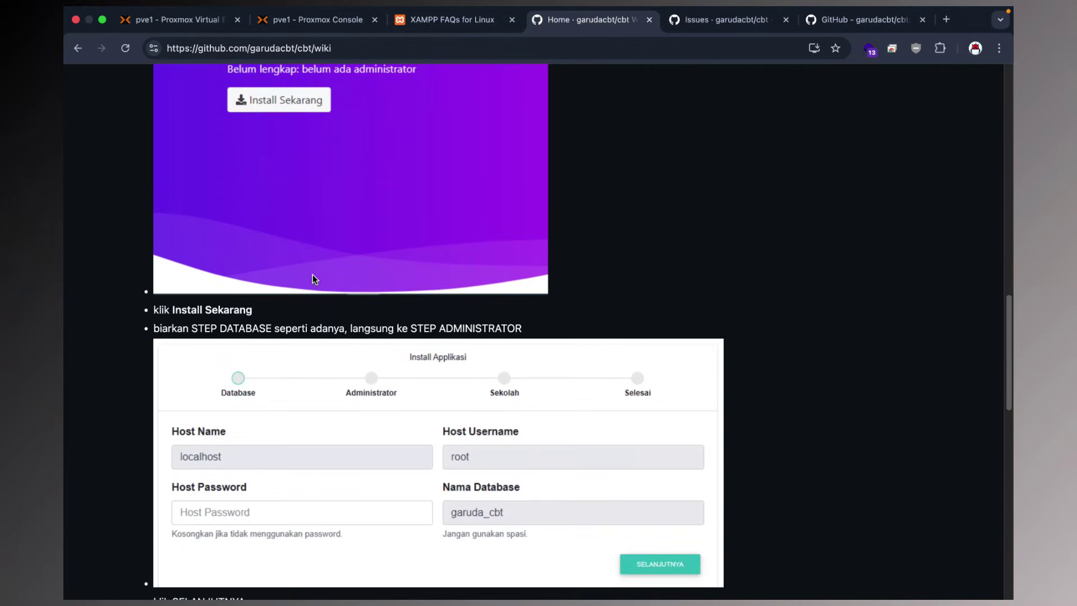
scroll(312, 275, down, 1)
drag(160, 237, 543, 255)
scroll(392, 274, down, 3)
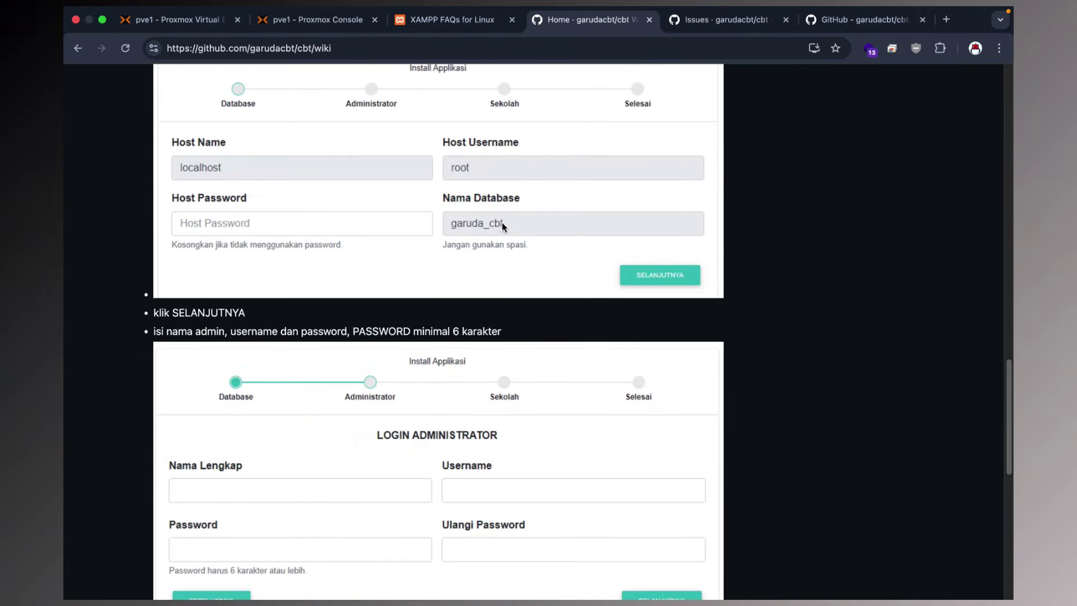
scroll(392, 380, down, 7)
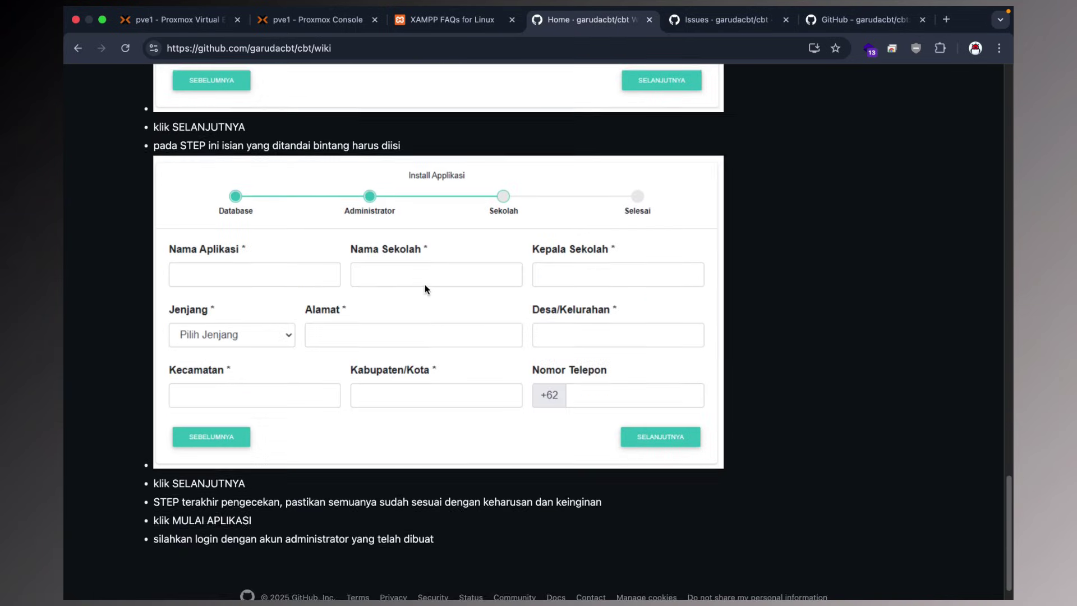
scroll(425, 289, down, 1)
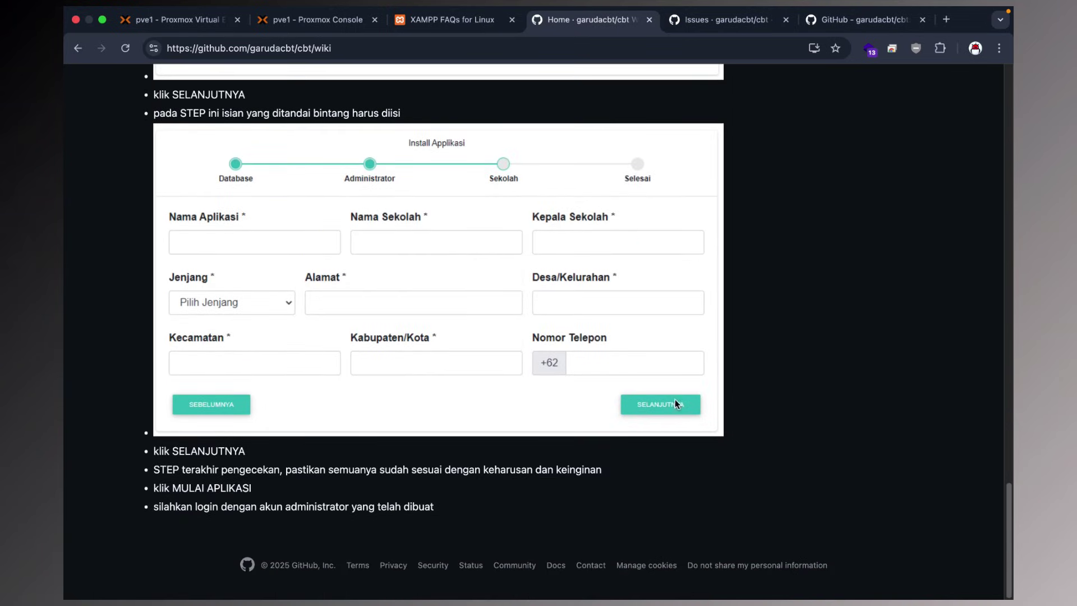
scroll(473, 355, up, 3)
scroll(493, 365, down, 3)
Confirm the XAMPP install finished, then start it with /opt/lampp/xampp start.
click(321, 22)
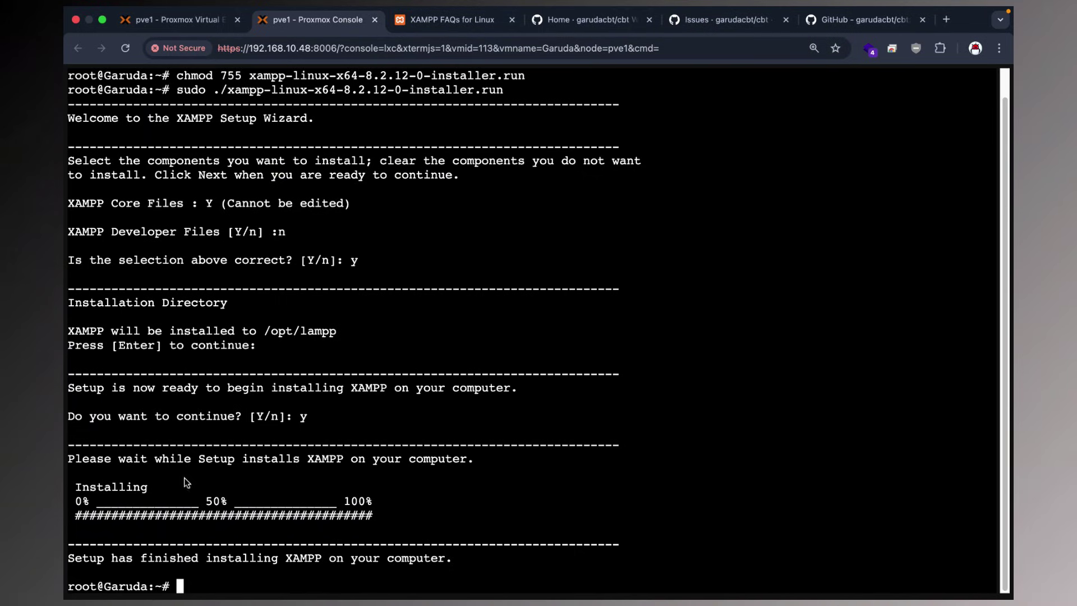
drag(91, 558, 450, 563)
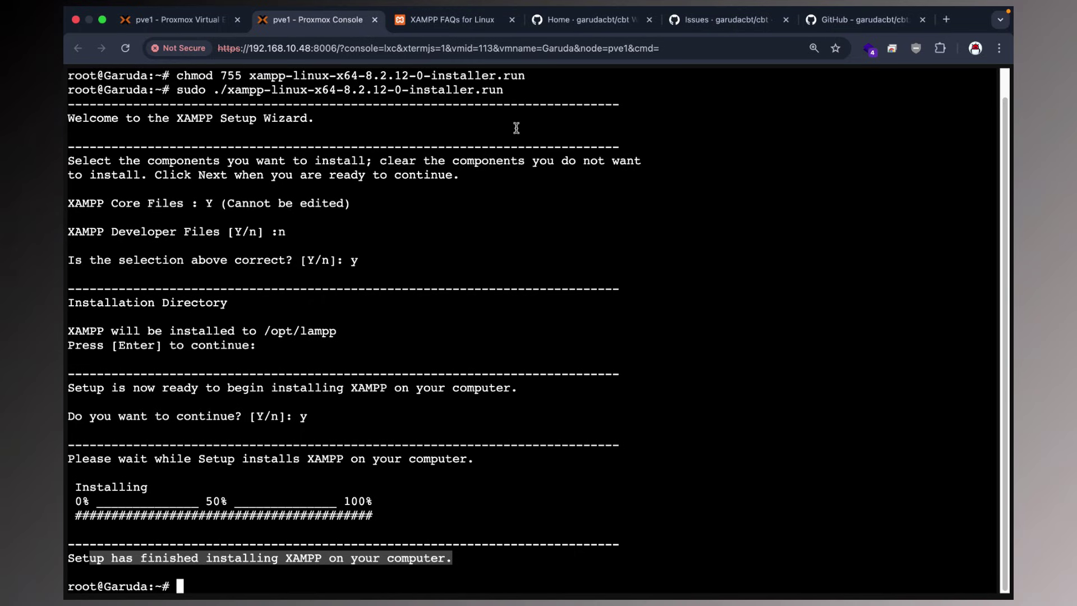
click(414, 258)
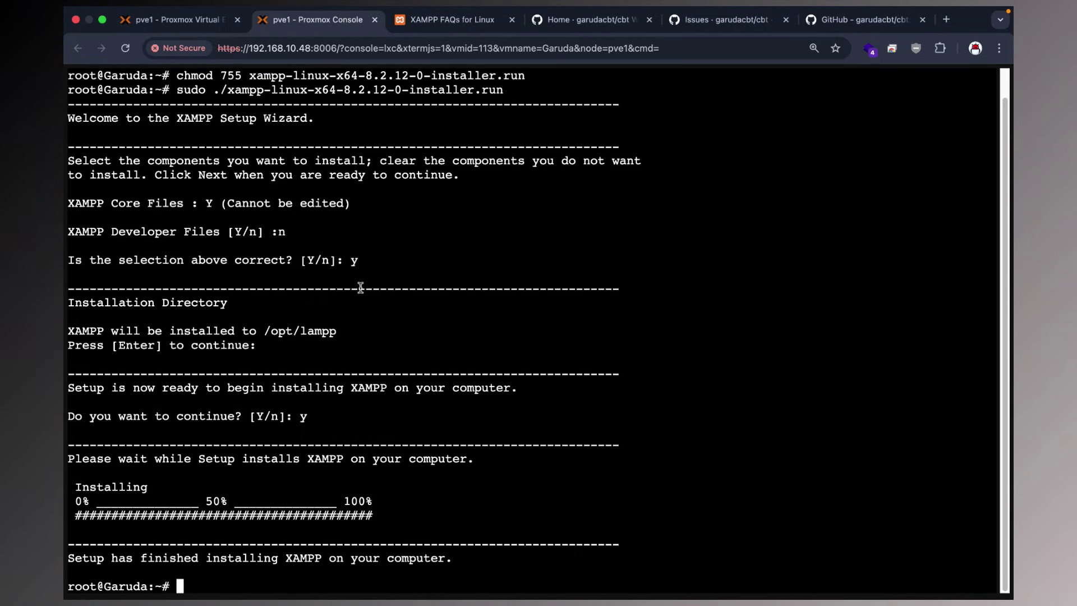
text(/opt/lampp/xampp start)
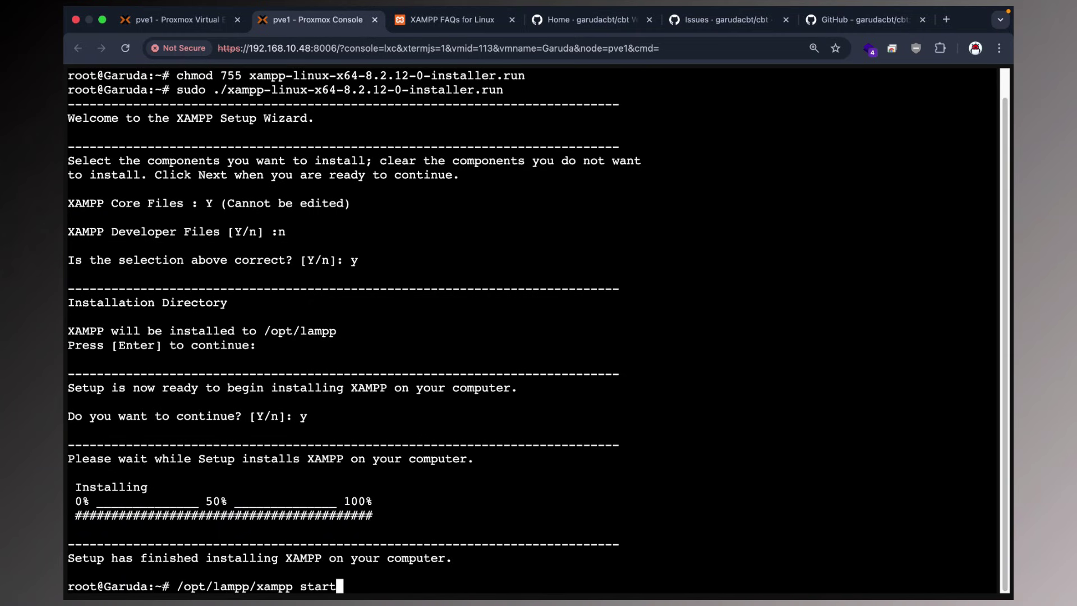
key(Return)
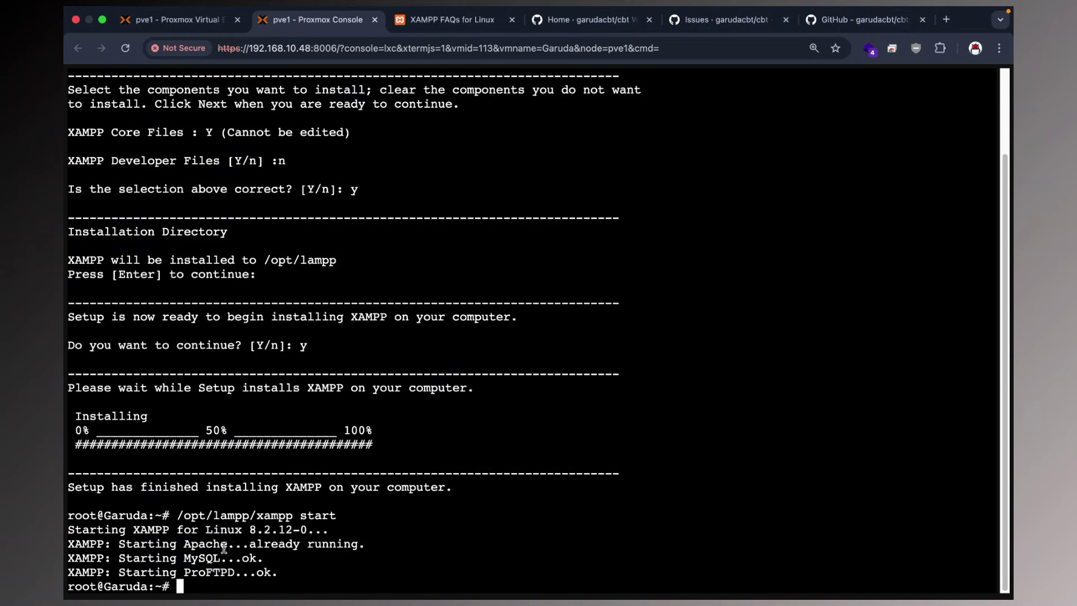
drag(118, 544, 162, 558)
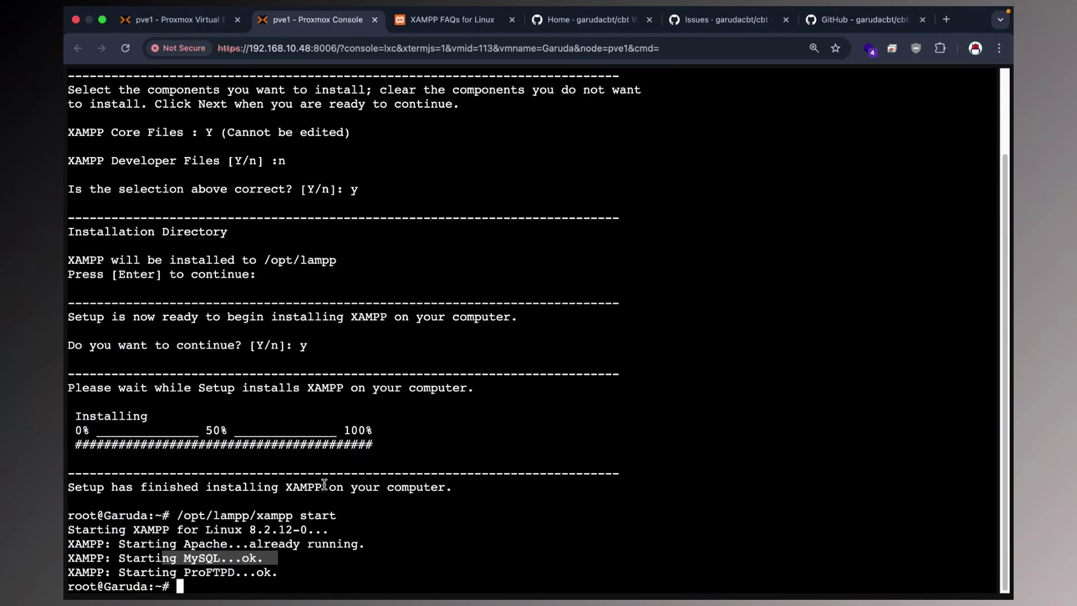
scroll(397, 409, up, 3)
scroll(397, 409, down, 3)
Review the command history, then show the container's eth0 address 192.168.10.84 with ip a.
text(history)
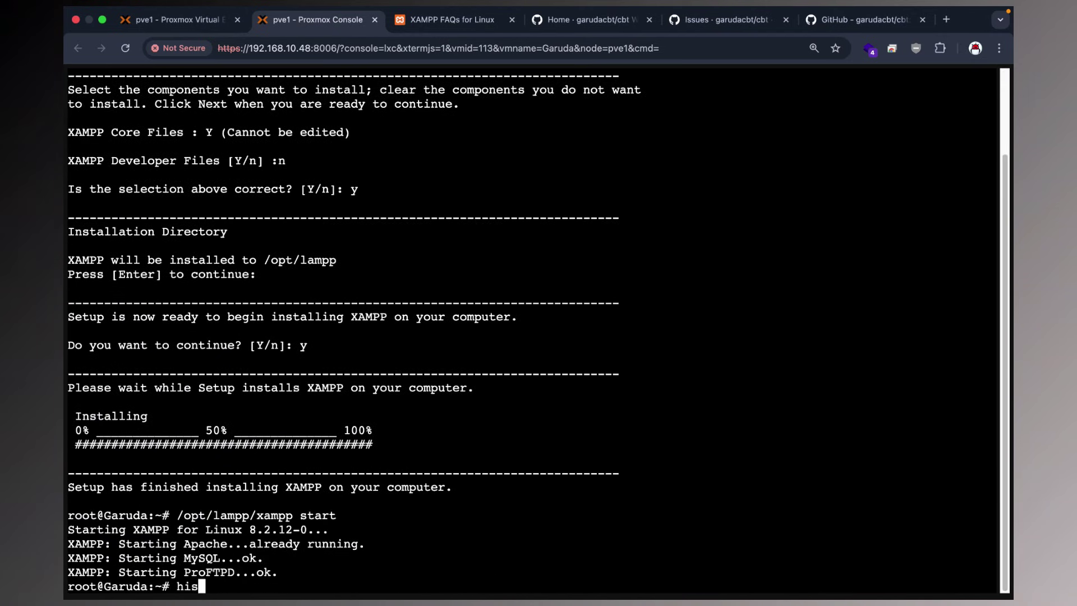
key(Return)
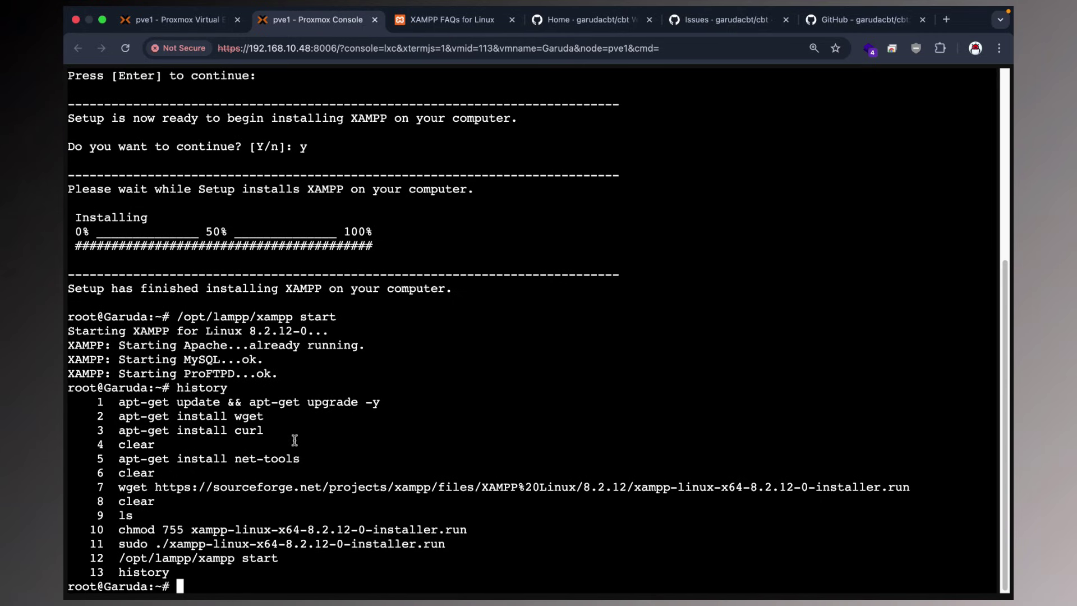
drag(306, 457, 118, 457)
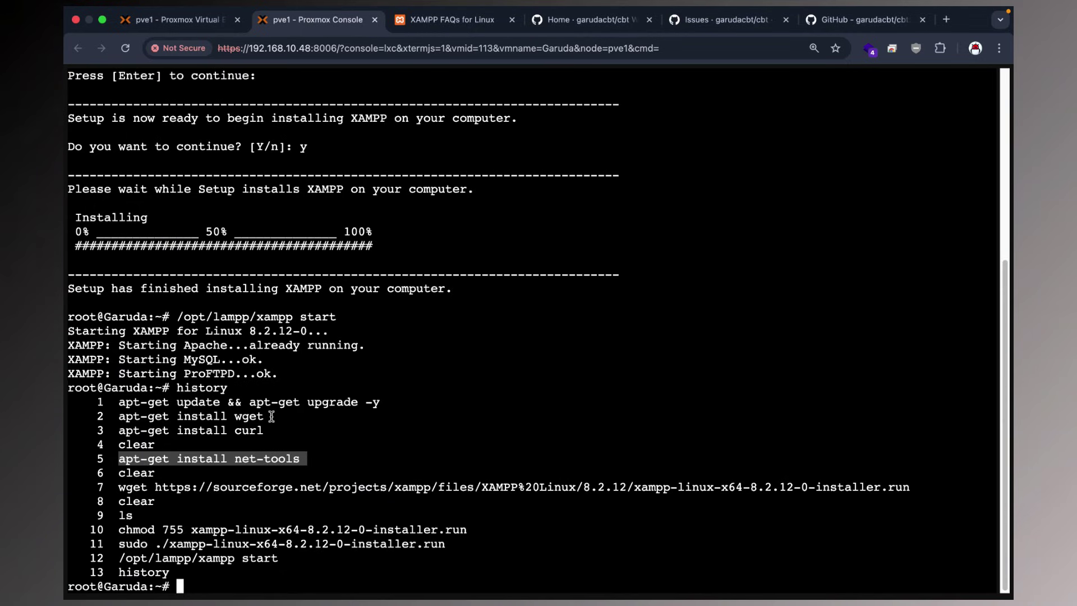
text(ip a)
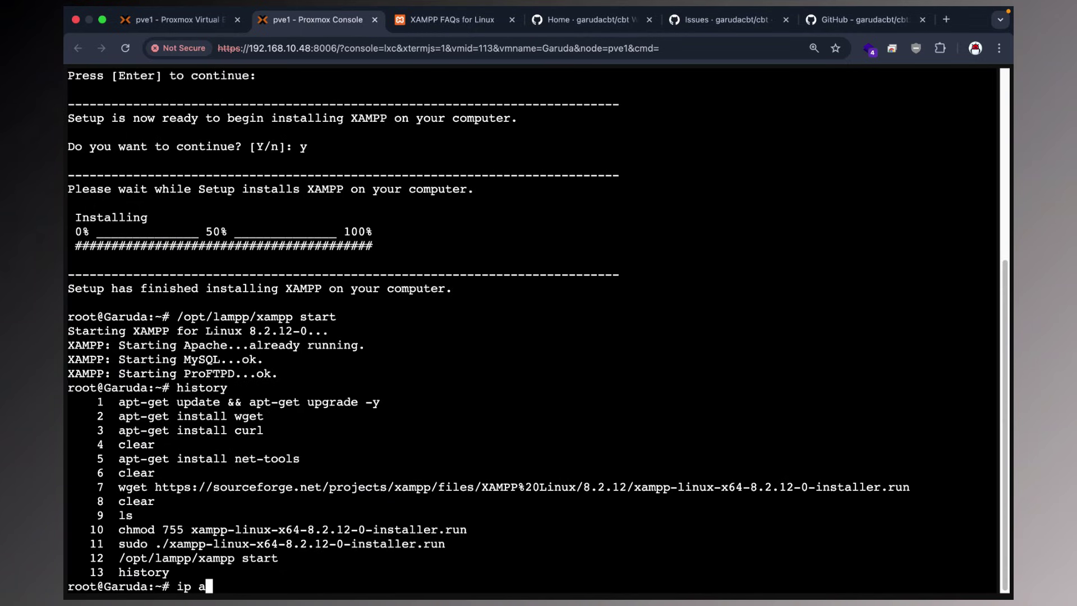
key(Return)
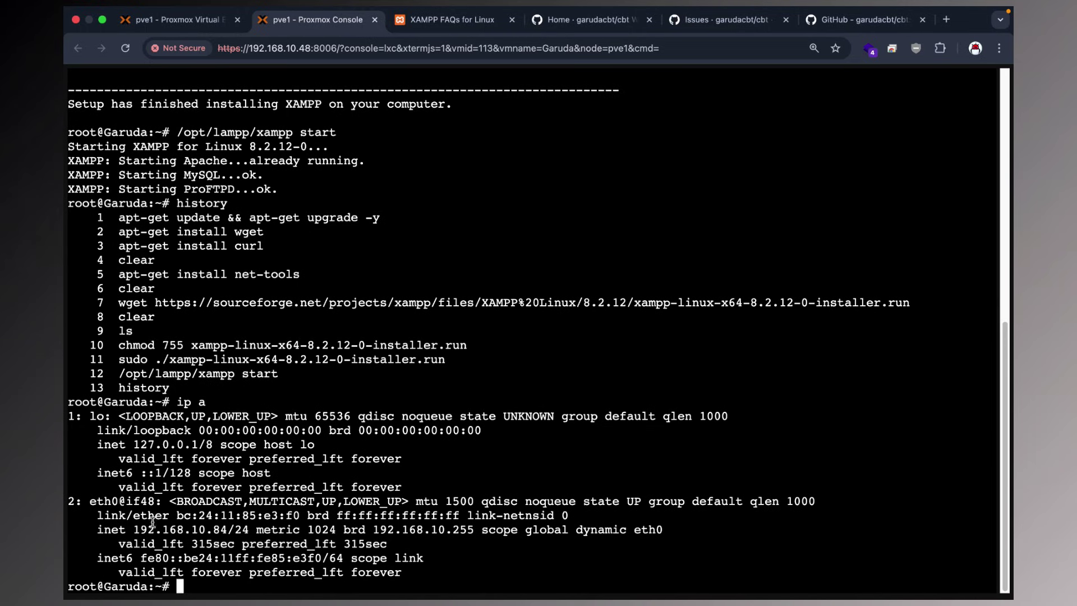
drag(133, 530, 227, 529)
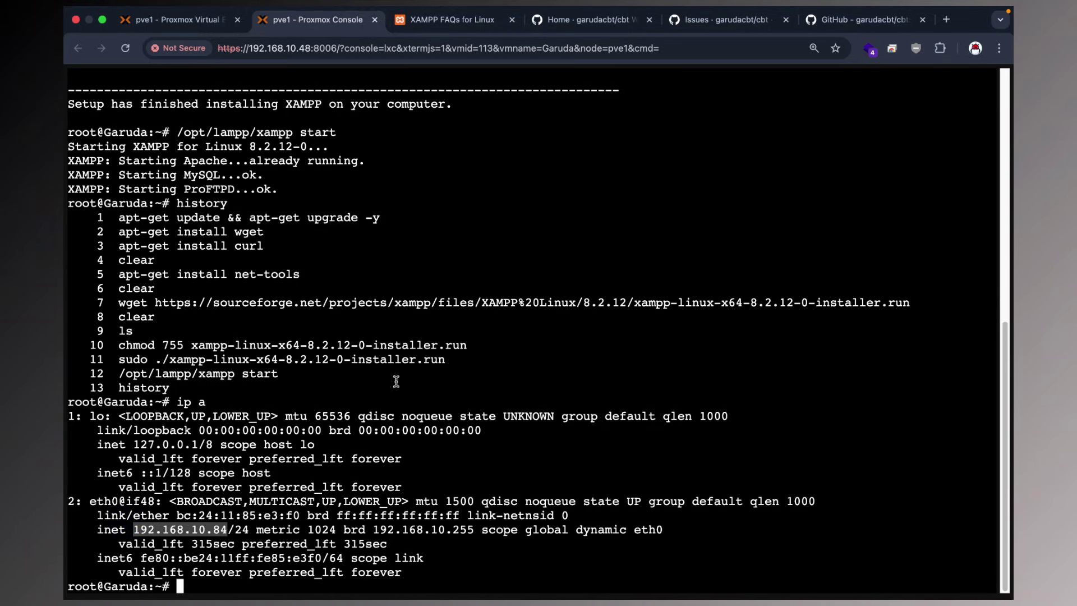
Load the XAMPP dashboard at 192.168.10.84 and confirm PHP version 8.2.12 on the PHPInfo page.
click(946, 19)
text(192)
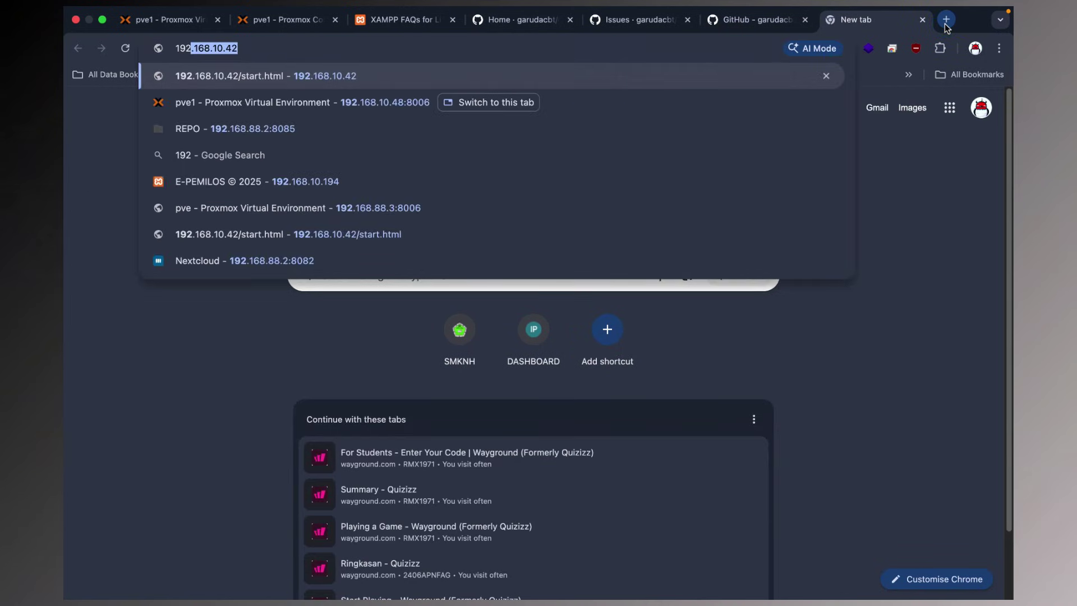
text(.168.10.)
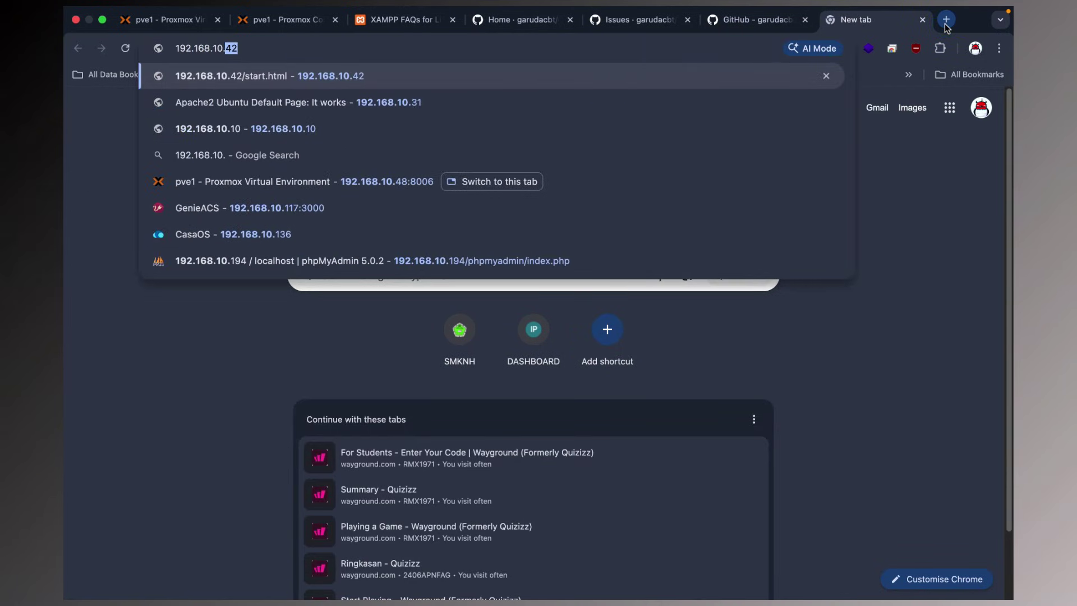
text(84)
key(Return)
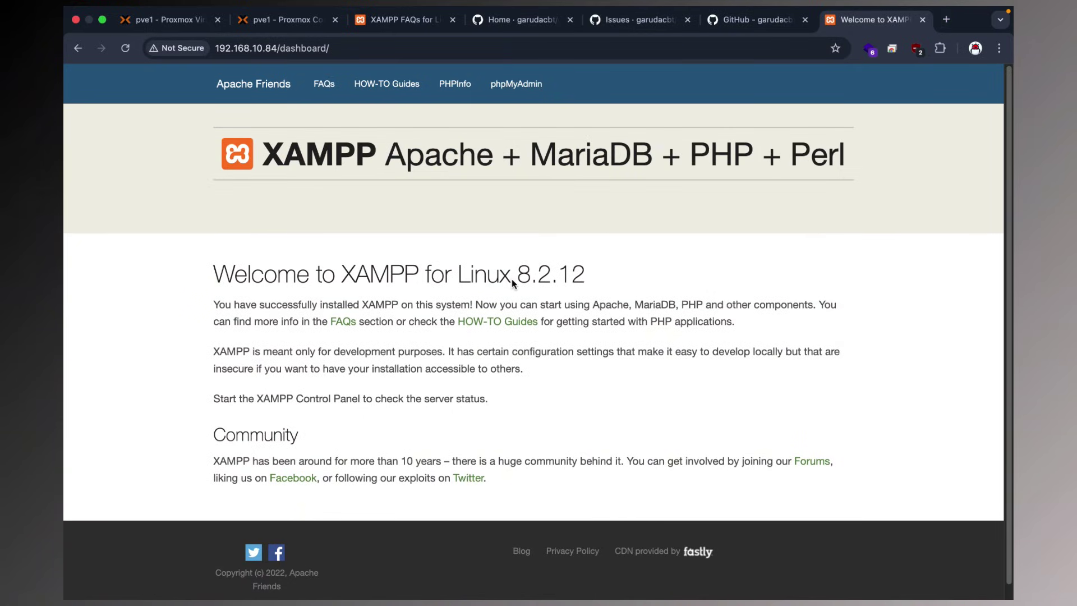
drag(518, 282, 615, 282)
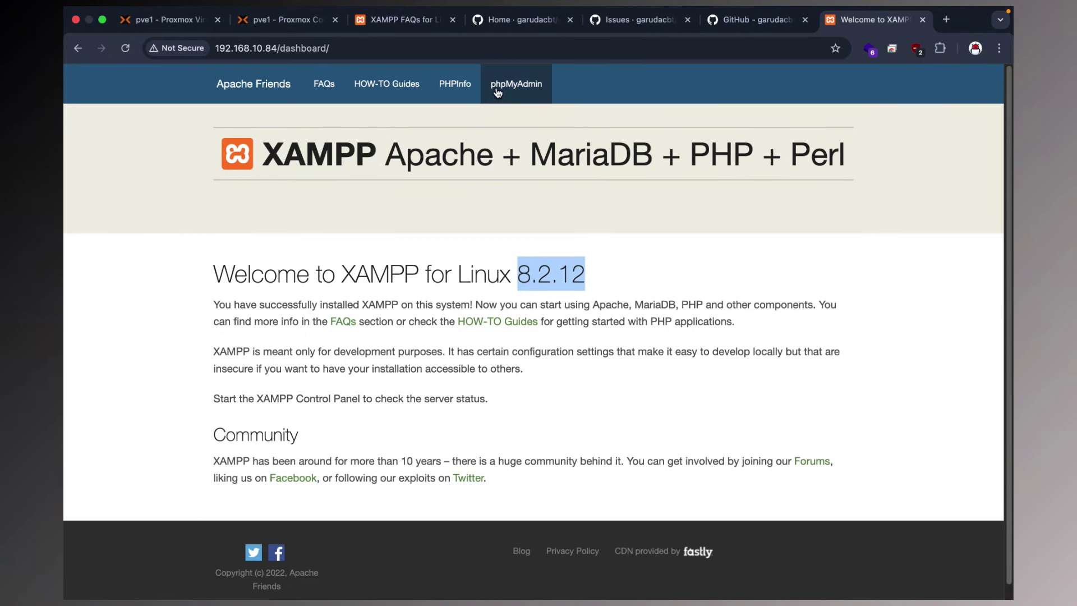
click(473, 93)
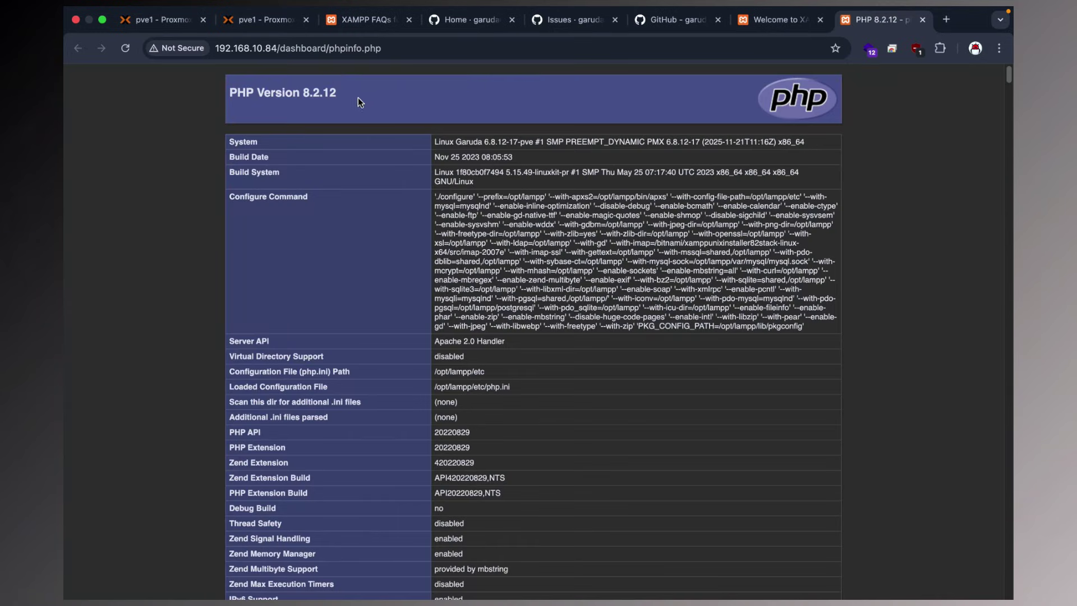
drag(358, 96, 240, 94)
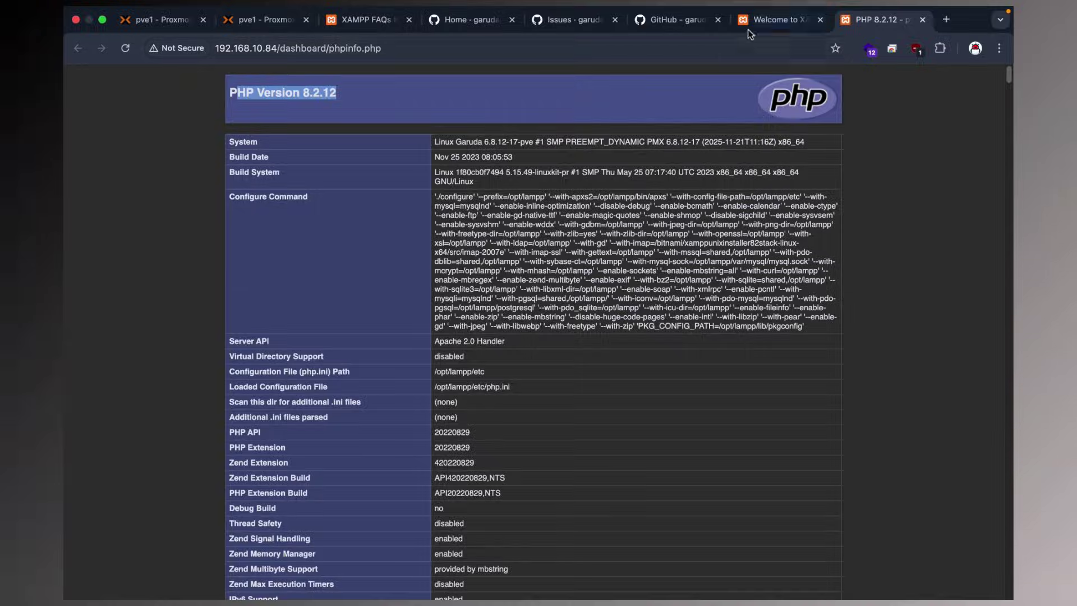
click(749, 22)
Open phpMyAdmin to see the Access forbidden error, then close the forbidden and PHP info tabs.
click(514, 85)
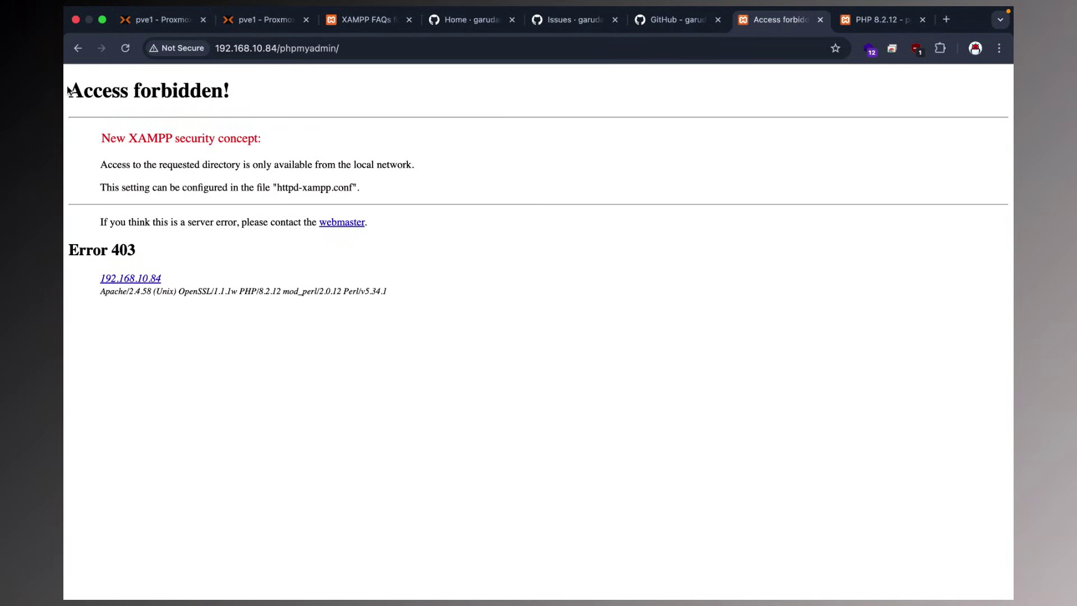
drag(68, 91, 459, 252)
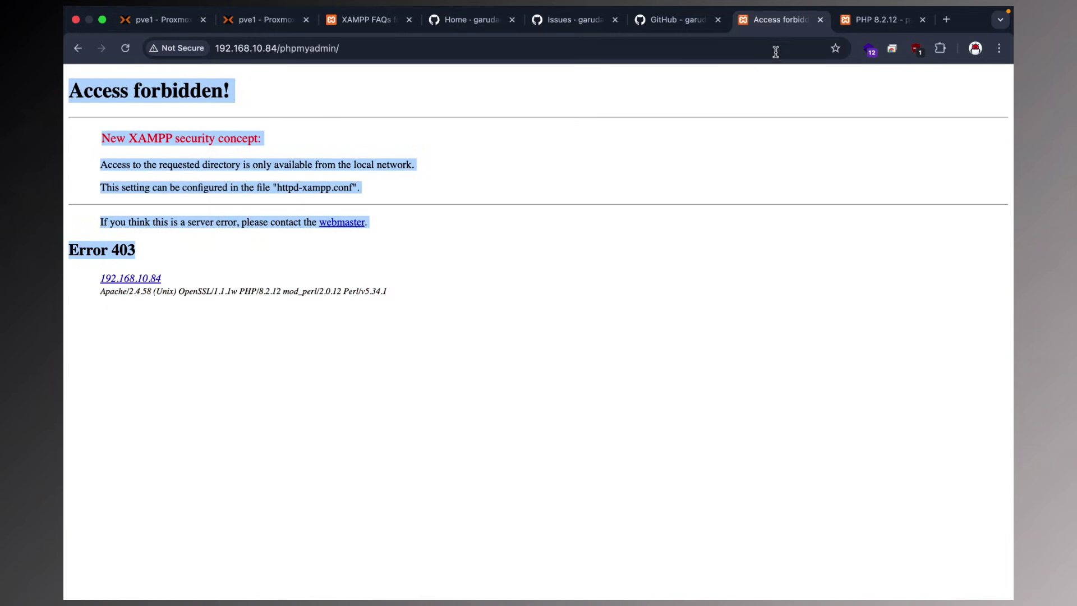
click(820, 20)
click(820, 20)
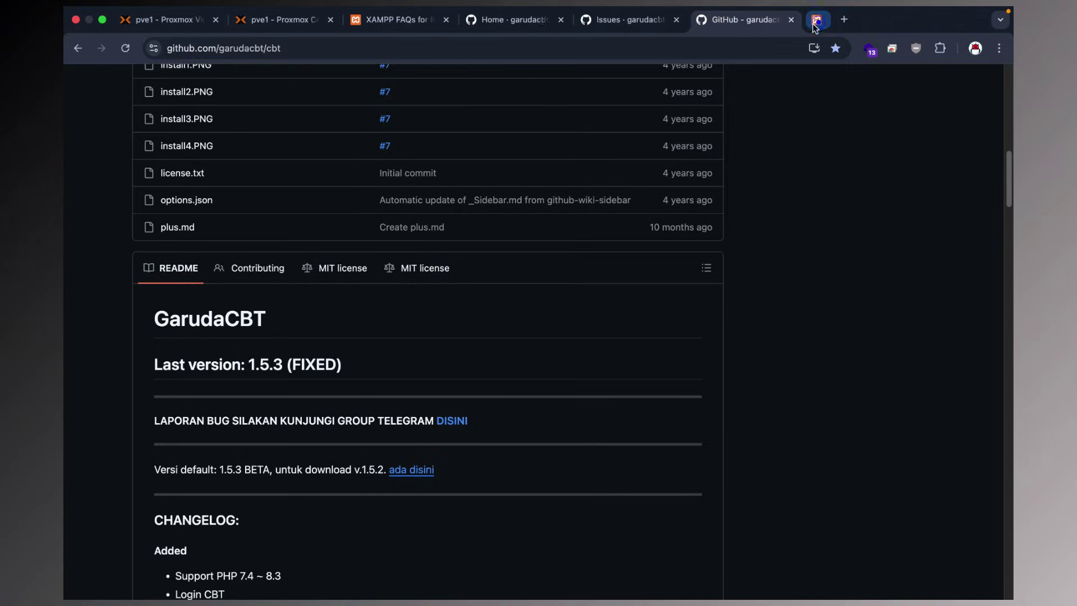
Clear the Garuda container's terminal screen with the clear command.
click(320, 21)
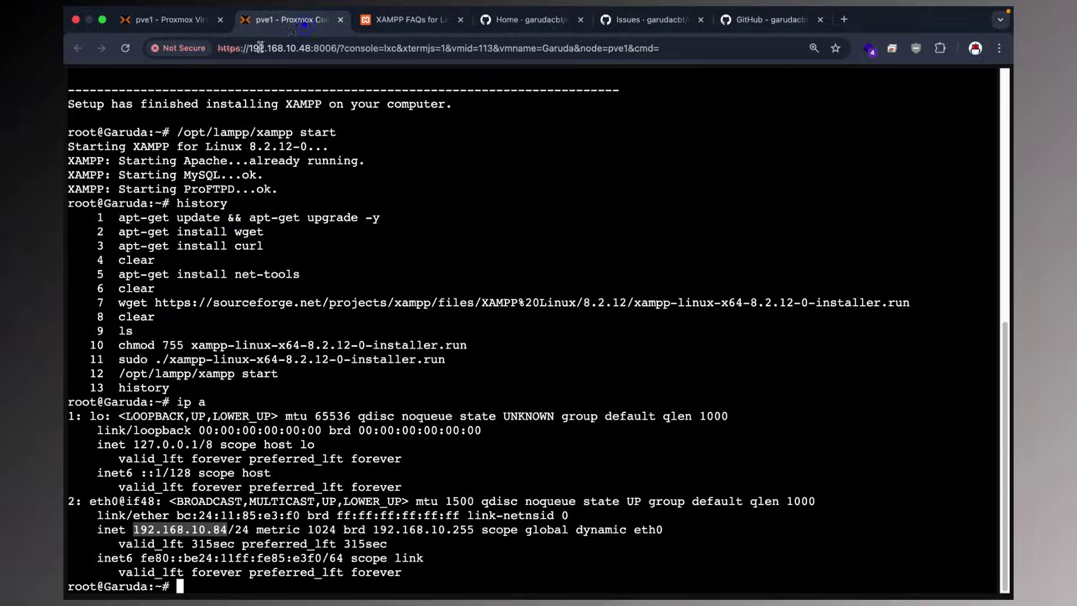
click(411, 291)
text(clear)
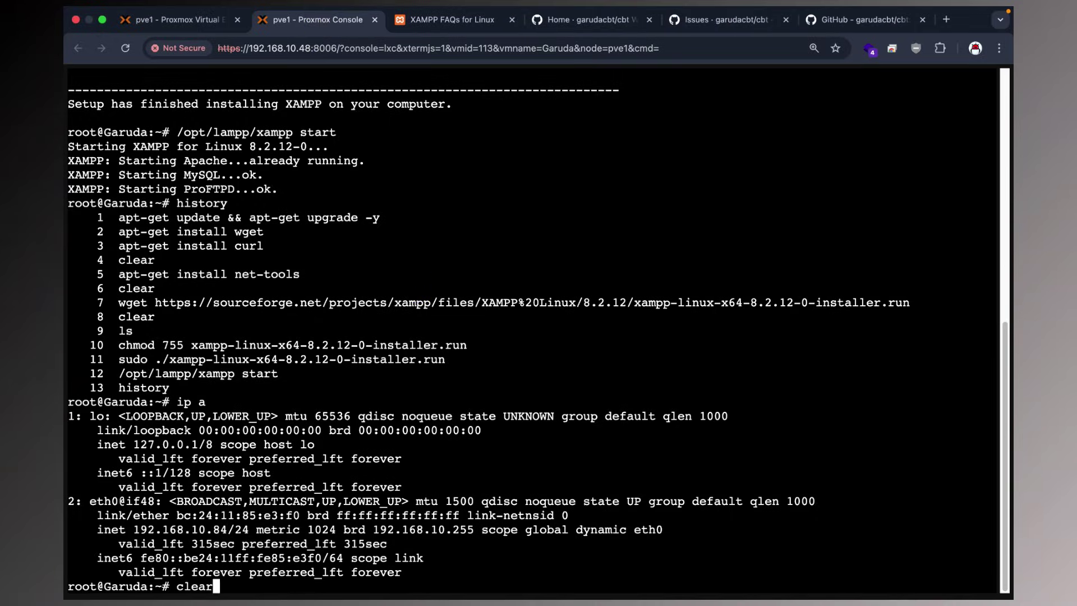
key(Return)
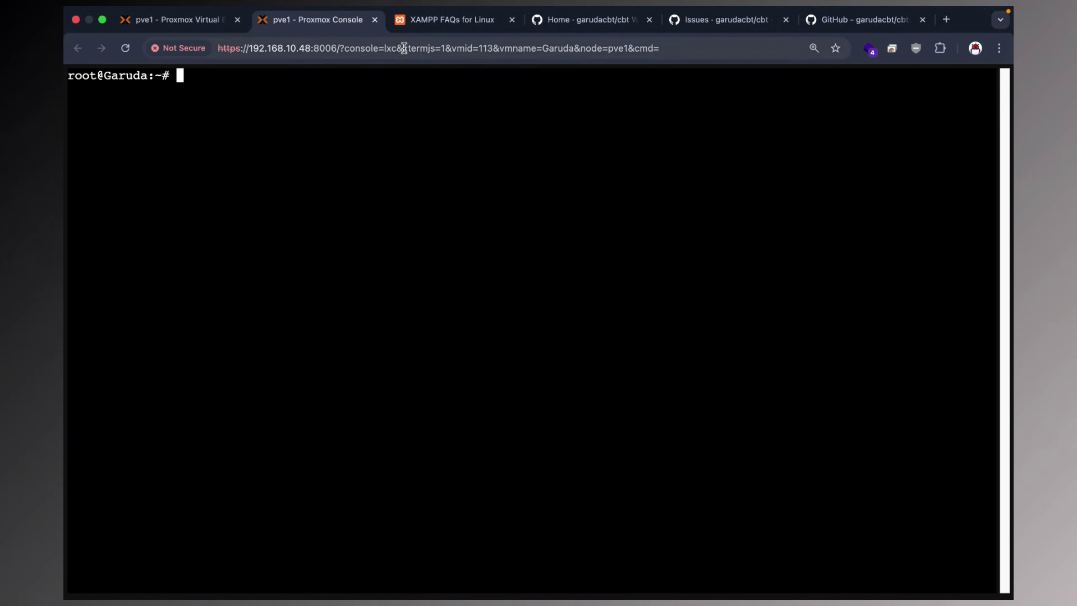
In the XAMPP Linux FAQ, expand the answer on XAMPP stopping after reboot and select the Debian boot commands.
click(425, 26)
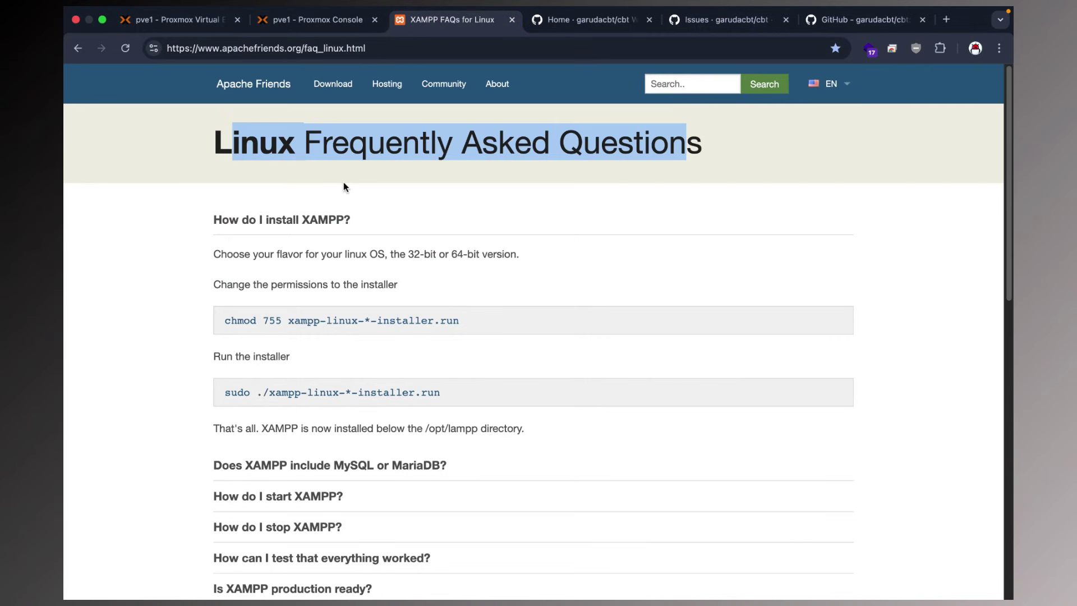
scroll(340, 308, down, 5)
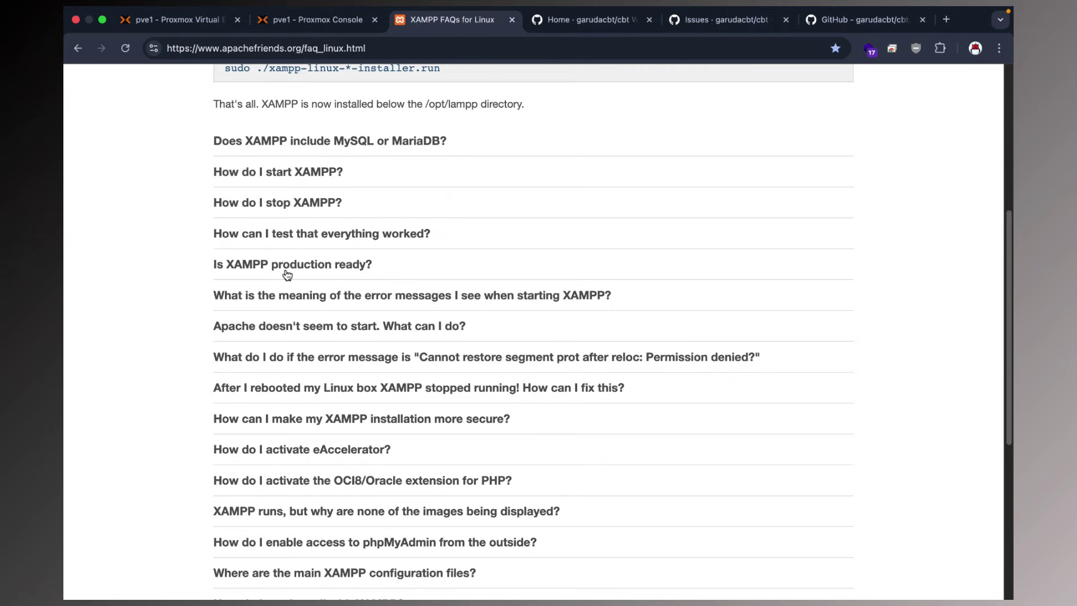
scroll(287, 274, down, 2)
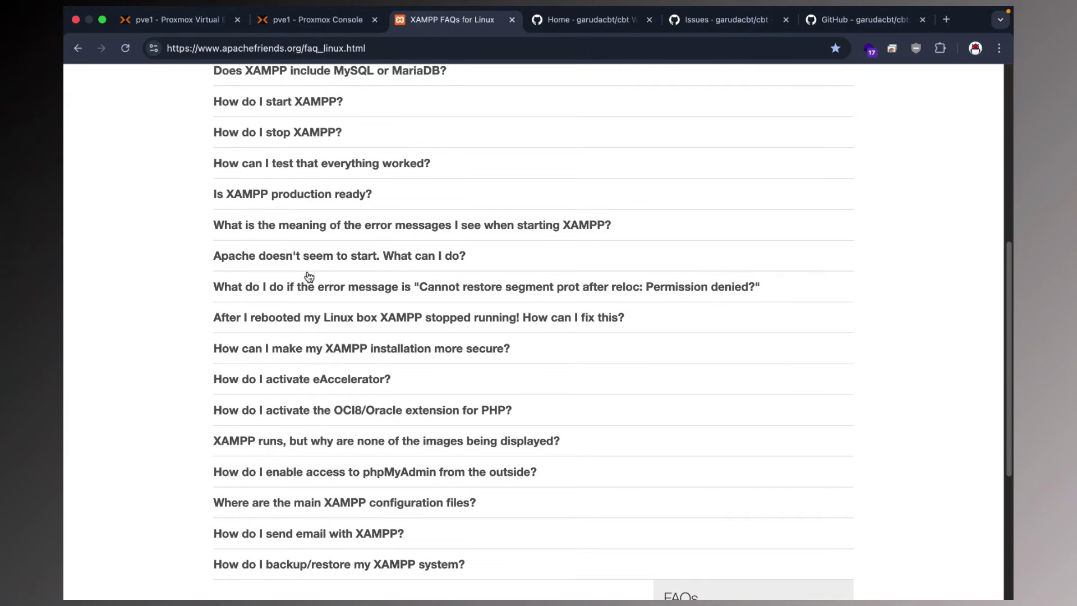
scroll(315, 264, down, 1)
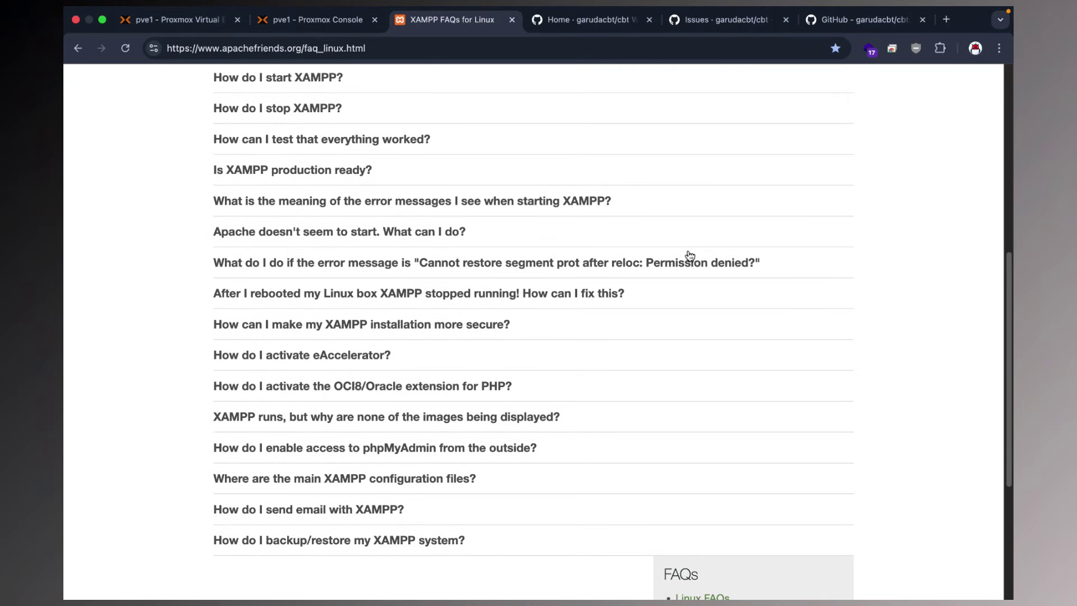
click(409, 294)
scroll(439, 278, down, 4)
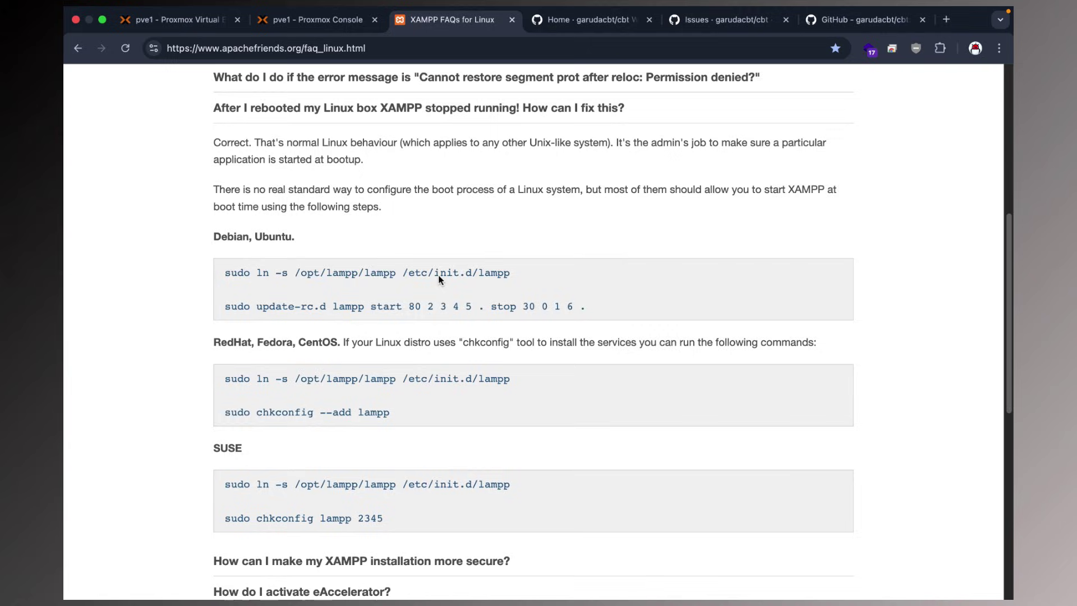
drag(224, 245, 588, 292)
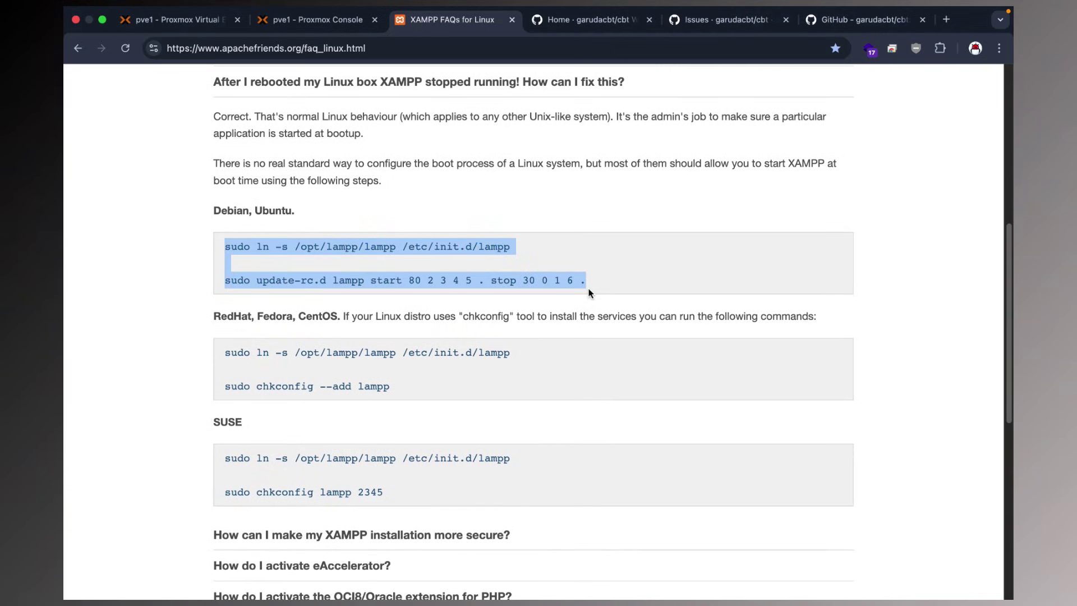
Expand the phpMyAdmin outside-access answer and select the httpd-xampp.conf config path.
scroll(589, 293, down, 8)
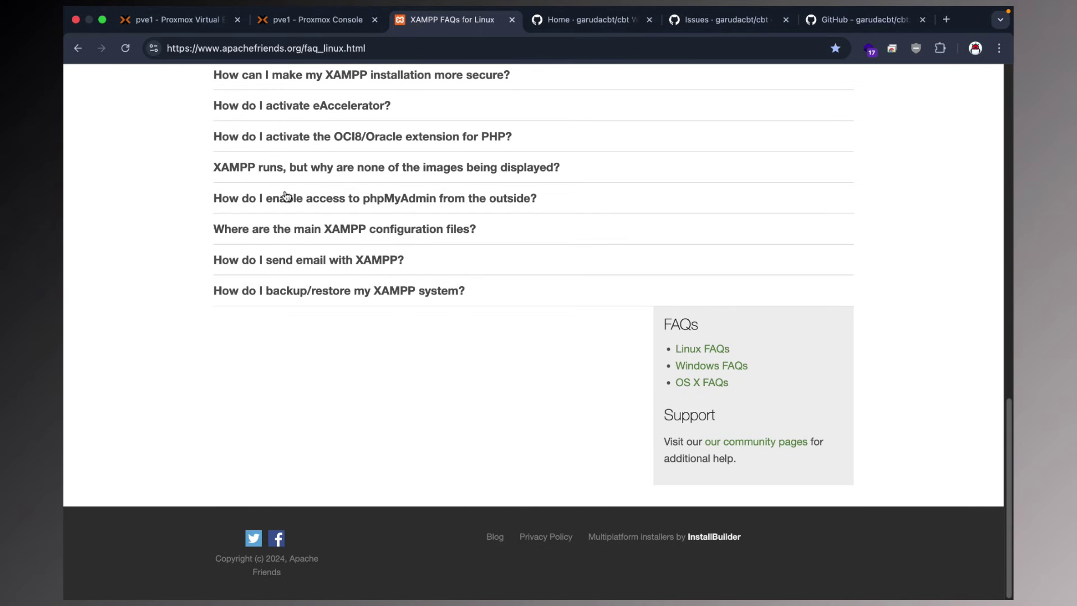
click(263, 206)
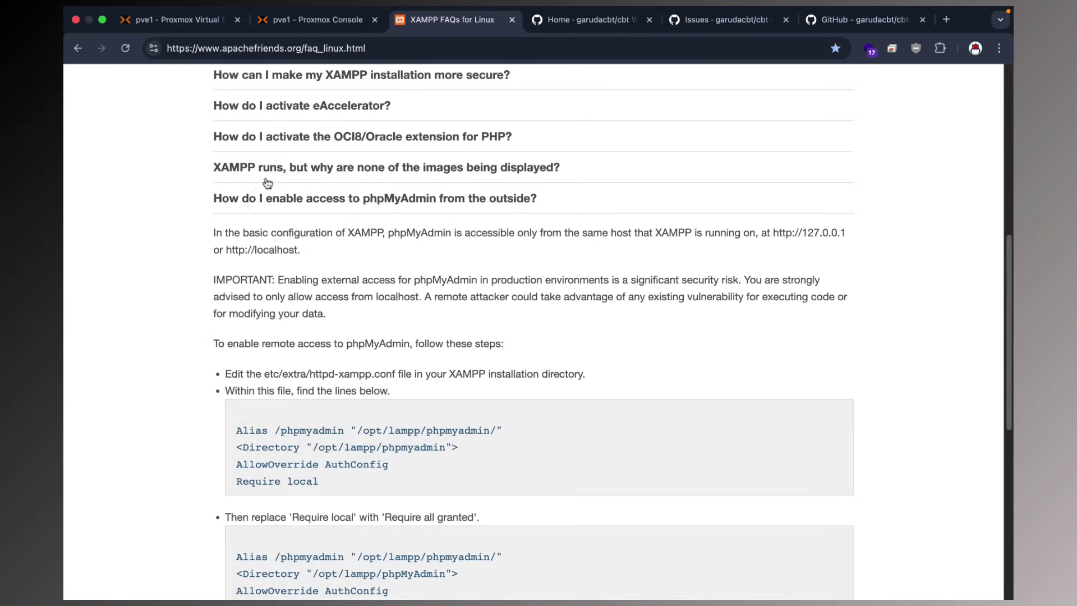
drag(209, 200, 541, 201)
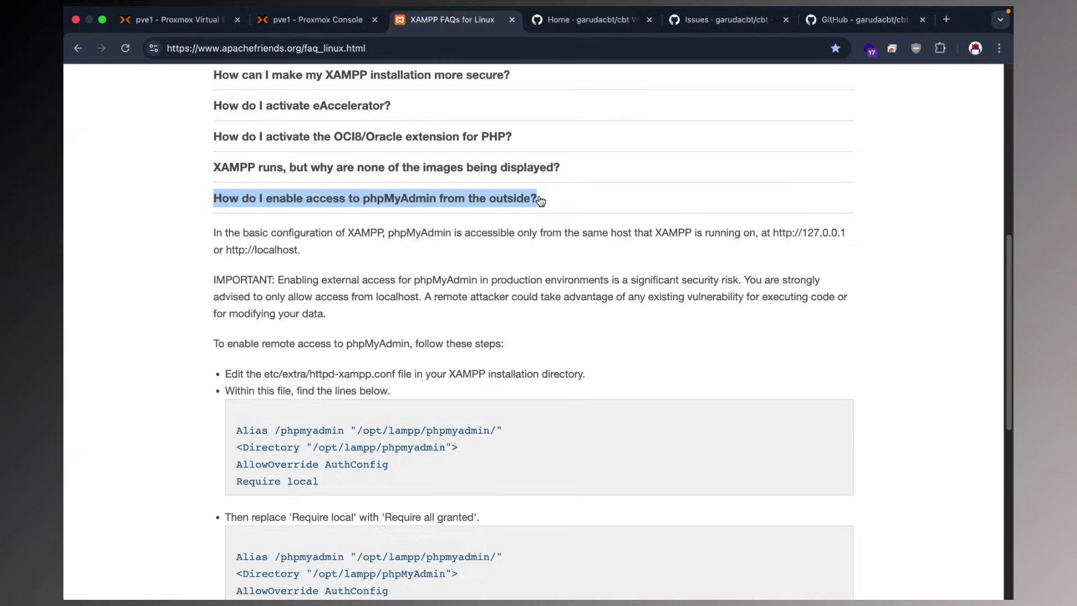
scroll(432, 252, down, 3)
scroll(428, 253, down, 1)
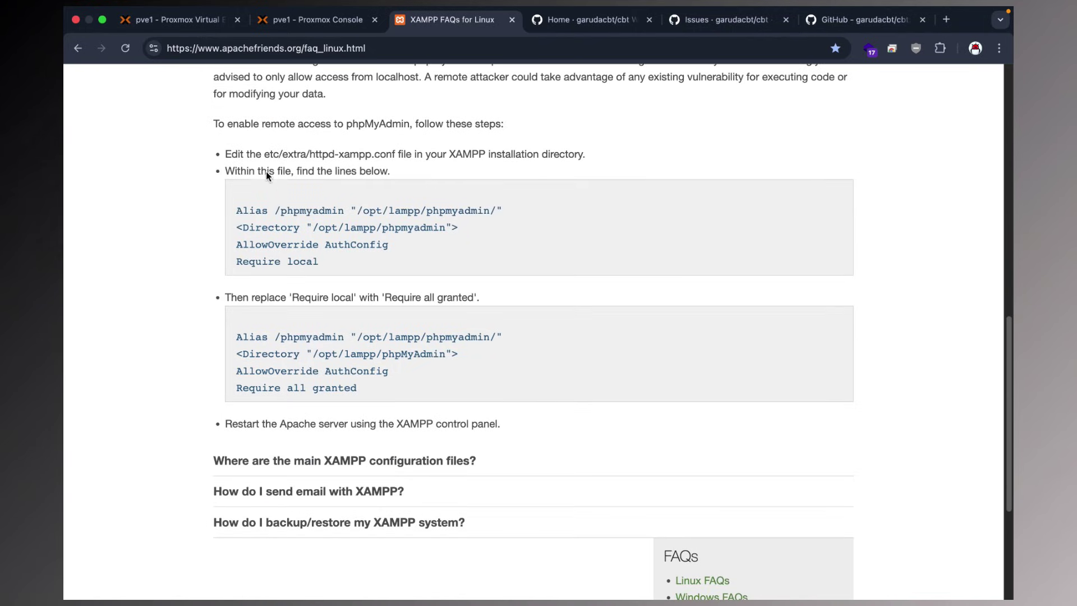
drag(309, 163, 392, 159)
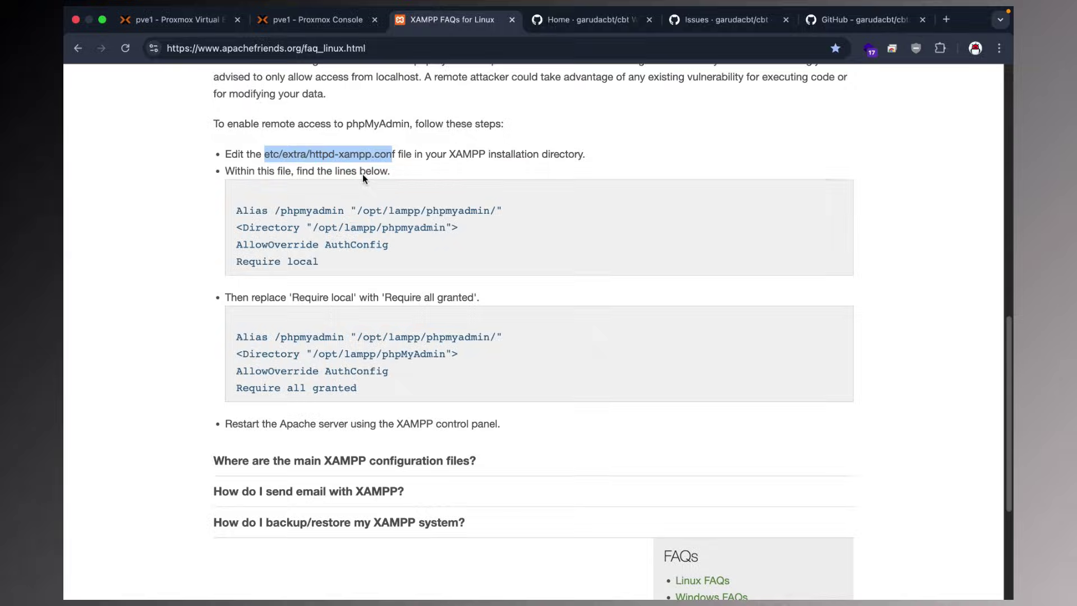
Change the container's shell into /opt/lampp/etc/extra using Tab completion.
click(314, 19)
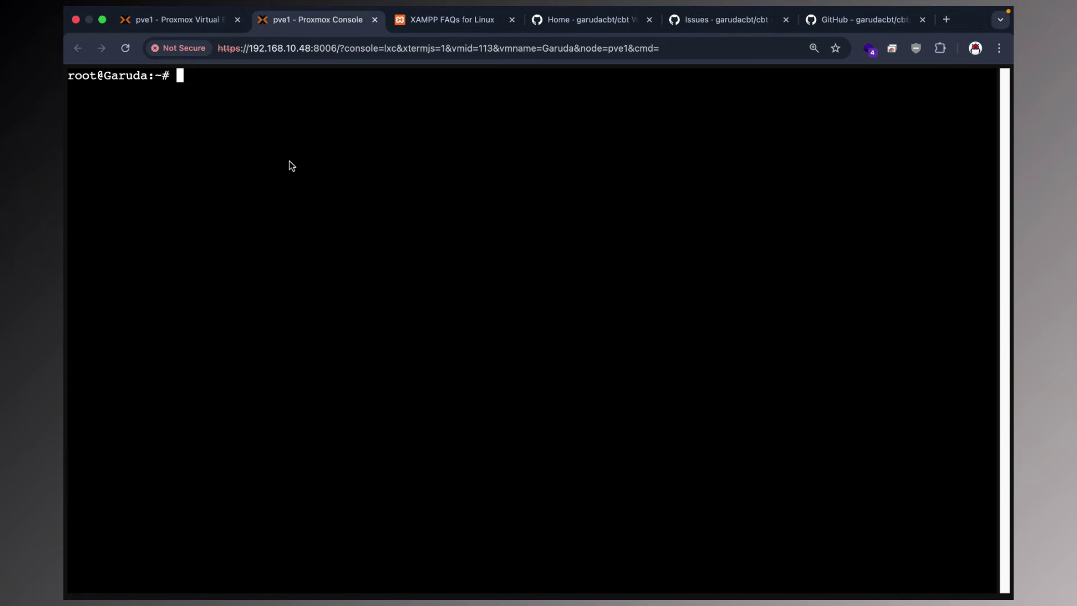
text(cd )
text(/)
text(o)
key(Tab)
text(l)
key(Tab)
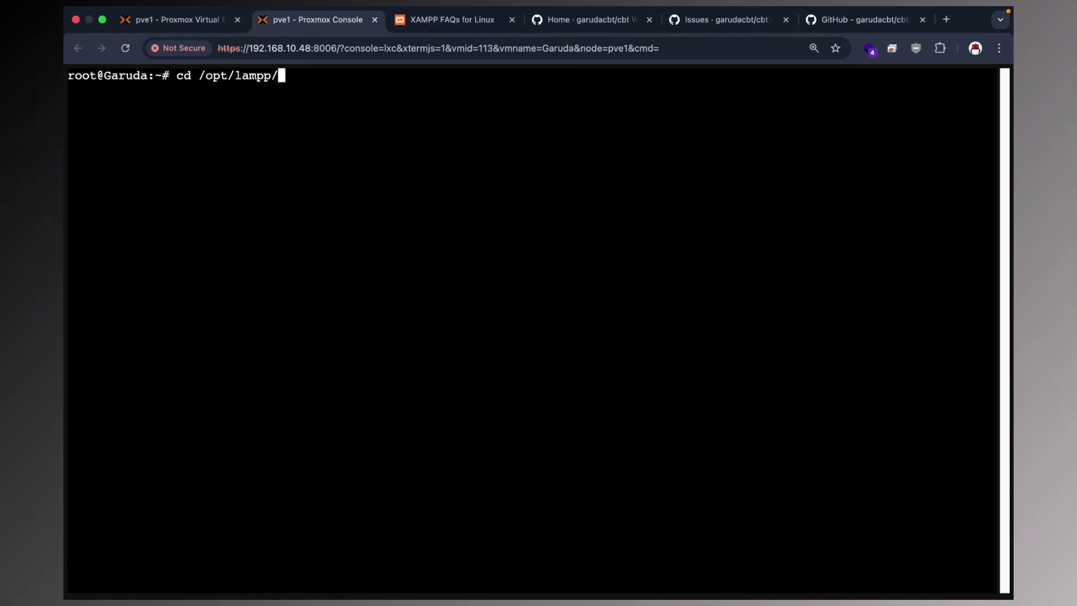
click(447, 19)
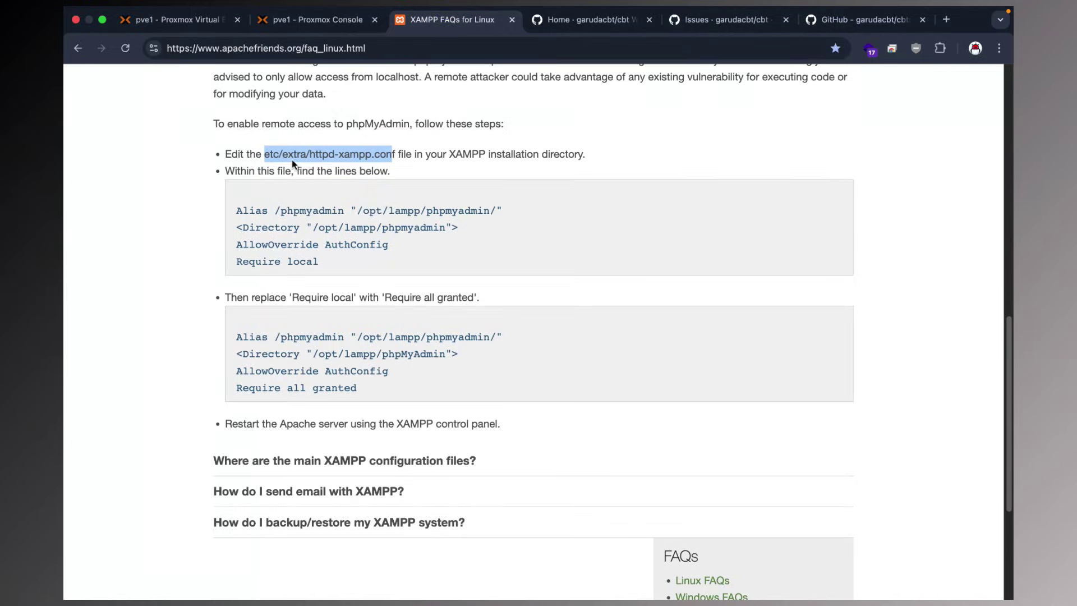
click(286, 24)
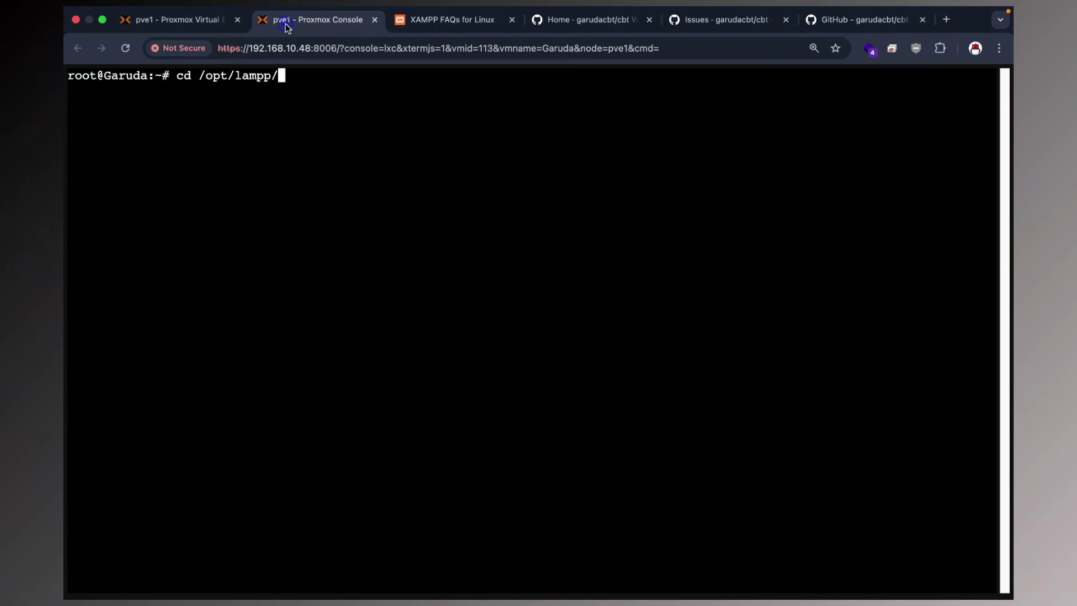
text(et)
key(Tab)
text(ex)
key(Tab)
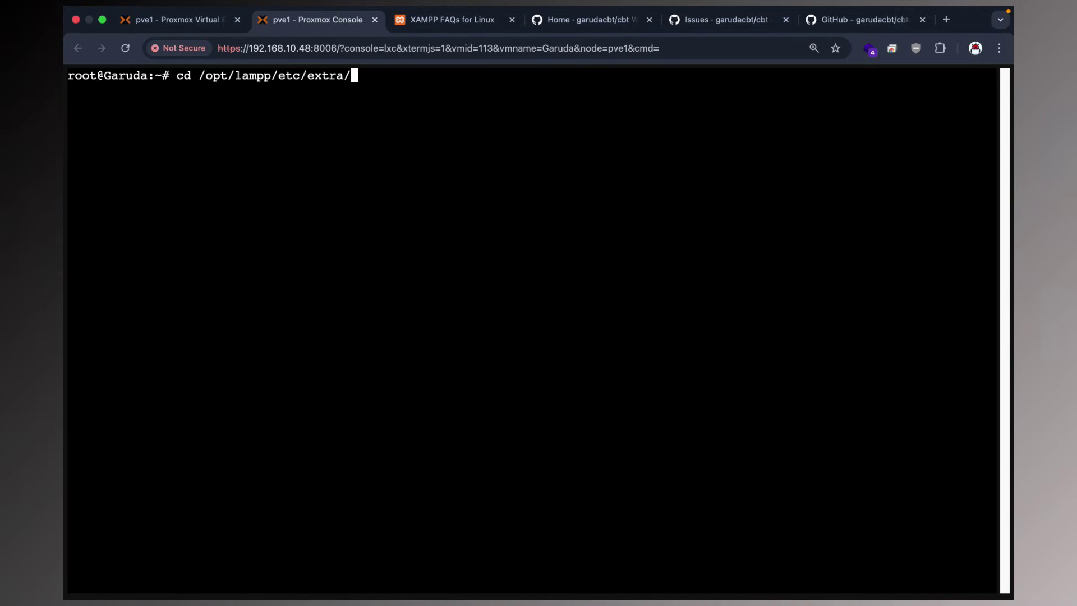
key(Return)
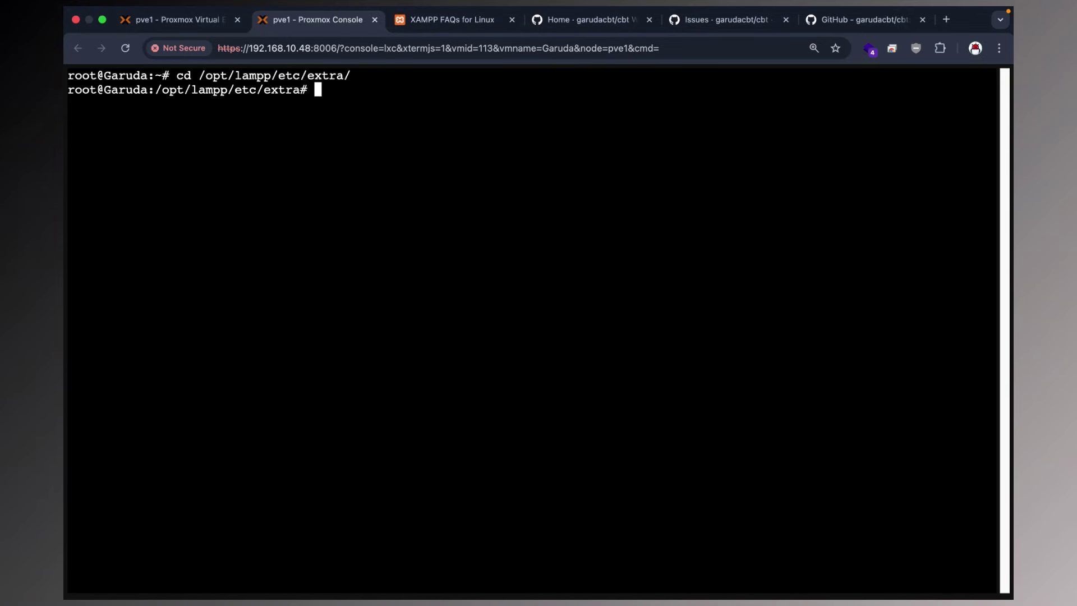
List the folder with ls and ls -al, locate httpd-xampp.conf, and begin a nano command.
text(l)
text(s)
key(Return)
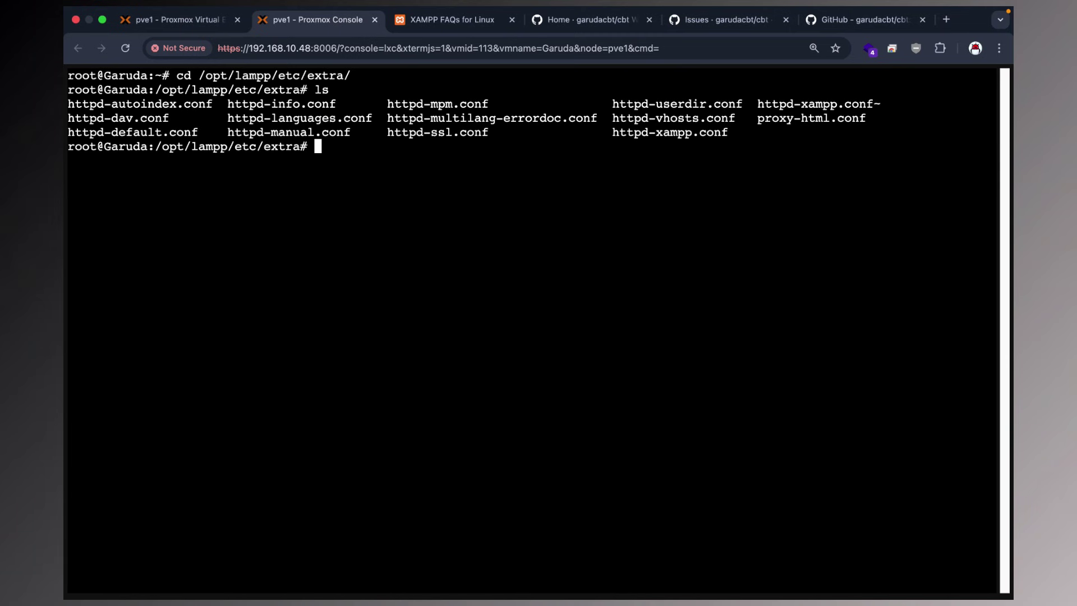
text(ls -al)
key(Return)
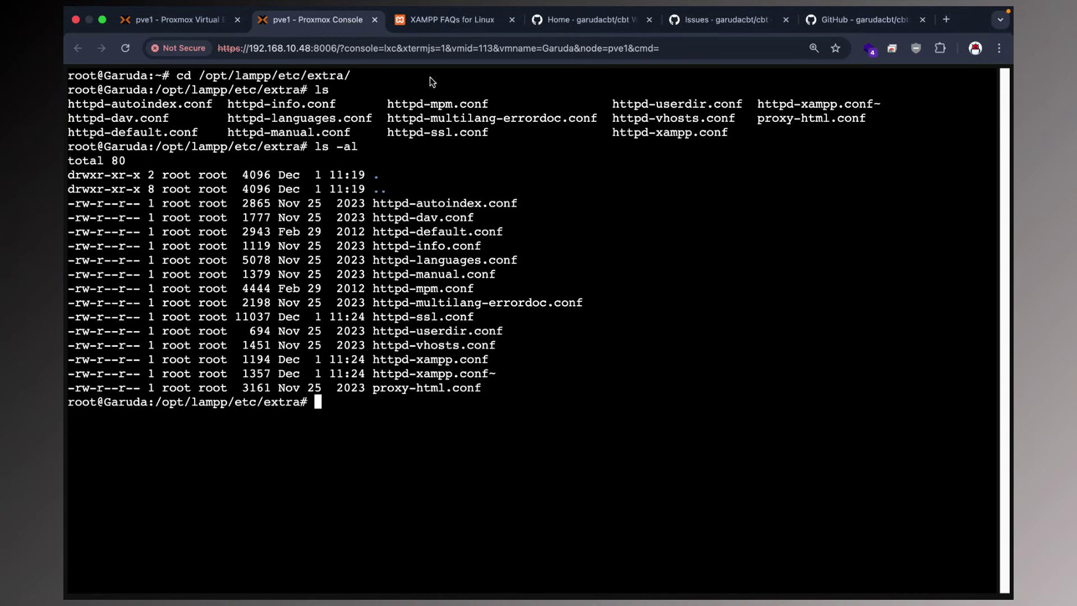
click(432, 24)
click(348, 158)
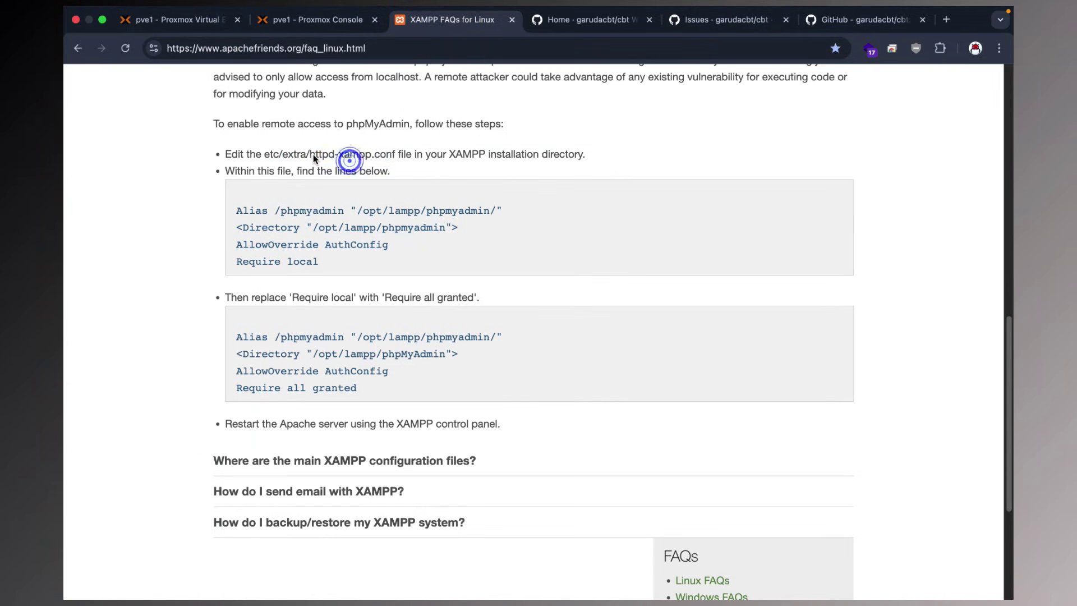
drag(316, 155, 359, 156)
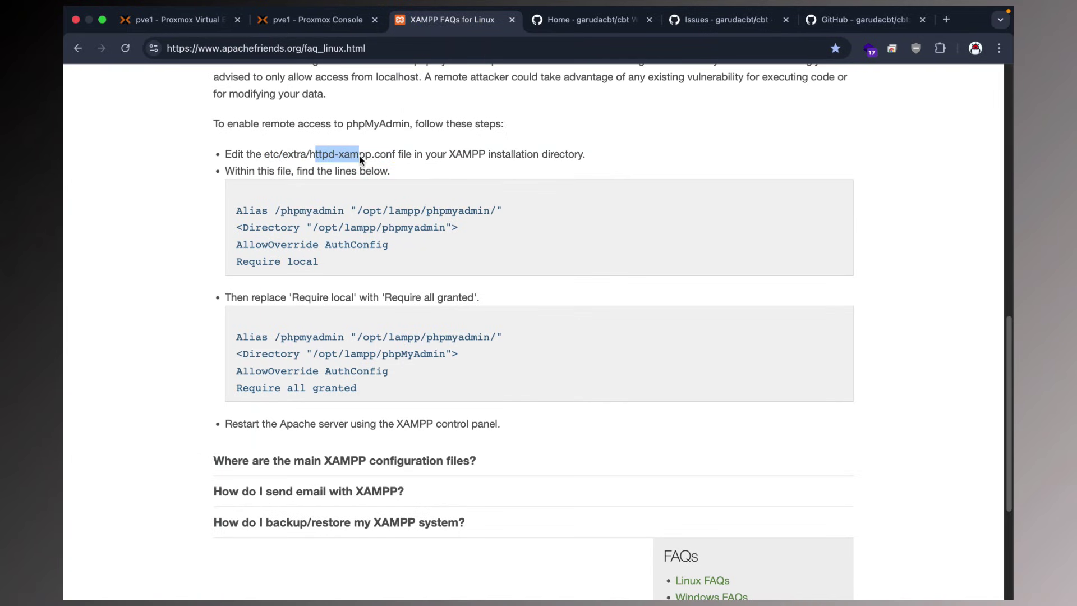
click(320, 25)
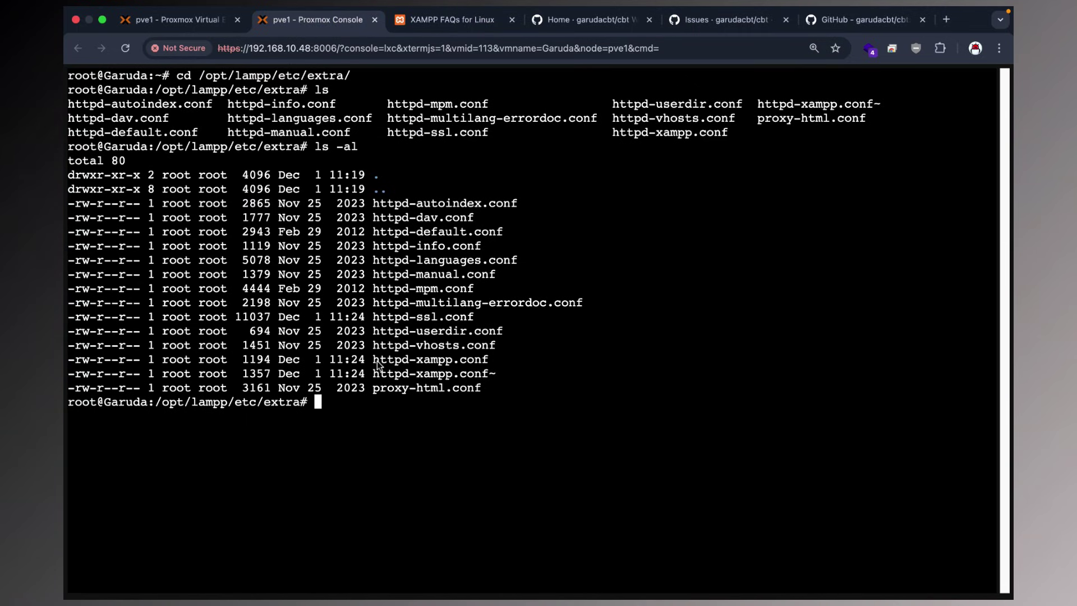
drag(374, 363, 497, 365)
click(501, 365)
text(nano)
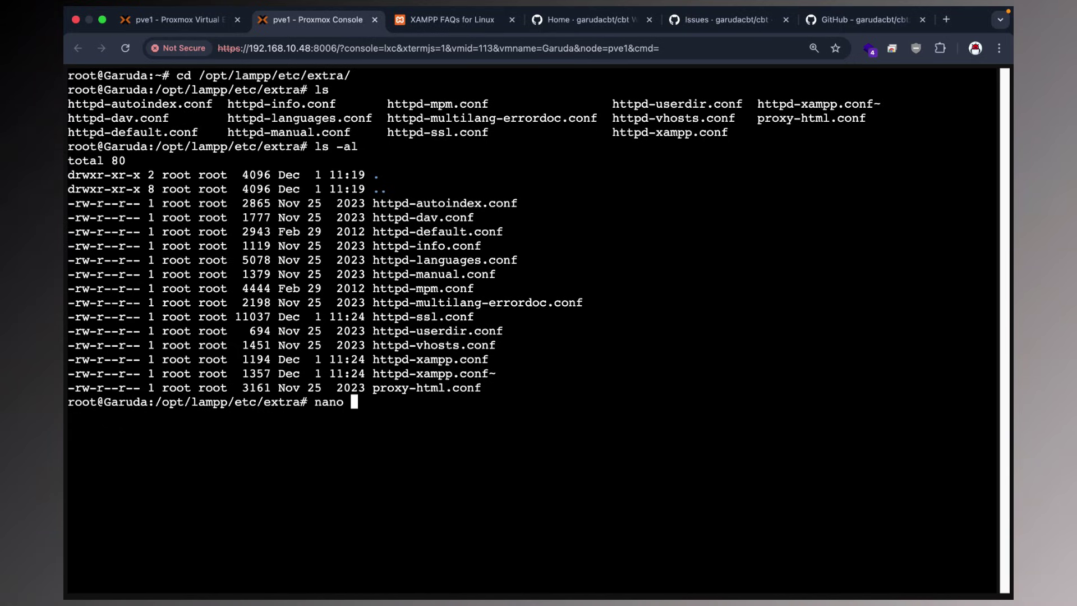
Open httpd-xampp.conf in nano, using Tab to complete 'httpd-x'.
text(httpd-)
text(x)
key(Tab)
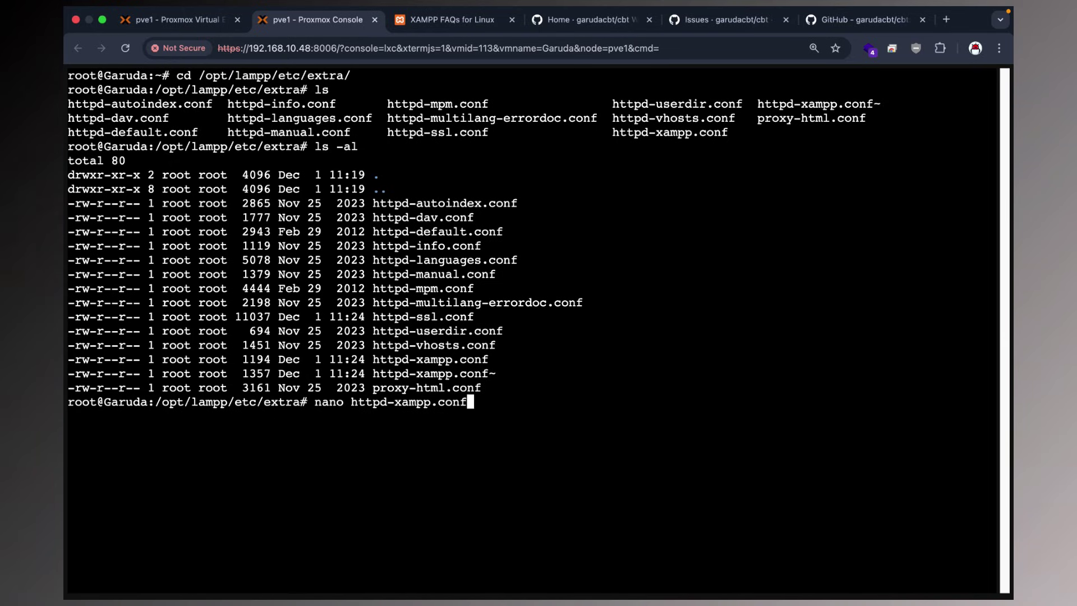
key(Return)
key(Down)
key(Down)
key(Down)
key(Down)
key(Down)
key(Down)
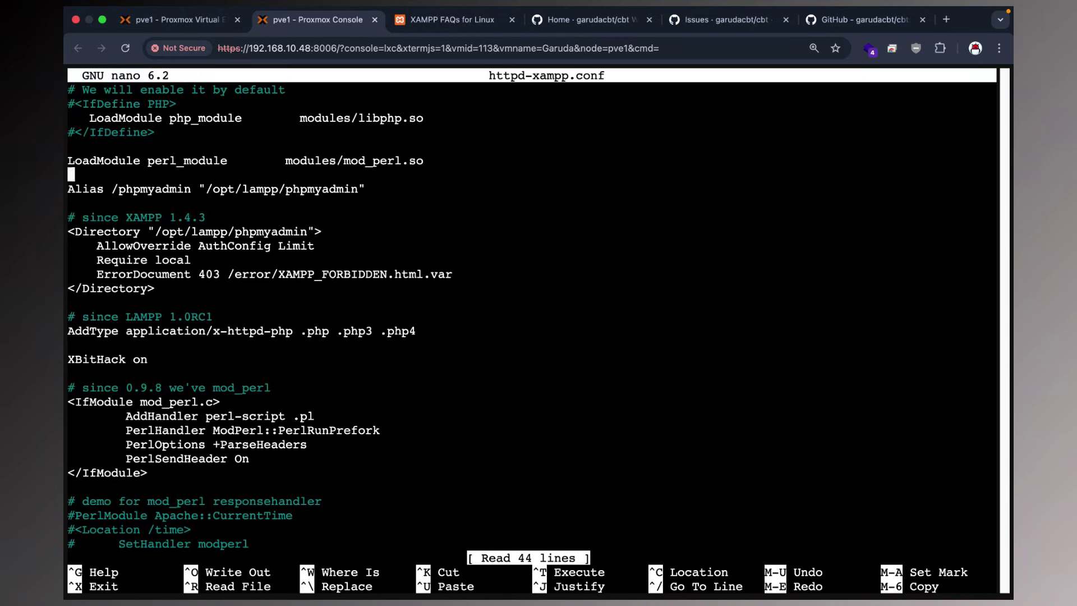
Change the phpMyAdmin block's 'Require local' to 'Require all granted'.
key(Down)
key(Down)
key(Down)
key(Down)
key(Down)
key(Down)
key(Down)
key(Down)
key(Down)
key(Down)
key(Down)
key(Down)
key(Down)
key(Down)
key(Down)
key(Down)
key(Down)
key(Down)
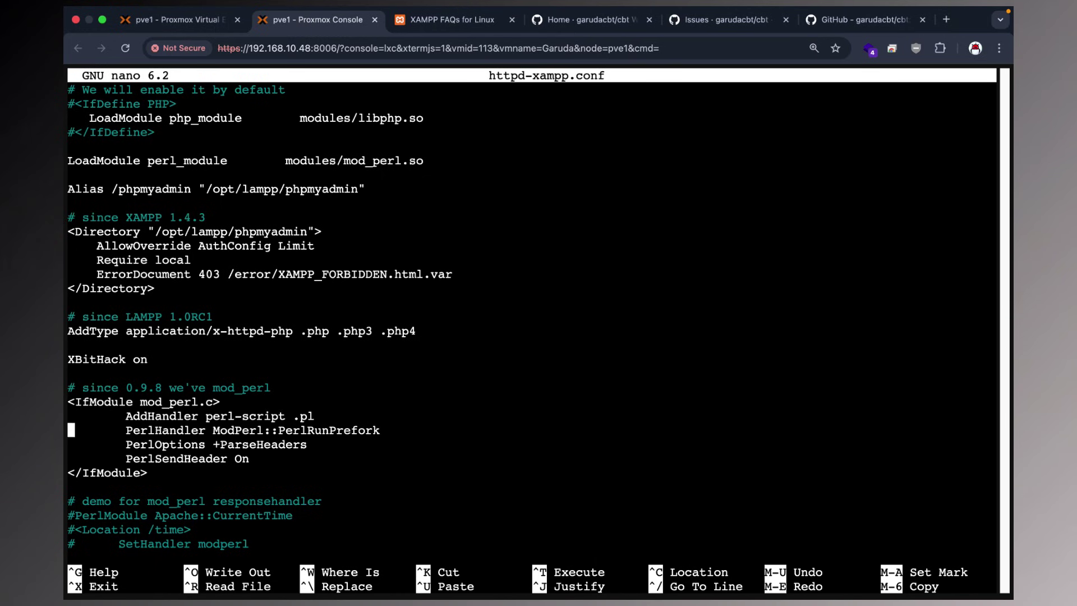
key(Down)
key(Down)
key(Down)
key(Down)
key(Down)
key(Down)
key(Down)
key(Down)
key(Down)
key(Down)
key(Down)
key(Down)
key(Down)
key(Down)
key(Down)
key(Down)
key(Down)
key(Down)
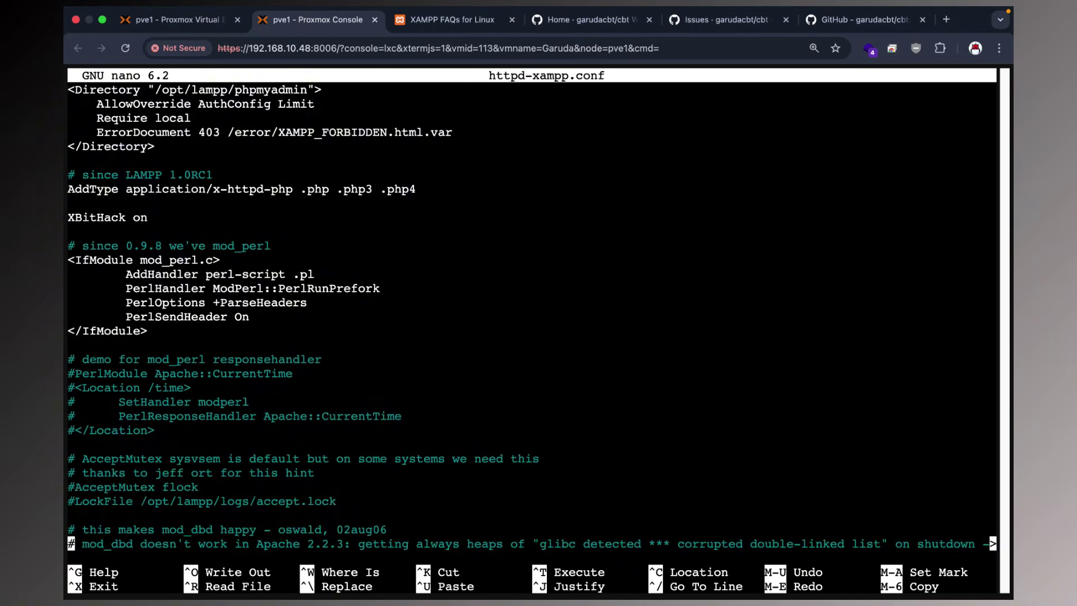
key(Up)
key(Up)
key(Up)
key(Up)
key(Up)
key(Up)
key(Up)
key(Up)
key(Up)
key(Up)
key(Up)
key(Up)
key(Up)
key(Up)
key(Up)
key(Up)
key(Up)
key(Up)
key(Up)
key(Up)
key(Up)
key(Up)
key(Up)
key(Up)
key(Up)
key(Up)
key(Up)
key(Up)
key(Up)
key(Up)
key(Up)
key(Up)
key(Up)
key(Up)
key(Up)
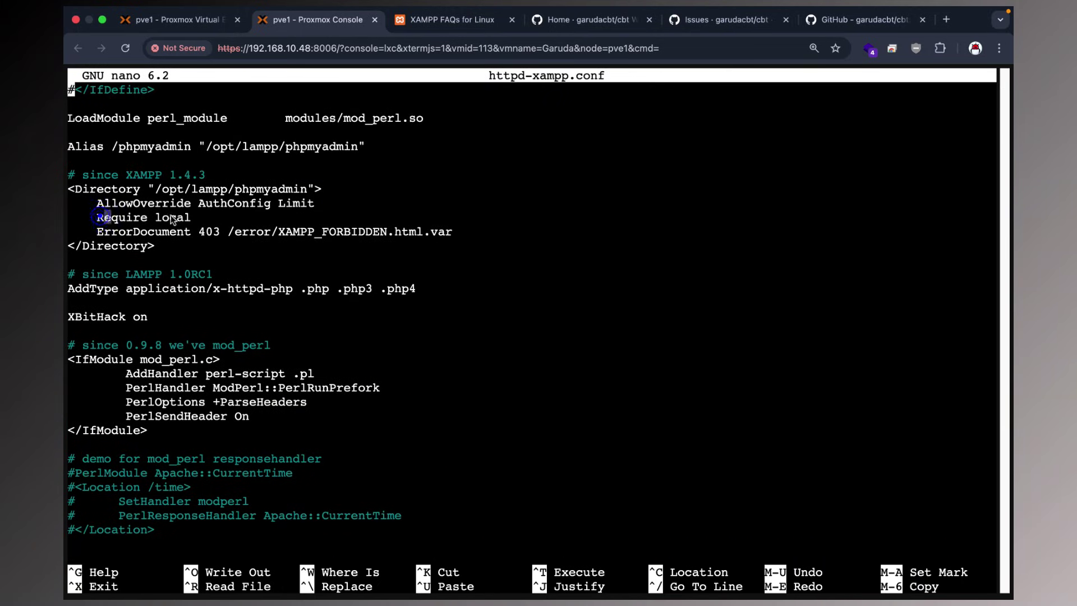
drag(104, 217, 203, 217)
click(255, 232)
key(Down)
key(Down)
key(Down)
key(Down)
key(Down)
key(Down)
key(Down)
key(Down)
key(Down)
key(Right)
key(Right)
key(Right)
key(Right)
key(Right)
key(Right)
key(Right)
key(Right)
key(Right)
key(Right)
key(Right)
key(Right)
key(Right)
key(Right)
key(Right)
key(Right)
key(Right)
key(BackSpace)
key(BackSpace)
key(BackSpace)
key(BackSpace)
key(BackSpace)
text(all granted)
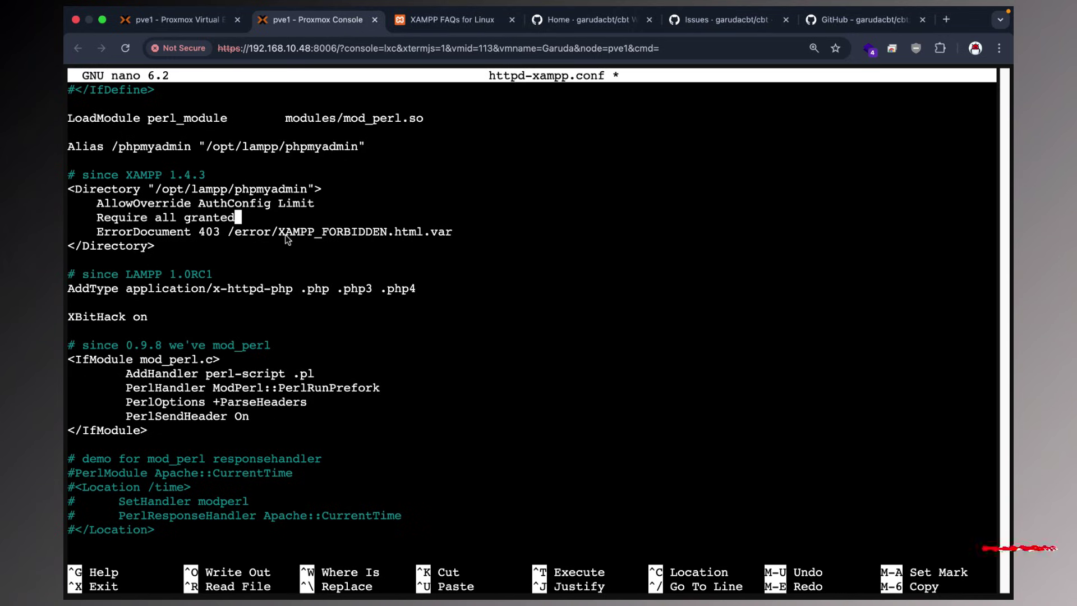
Save httpd-xampp.conf, exit nano, and clear the terminal.
key(ctrl+o)
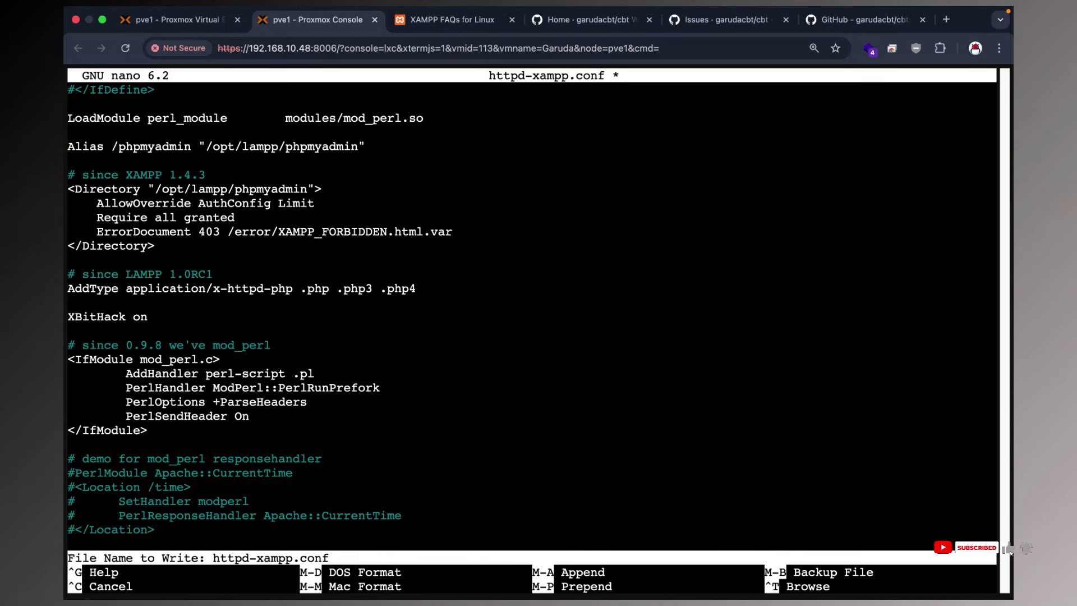
key(Return)
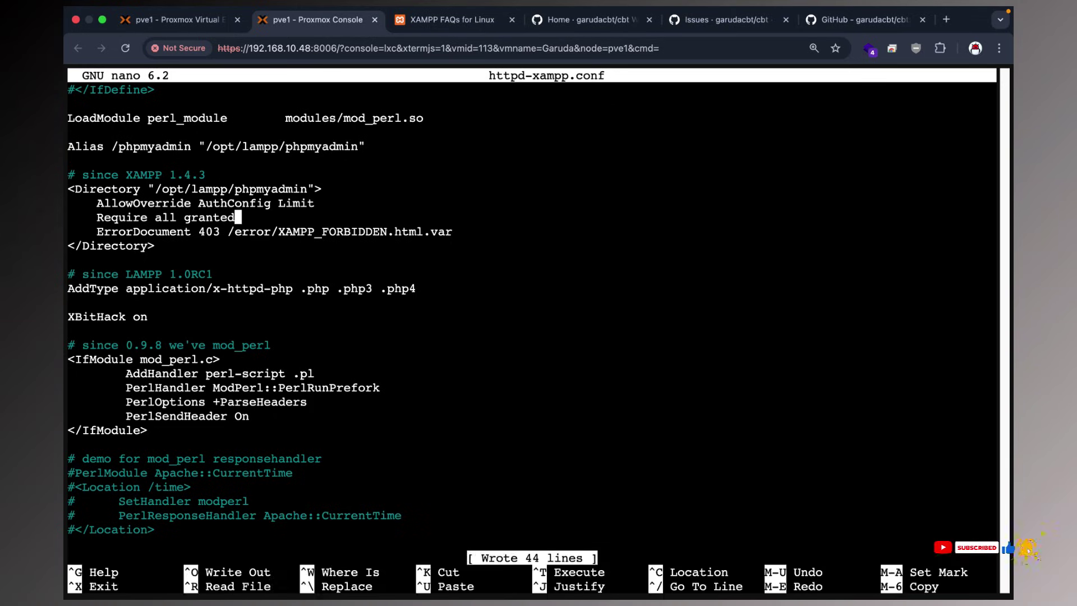
key(ctrl+x)
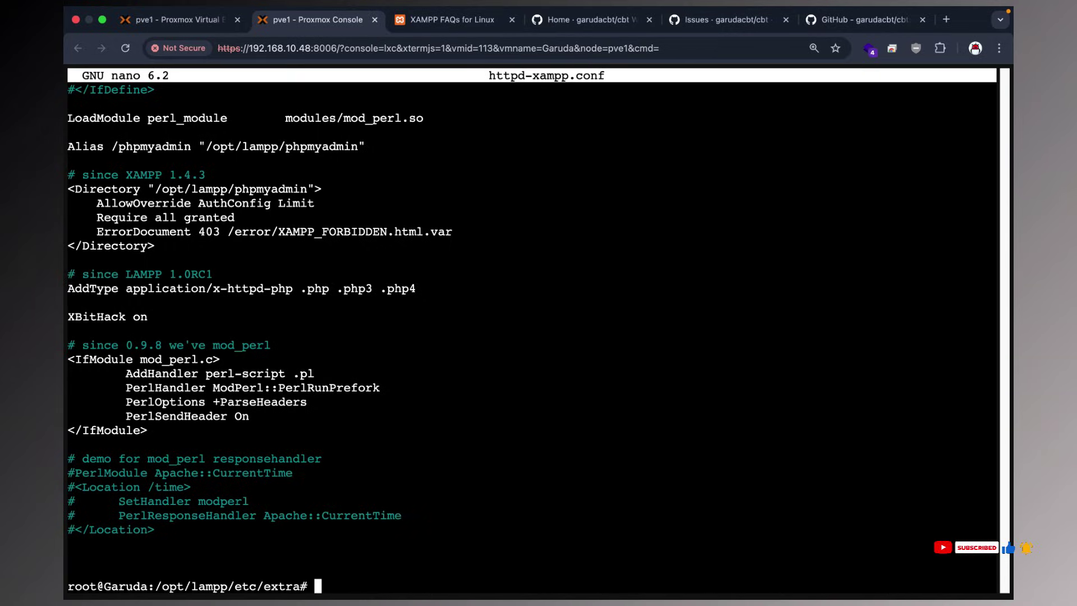
text(clear)
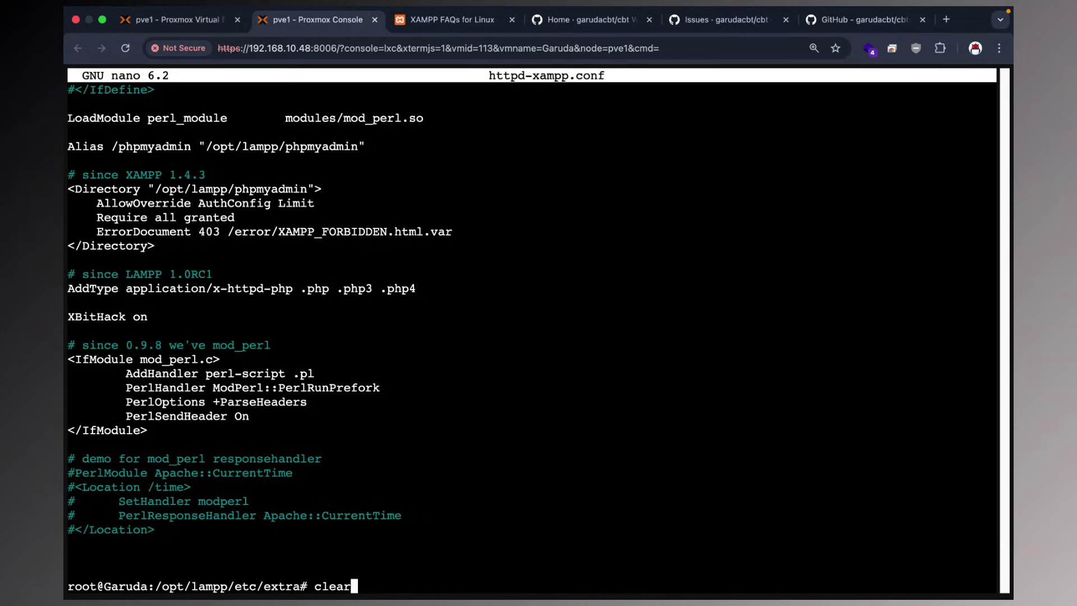
key(Return)
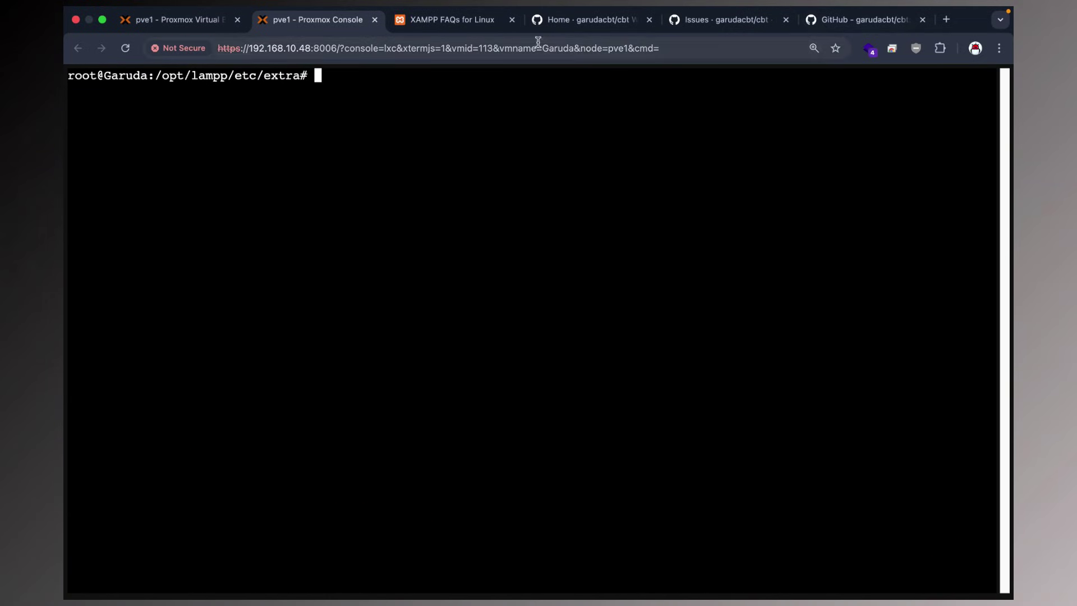
Load 192.168.10.84 in a new tab and try phpMyAdmin, which still returns Error 403.
click(947, 18)
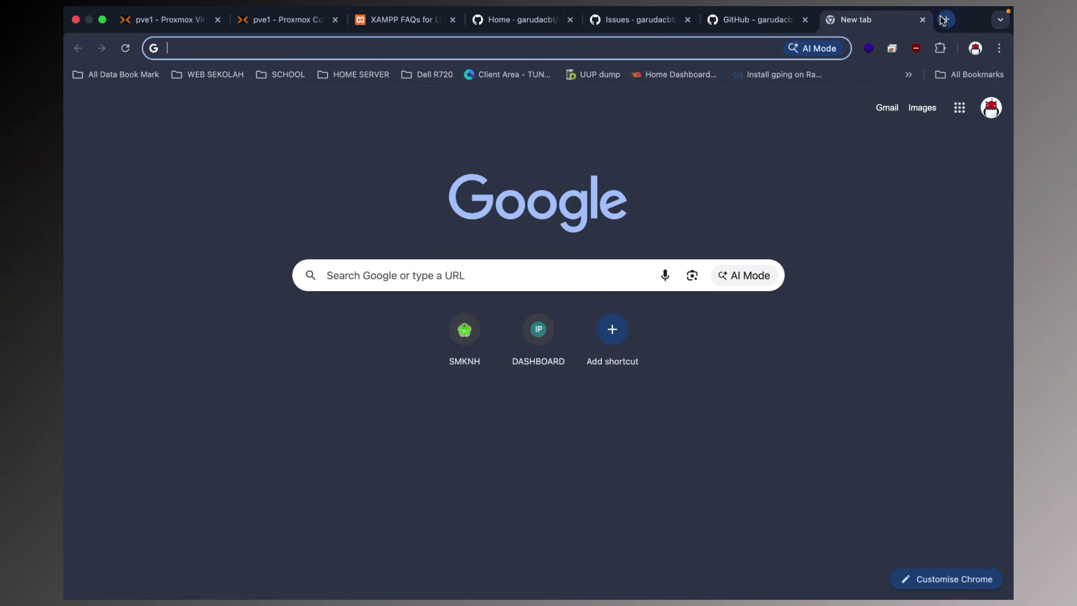
text(192.168)
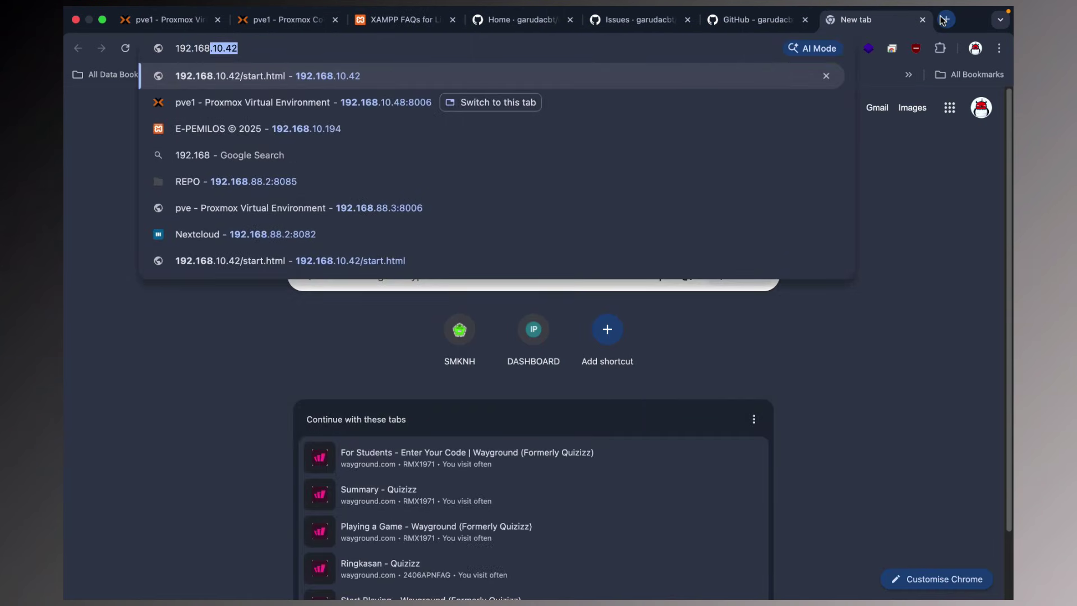
text(.10.84)
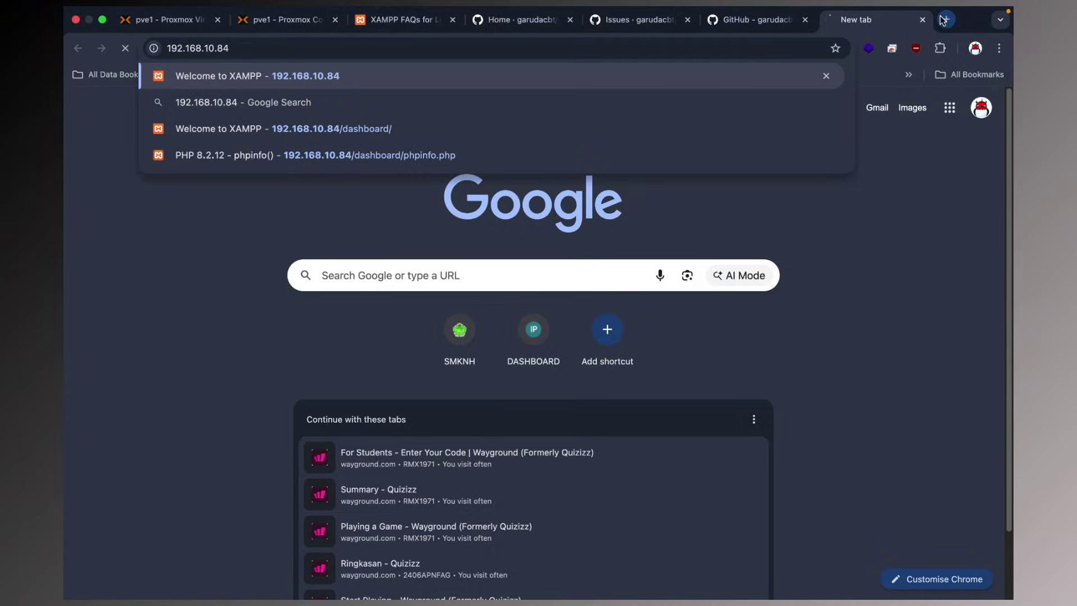
key(Return)
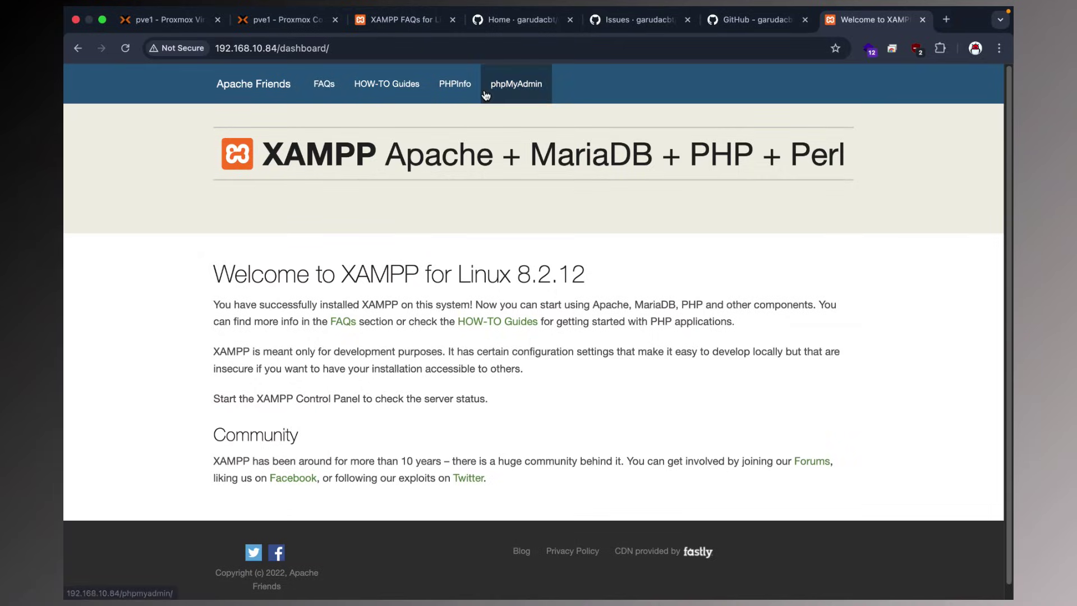
click(487, 89)
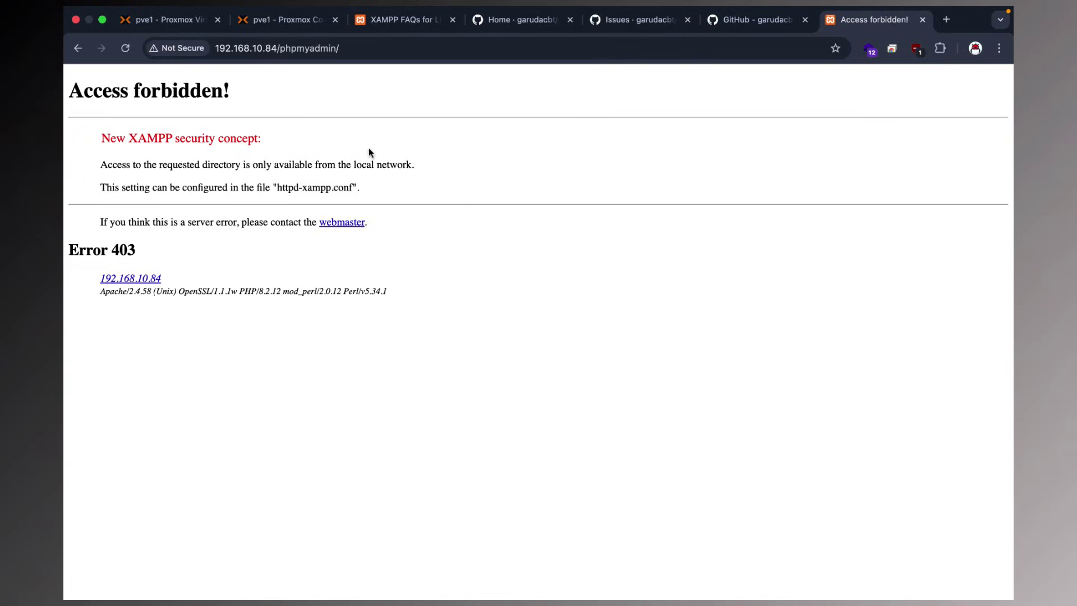
click(302, 22)
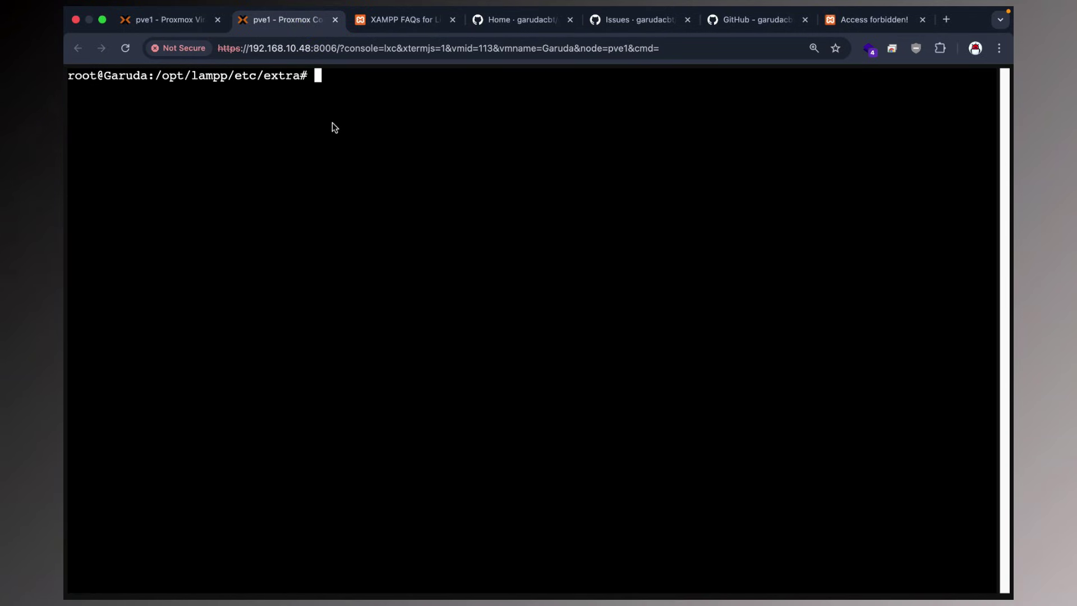
Leave the extra folder with cd .. and return to the home directory.
text(cd ..)
key(Return)
text(cd ..)
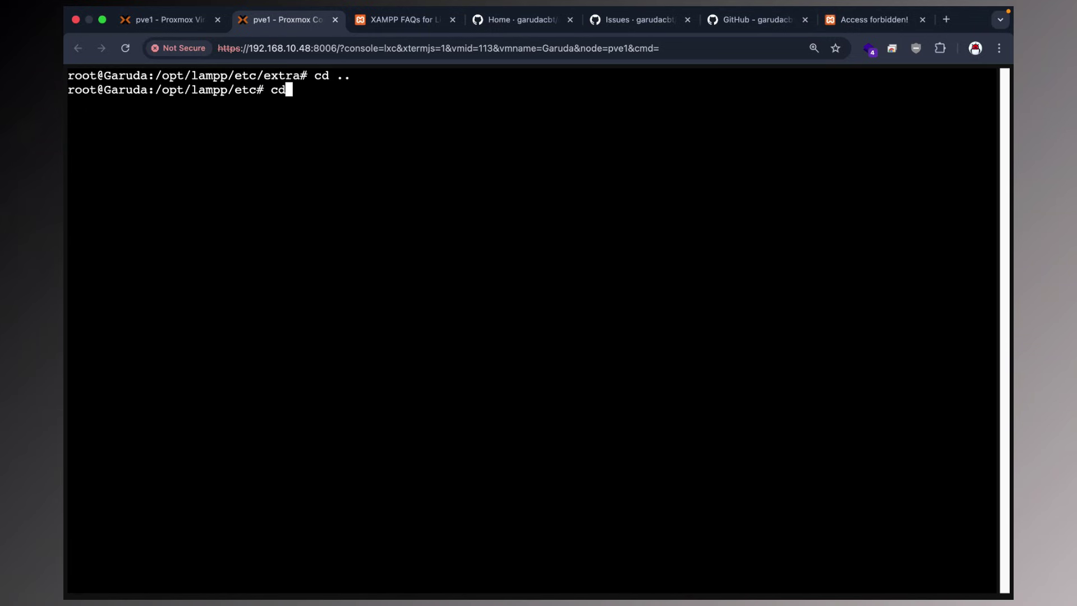
key(Return)
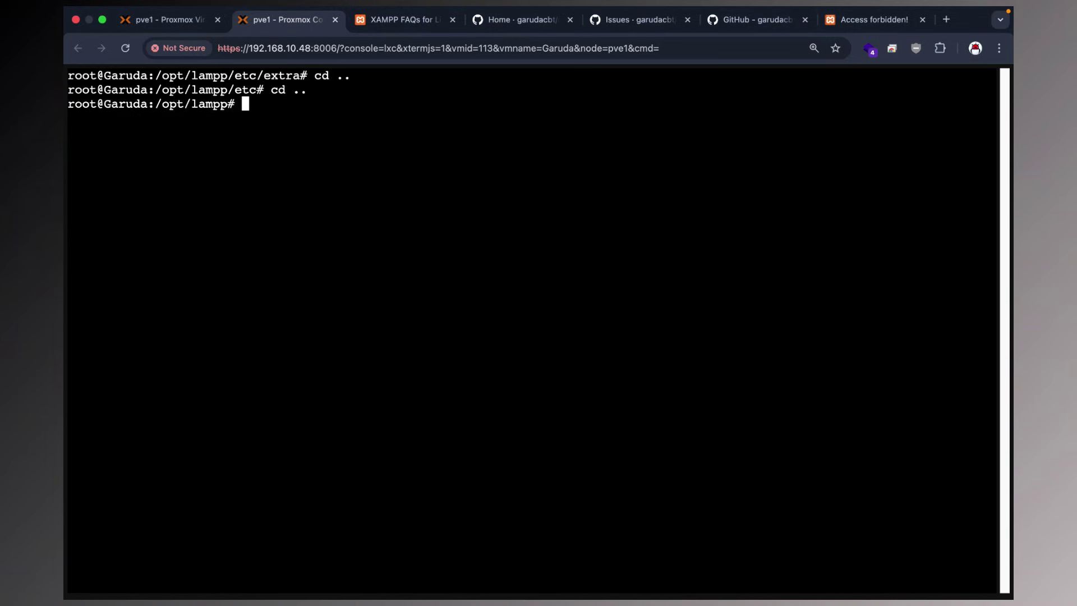
text(x)
key(BackSpace)
text(cd)
key(Return)
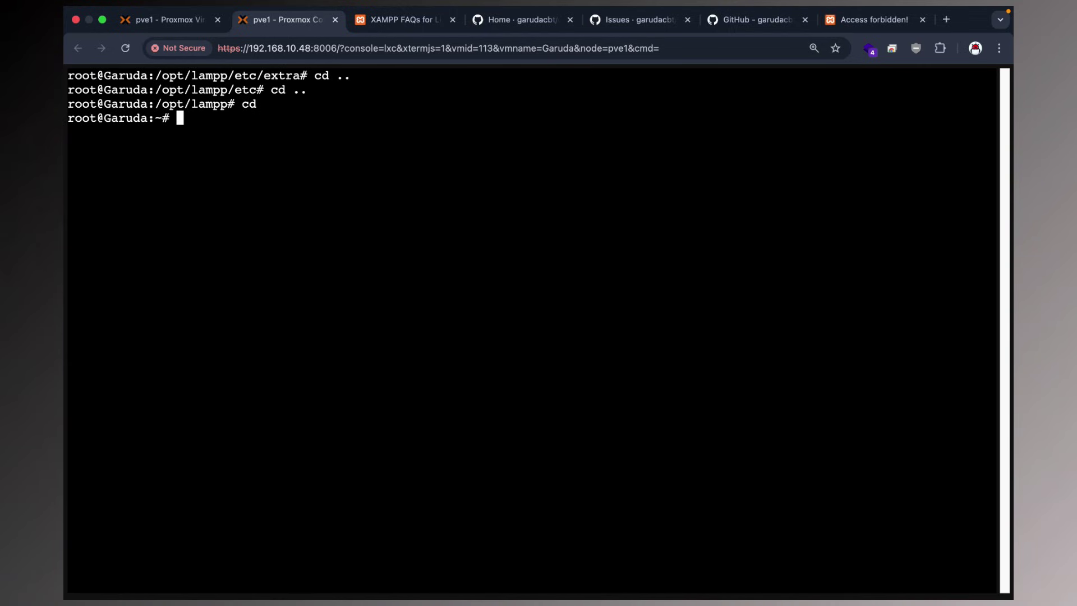
Run '/opt/lampp/xampp restart' to restart Apache, MySQL and ProFTPD.
text(/opt/lampp/)
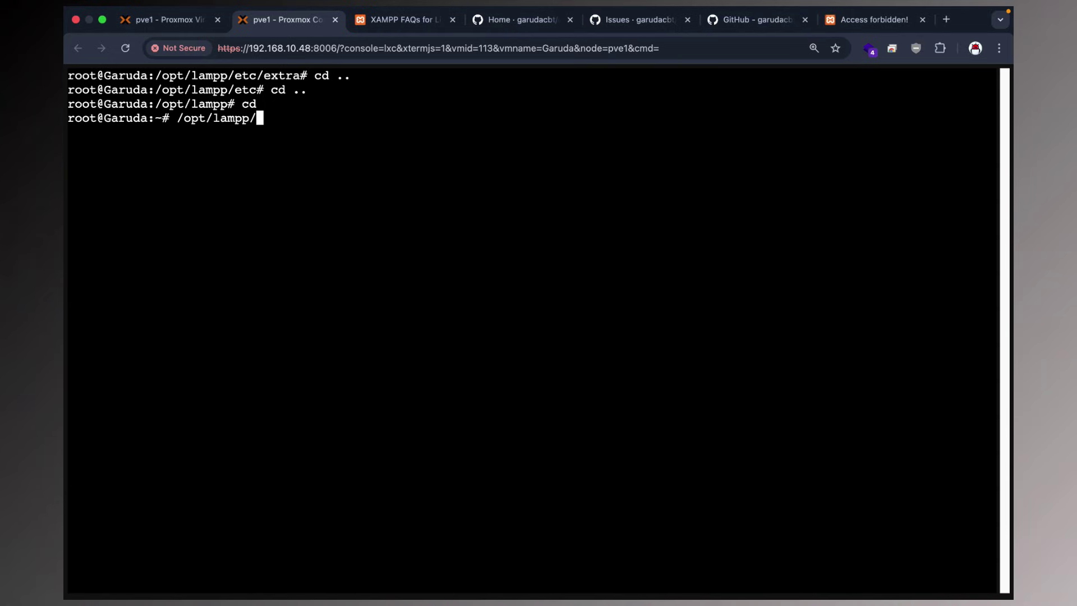
text(x)
key(Tab)
text(restr)
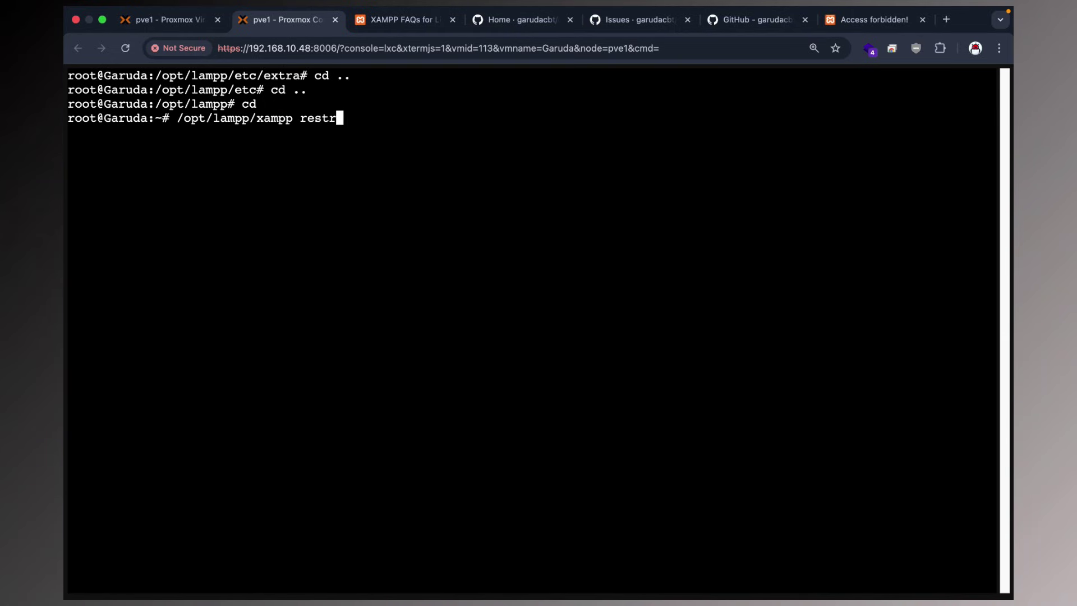
key(BackSpace)
text(art)
key(Return)
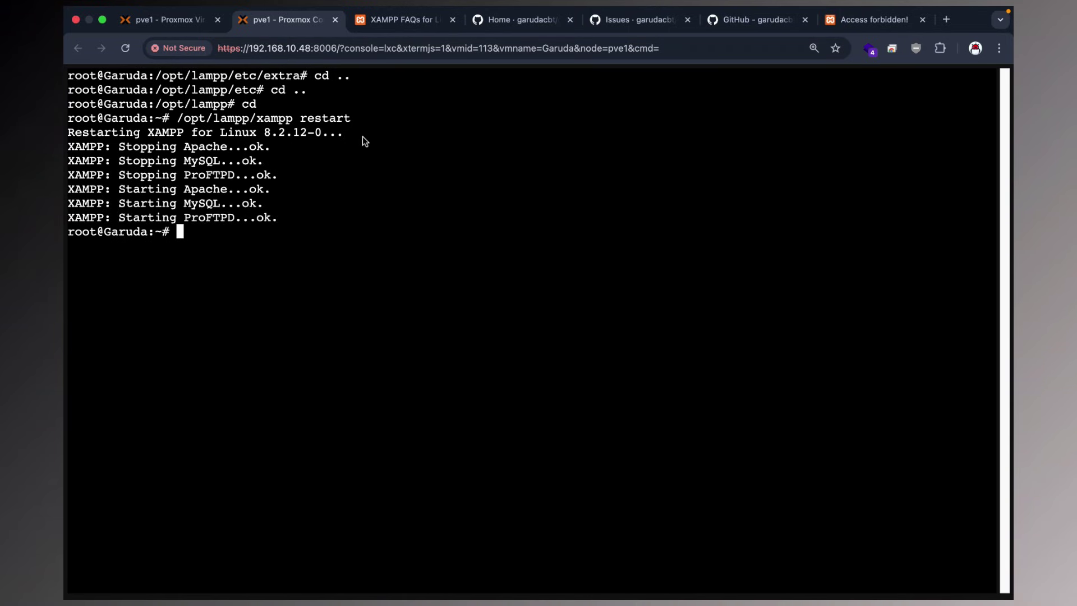
Reload the phpMyAdmin tab to confirm its home page now loads without the 403 error.
click(847, 38)
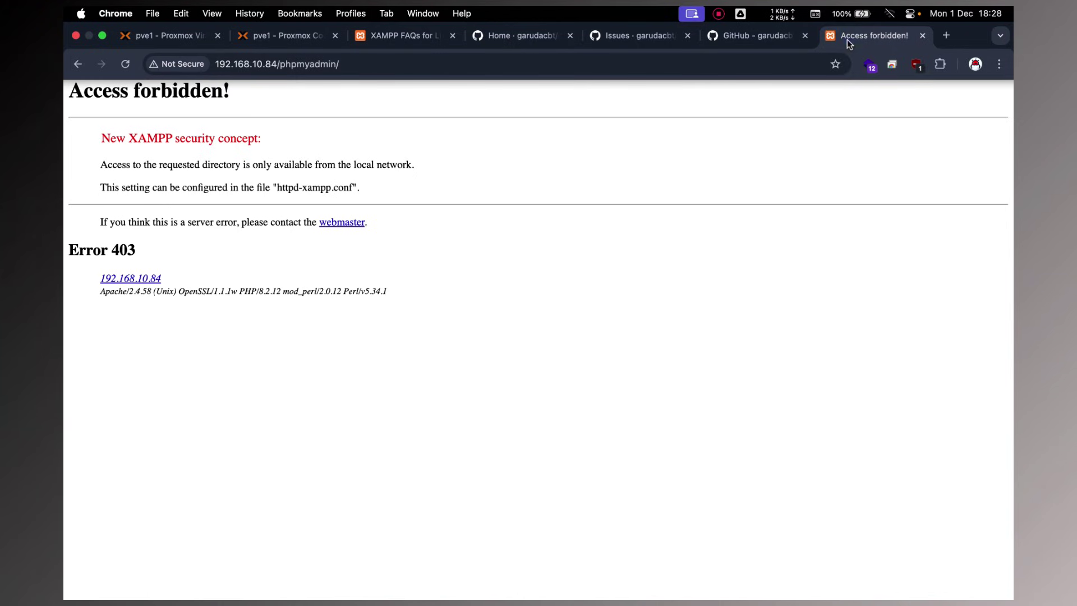
click(125, 49)
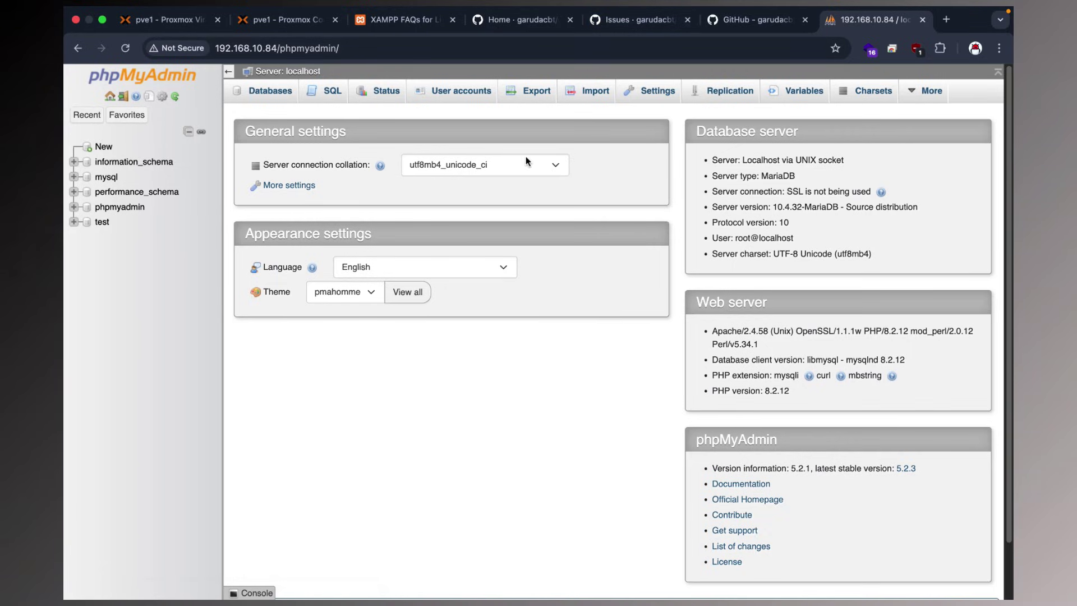
click(283, 22)
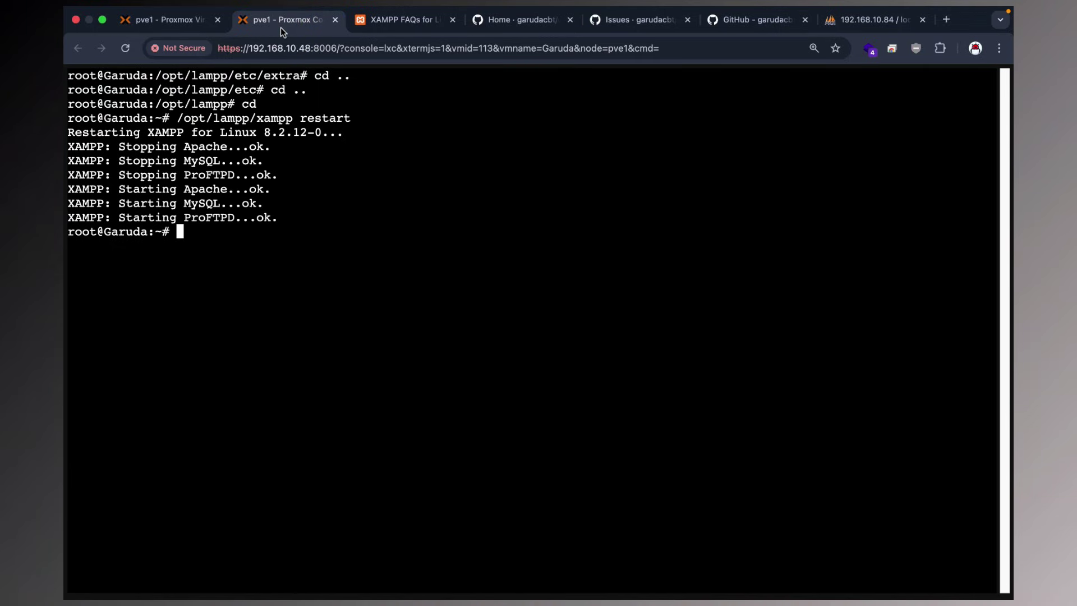
Enter /opt/lampp/phpmyadmin and list it with ls and ls -alh to find config.inc.php.
text(cd /opt/la)
key(Tab)
text(php)
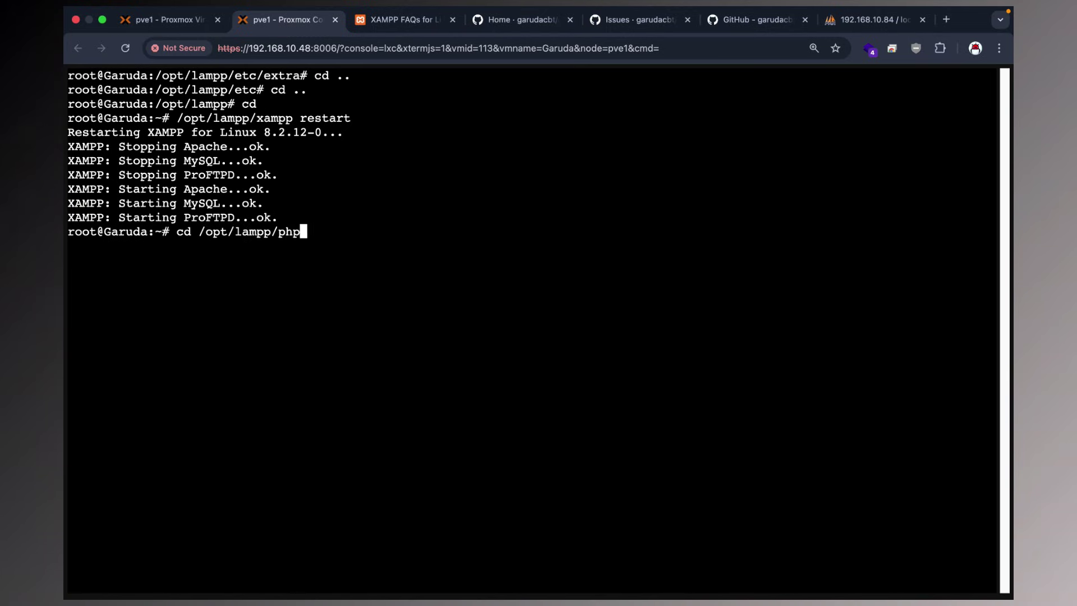
text(m)
key(Tab)
key(Return)
text(ls)
key(Return)
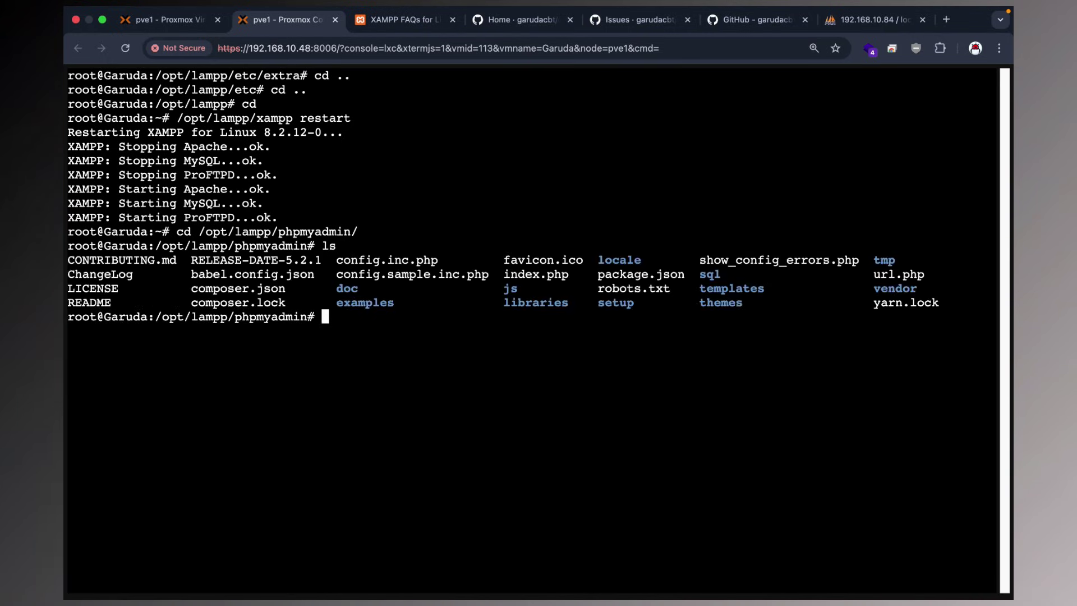
text(ls -alh)
key(Return)
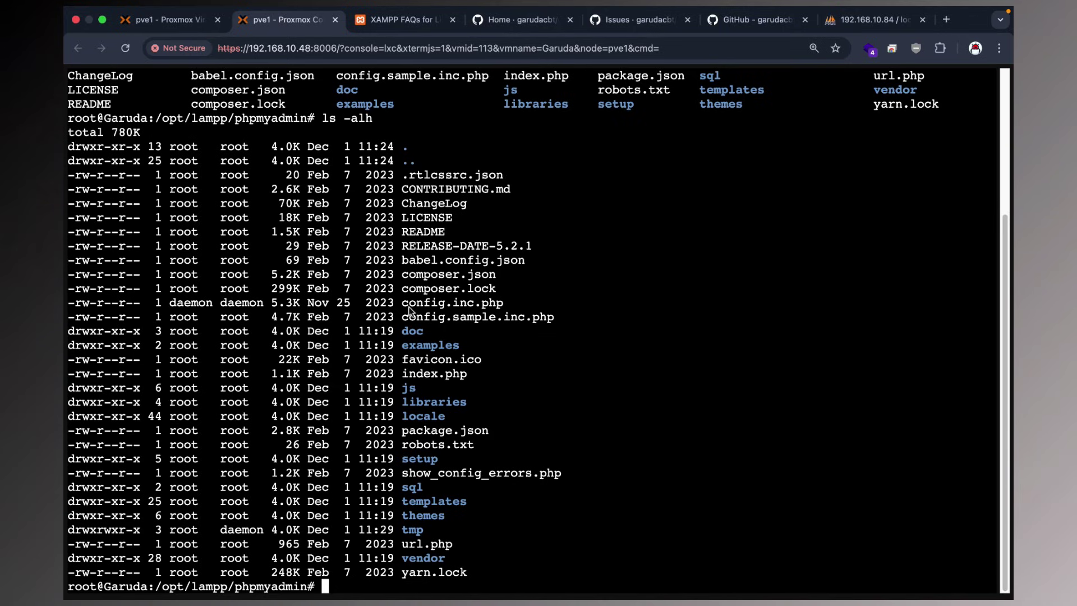
drag(405, 305, 507, 309)
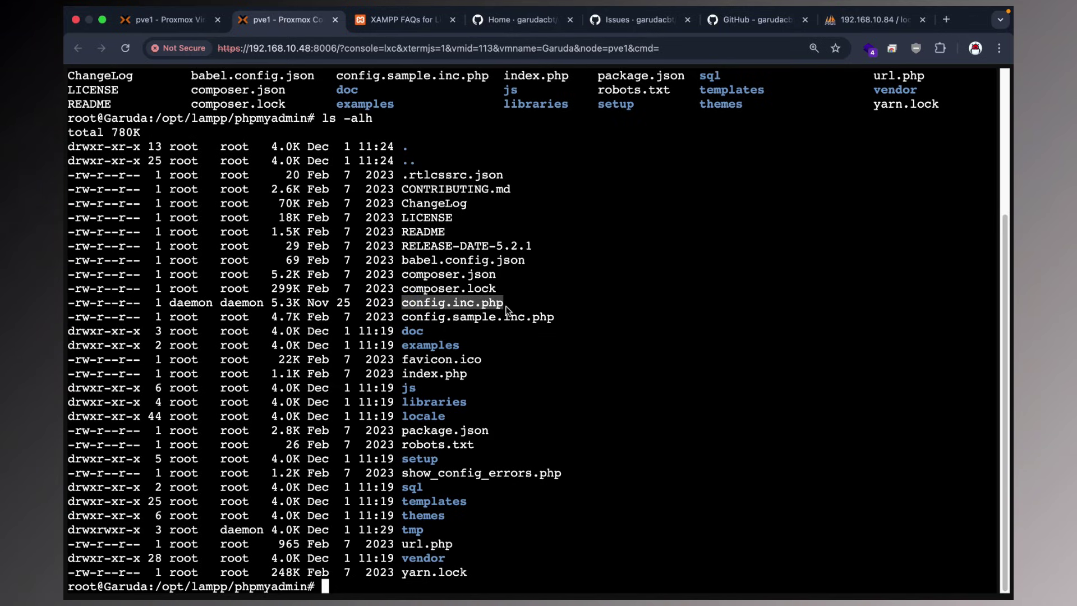
Open config.inc.php in nano and move to the blowfish_secret value.
text(nano  con)
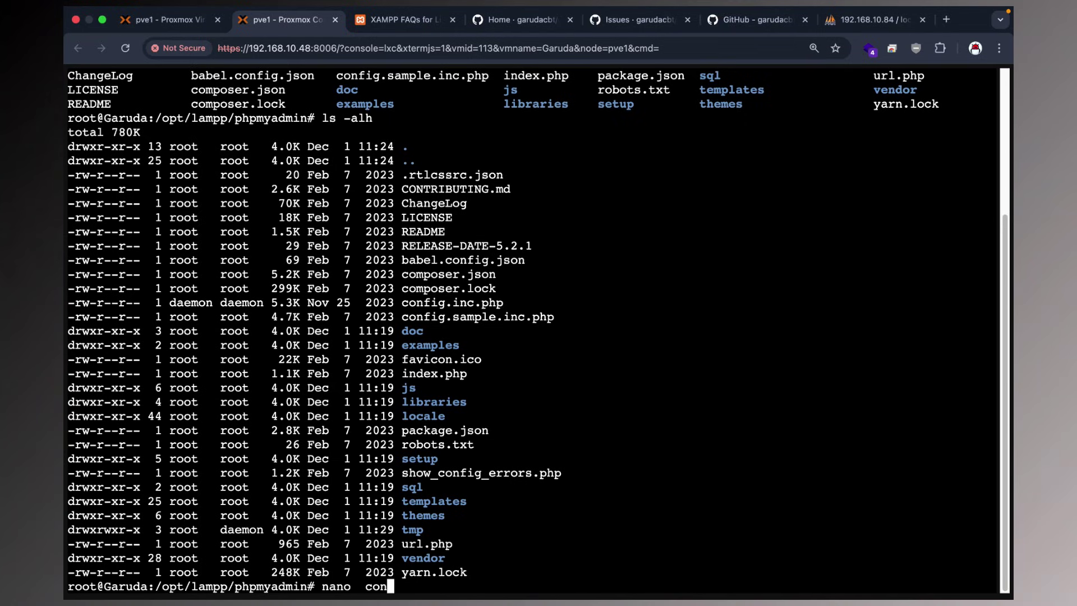
text(fig.inc.php)
key(Return)
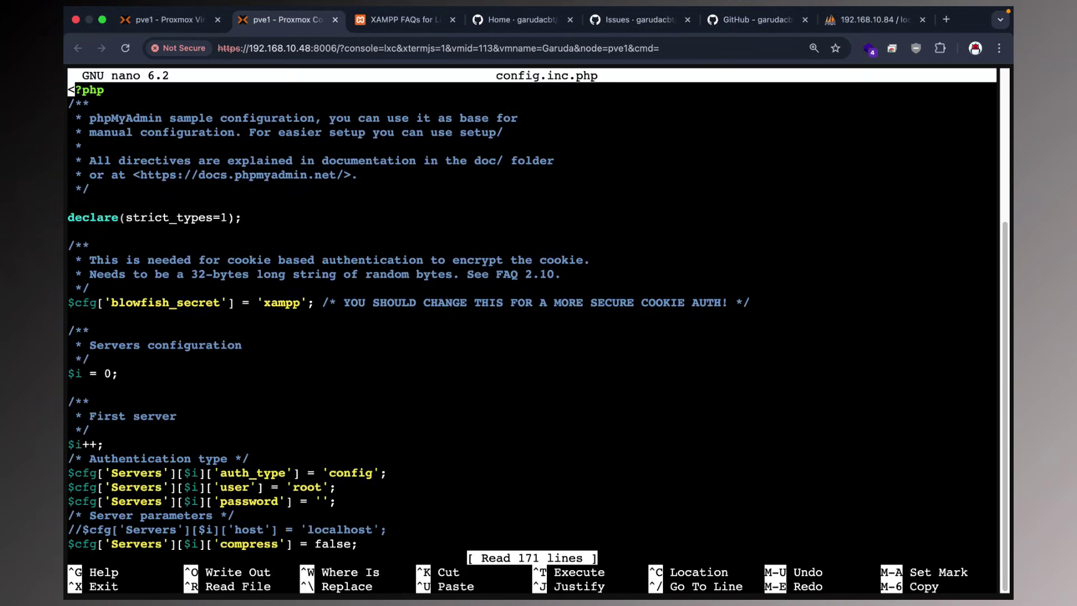
key(Down)
key(Down)
key(Down)
key(Down)
key(Down)
key(Down)
key(Down)
key(Down)
key(Down)
key(Down)
key(Down)
key(Down)
key(Down)
key(Down)
key(Down)
key(Right)
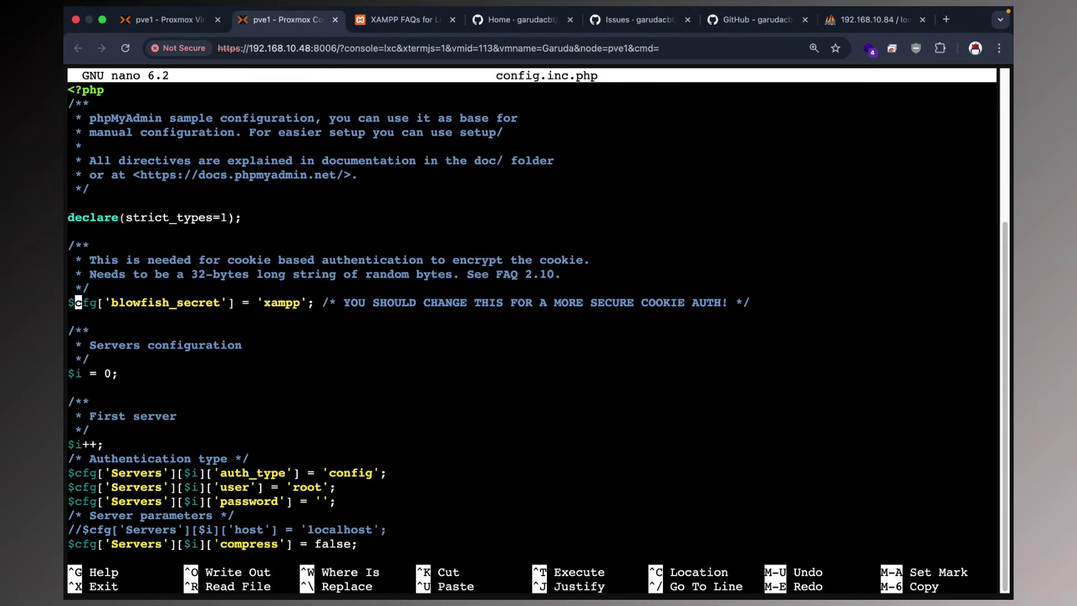
key(Right)
key(Right)
key(Right)
key(Right)
key(Right)
key(Right)
key(Right)
key(Right)
key(Right)
key(Right)
key(Right)
key(Right)
key(Right)
key(Right)
key(Right)
key(Right)
key(Right)
key(Right)
key(Right)
key(Right)
key(Right)
key(Right)
key(Right)
key(Right)
key(Right)
key(Right)
key(Right)
key(Right)
key(Right)
key(Right)
key(Right)
Search Google for 'blowfish secret generator phpmyadmin' in a new tab.
click(946, 20)
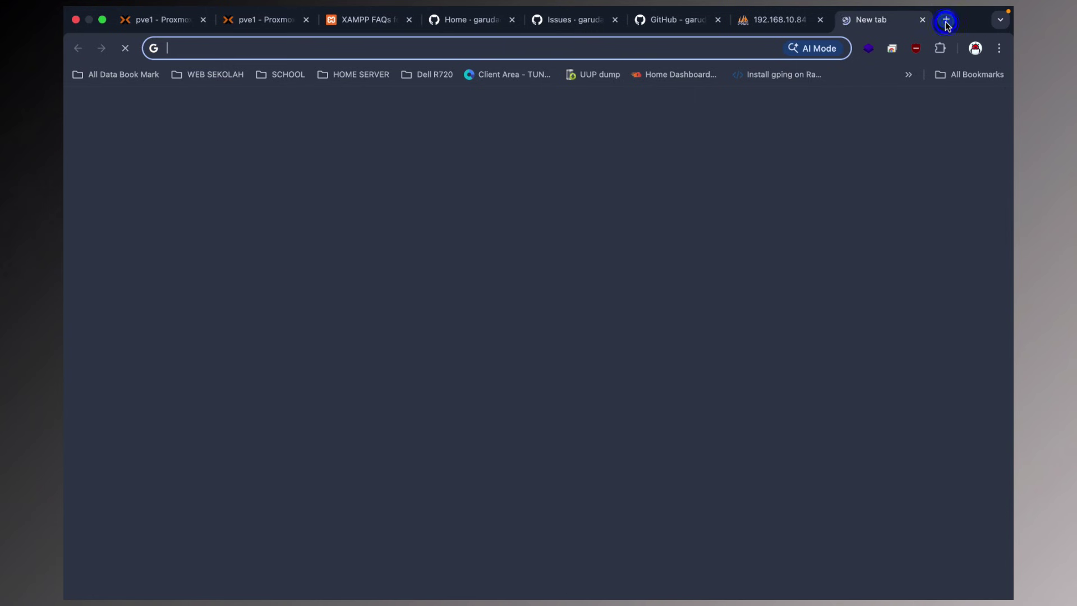
text(gogole)
key(Return)
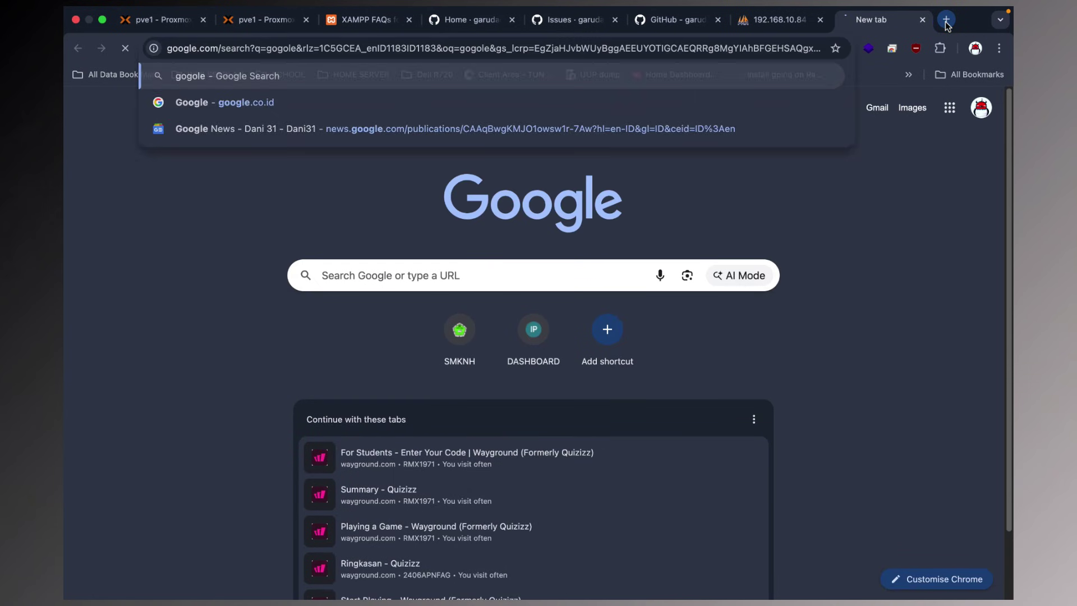
double_click(314, 104)
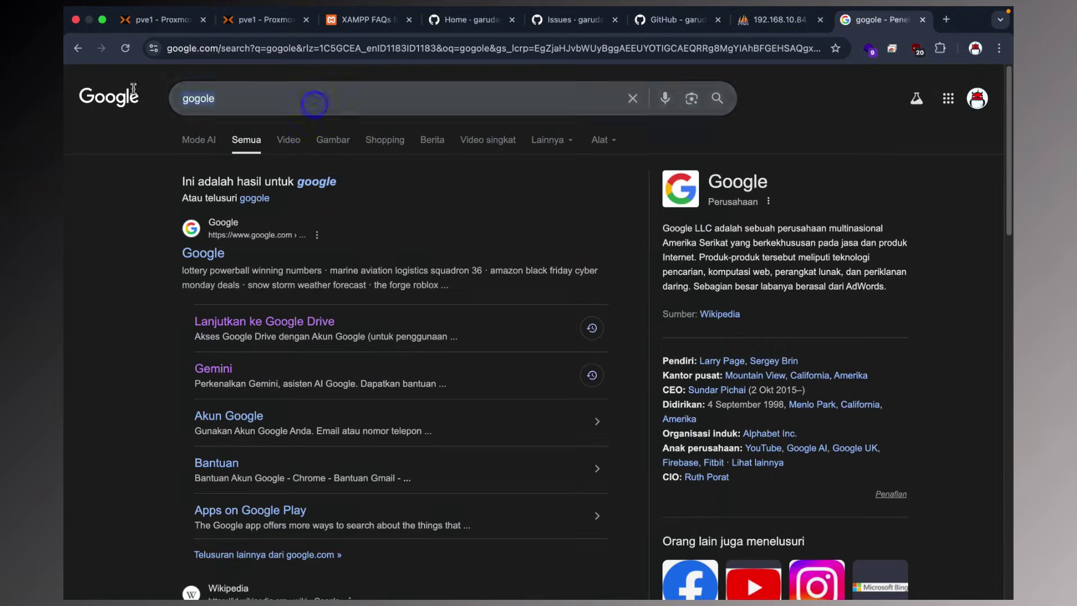
text(blow)
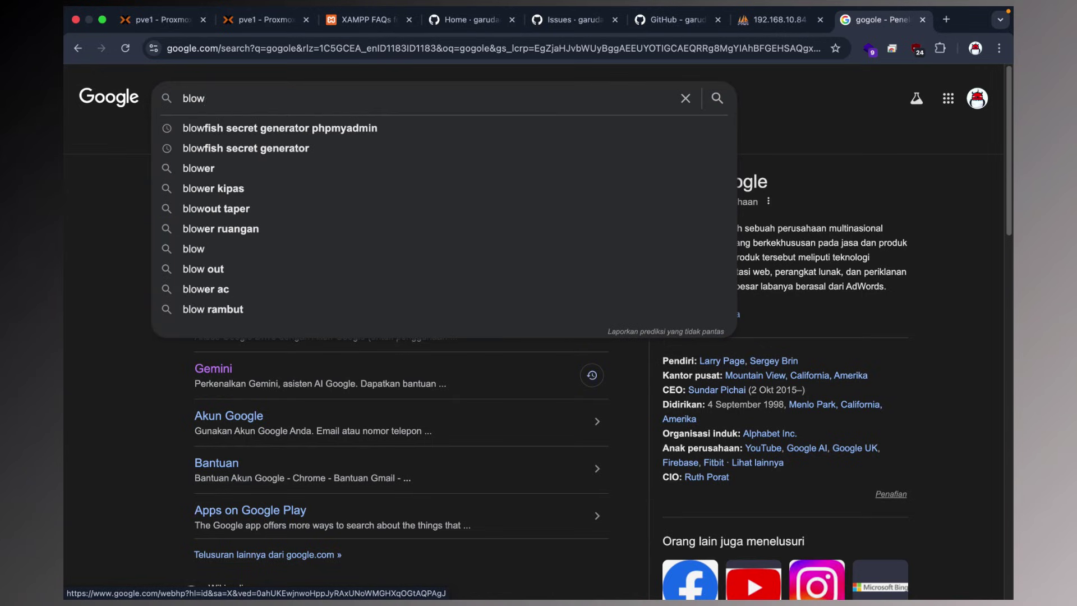
key(Down)
key(Return)
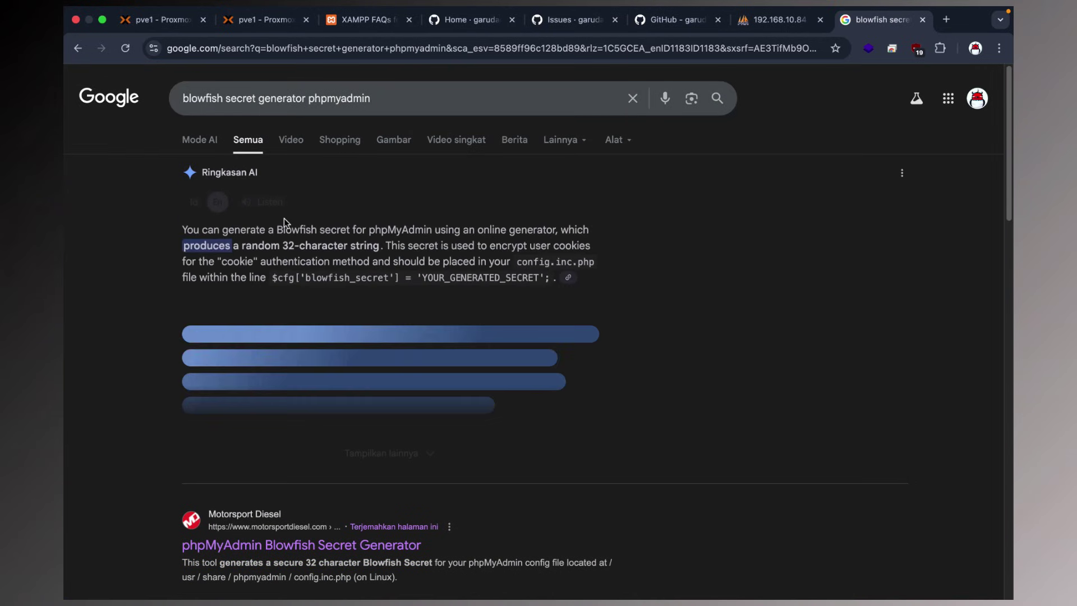
Review the results and open standingtech's Blowfish salt Generator Online in a new tab.
scroll(284, 217, down, 5)
click(356, 252)
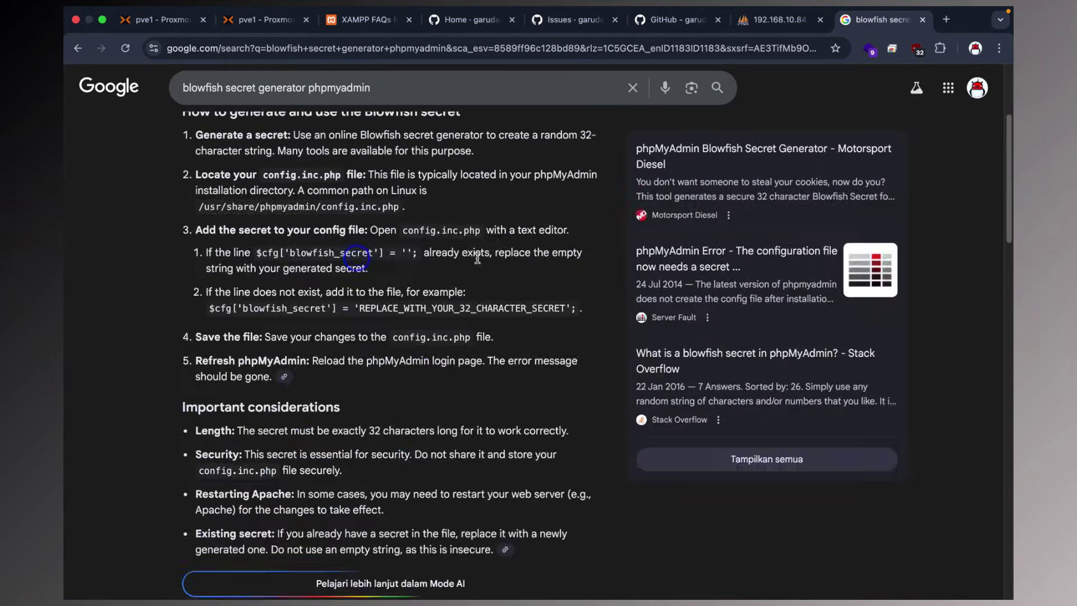
scroll(477, 259, up, 4)
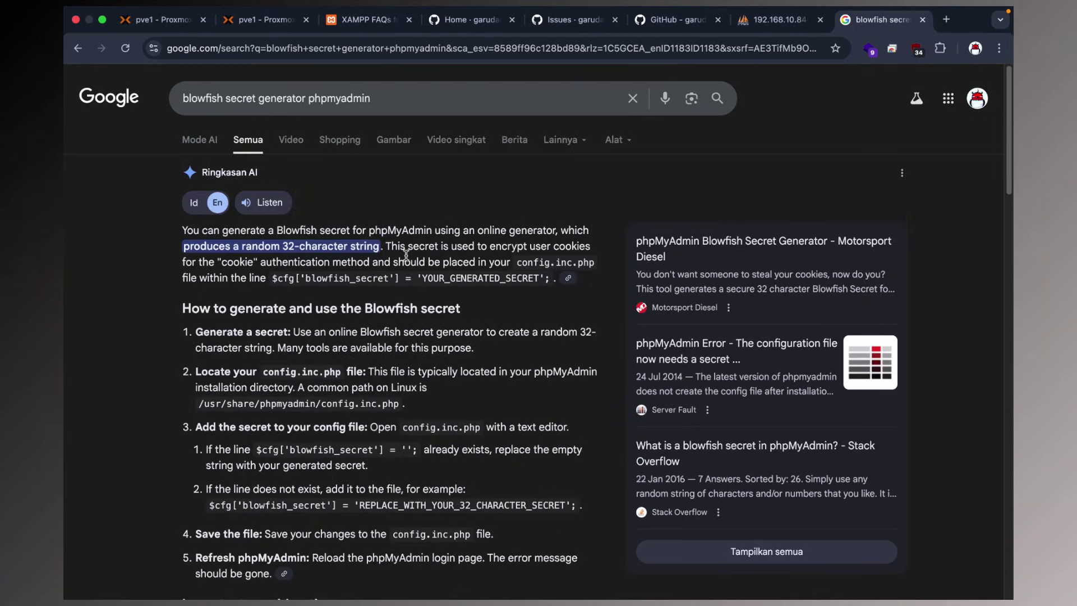
scroll(406, 255, down, 10)
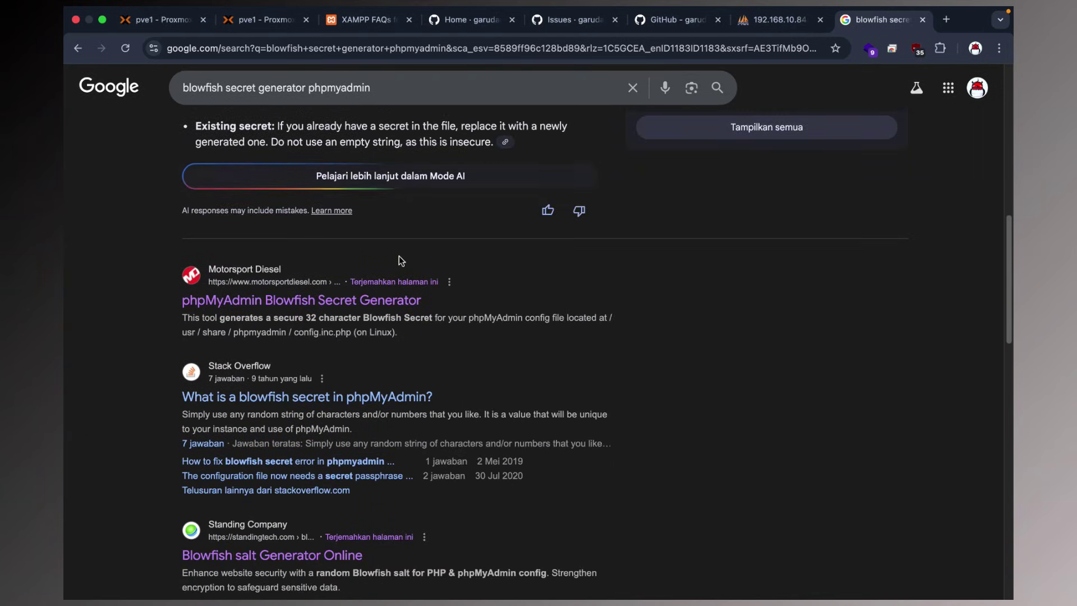
scroll(399, 256, down, 2)
drag(391, 258, 298, 280)
right_click(294, 282)
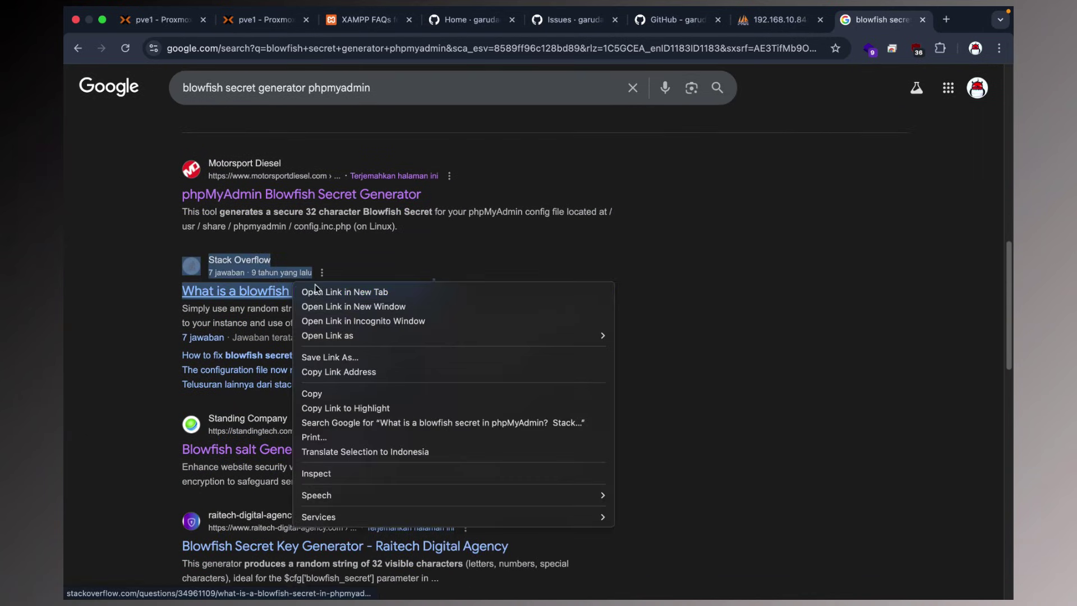
click(422, 246)
drag(422, 195, 317, 195)
right_click(317, 195)
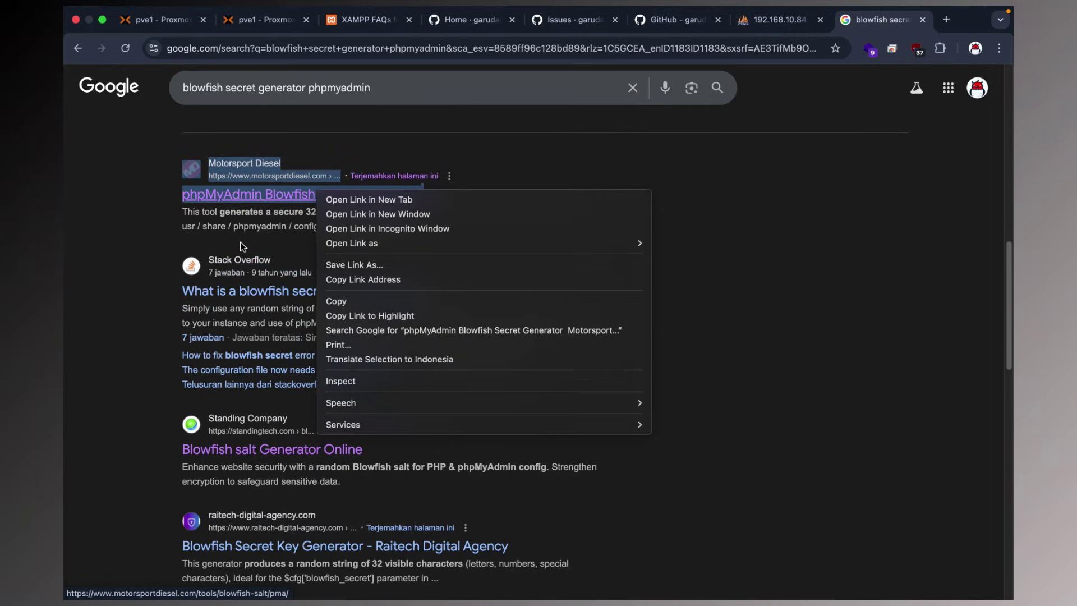
click(148, 274)
scroll(149, 272, down, 5)
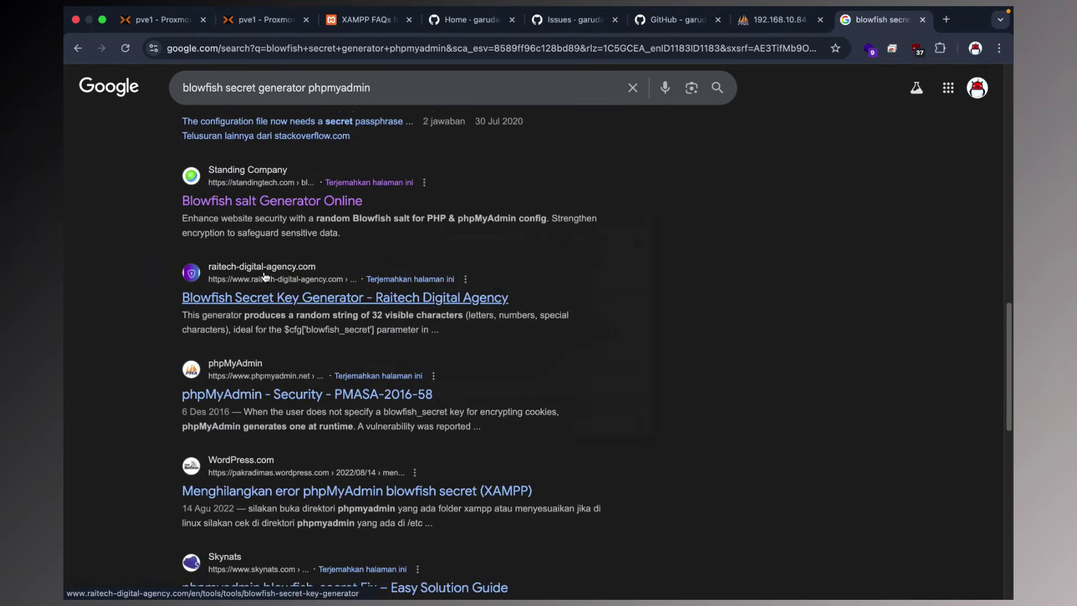
right_click(269, 207)
click(295, 209)
Copy the random salt generated on the standingtech page.
click(889, 19)
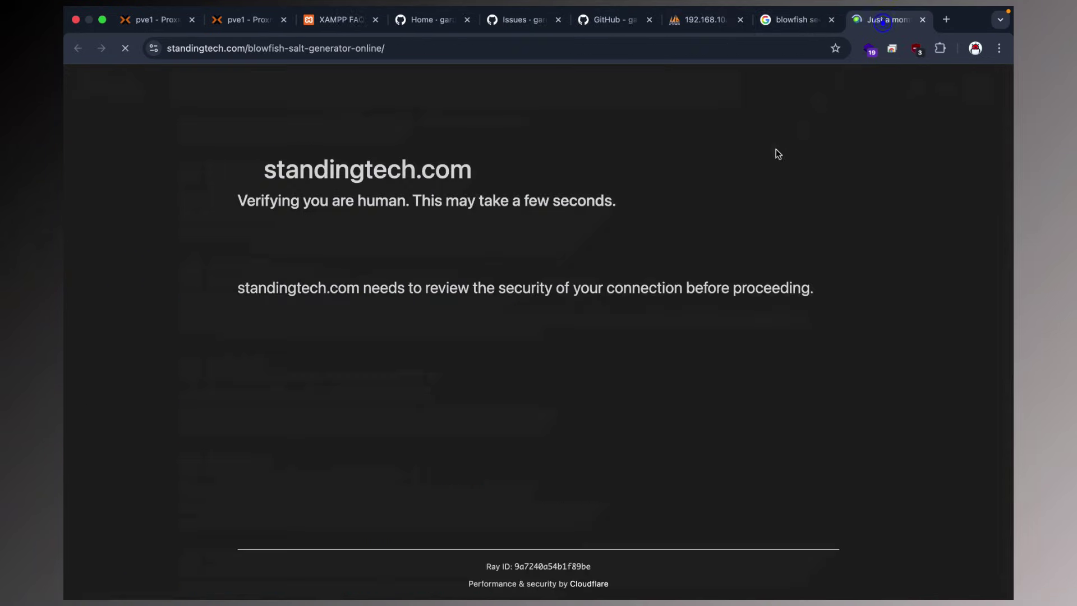
click(785, 20)
scroll(375, 262, down, 2)
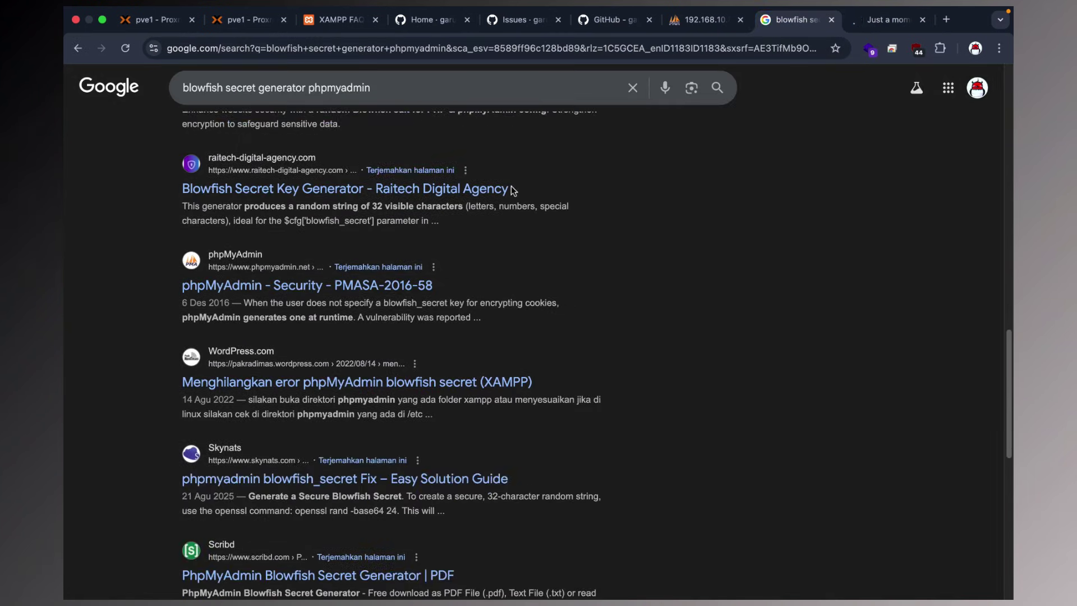
click(874, 20)
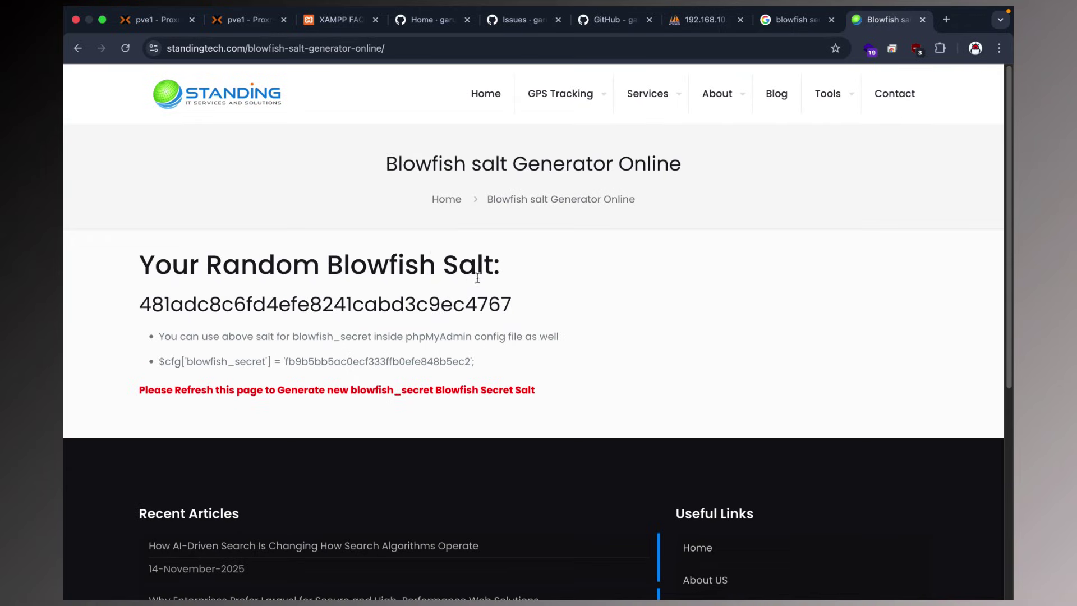
drag(144, 303, 510, 306)
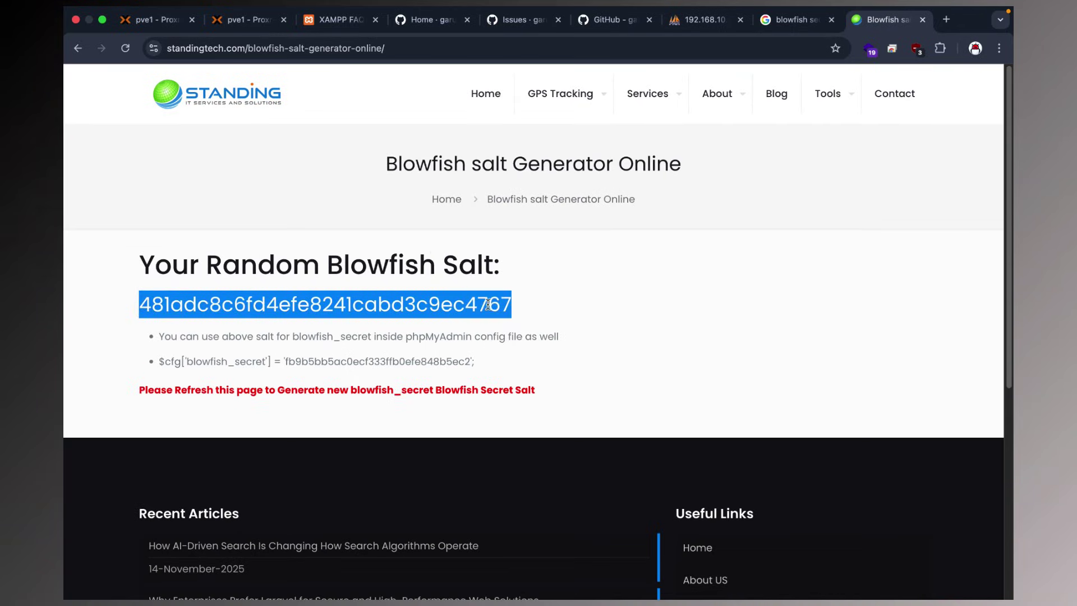
right_click(510, 305)
click(509, 328)
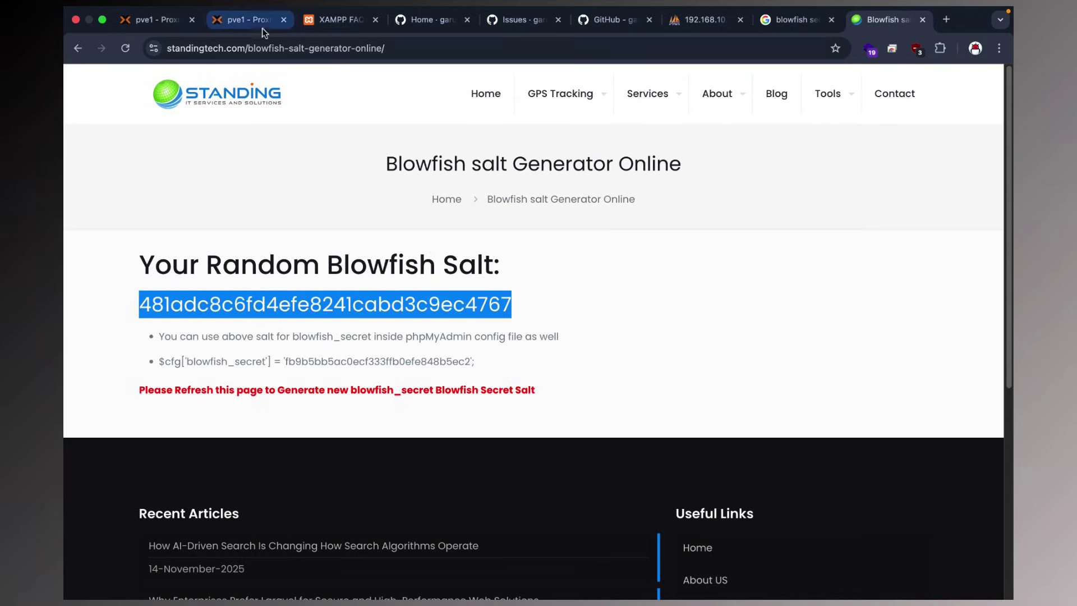
Replace the blowfish_secret value 'xampp' with the pasted salt.
click(247, 20)
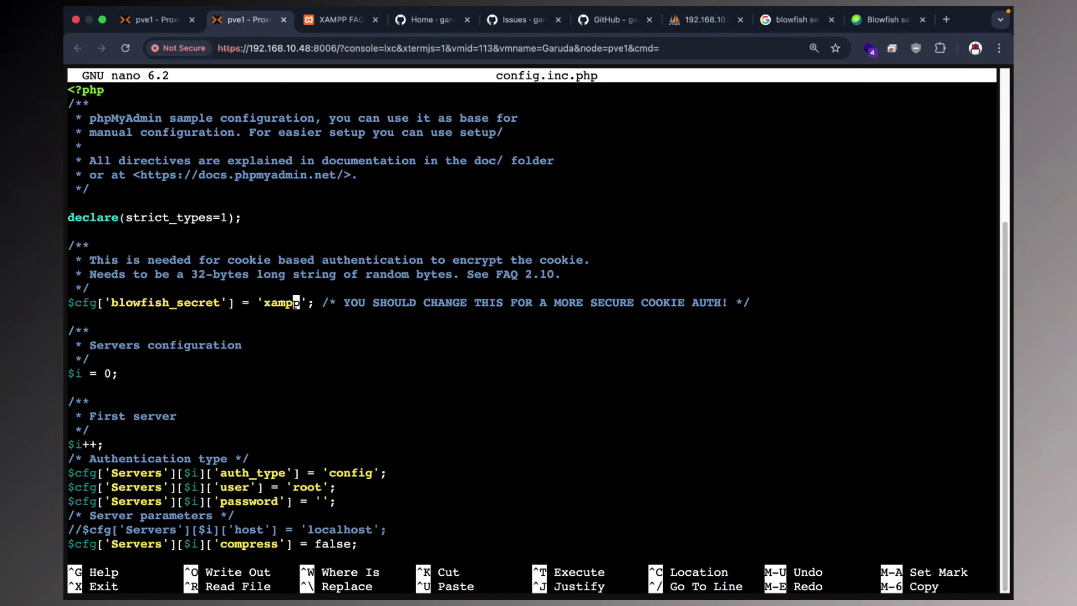
key(BackSpace)
key(BackSpace)
key(BackSpace)
key(BackSpace)
key(BackSpace)
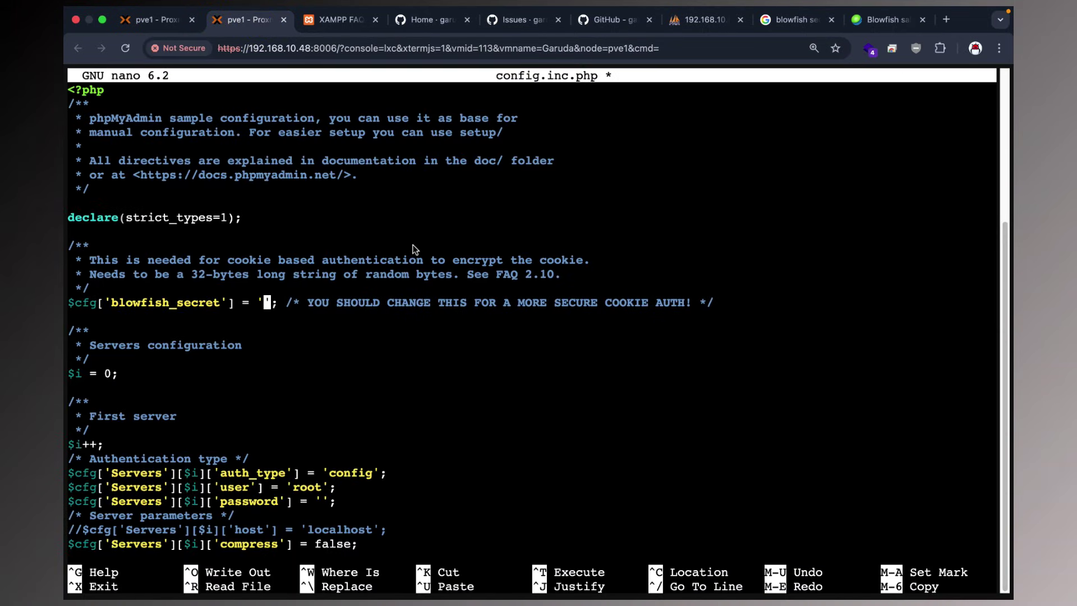
right_click(414, 249)
key(super+v)
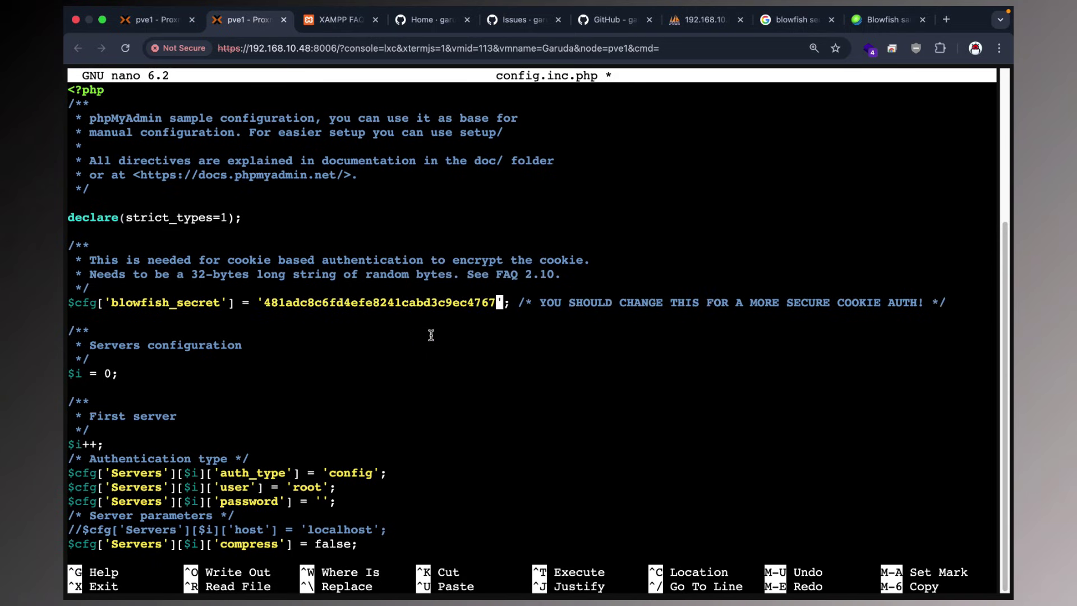
click(701, 20)
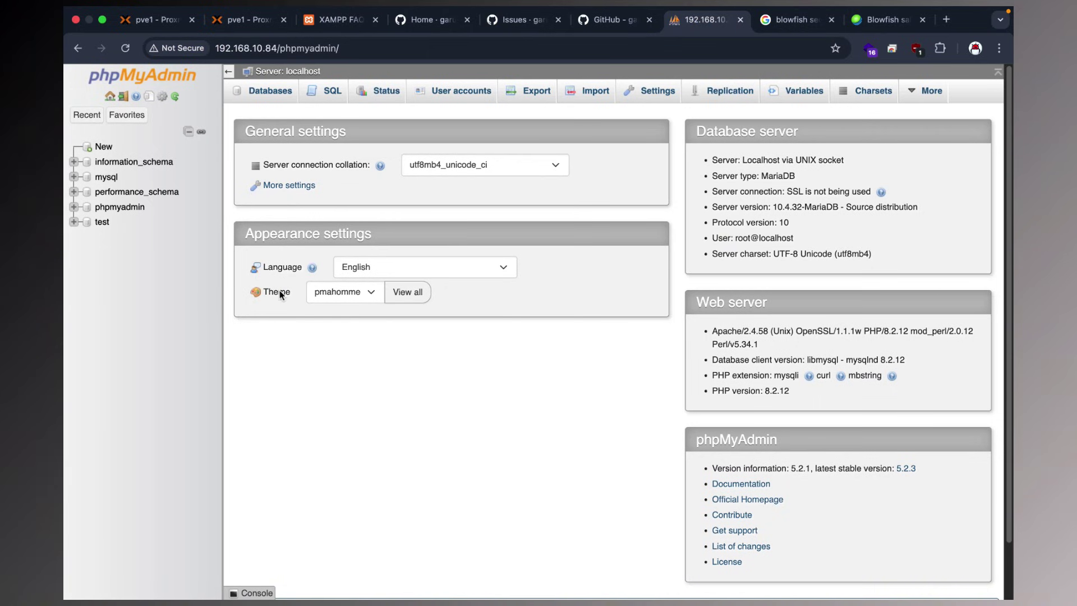
click(248, 20)
Change auth_type from 'config' to 'cookie', then save config.inc.php and exit nano.
key(Down)
key(Down)
key(Down)
key(Down)
key(Down)
key(Down)
key(Down)
key(Down)
key(Down)
key(Down)
key(Down)
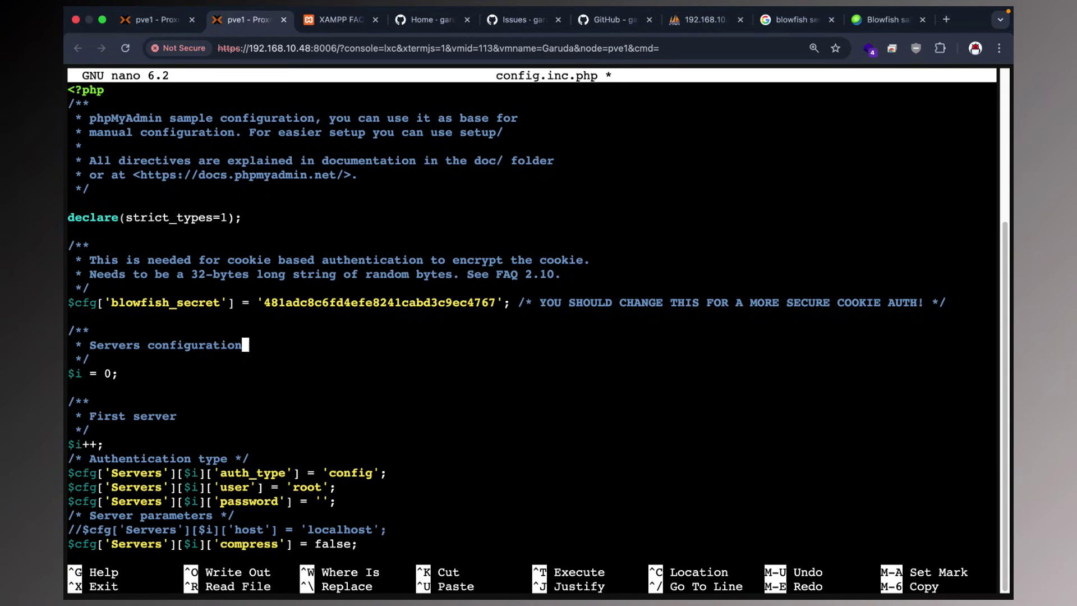
key(Down)
drag(99, 474, 299, 474)
key(Left)
key(Left)
key(BackSpace)
key(BackSpace)
key(BackSpace)
key(BackSpace)
text(okie)
key(ctrl+o)
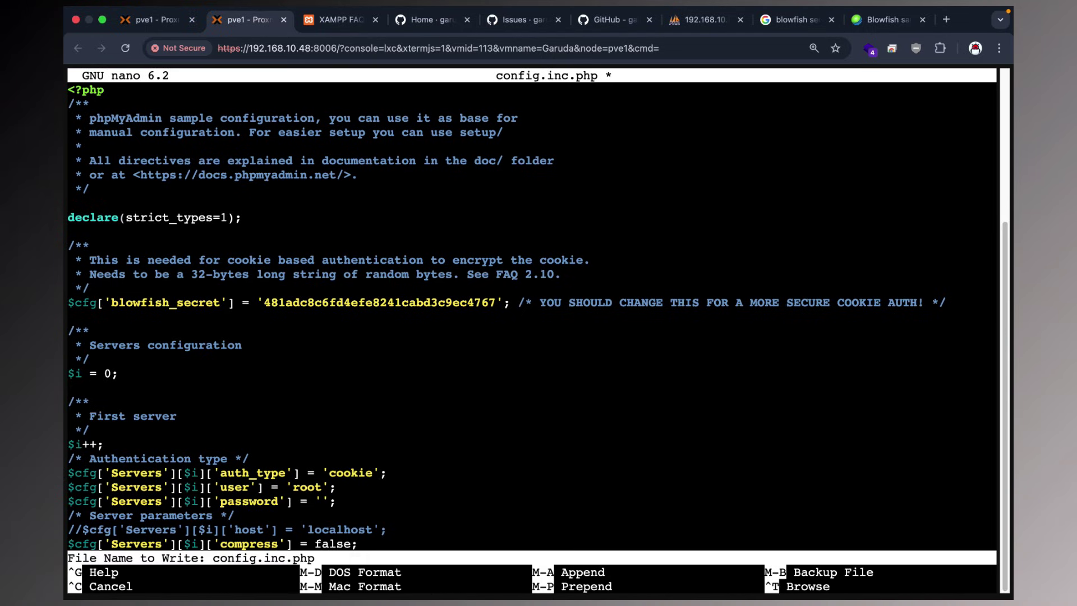
key(Return)
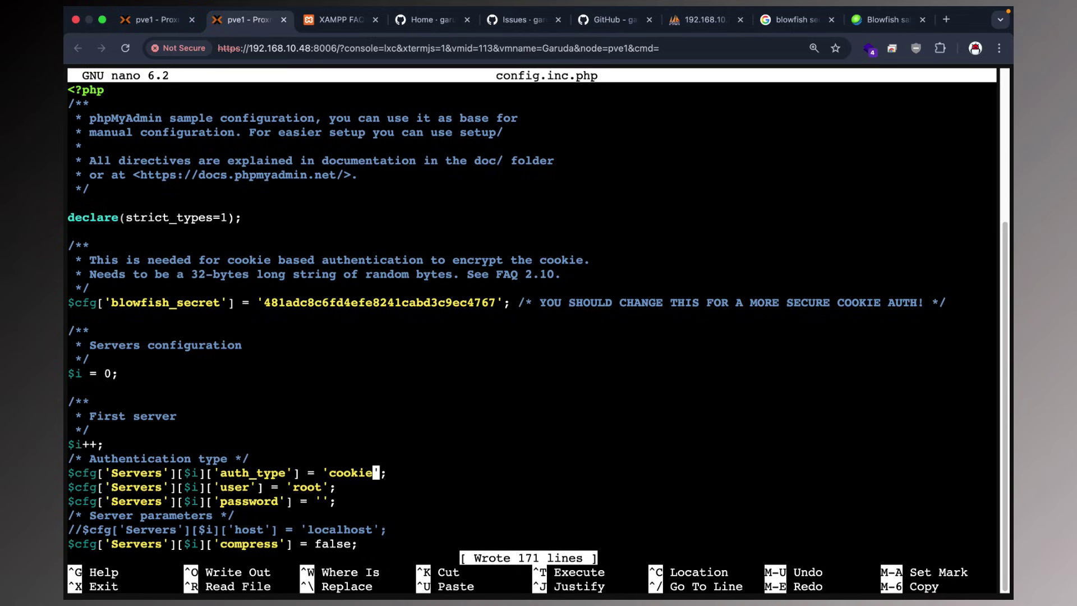
key(ctrl+x)
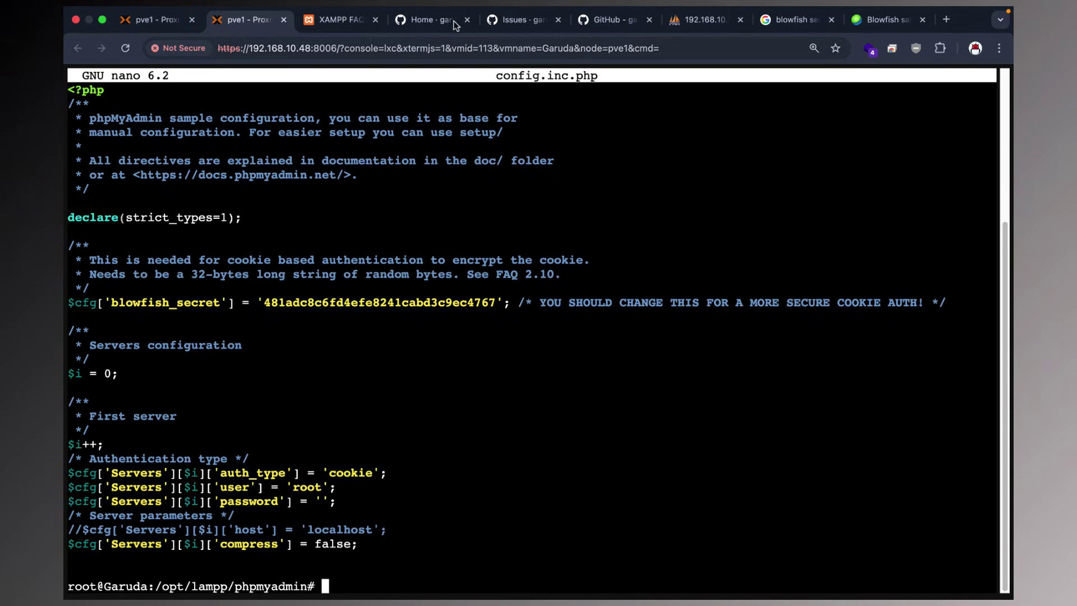
Close leftover tabs, reload phpMyAdmin, and log in as root.
click(698, 23)
click(832, 24)
click(832, 24)
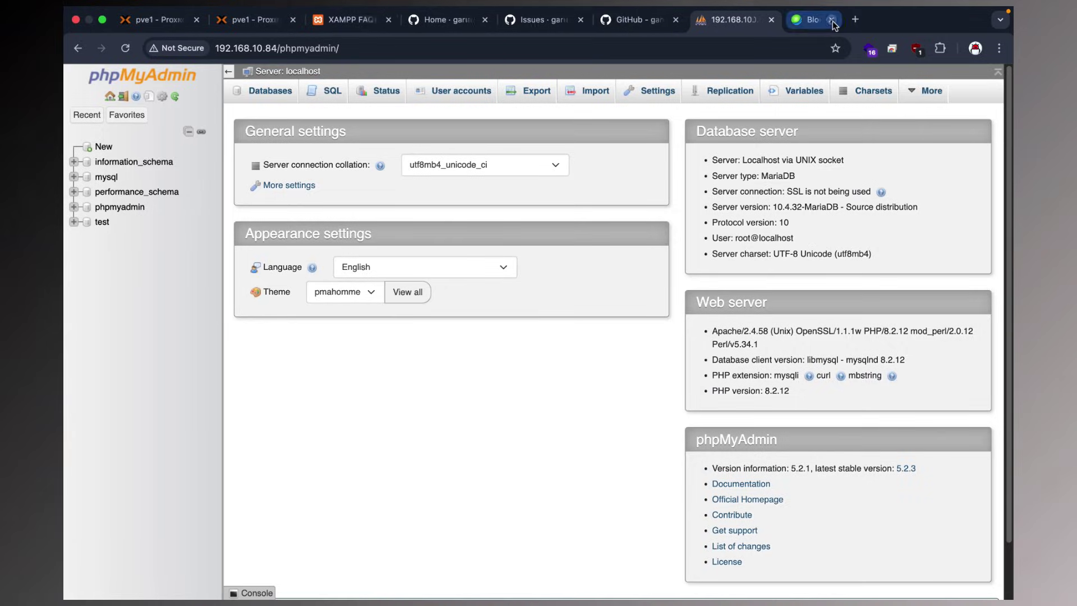
click(125, 48)
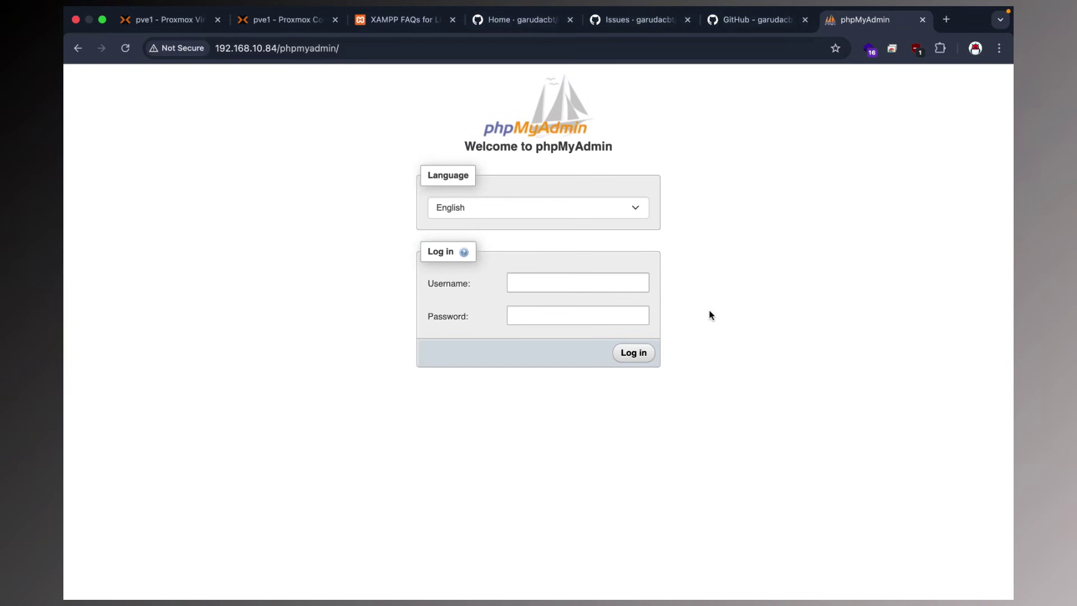
click(608, 309)
click(530, 283)
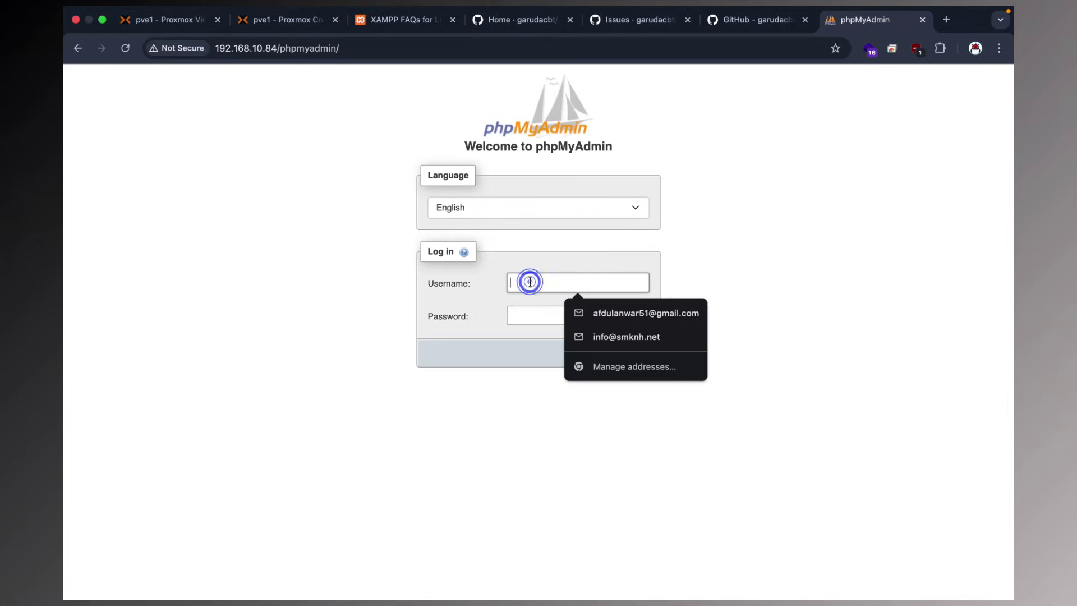
text(root)
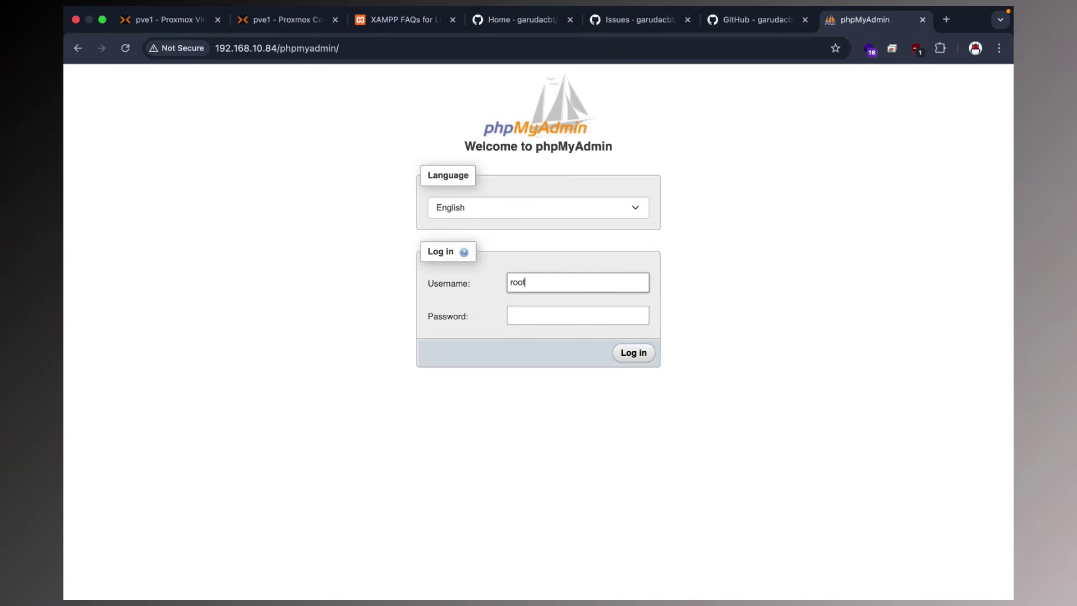
click(527, 311)
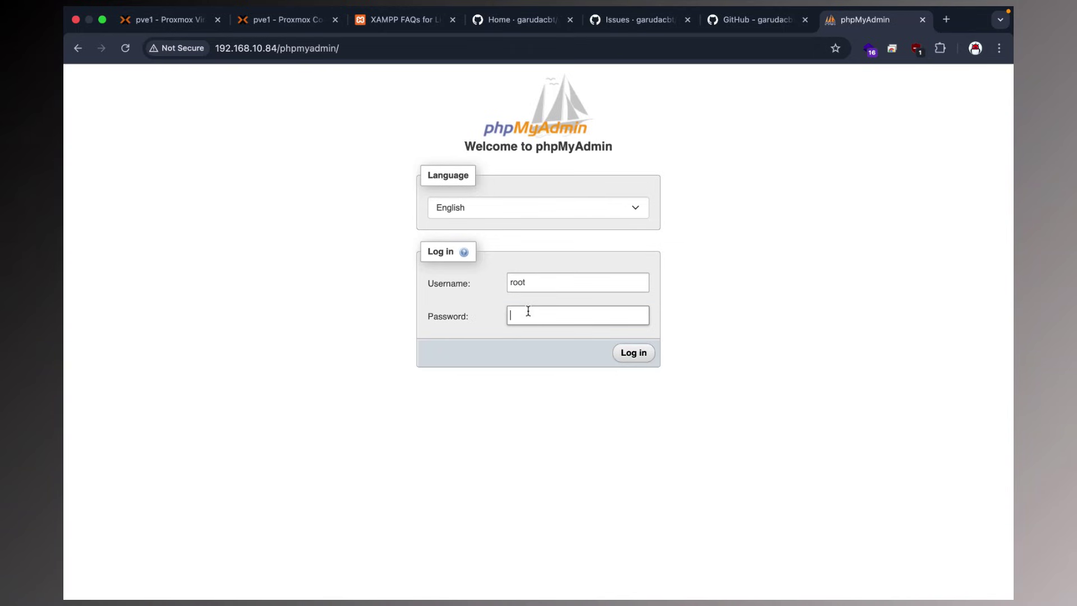
click(633, 352)
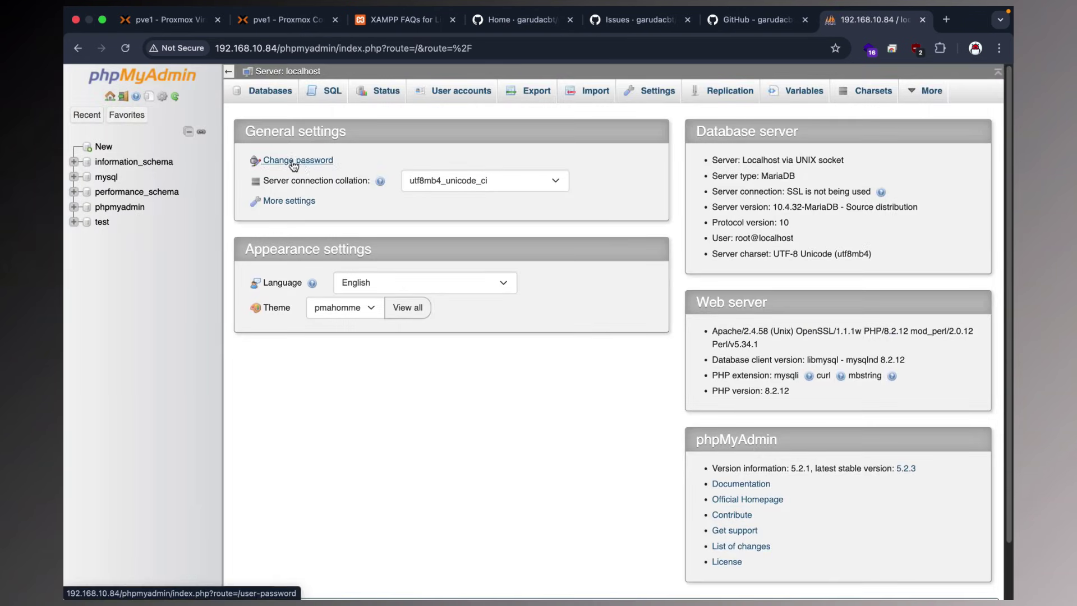
Set a new root password via Change password and dismiss the browser's save-password prompt.
click(313, 162)
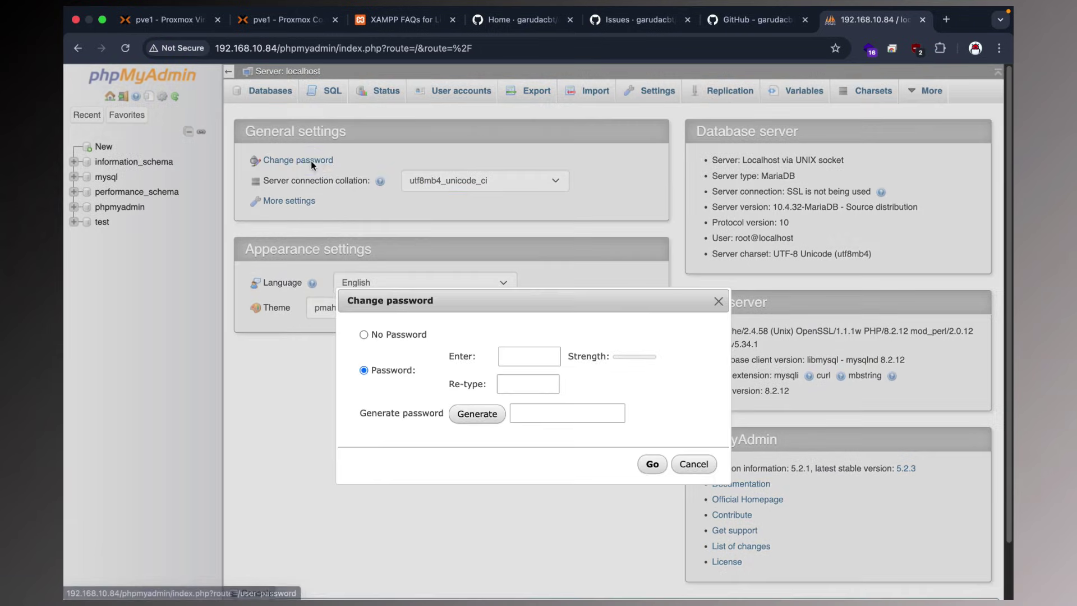
click(512, 349)
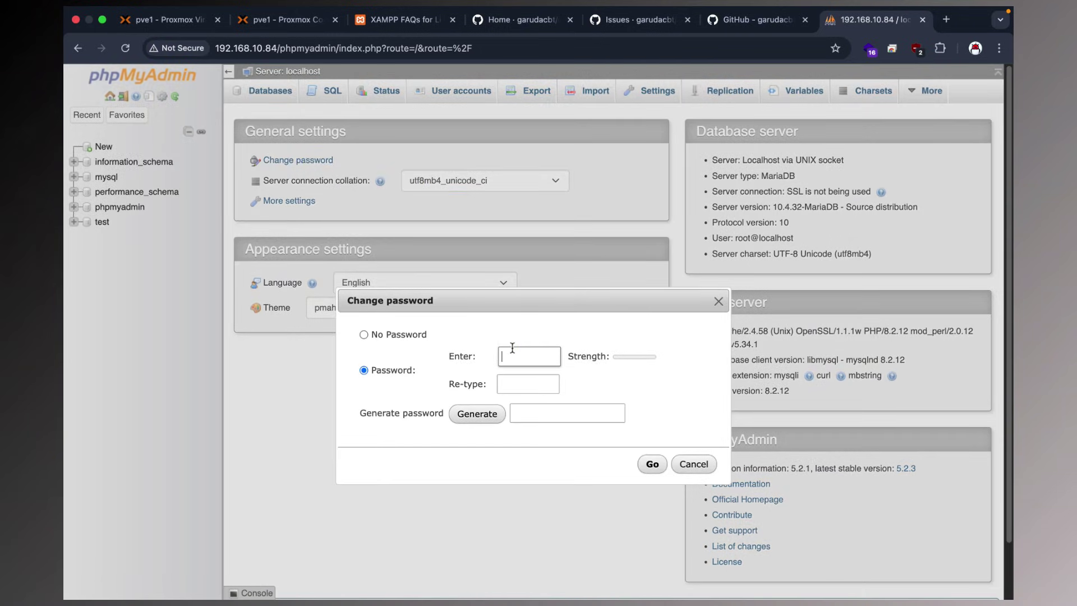
click(512, 384)
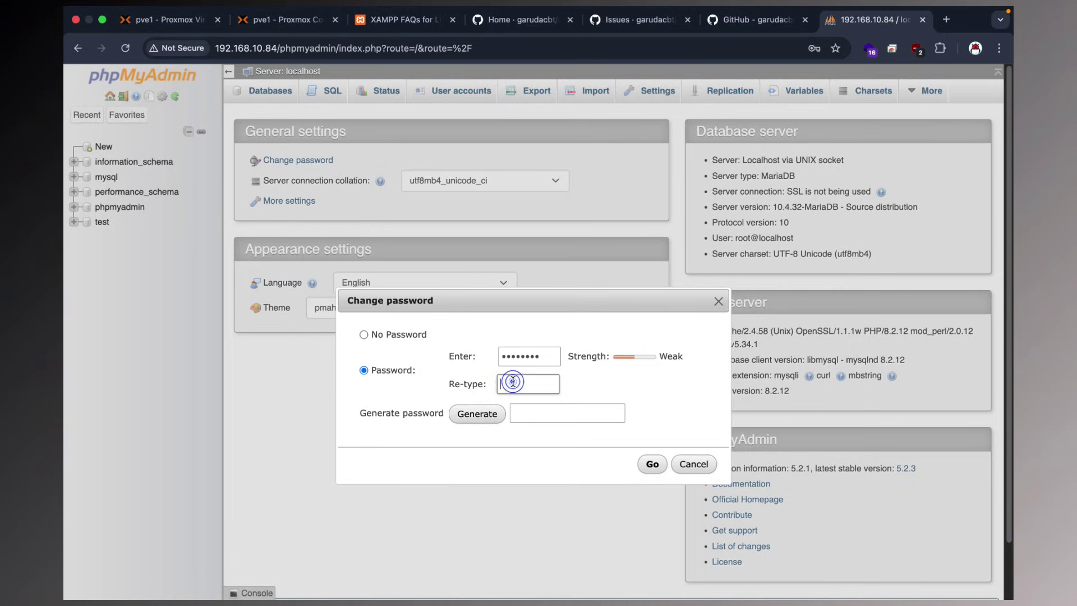
text(r)
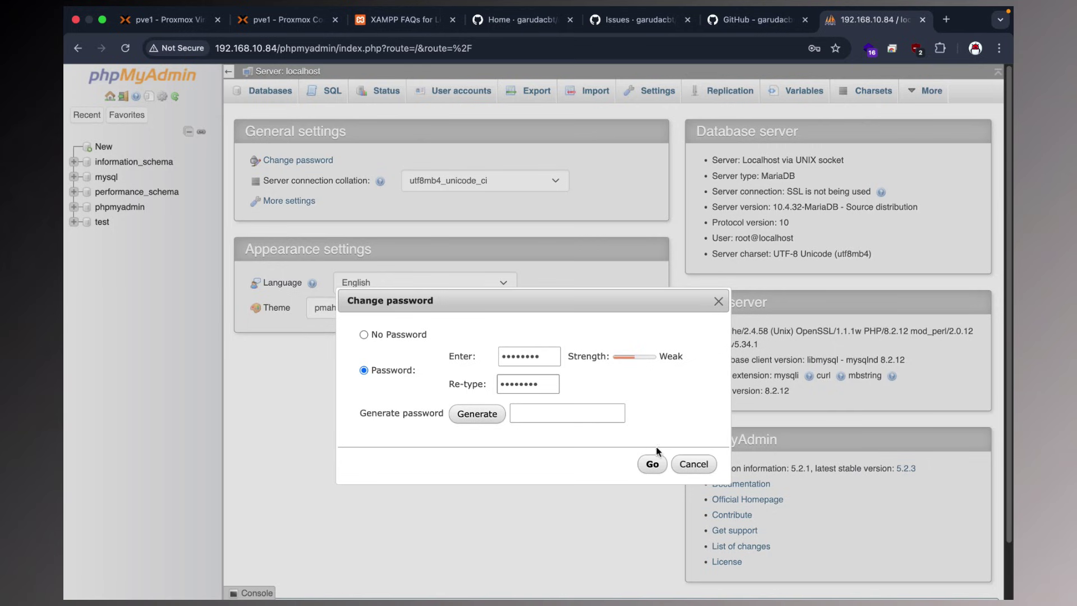
click(653, 464)
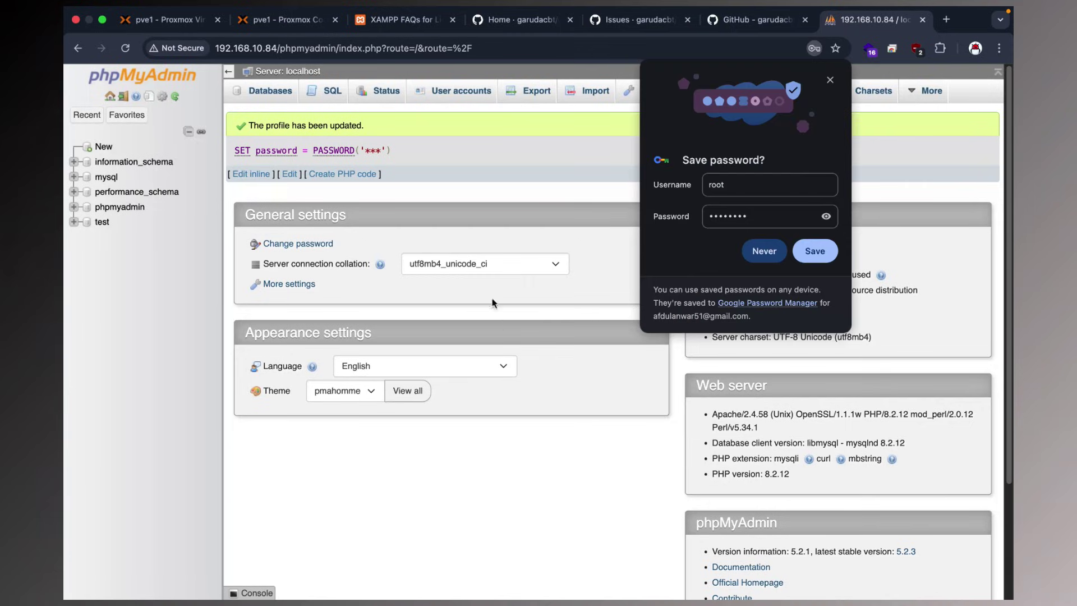
click(824, 219)
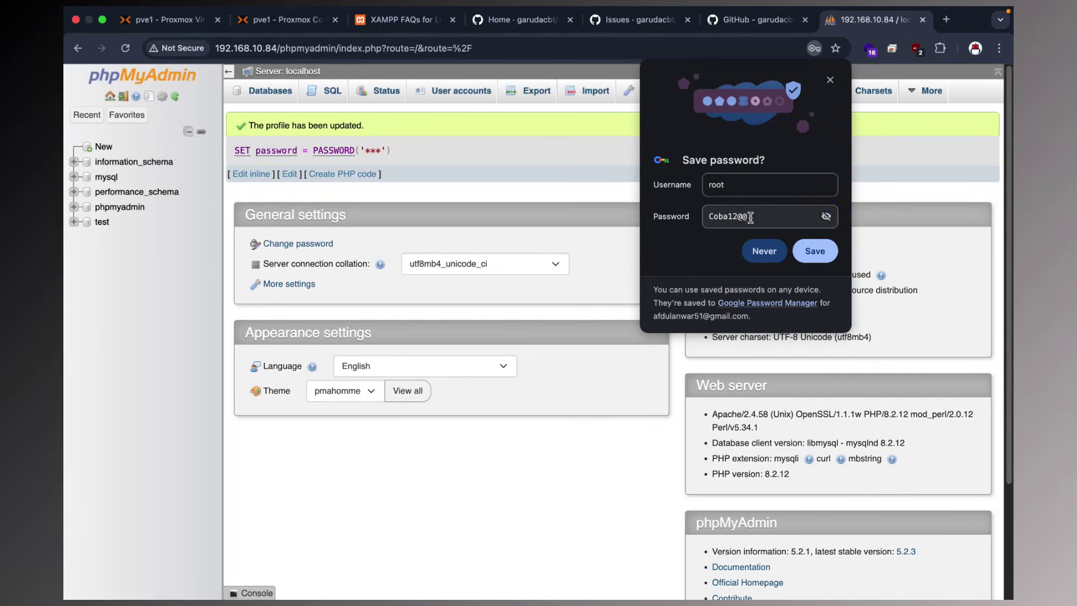
drag(750, 217, 687, 219)
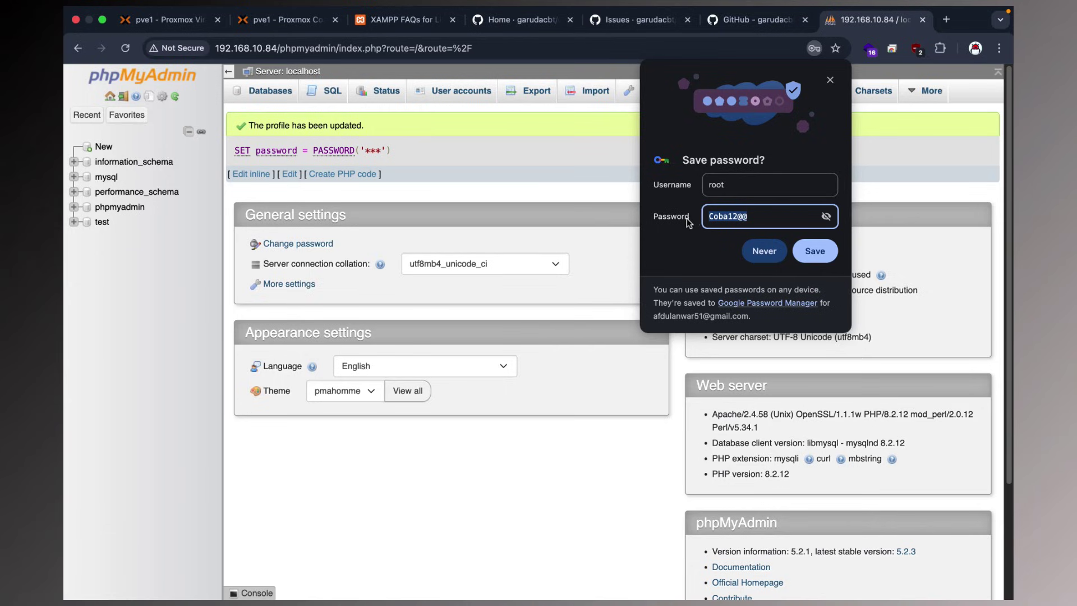
click(806, 253)
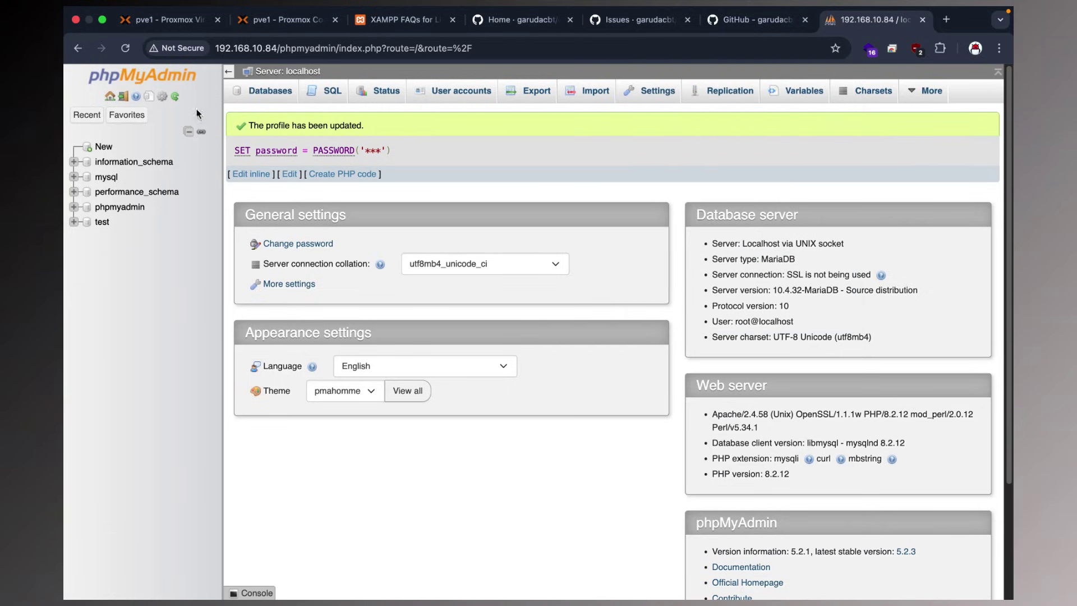
click(125, 48)
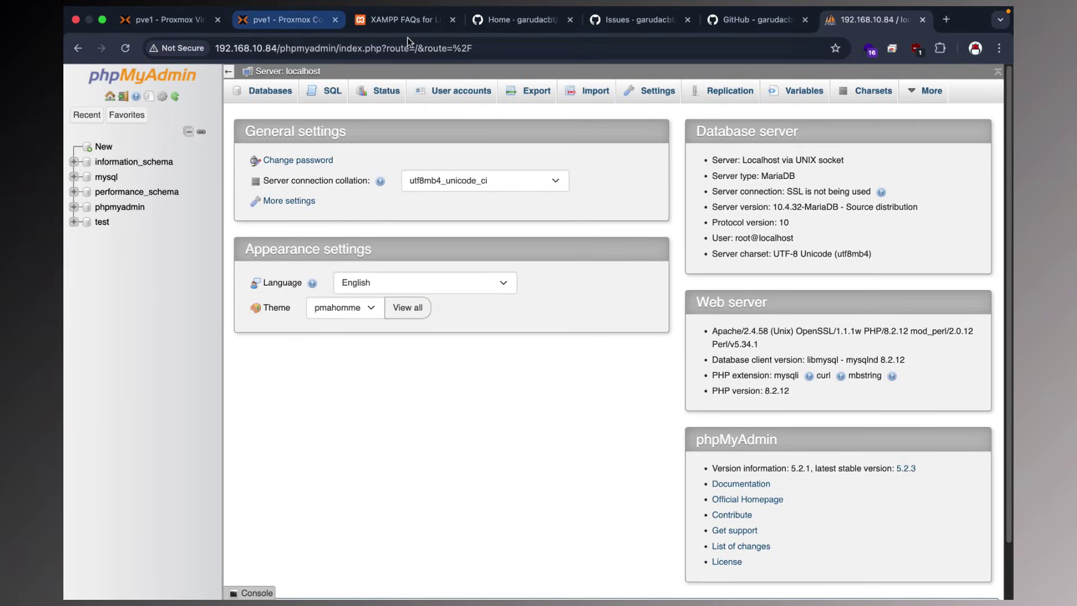
Check the GarudaCBT wiki install guide, then return to the garudacbt/cbt code page.
click(419, 20)
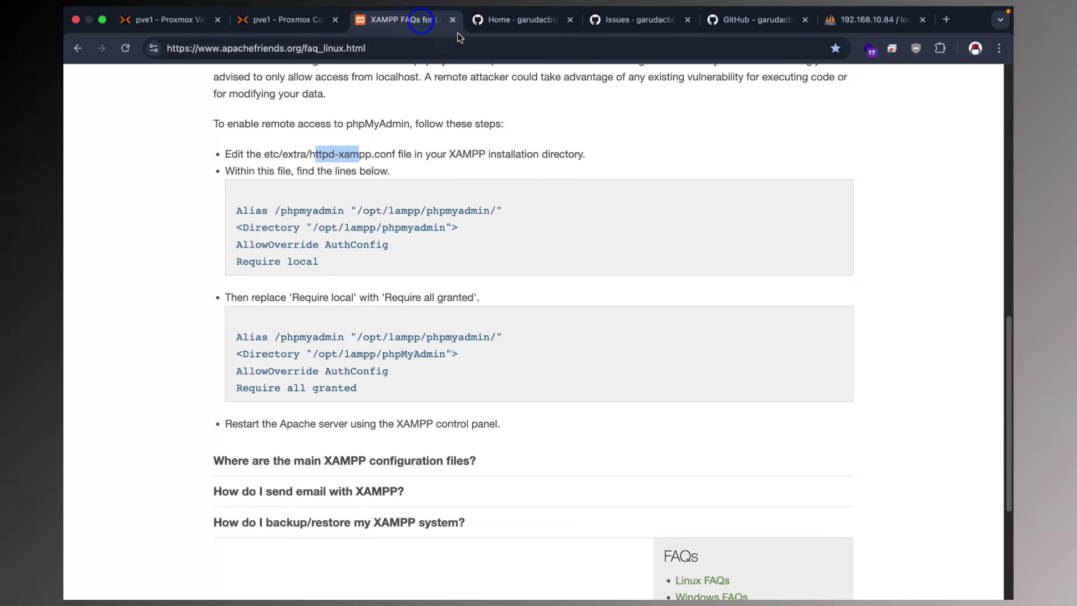
click(522, 21)
scroll(559, 134, up, 10)
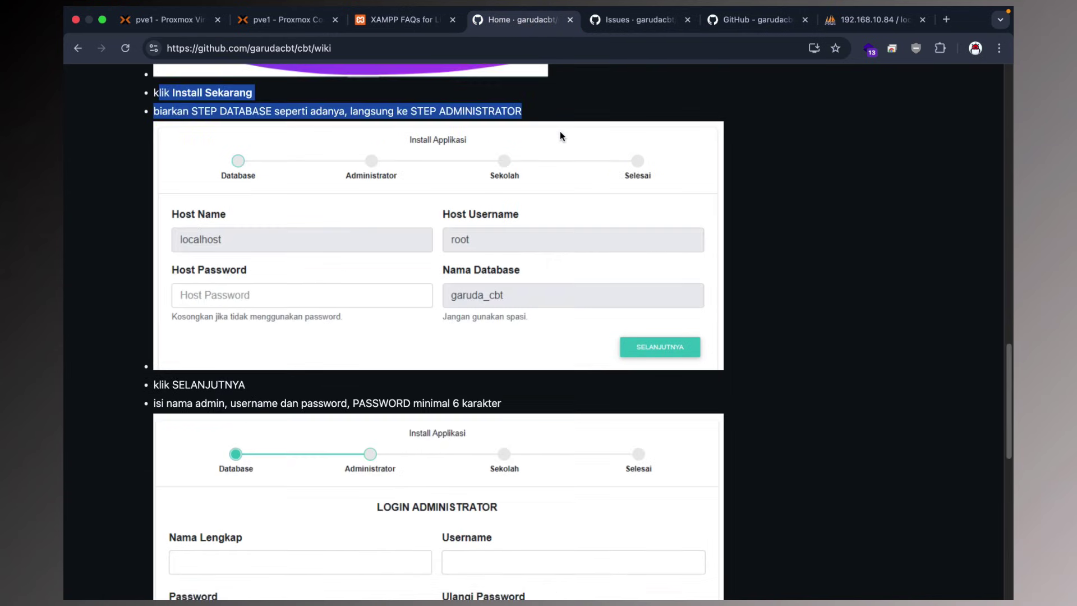
scroll(560, 134, down, 7)
scroll(560, 134, up, 7)
click(608, 21)
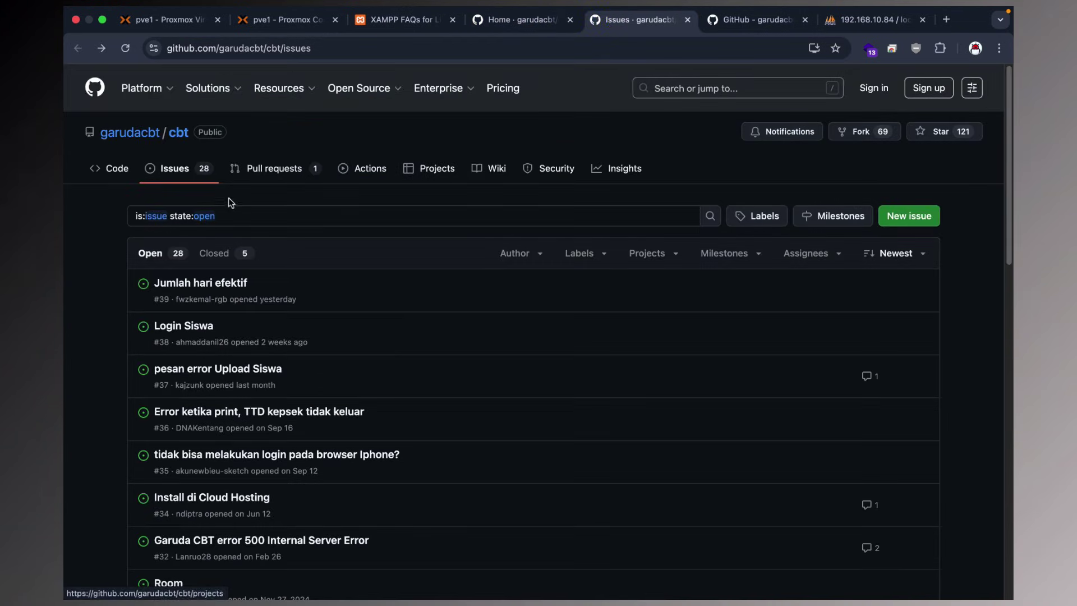
click(101, 168)
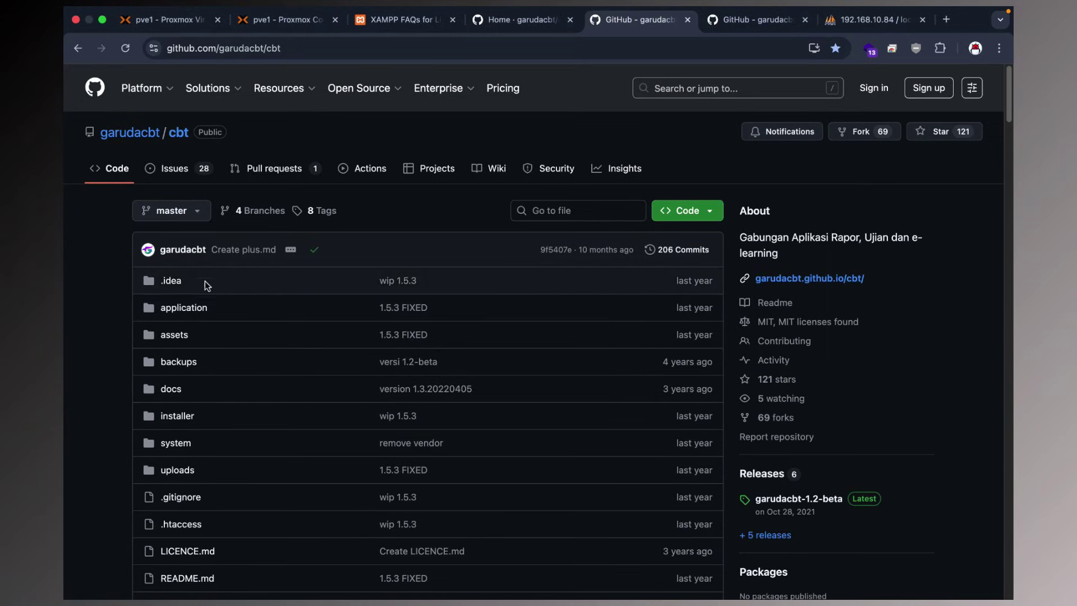
Switch the repository to the 1.5.3_new branch.
click(185, 218)
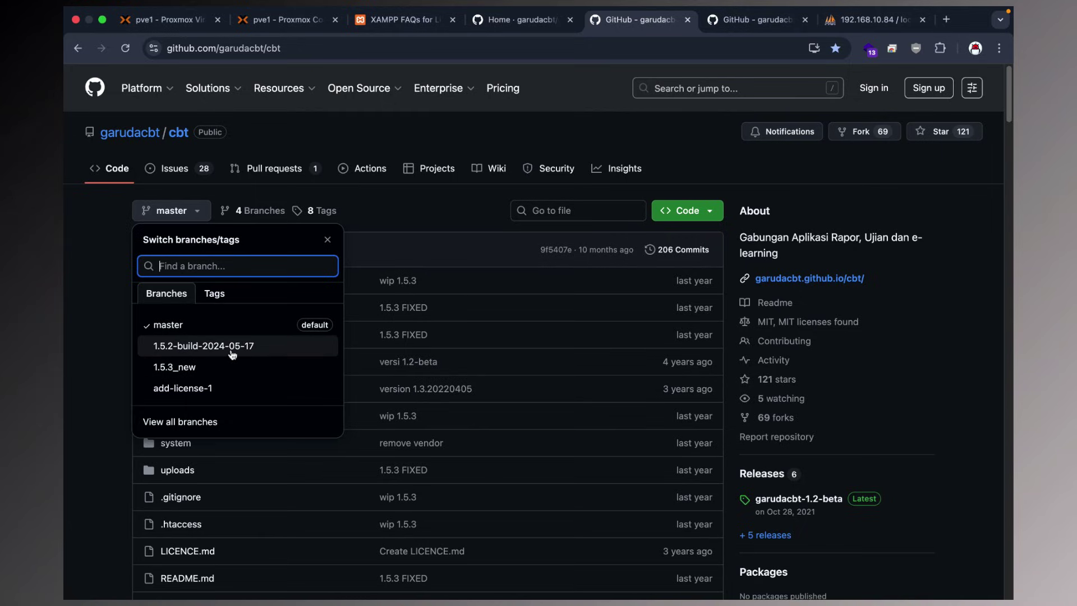
scroll(483, 348, down, 20)
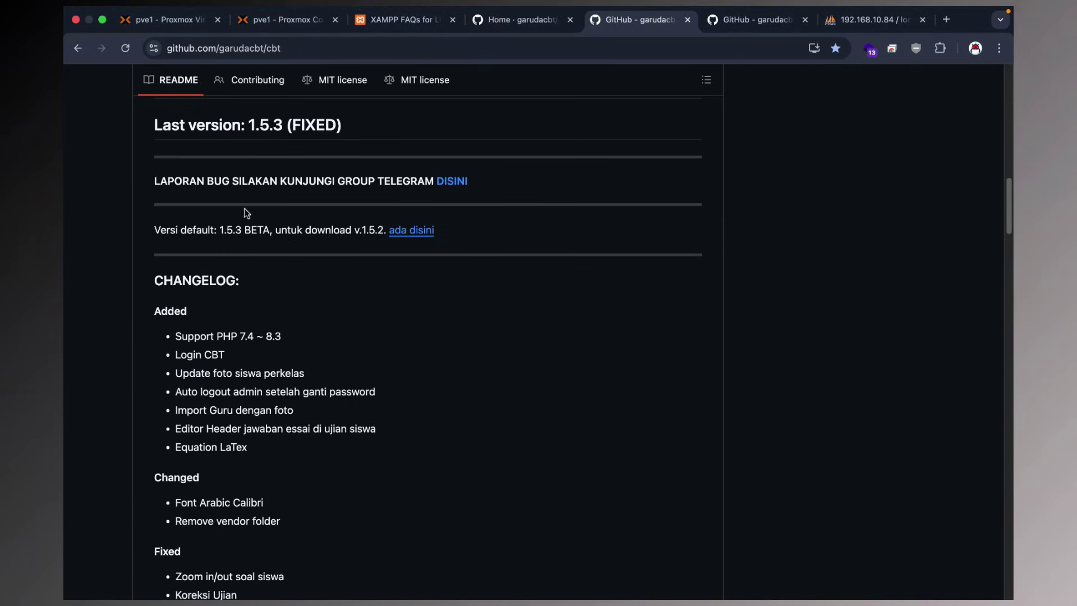
scroll(168, 184, up, 1)
scroll(191, 251, up, 12)
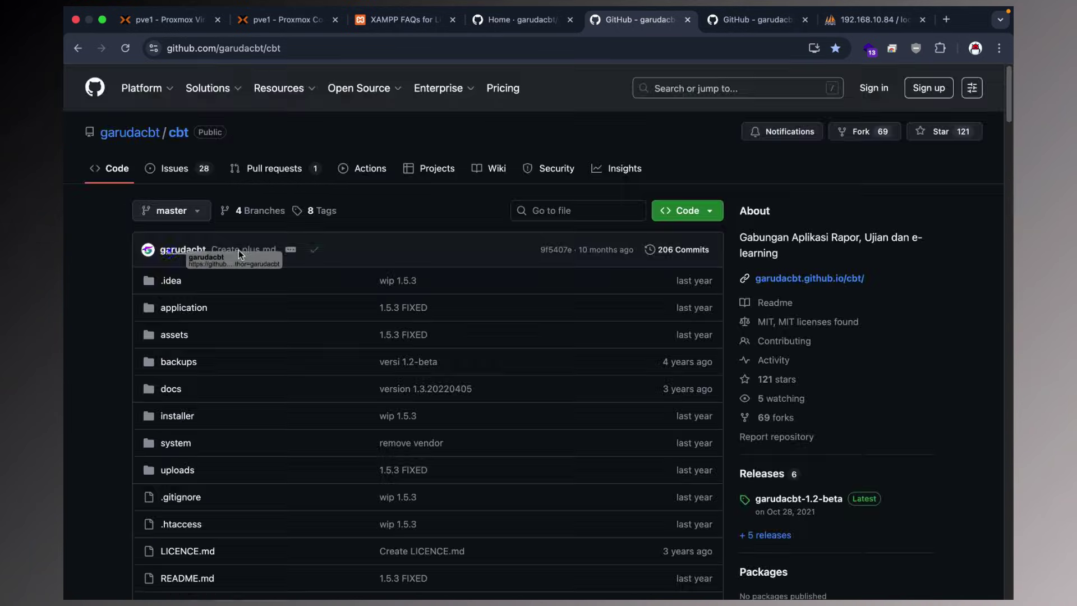
scroll(97, 271, down, 10)
scroll(213, 226, down, 4)
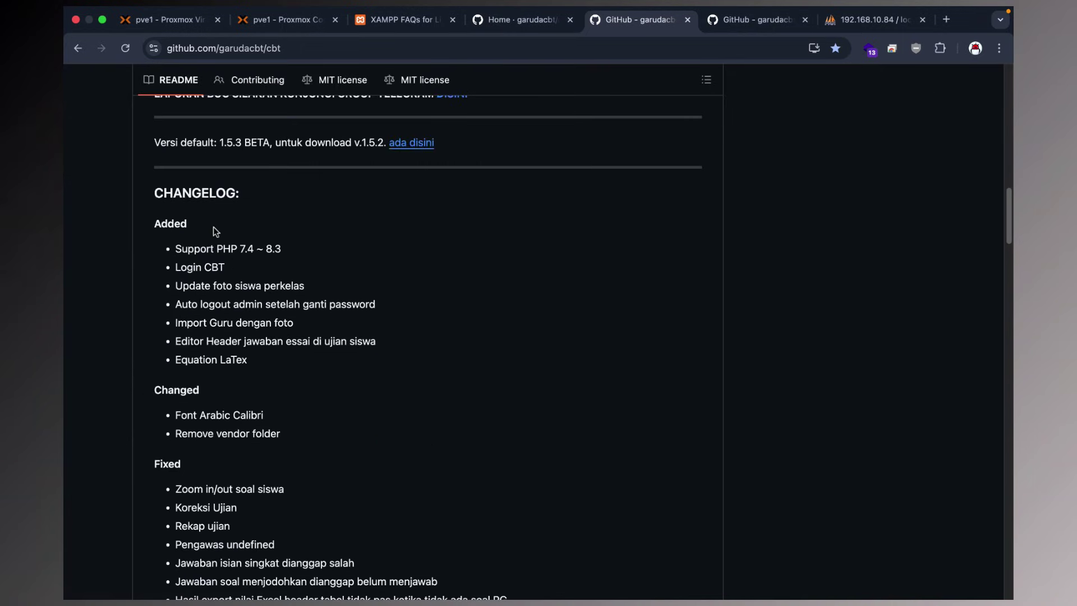
scroll(213, 228, up, 14)
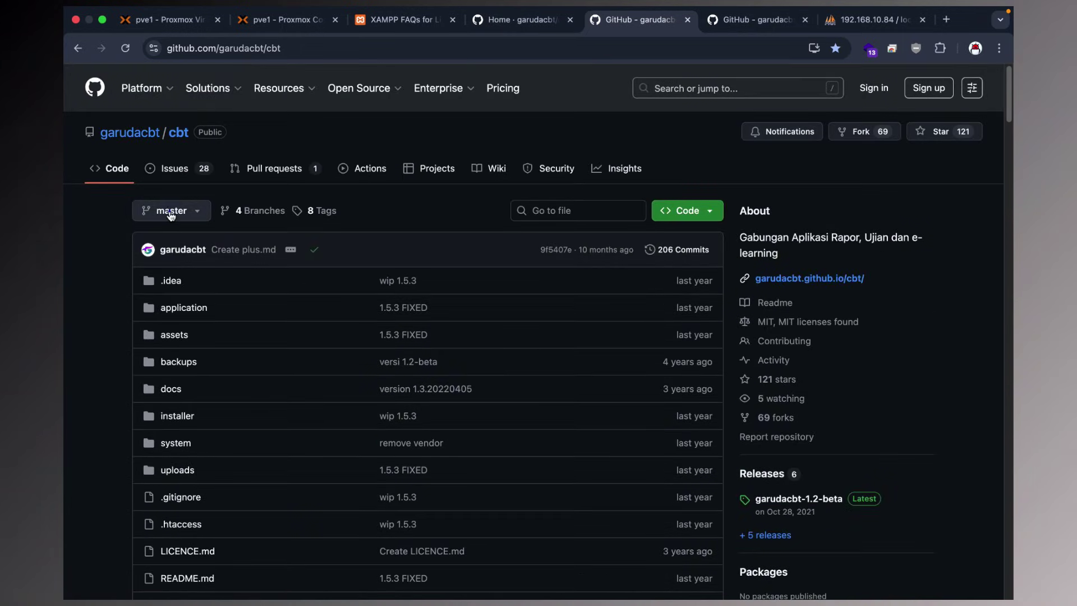
click(172, 211)
click(185, 366)
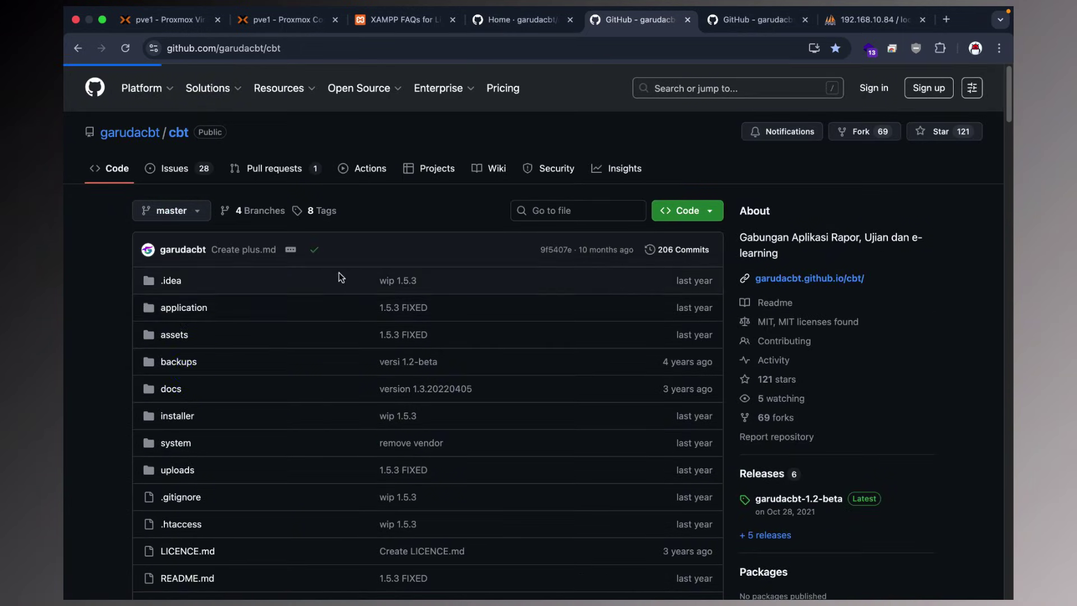
scroll(552, 298, down, 4)
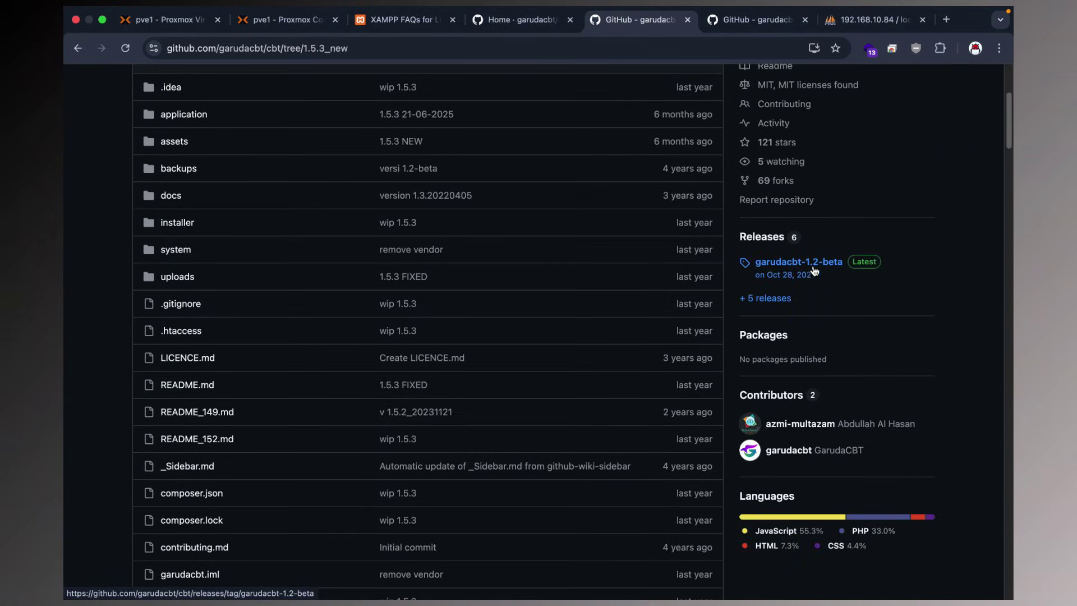
scroll(561, 255, up, 2)
scroll(298, 213, up, 1)
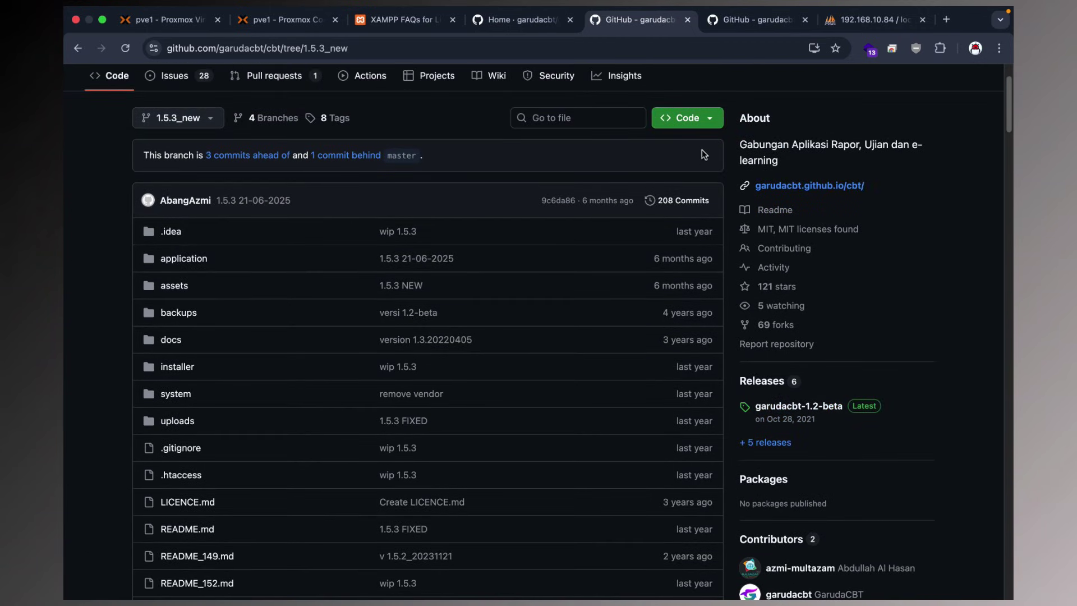
Copy the branch's Download ZIP link address from the Code dropdown.
click(684, 122)
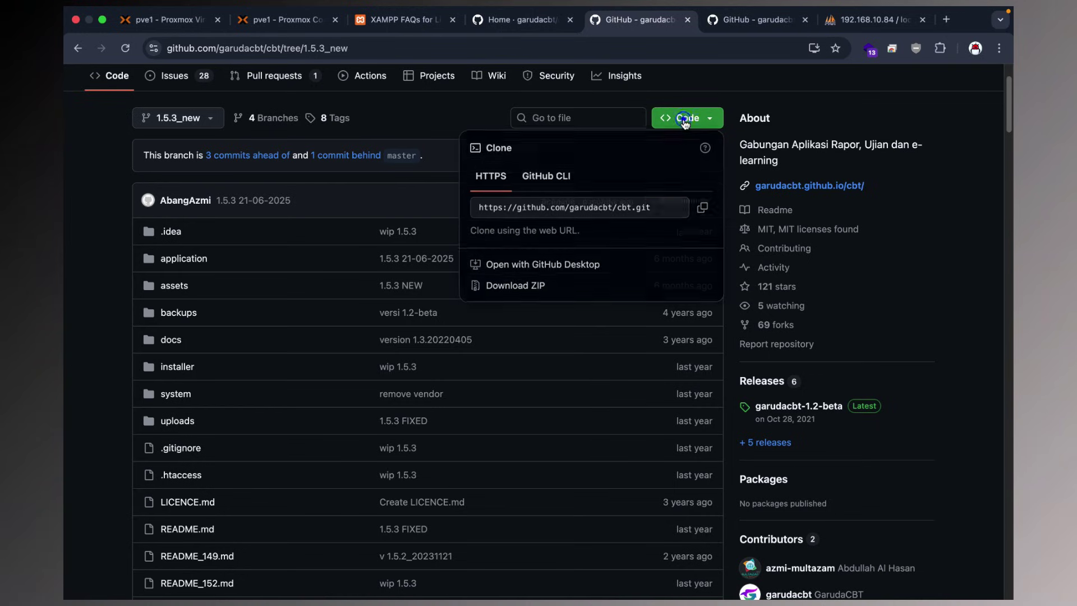
right_click(514, 288)
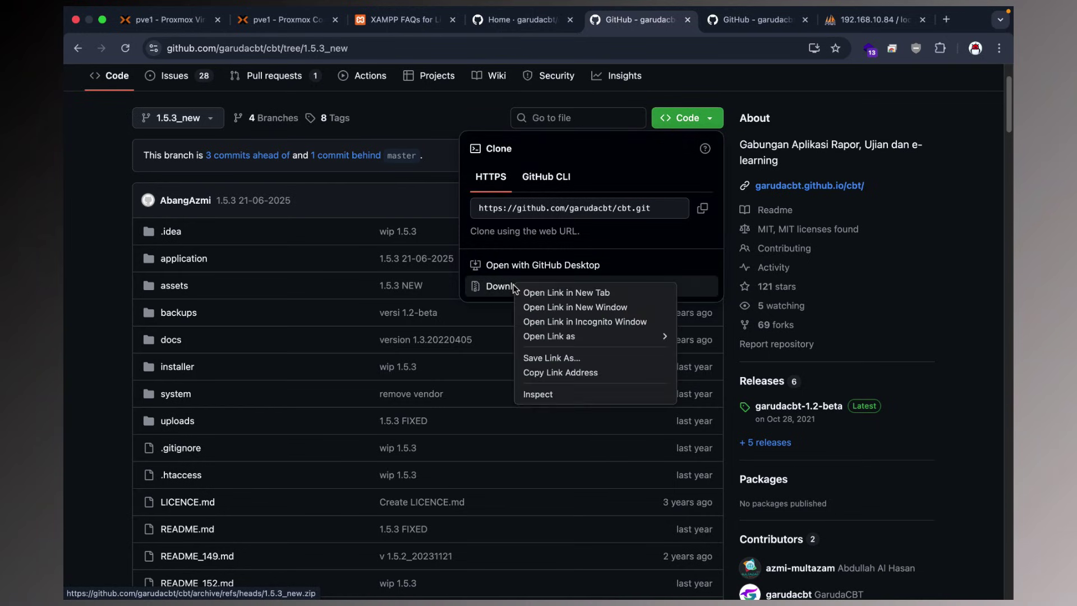
click(542, 372)
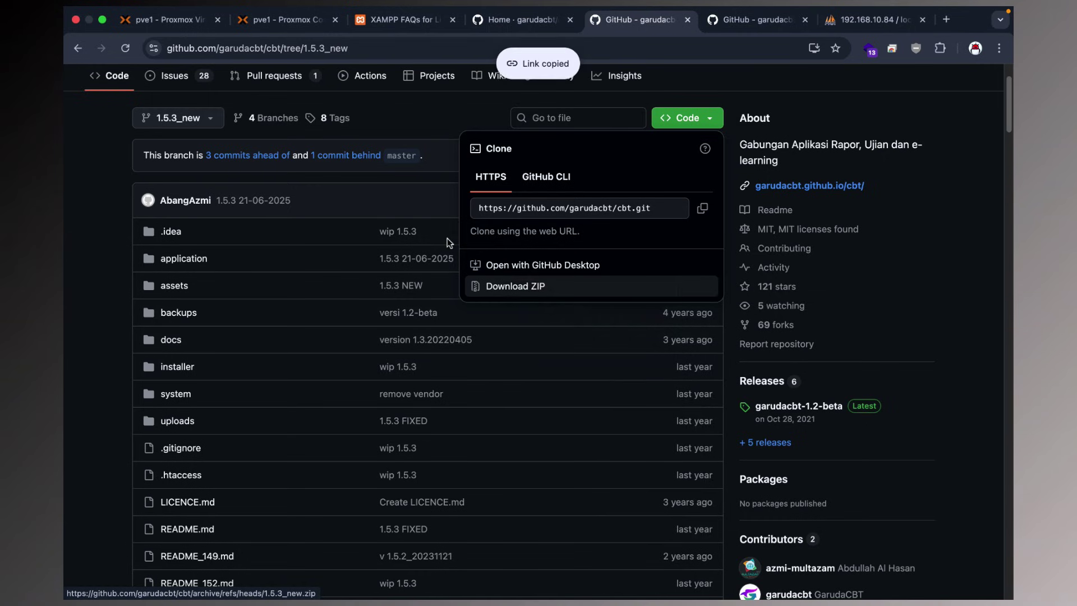
click(282, 21)
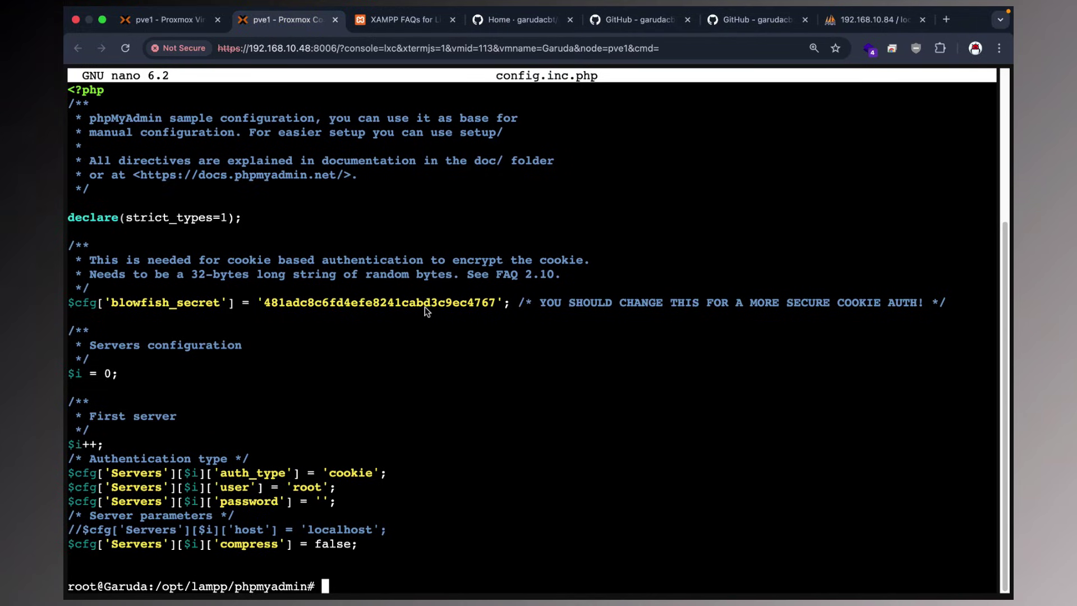
Clear the console and return to the home directory.
text(cle)
key(Return)
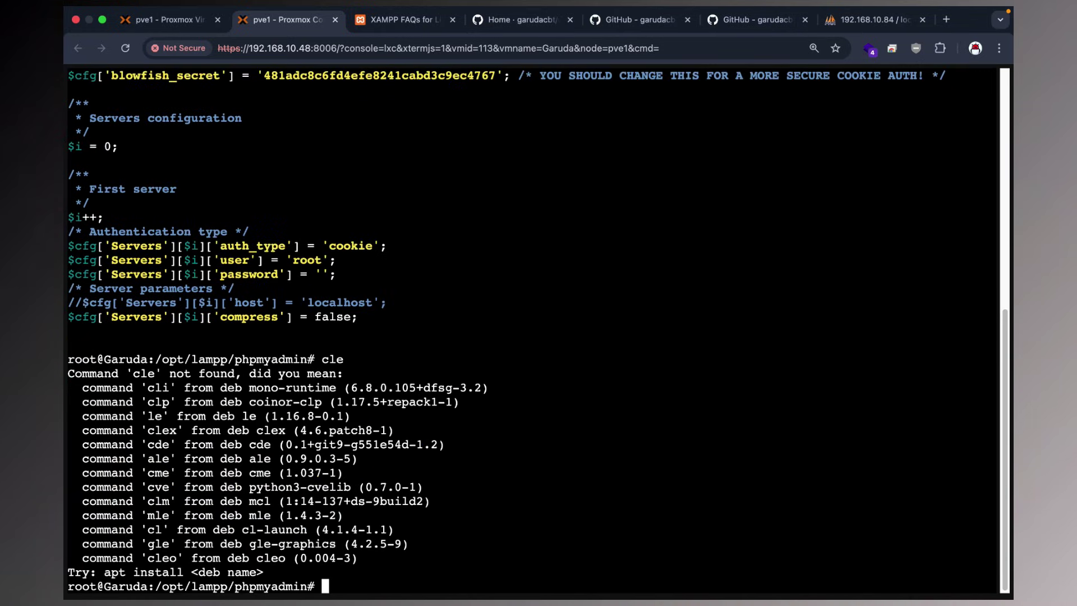
text(cler)
key(Return)
key(Up)
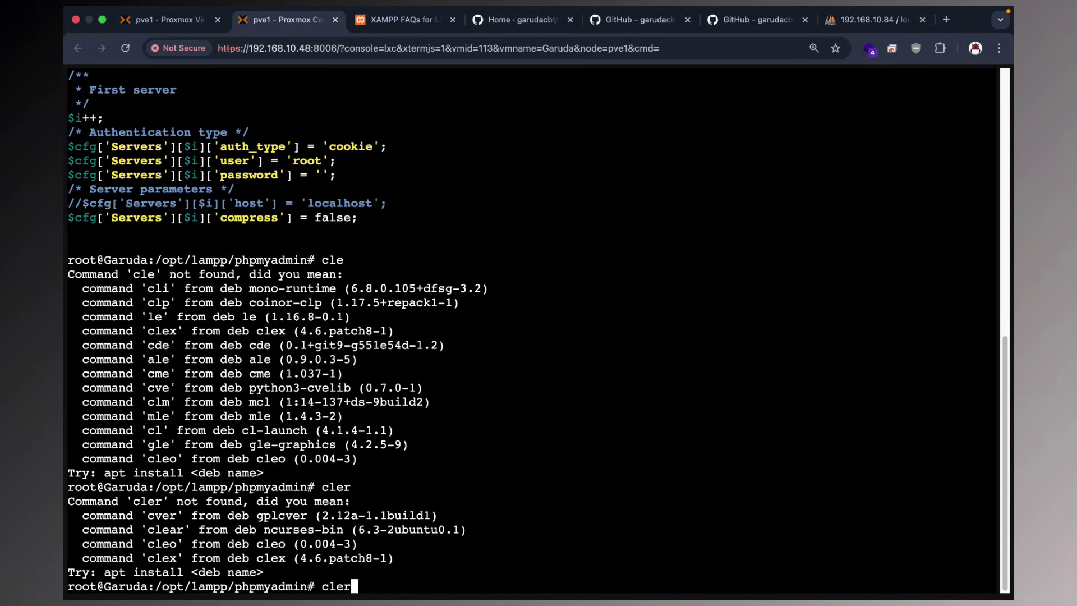
key(BackSpace)
text(ar)
key(Return)
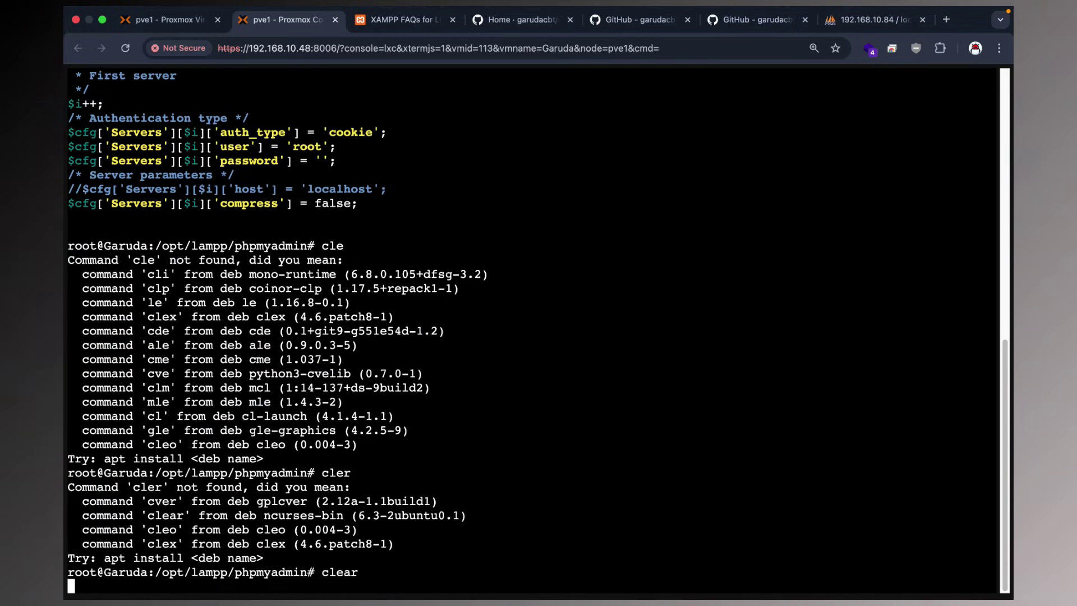
text(cd)
key(Return)
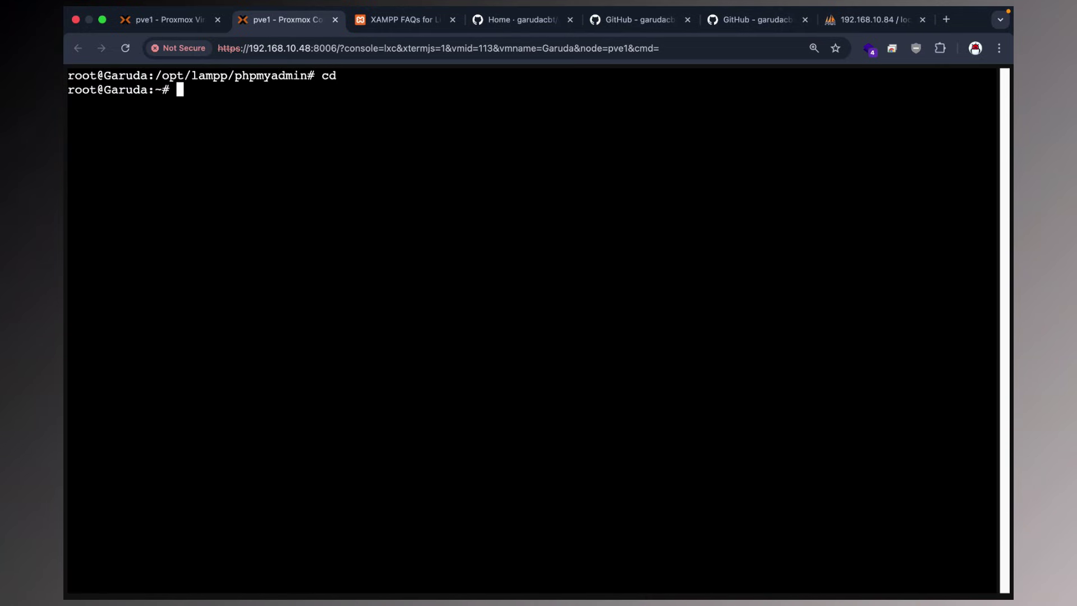
text(clear)
key(Return)
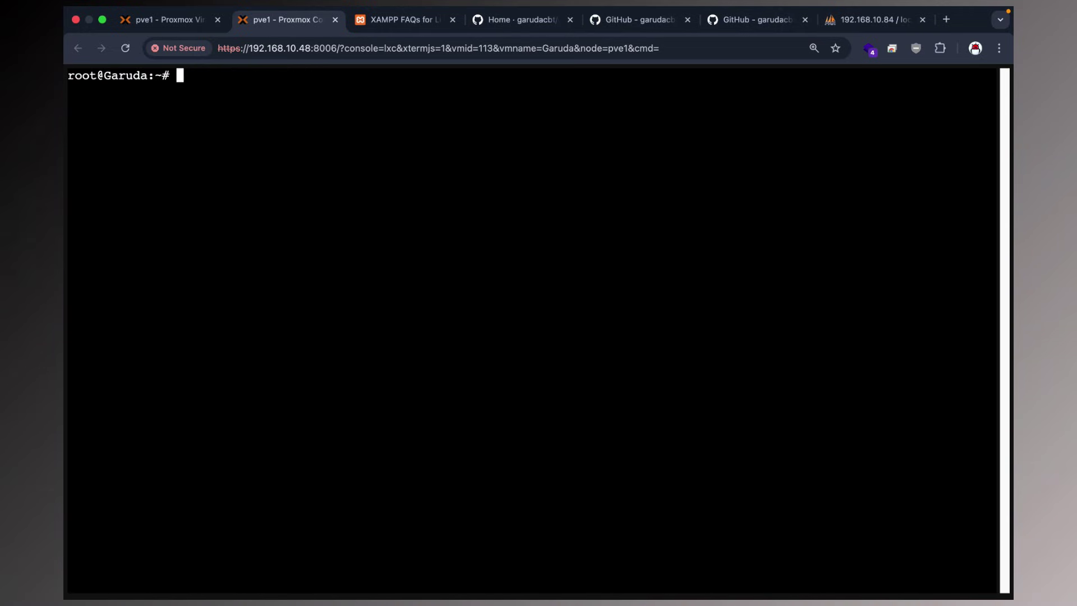
Change into /opt/lampp/htdocs/ and list its contents.
text(cd /opt/lampp/)
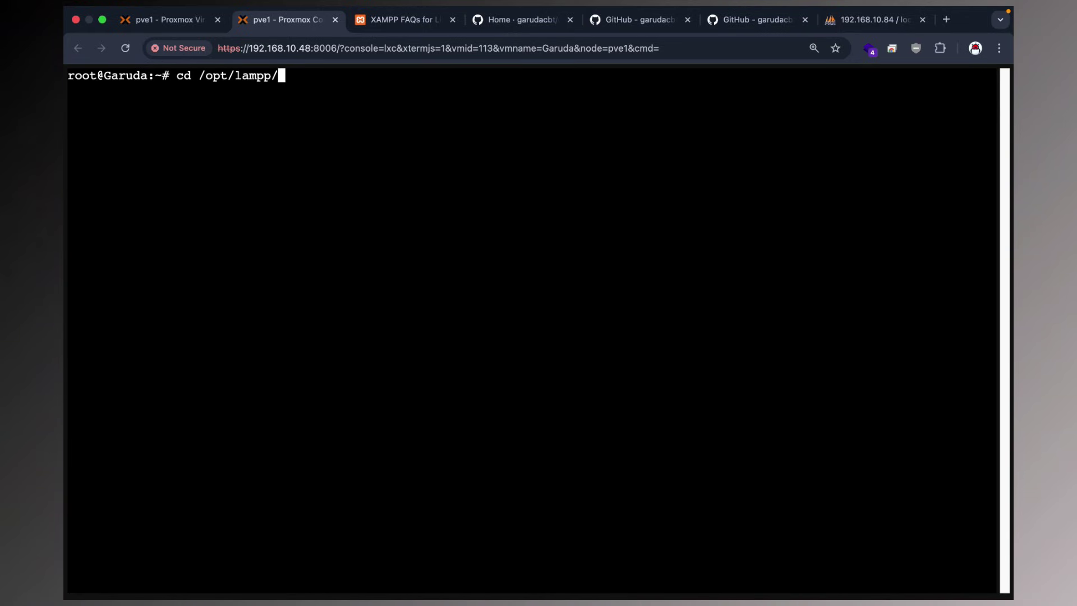
text(htdocs/)
key(Return)
text(ls)
key(Return)
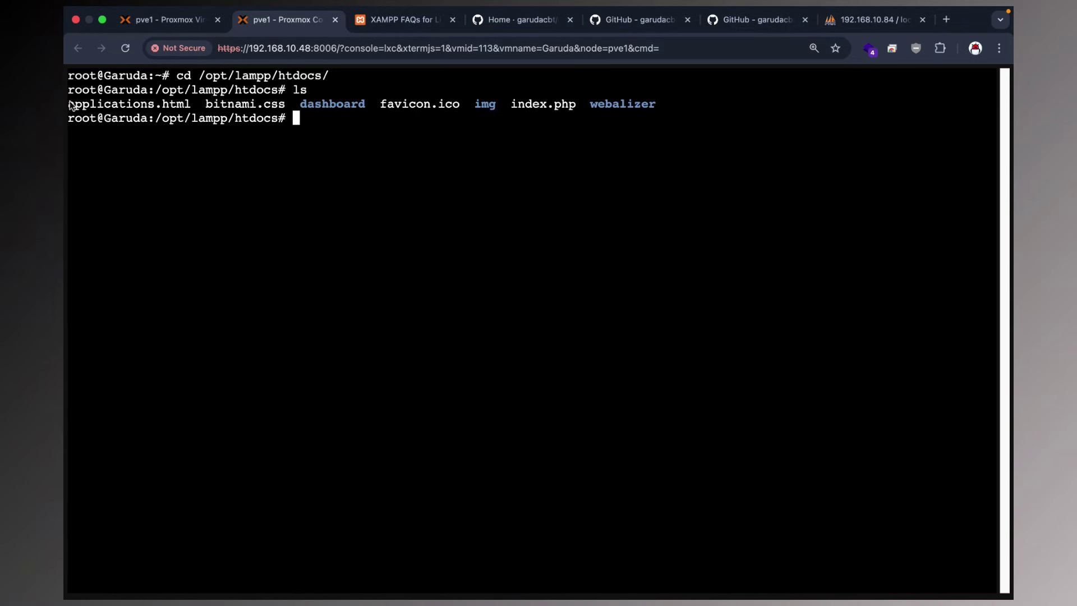
drag(68, 105, 648, 107)
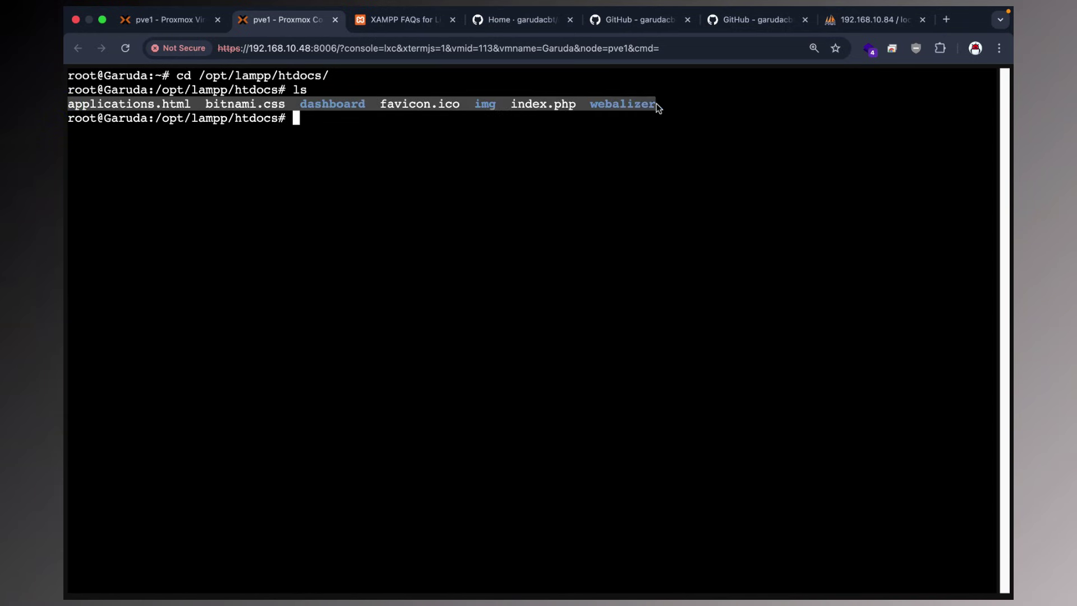
click(352, 117)
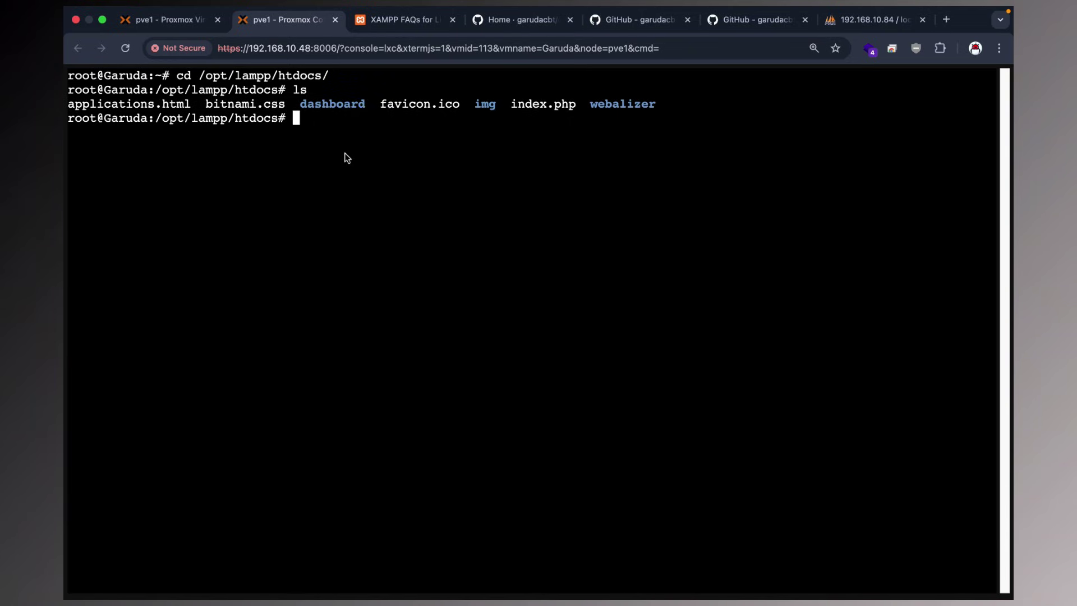
Download 1.5.3_new.zip with wget using the pasted GitHub zip URL.
text(wget)
right_click(454, 117)
click(497, 212)
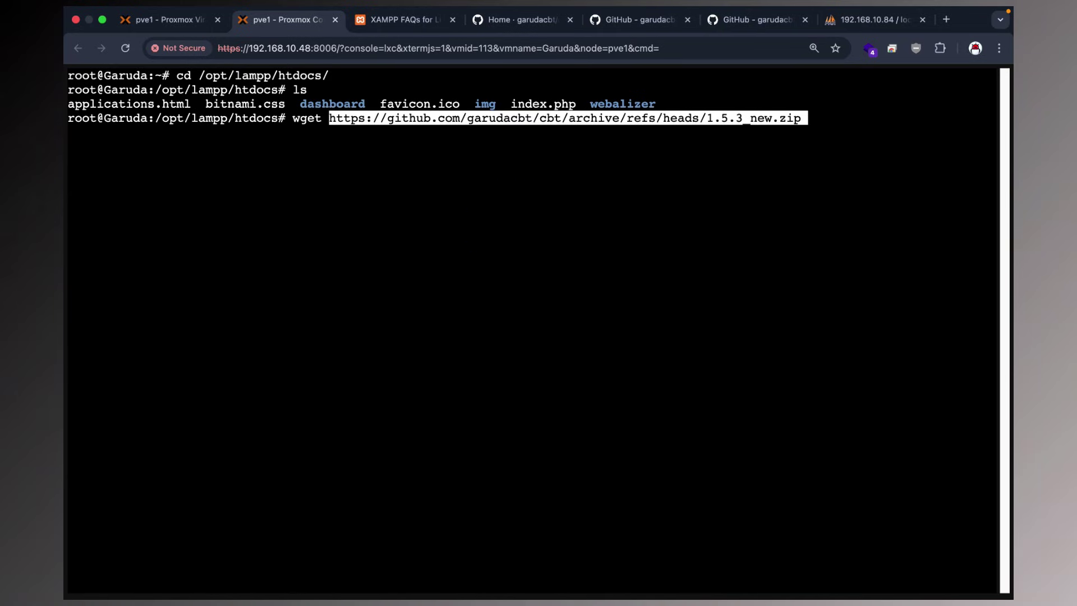
key(Return)
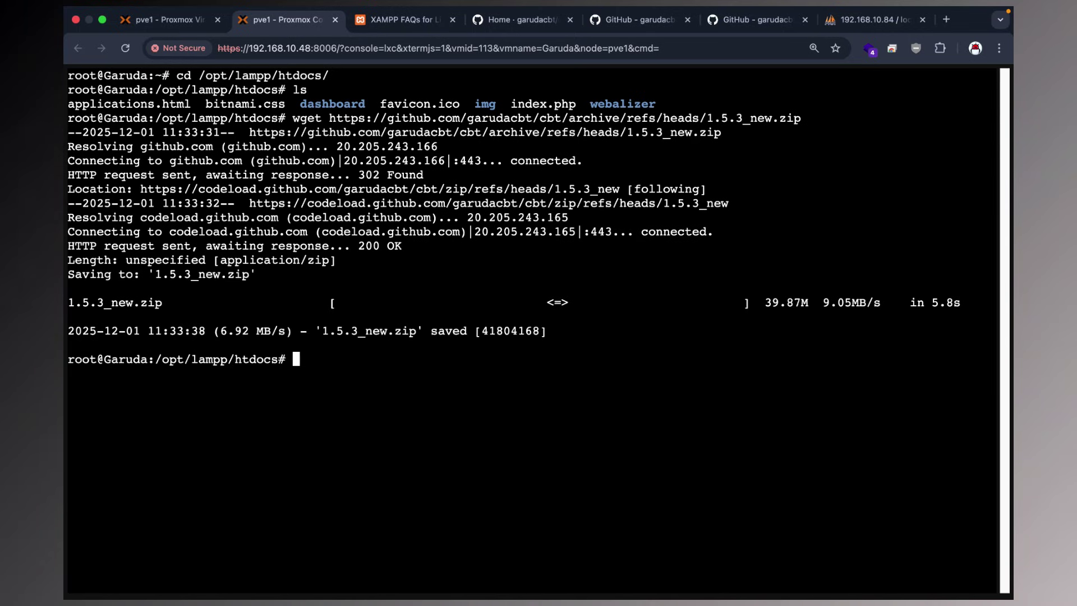
Check the downloaded 1.5.3_new.zip with ls -al and install unzip via apt-get.
text(ls -al)
key(Return)
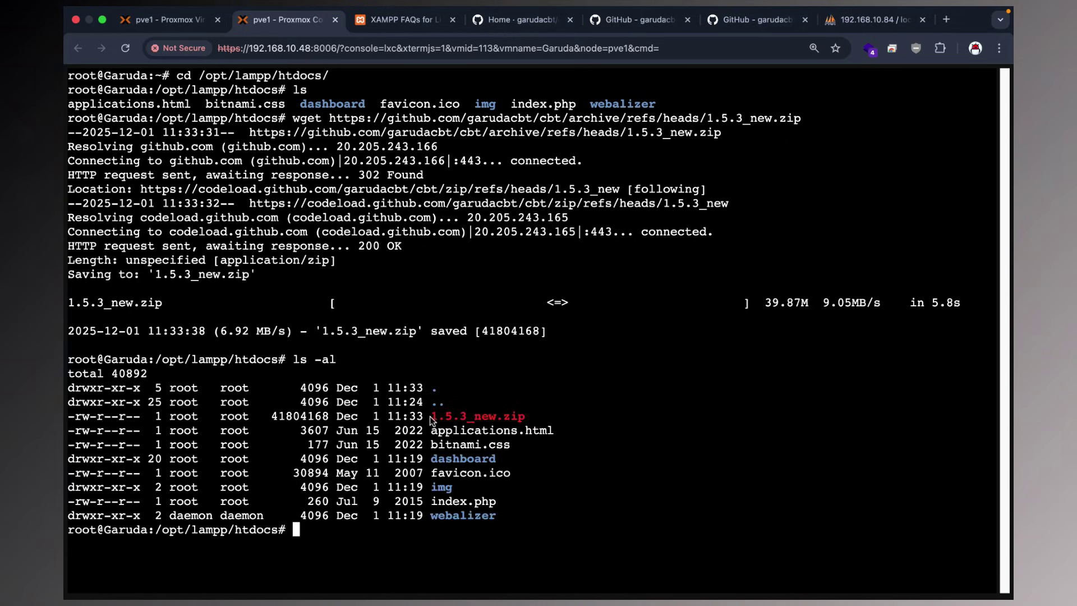
drag(431, 416, 474, 419)
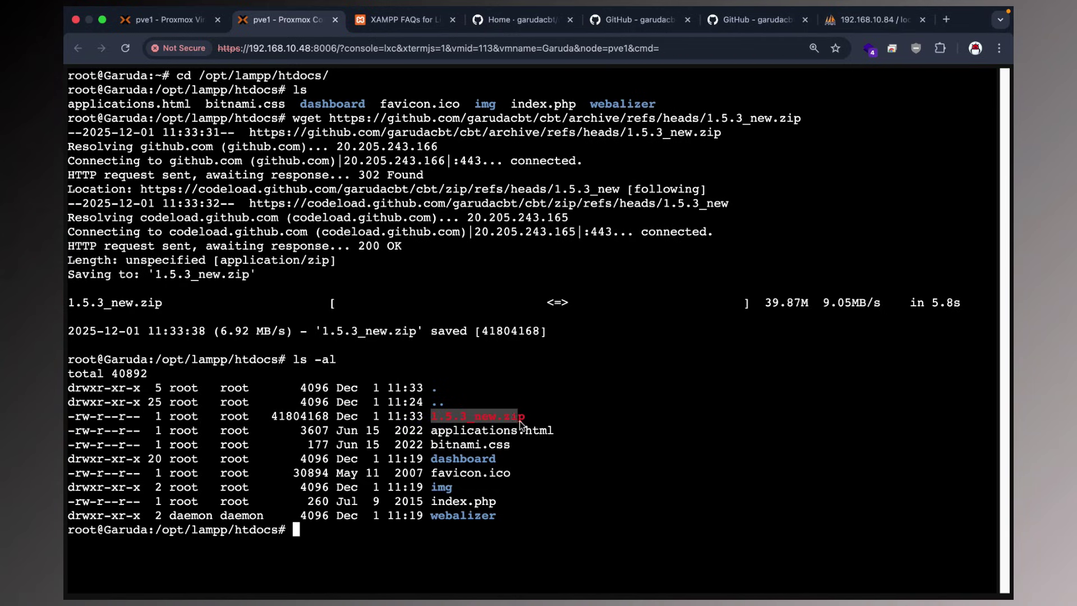
click(538, 422)
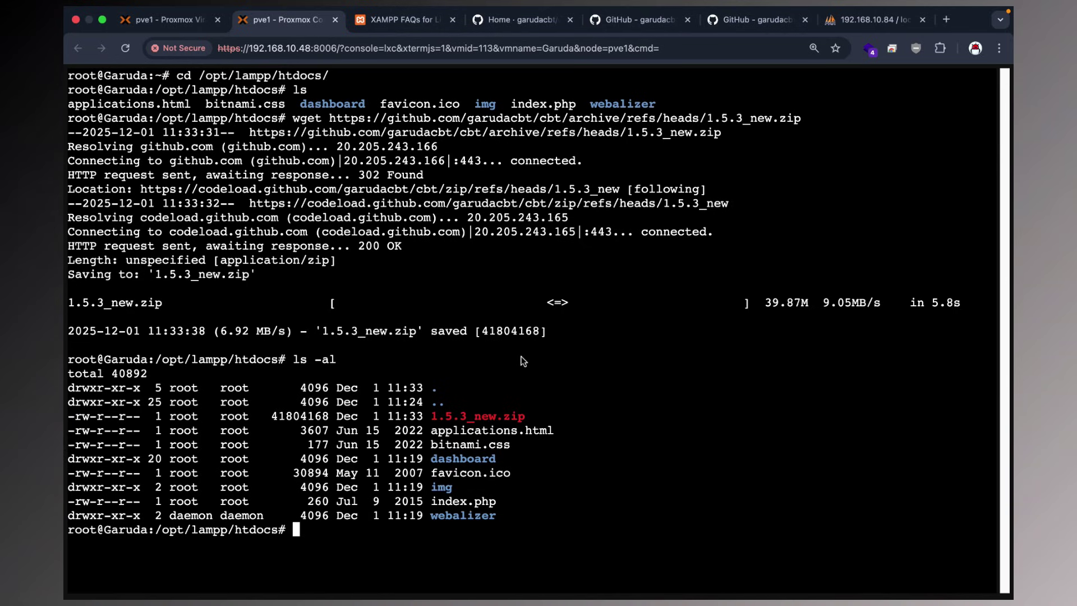
text(apt-get install )
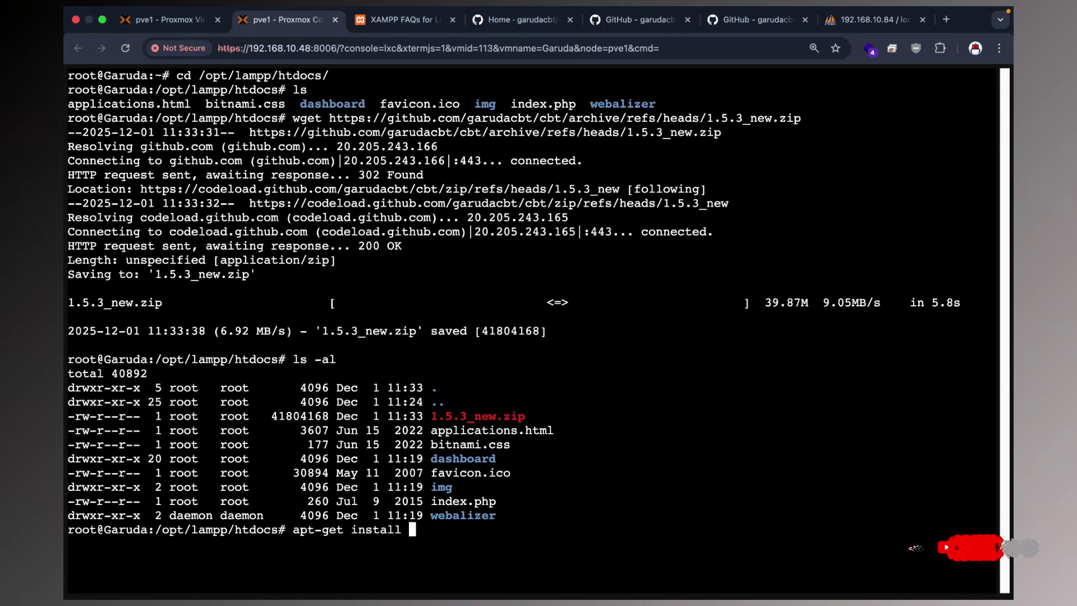
text(unx)
text(zip)
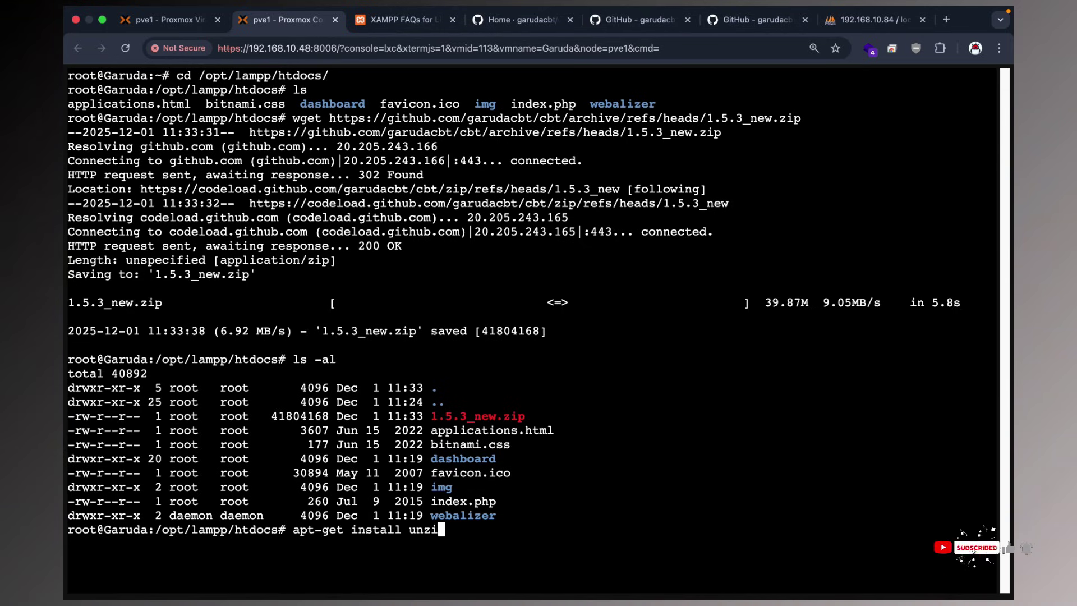
key(Return)
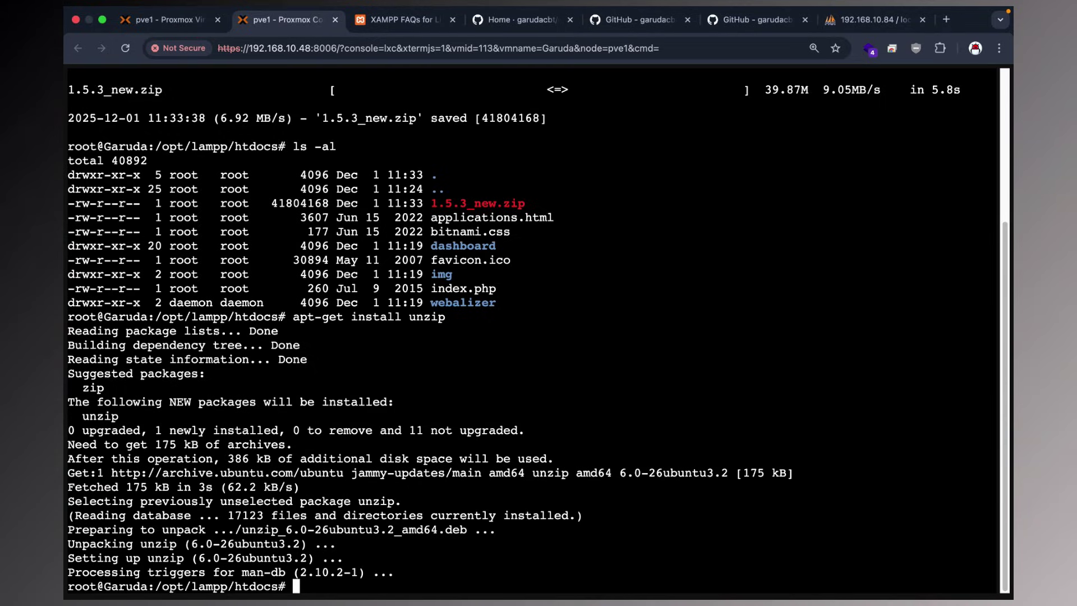
Extract 1.5.3_new.zip and list htdocs to see the cbt-1.5.3_new folder.
text(clear)
key(Return)
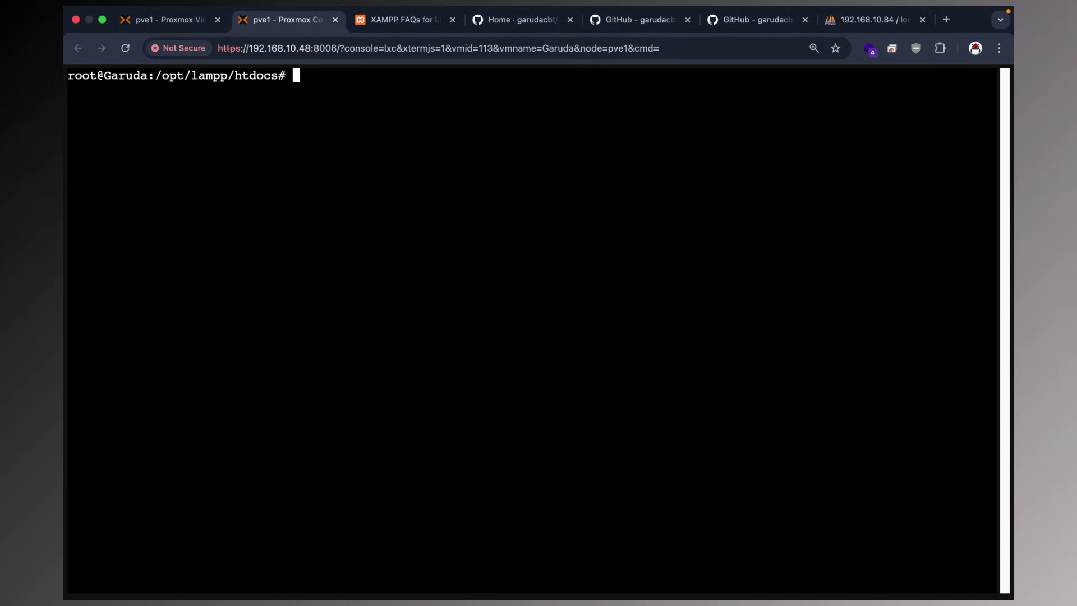
text(unzip 1)
key(Tab)
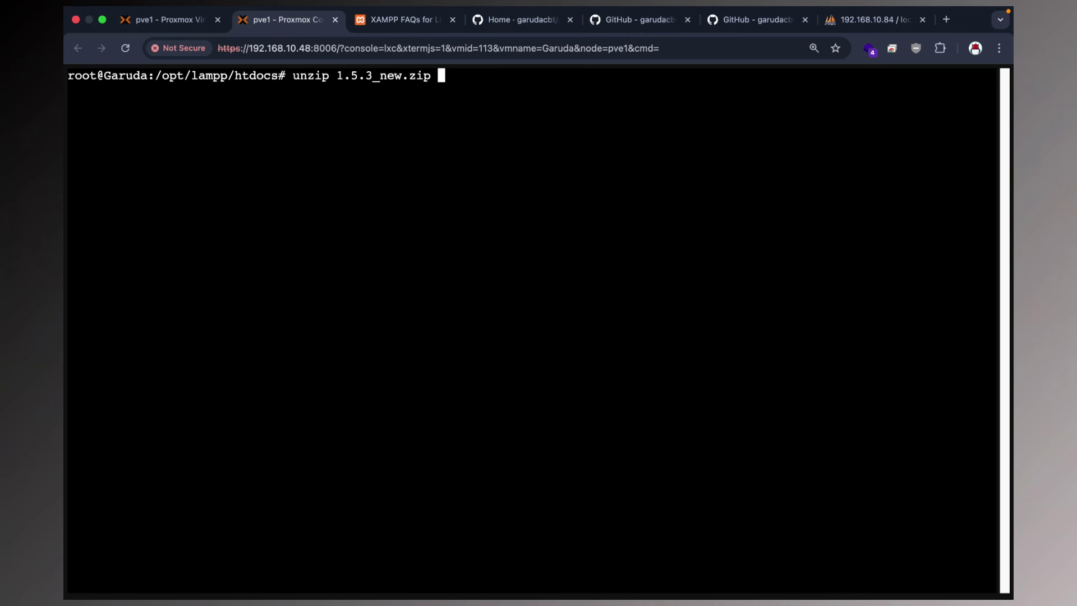
key(Return)
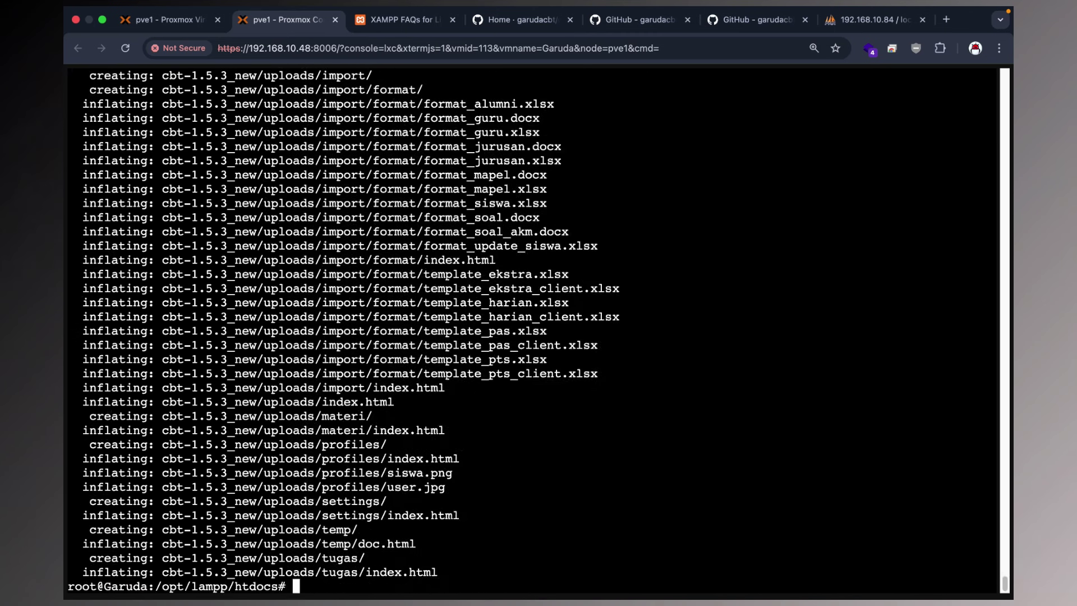
text(clear)
key(Return)
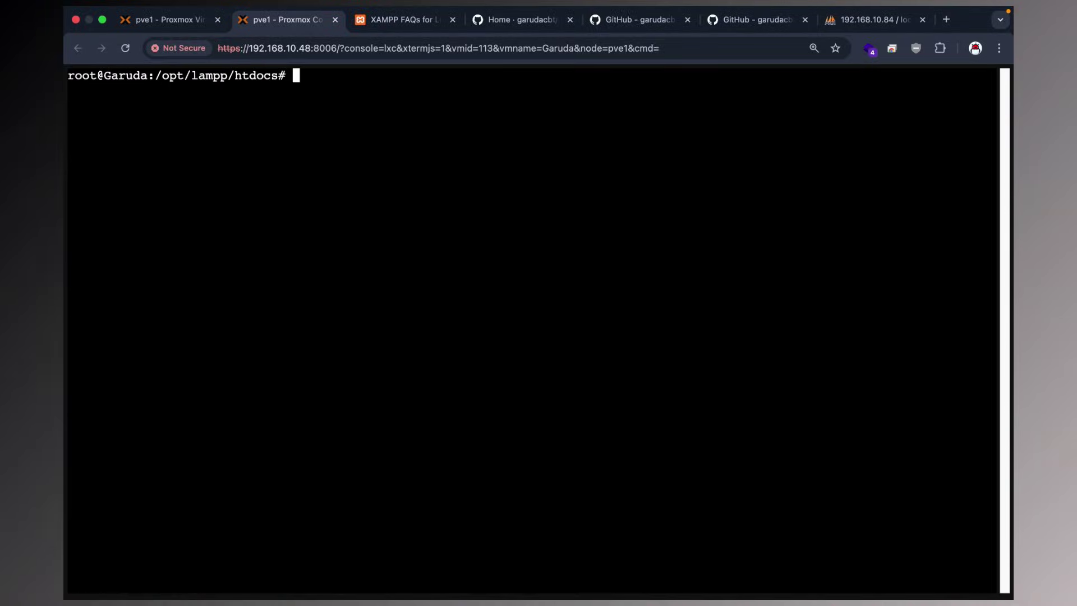
text(ls)
key(Return)
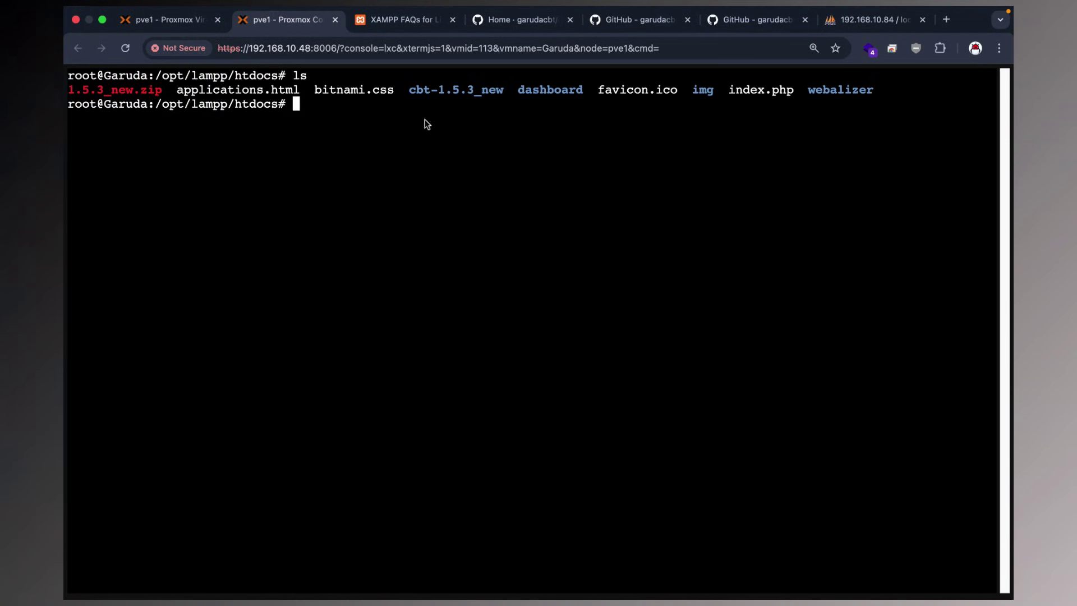
Rename cbt-1.5.3_new to cbt with mv and confirm it with ls.
drag(415, 94, 443, 96)
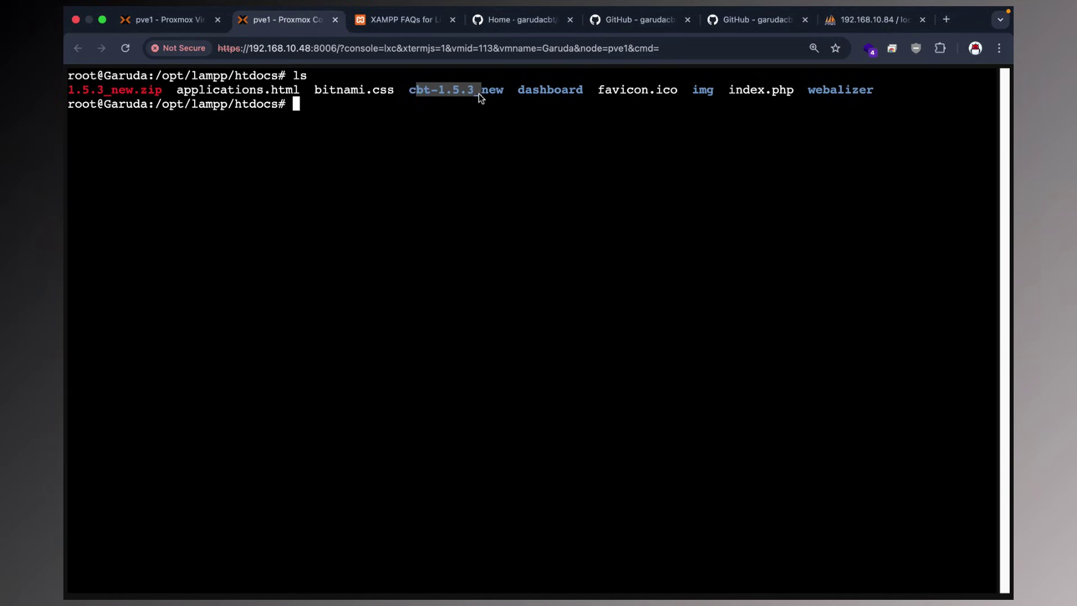
double_click(409, 94)
text(mv)
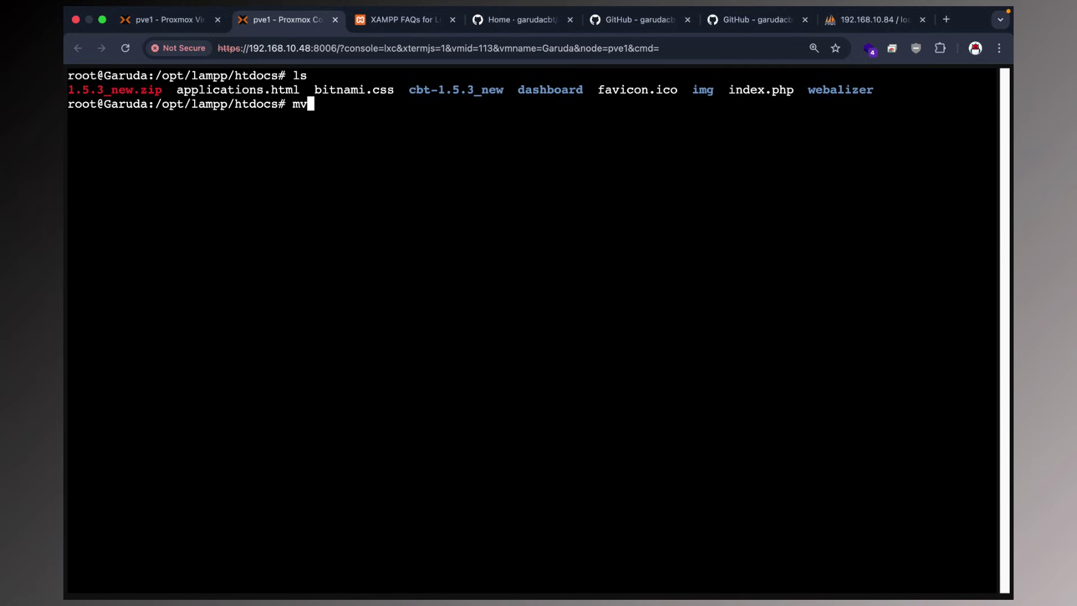
text( c)
key(Tab)
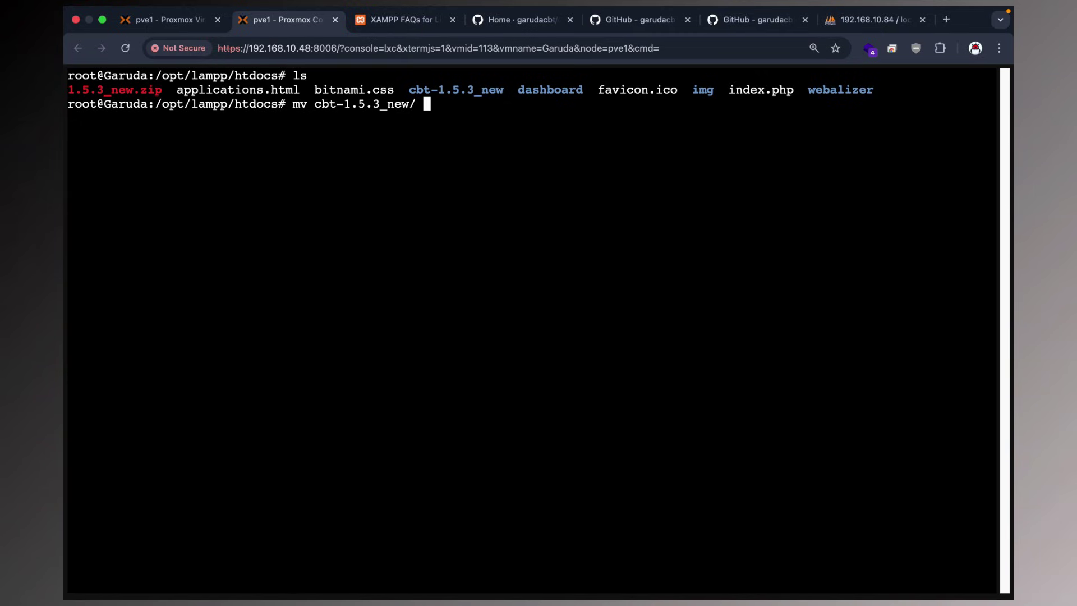
text(cbt)
key(Return)
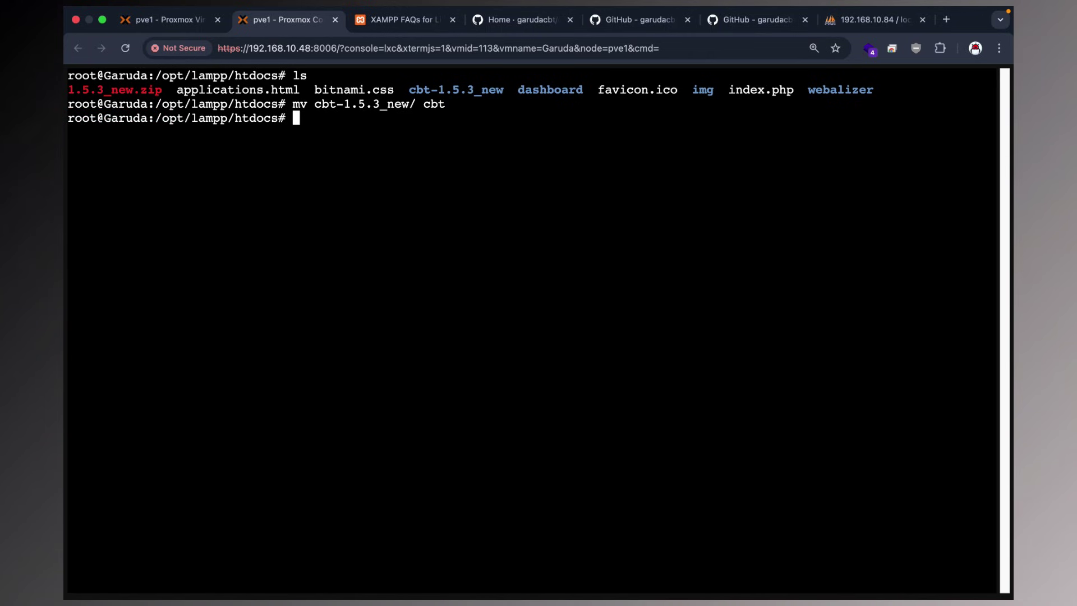
text(ls)
key(Return)
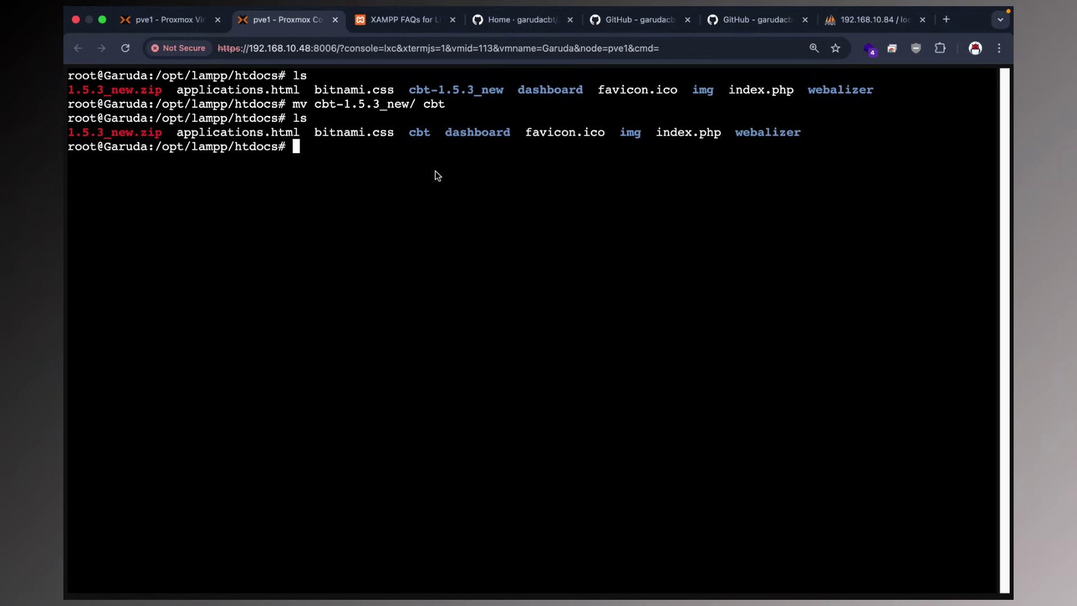
double_click(418, 134)
click(403, 16)
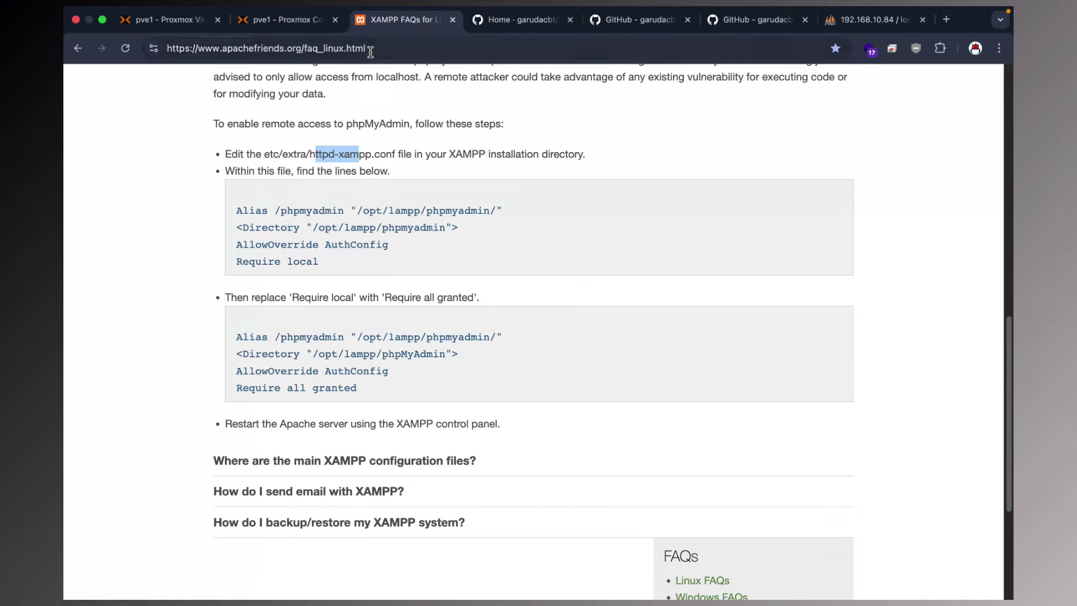
Copy the server's IP address from the phpMyAdmin address bar.
click(874, 19)
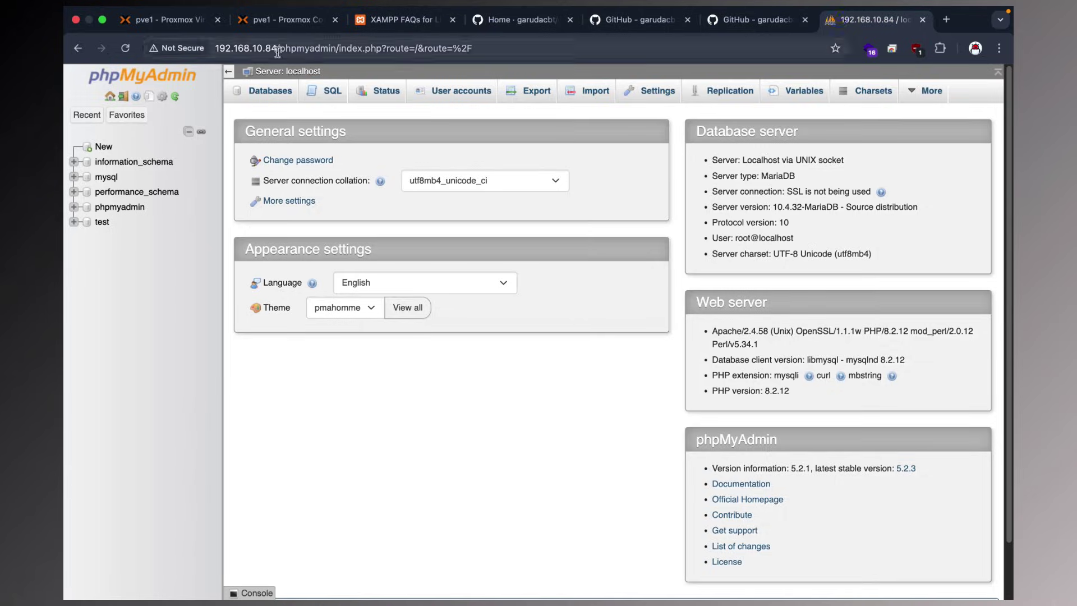
double_click(277, 49)
right_click(232, 50)
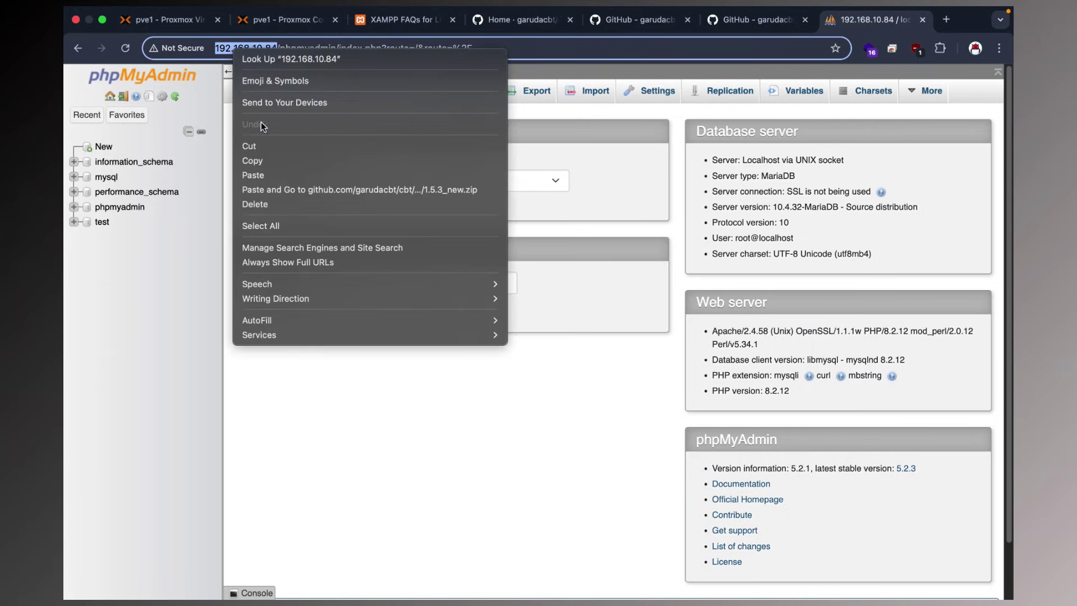
click(259, 160)
Load 192.168.10.84/cbt in the FAQs tab to reach the GarudaCBT installer.
click(403, 20)
click(401, 50)
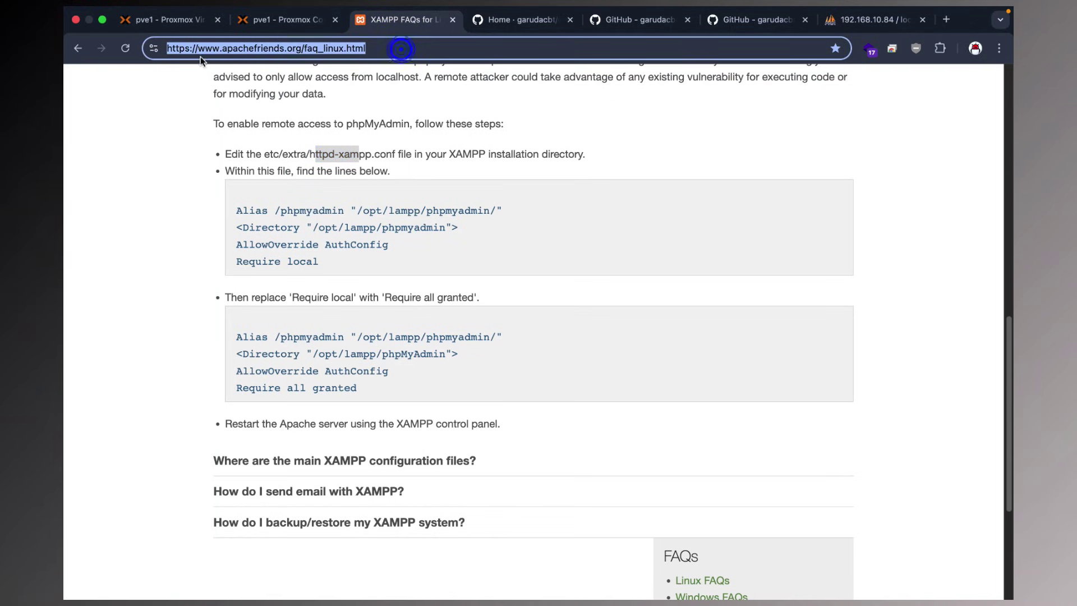
right_click(378, 48)
click(448, 190)
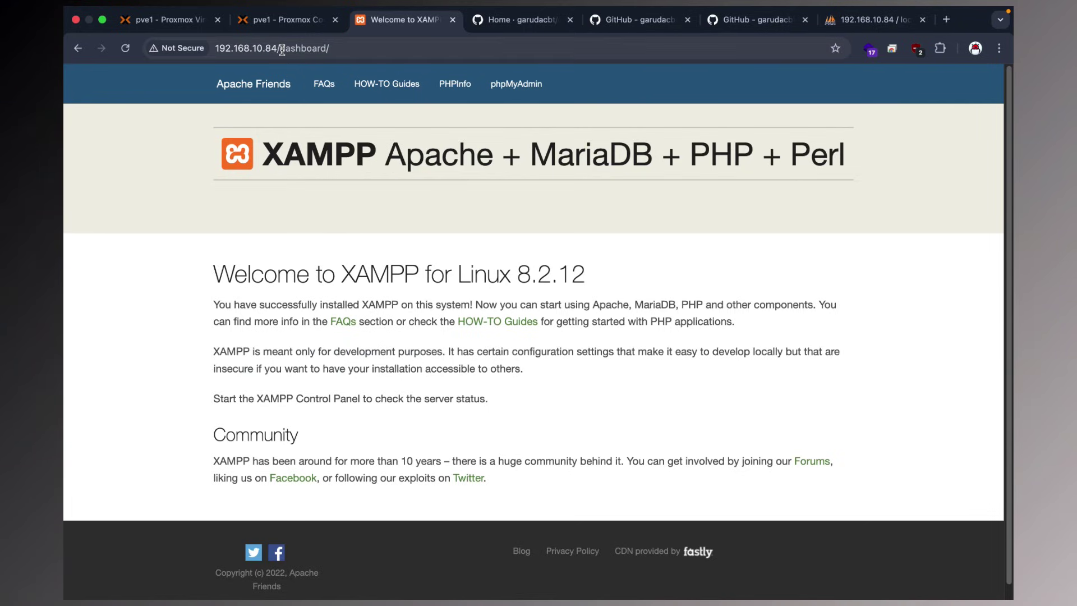
drag(280, 49, 335, 50)
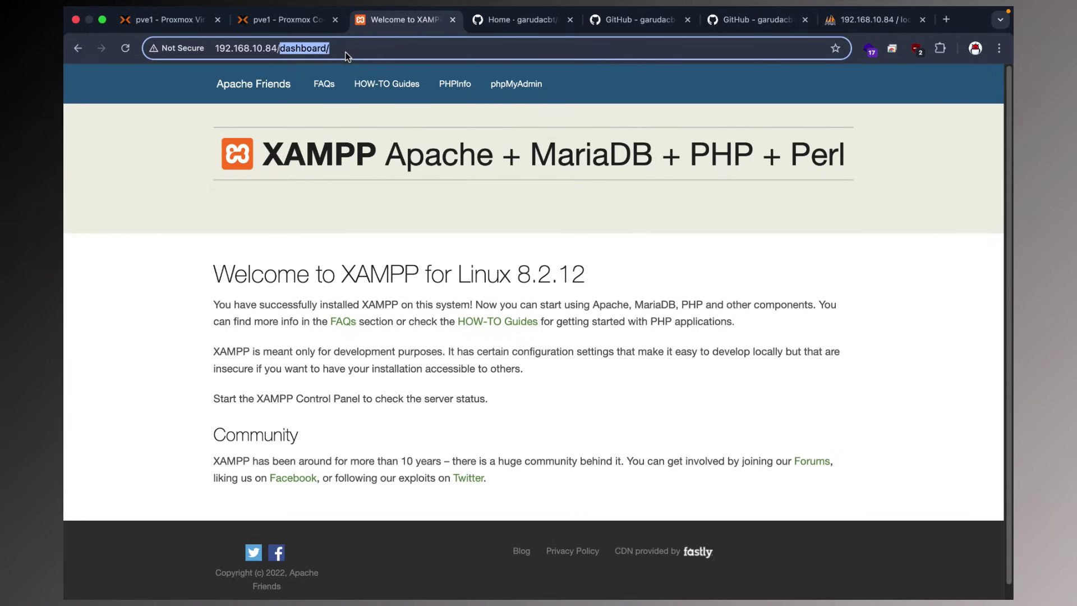
text(cbt)
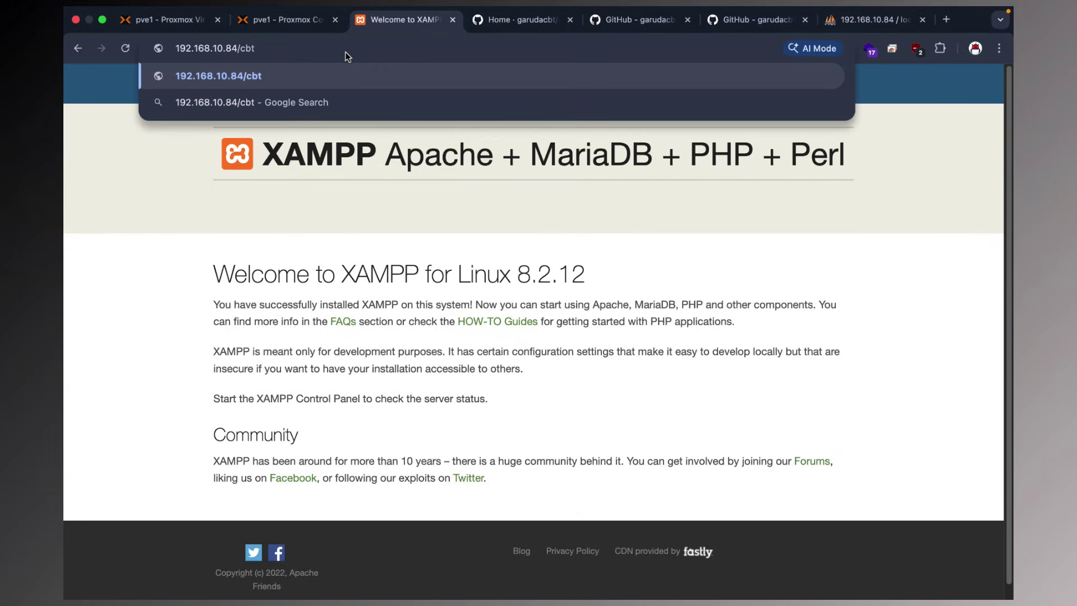
key(Return)
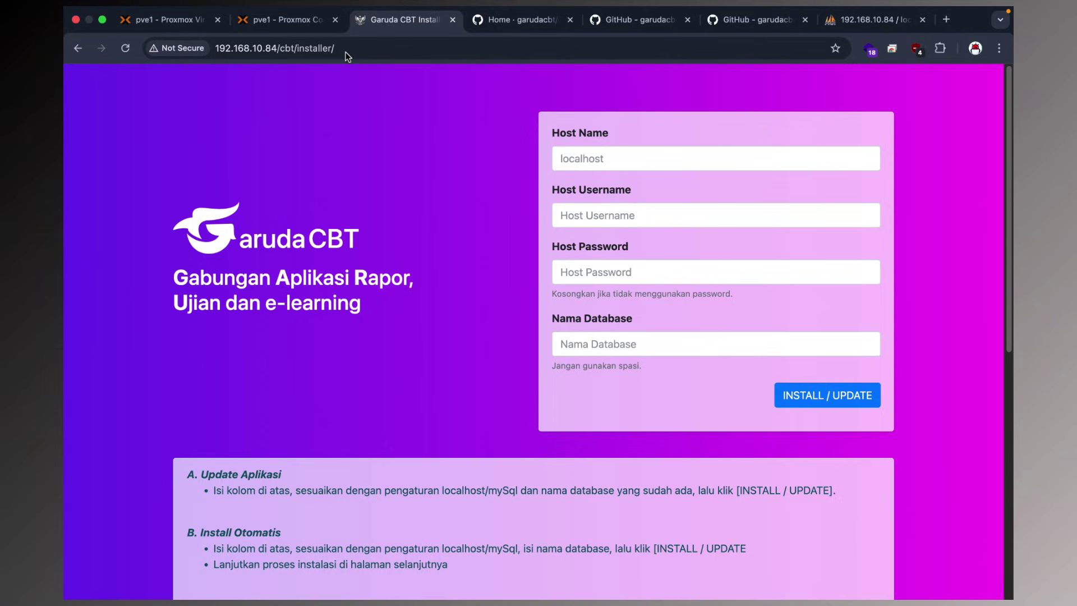
Fill Host Name with localhost, username root, and the MySQL root password.
drag(837, 21, 521, 28)
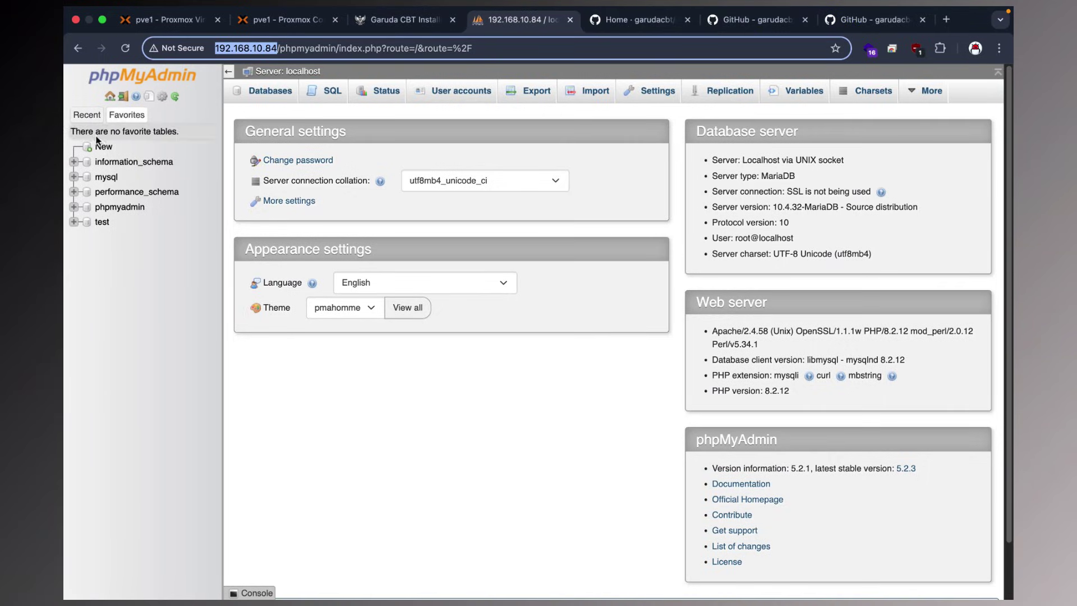
scroll(300, 293, down, 2)
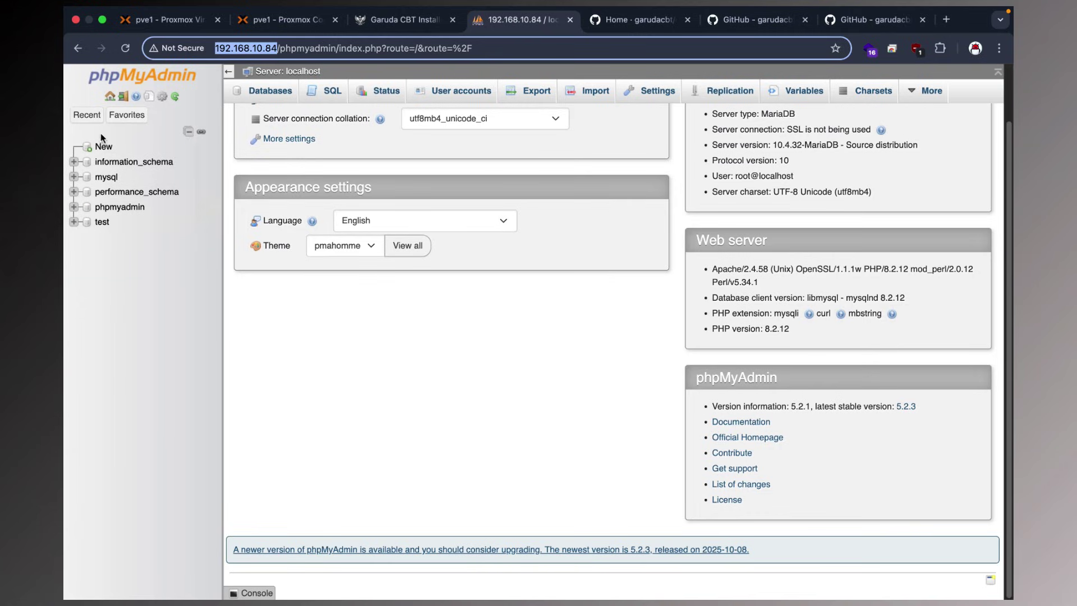
click(374, 19)
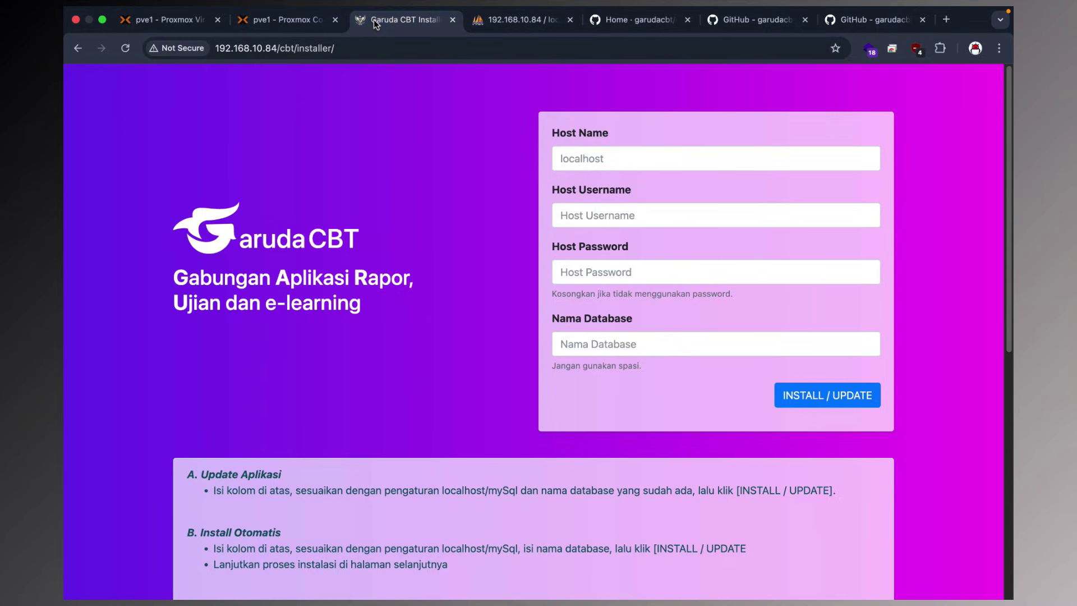
click(567, 156)
click(661, 194)
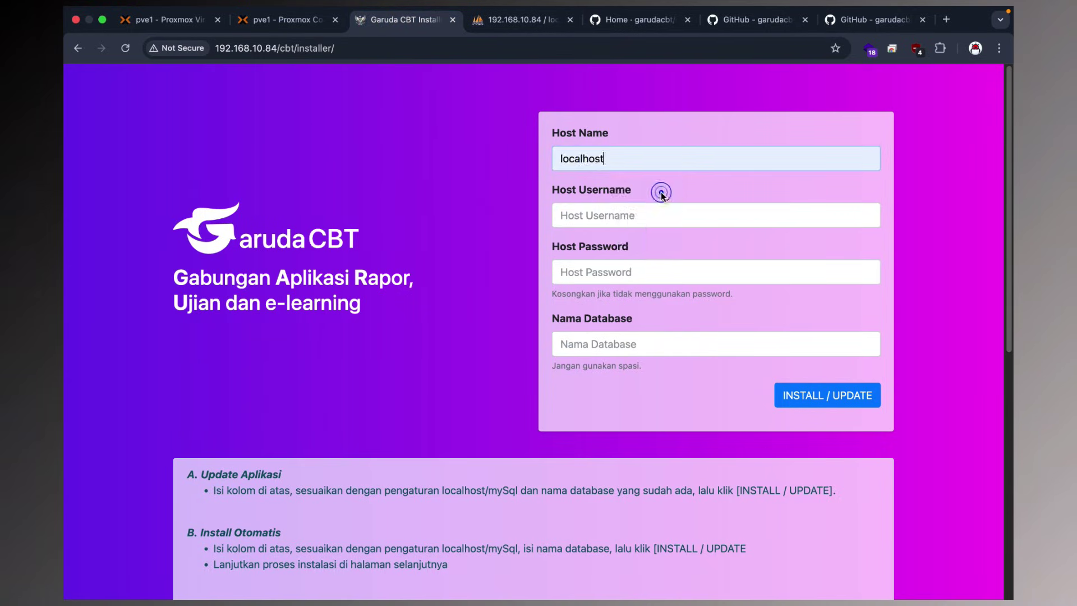
click(585, 217)
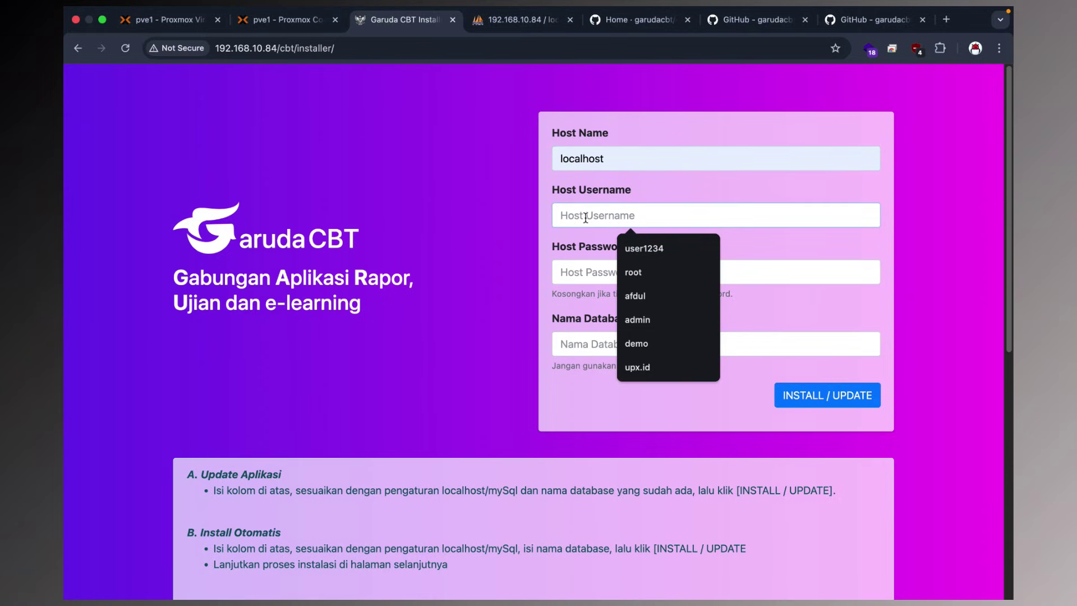
text(root)
click(587, 264)
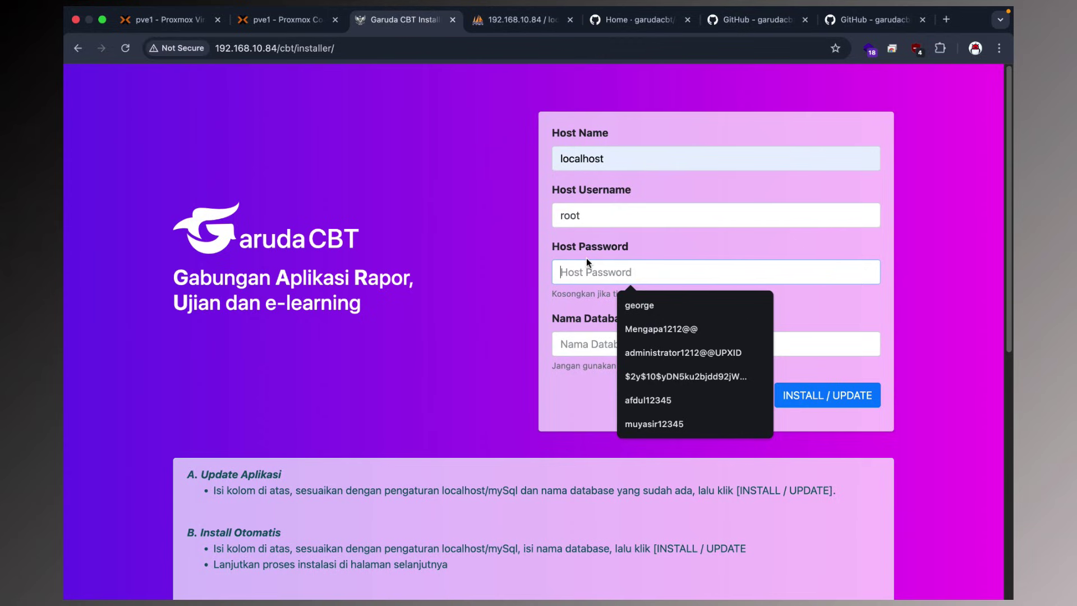
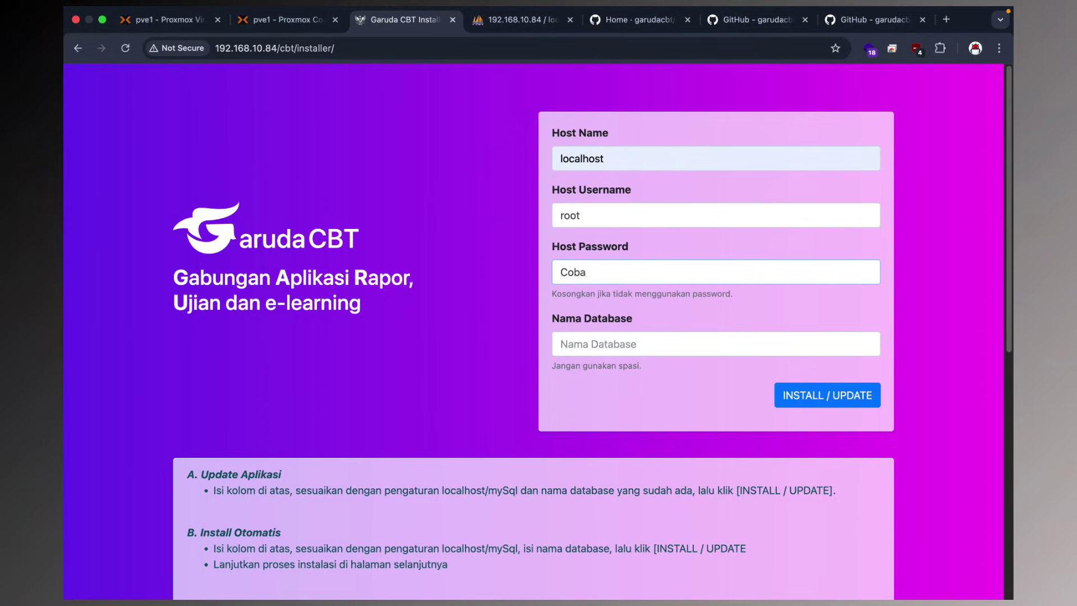
Enter db_cbt as the database name and correct typos in the name and host fields.
click(578, 337)
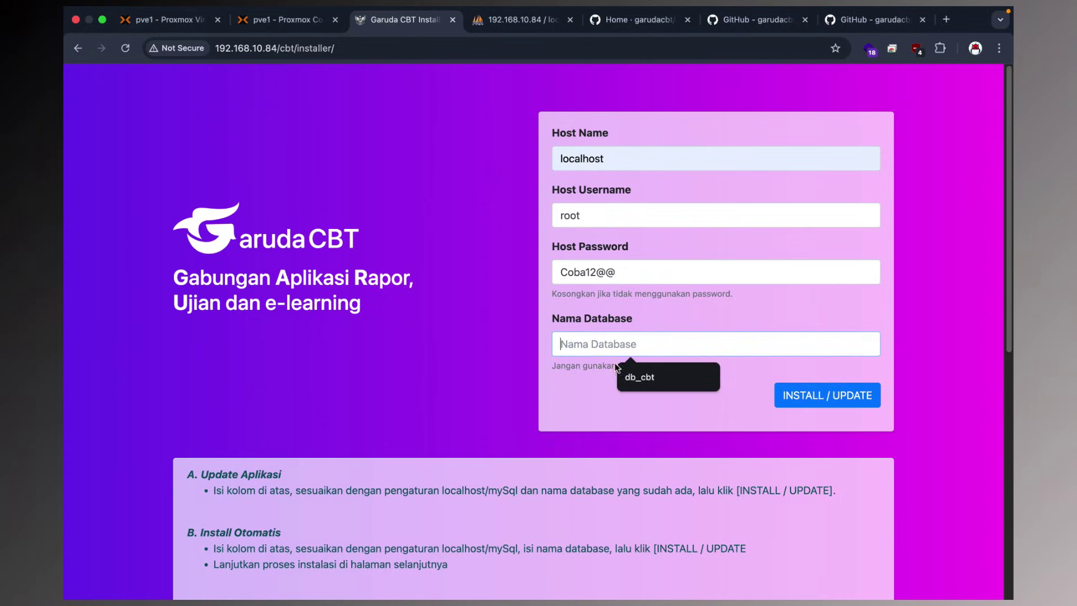
text(db_cbt)
key(BackSpace)
text(tt)
key(BackSpace)
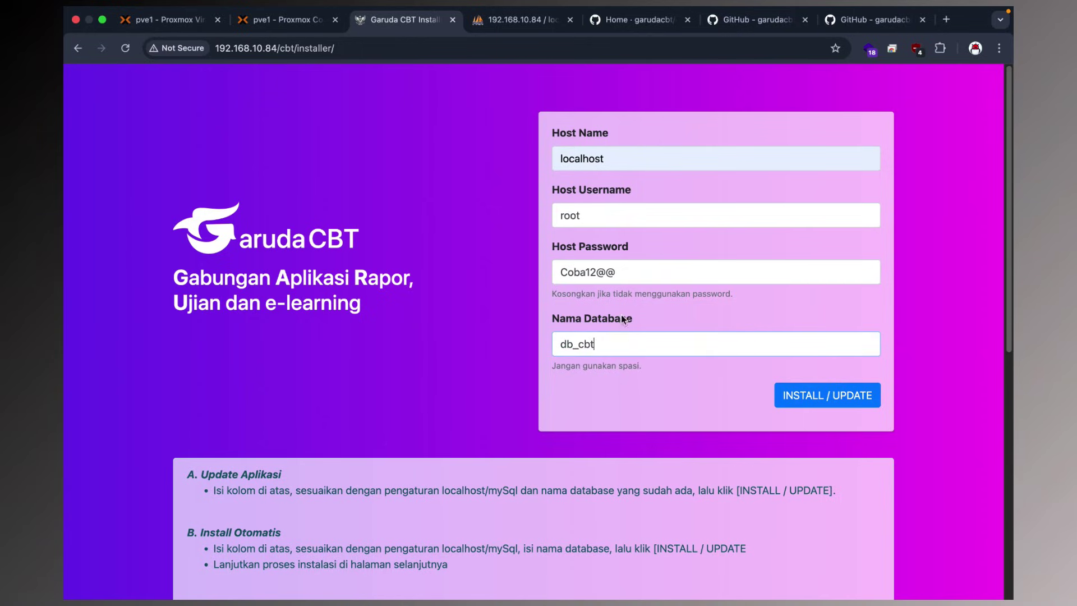
click(613, 157)
key(BackSpace)
text(t)
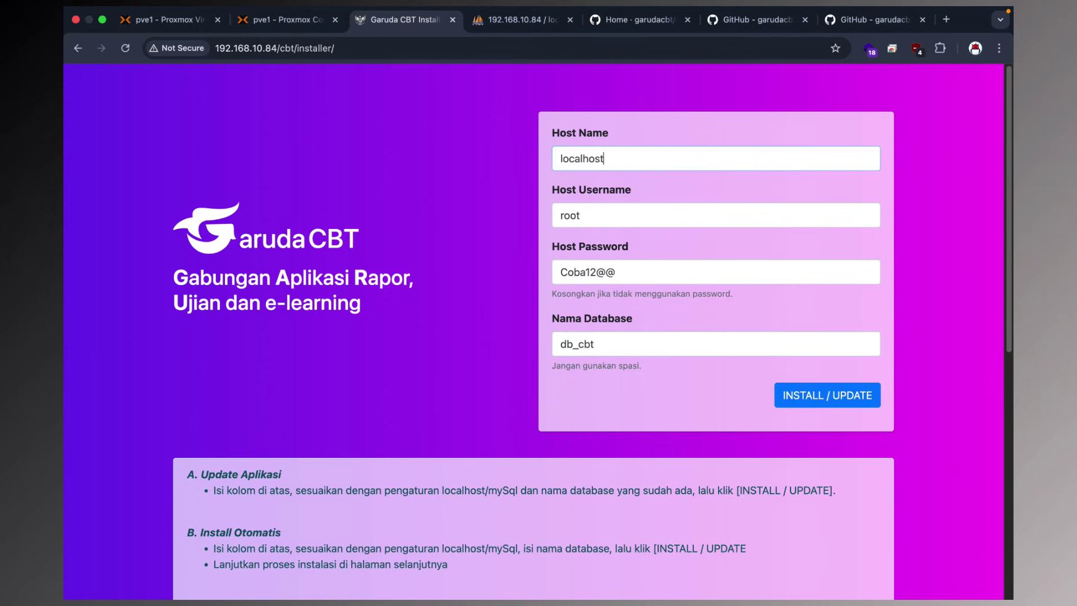
click(507, 163)
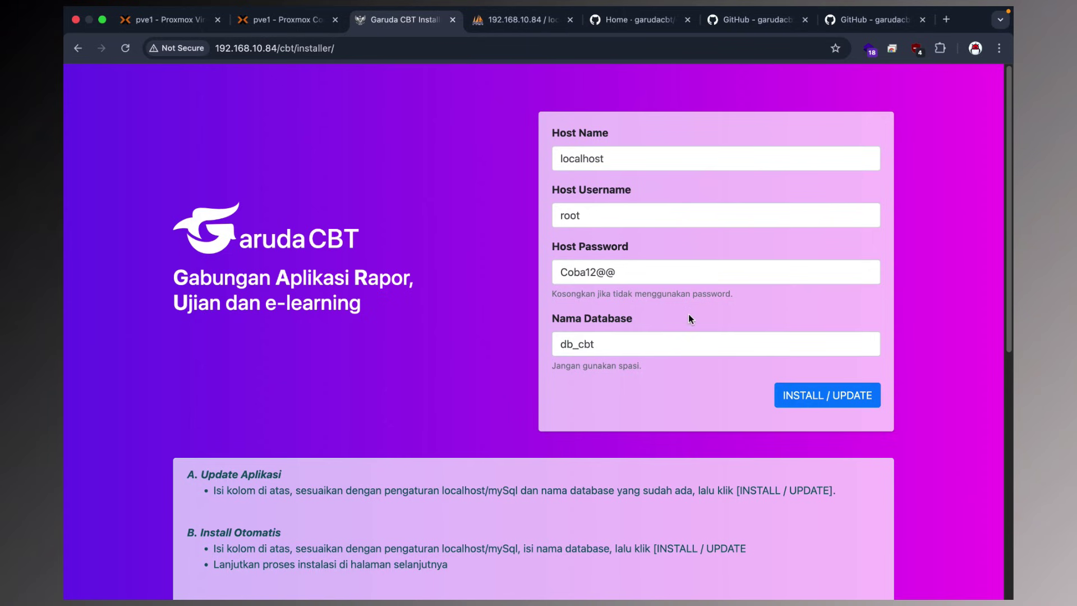
scroll(690, 318, down, 5)
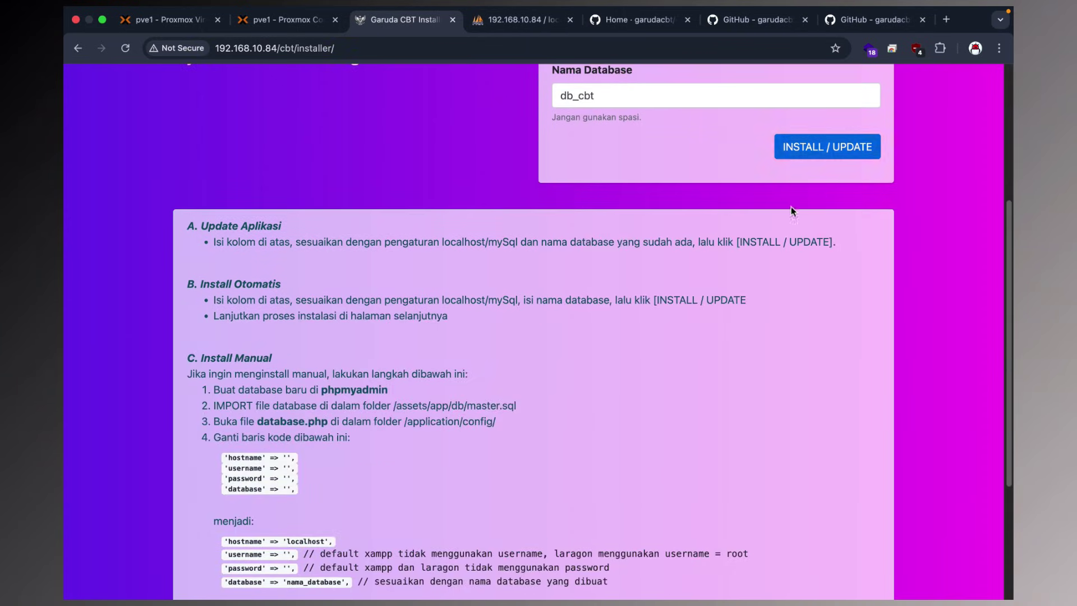
scroll(779, 230, up, 2)
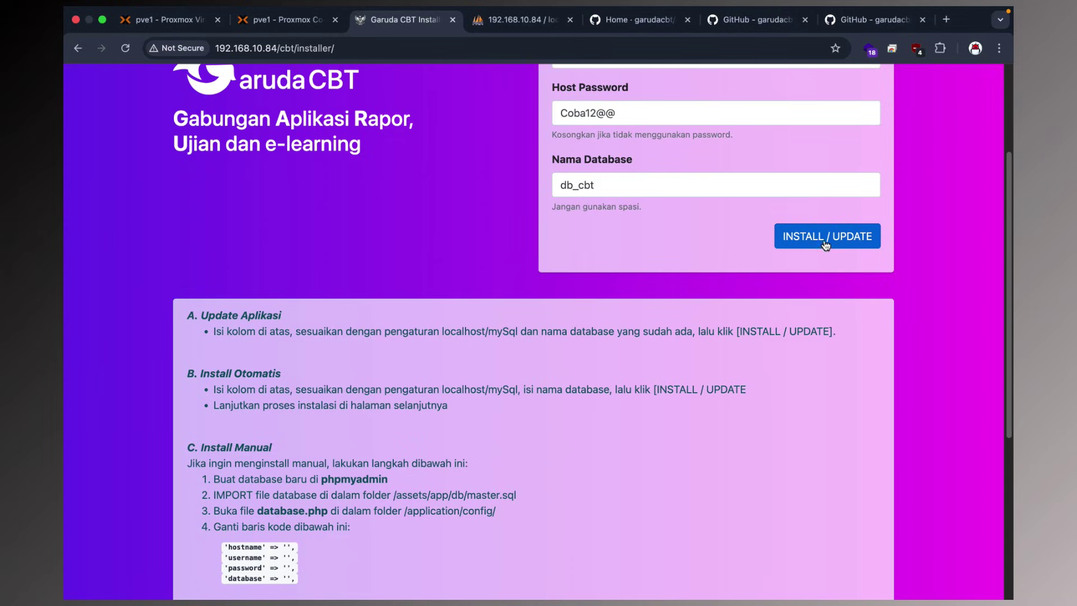
Submit INSTALL / UPDATE and read ERROR#004 requiring chmod 777 on application/config/database.php.
click(822, 240)
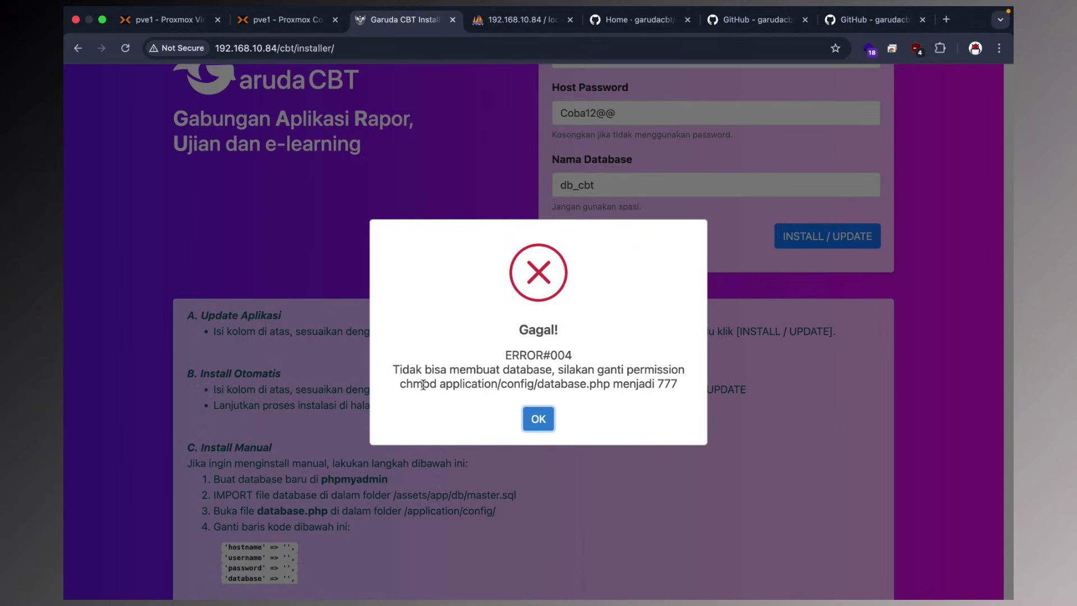
double_click(399, 384)
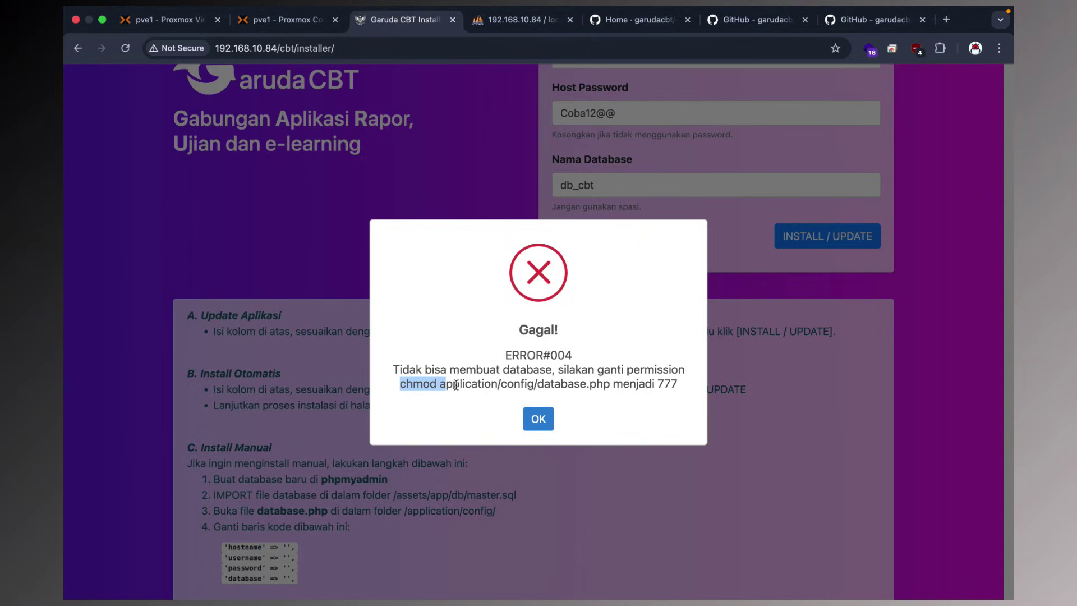
click(451, 385)
drag(441, 384, 546, 384)
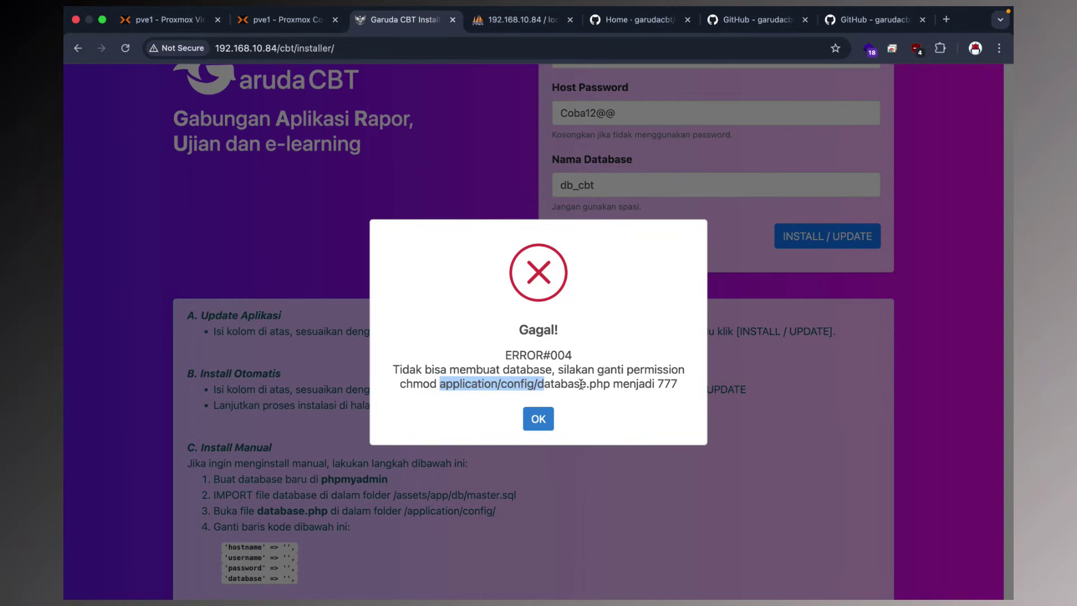
double_click(609, 384)
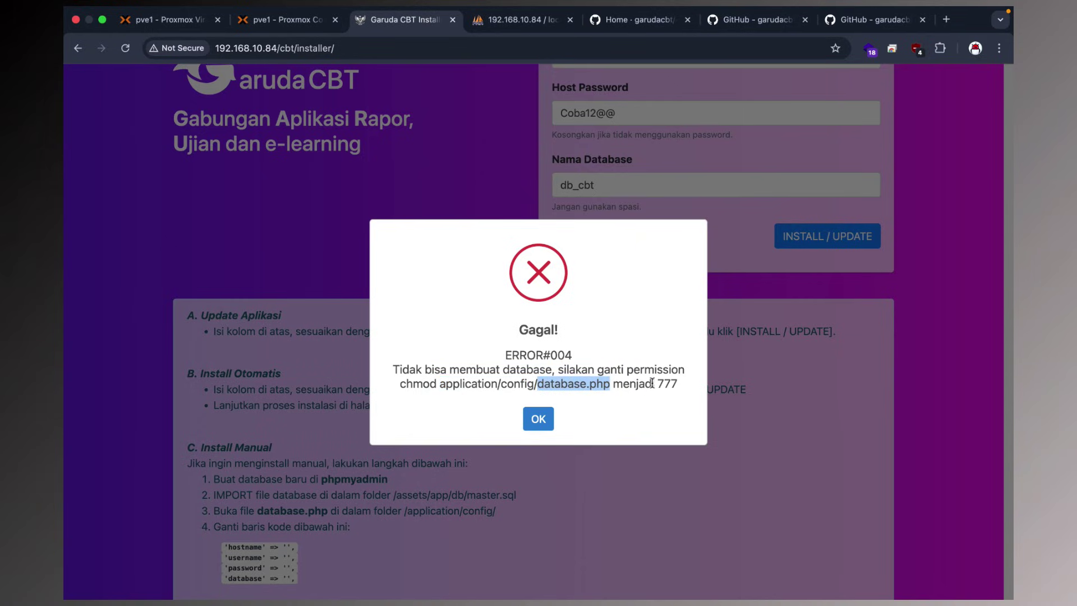
drag(651, 383, 671, 383)
click(678, 383)
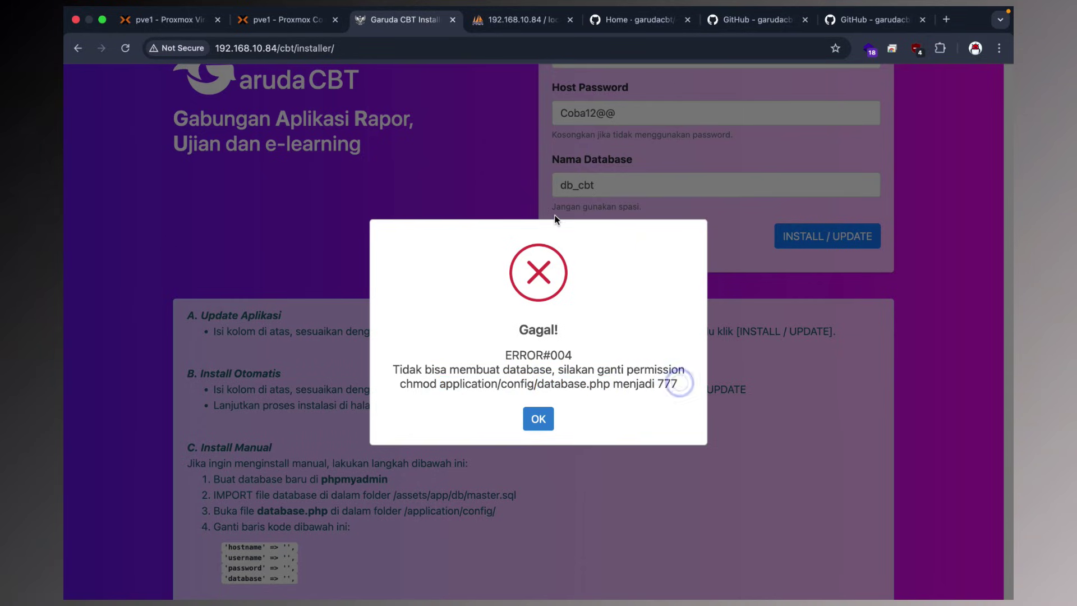
Refresh phpMyAdmin and open db_cbt to see tables like cbt_jadwal.
click(513, 25)
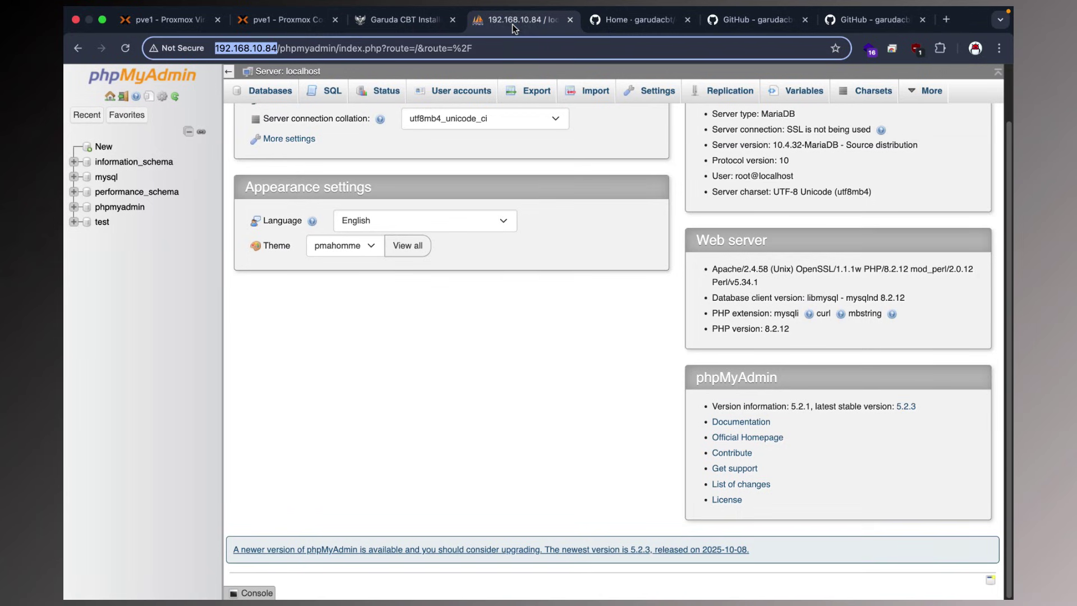
click(125, 47)
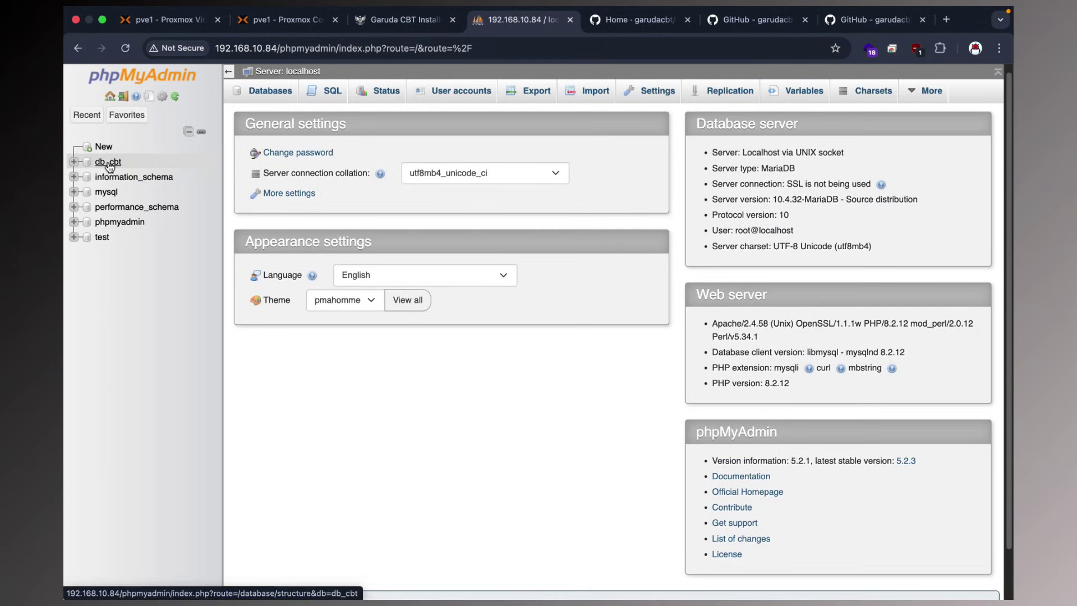
click(110, 164)
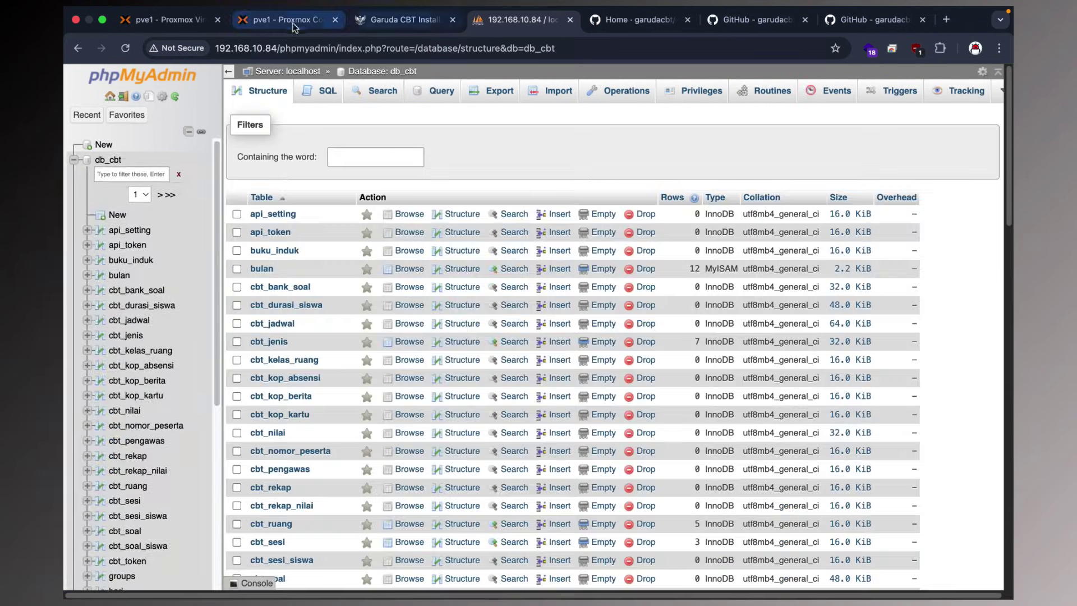
click(402, 20)
click(280, 19)
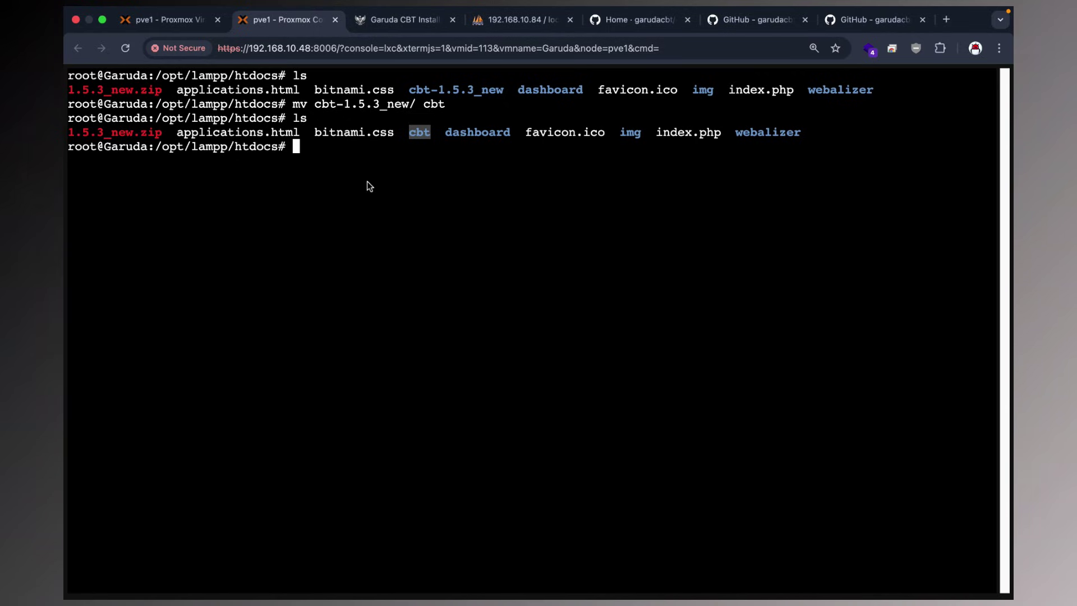
Change into cbt/application/config and list its files with ls -alh.
text(cd )
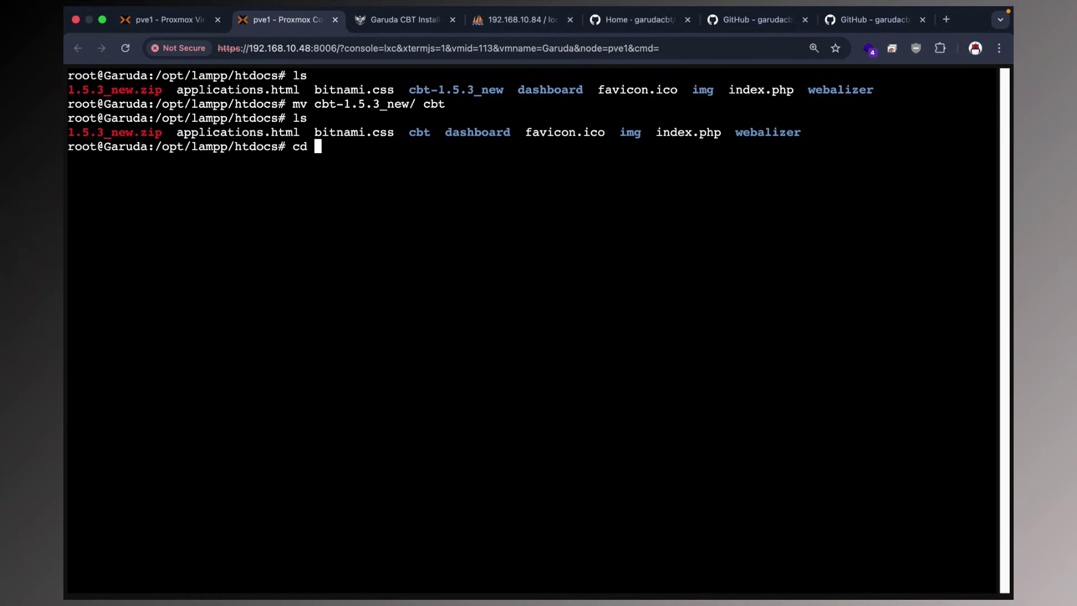
text(/)
key(BackSpace)
text(c)
key(Tab)
text(a)
key(Tab)
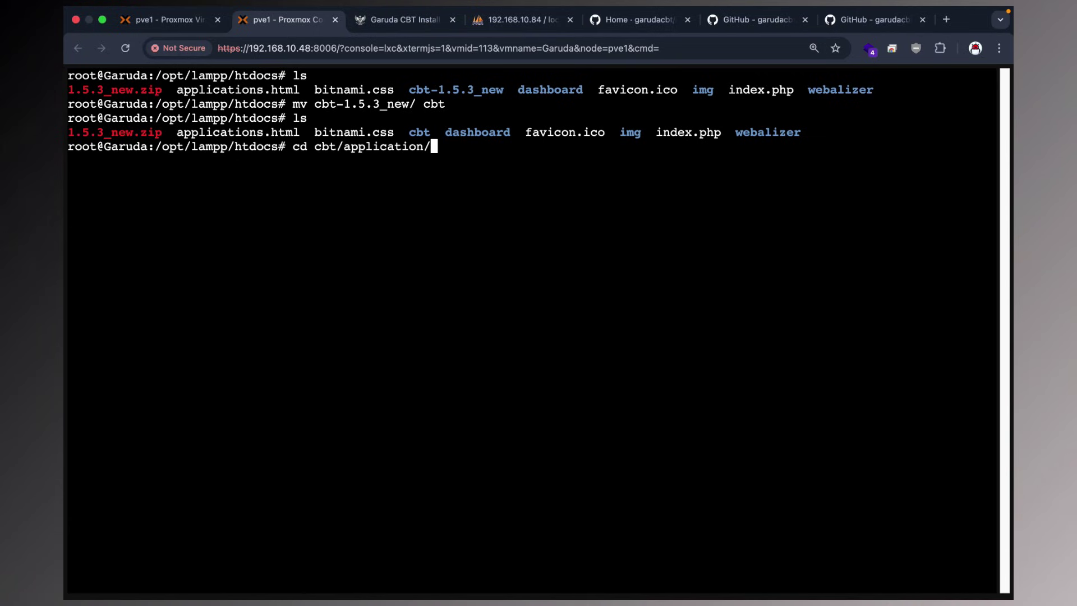
text(conf)
key(Tab)
key(Return)
text(ls)
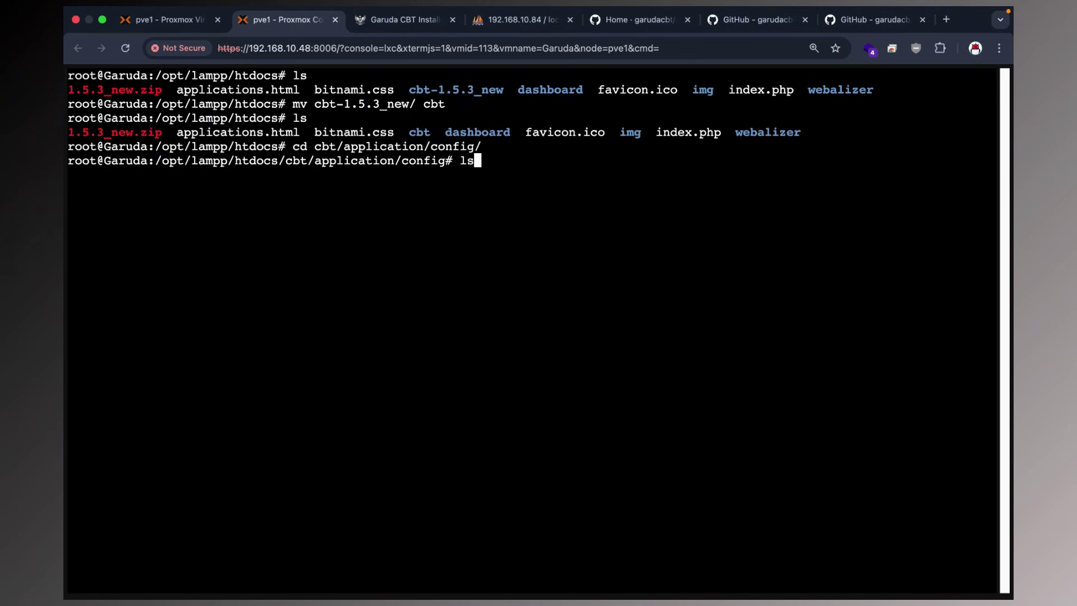
text( -alh)
key(Return)
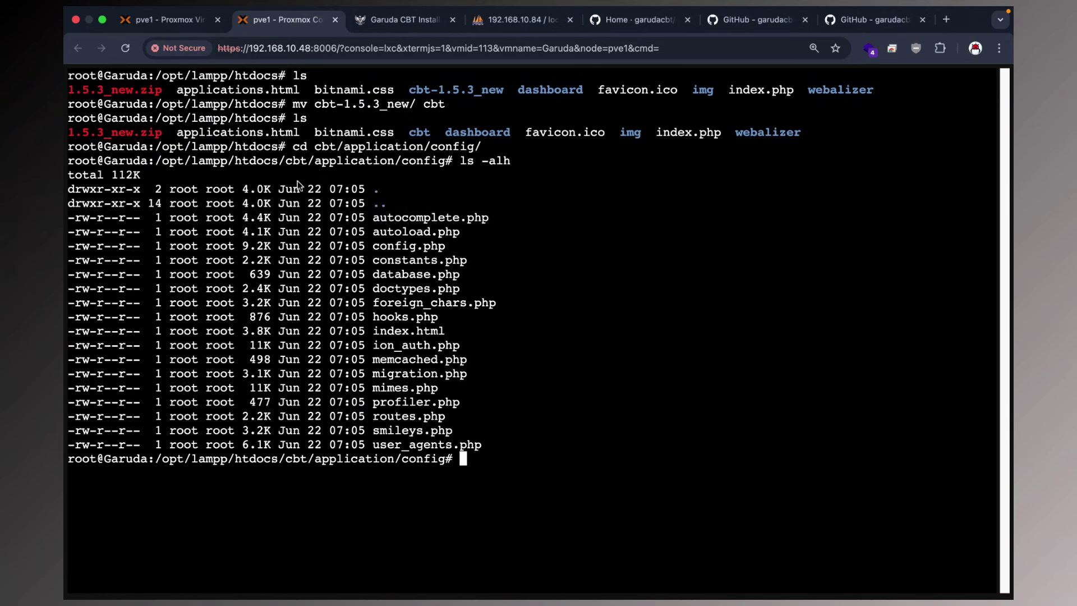
Recheck the installer error, then run chmod 777 database.php.
click(387, 20)
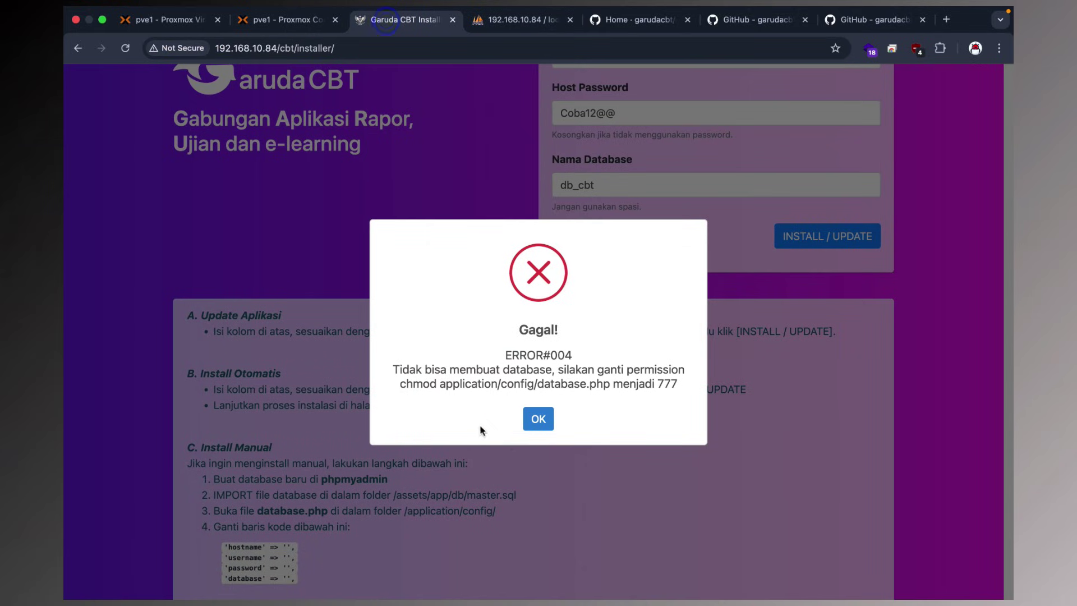
drag(404, 384, 457, 389)
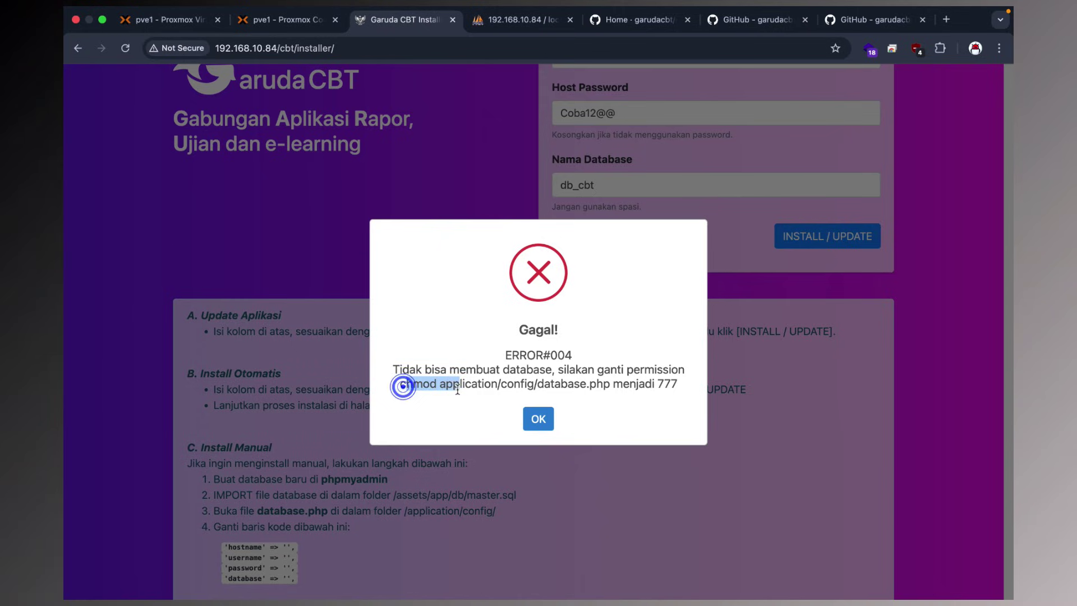
click(457, 388)
drag(677, 386, 612, 386)
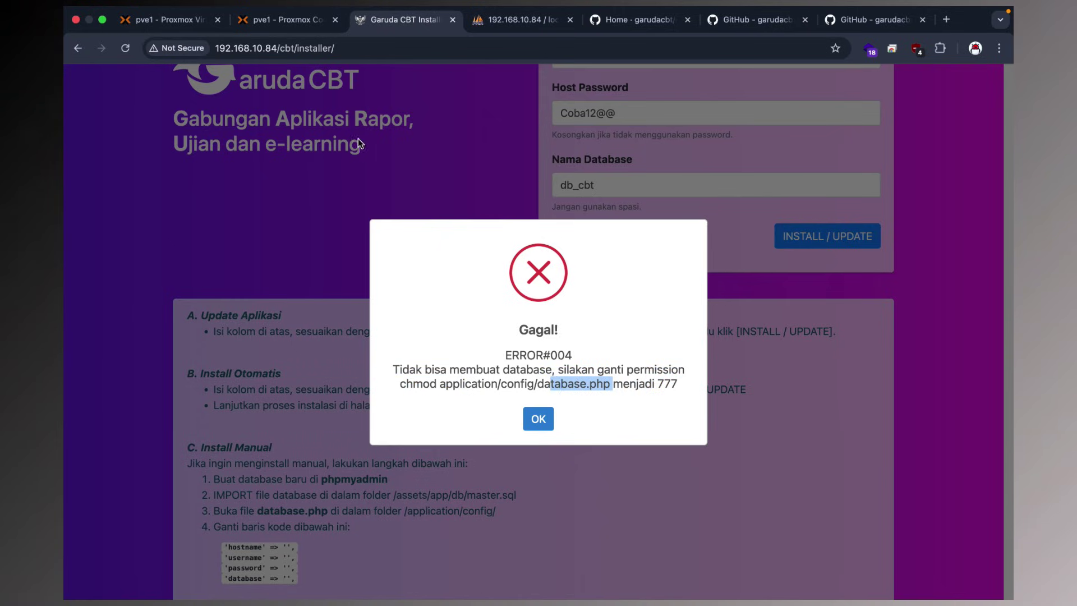
click(282, 28)
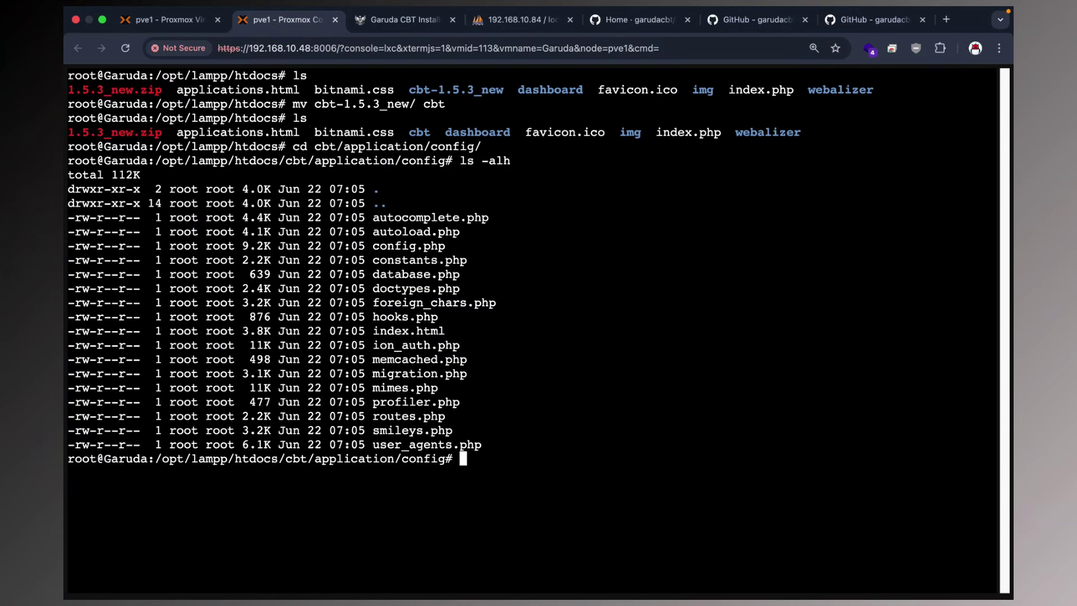
text(nano)
key(BackSpace)
key(BackSpace)
text(chmod 777 database.php)
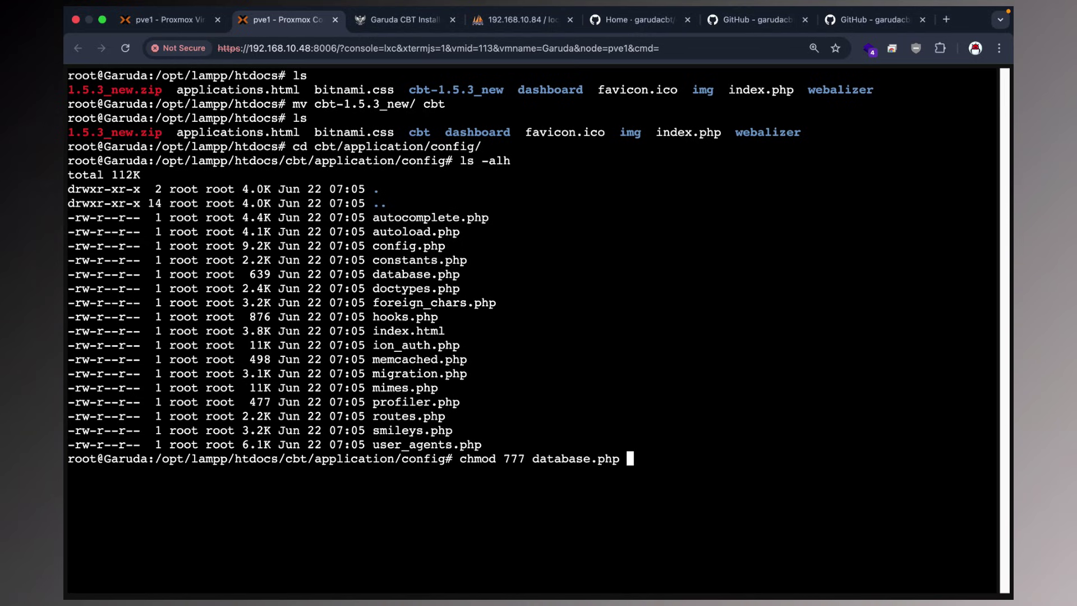
key(Return)
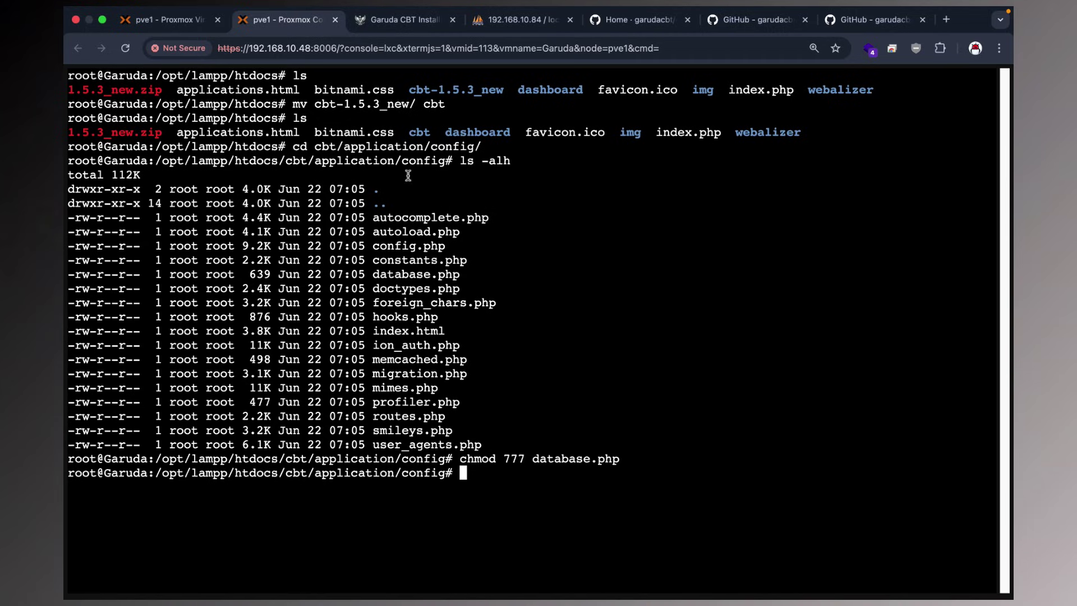
Open database.php in nano and set the hostname to localhost.
text(nano dat)
key(Tab)
key(Return)
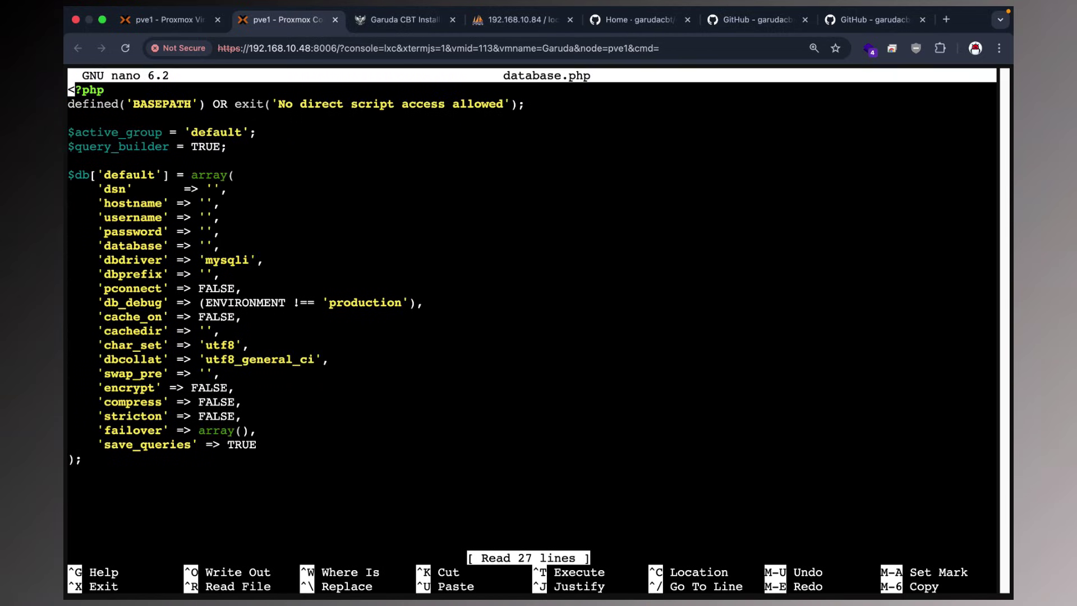
key(Down)
key(Down)
key(Down)
key(Down)
key(Down)
key(Down)
key(Down)
key(Down)
key(Right)
key(Right)
key(Right)
key(Right)
key(Right)
key(Right)
key(Right)
key(Right)
key(Right)
key(Right)
key(Right)
key(Right)
key(Right)
key(Right)
key(Right)
key(Right)
key(Right)
key(Right)
key(Right)
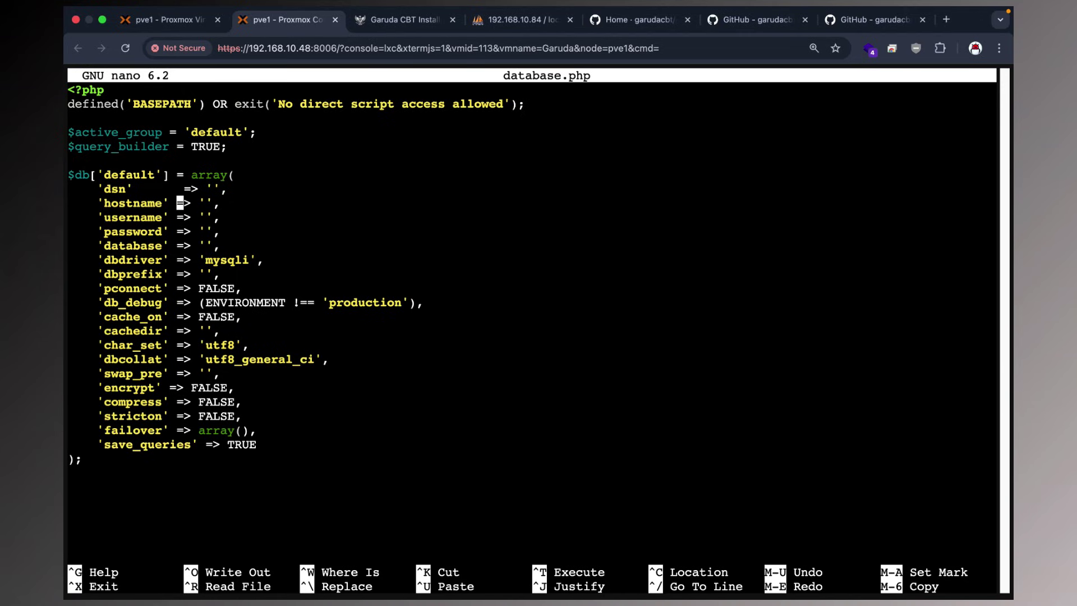
text(root)
key(Down)
key(Left)
key(Left)
key(Up)
key(Right)
key(Right)
key(Right)
key(Right)
key(BackSpace)
key(BackSpace)
key(BackSpace)
key(BackSpace)
text(localhost)
Set the username to root, enter the MySQL password, and set database to db_cbt.
key(Down)
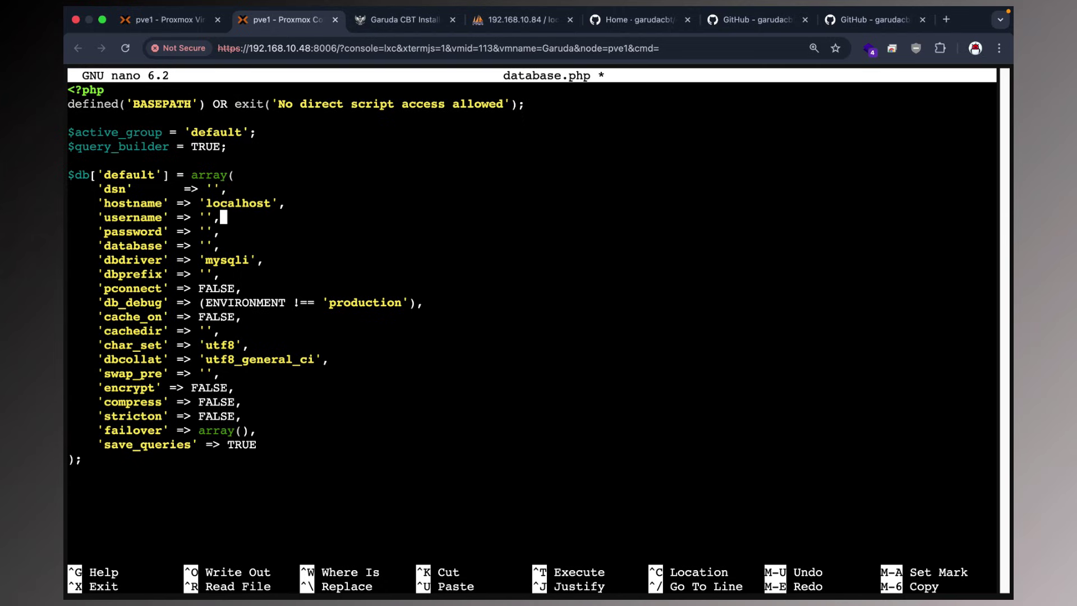
key(Left)
key(Left)
text(root)
key(BackSpace)
key(Down)
key(Left)
key(Left)
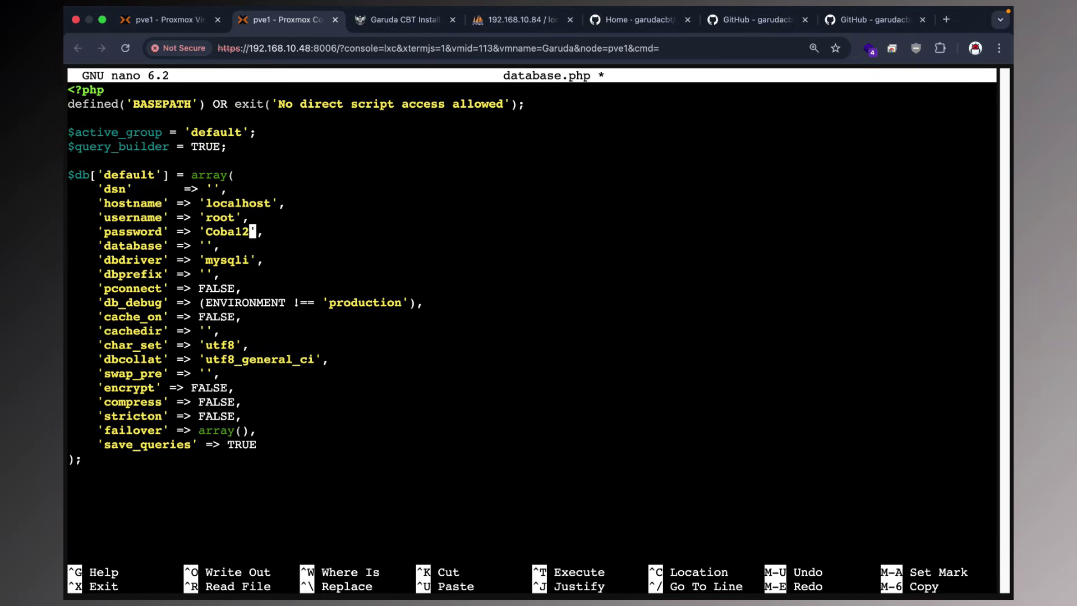
key(Down)
key(Left)
key(Left)
text(db_cbt)
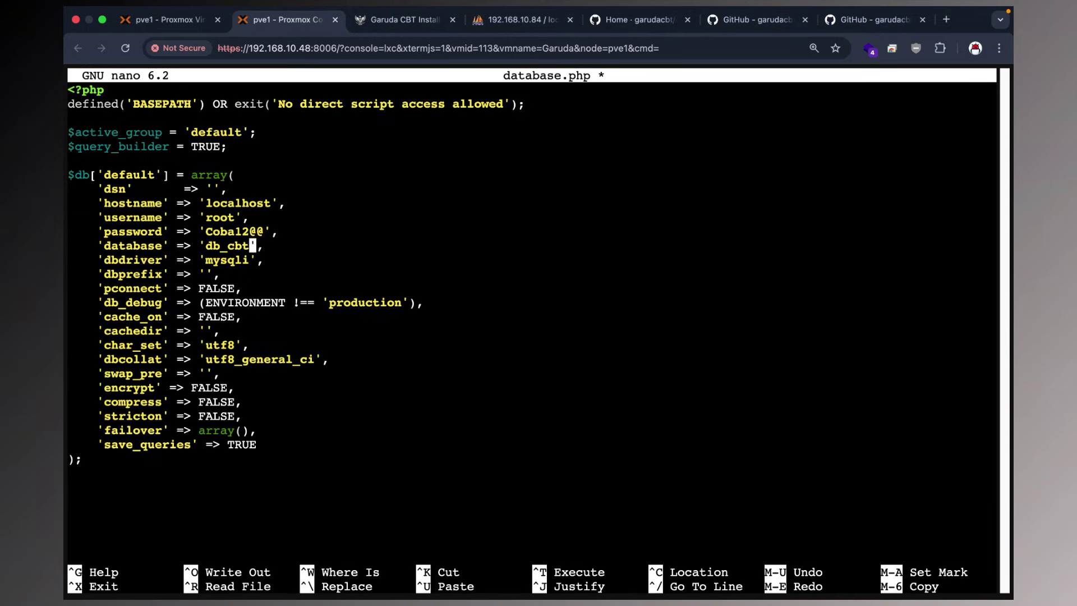
Save database.php, exit nano, and return to the installer.
key(ctrl+o)
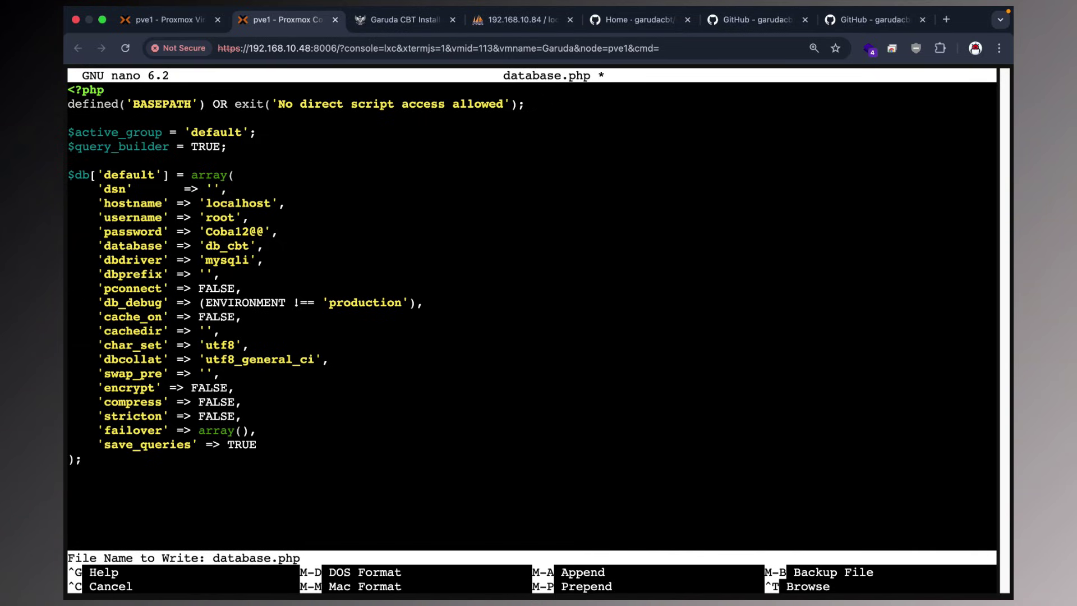
key(Return)
key(Return)
click(376, 27)
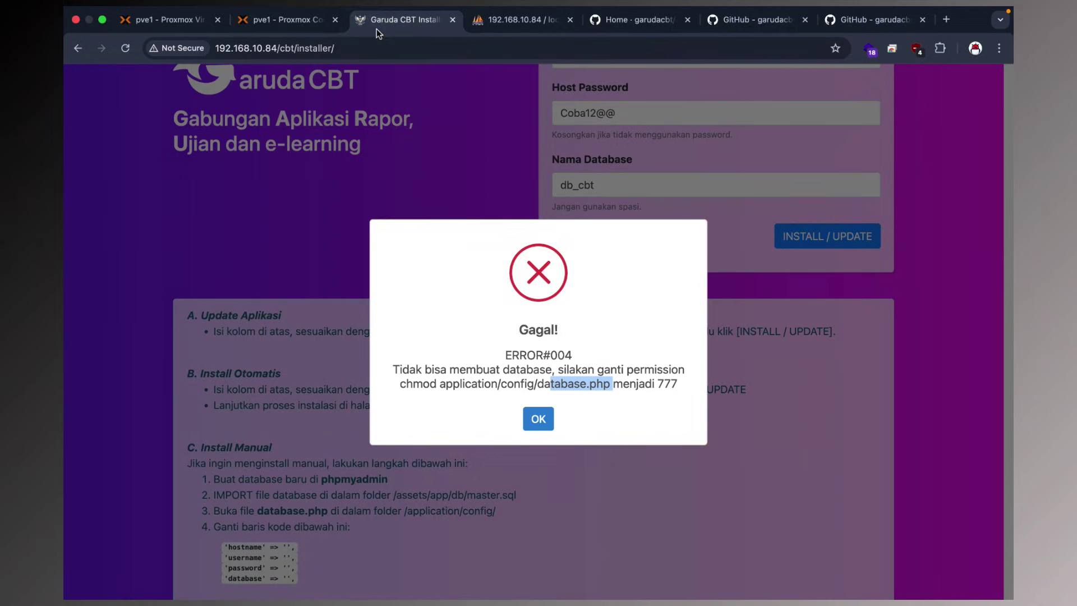
click(320, 25)
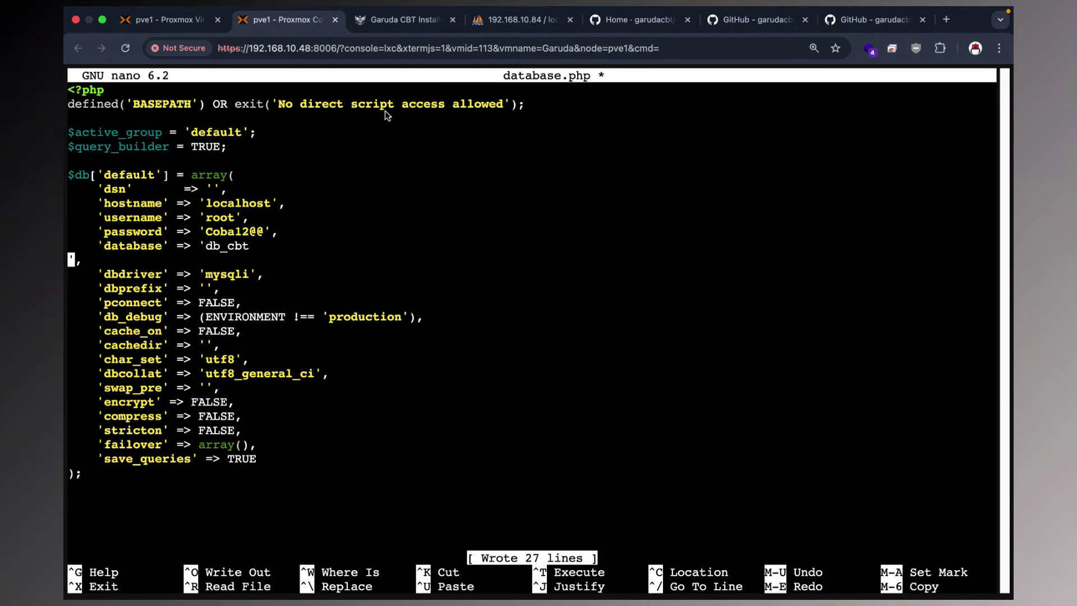
key(ctrl+x)
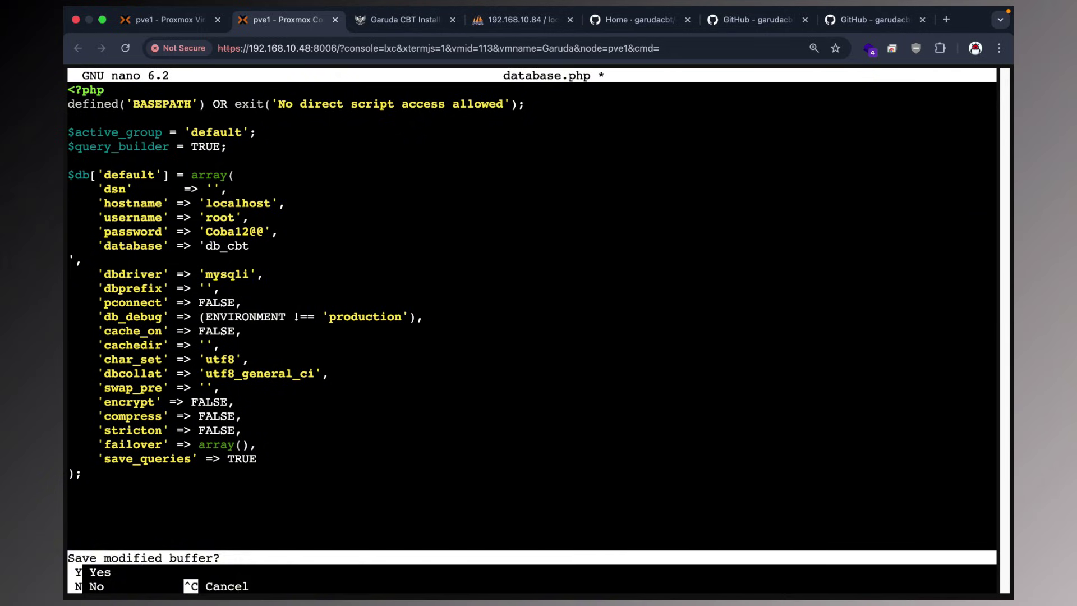
key(y)
key(Return)
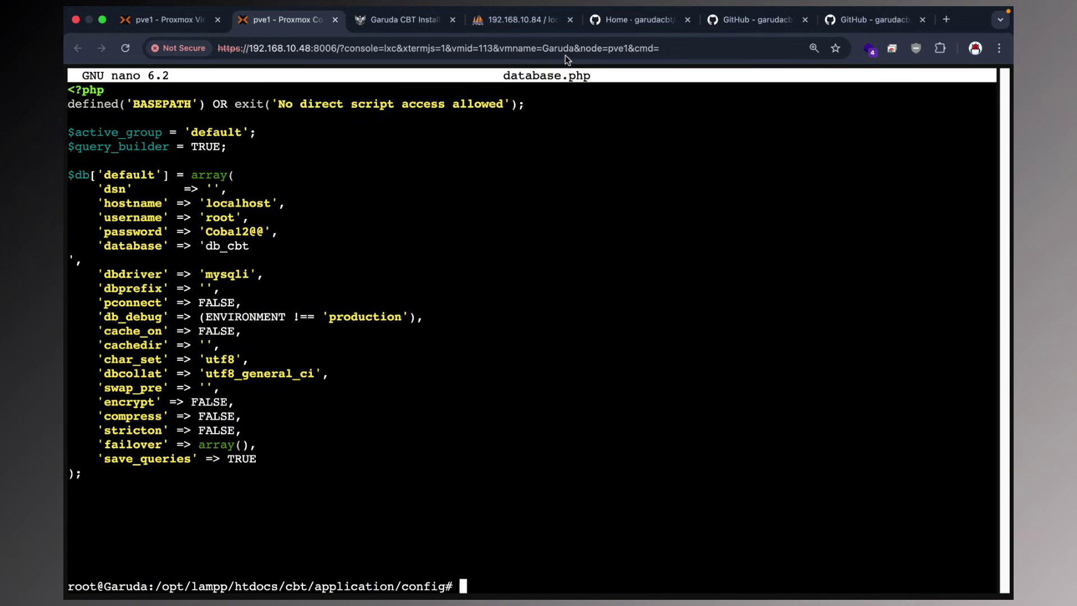
click(410, 23)
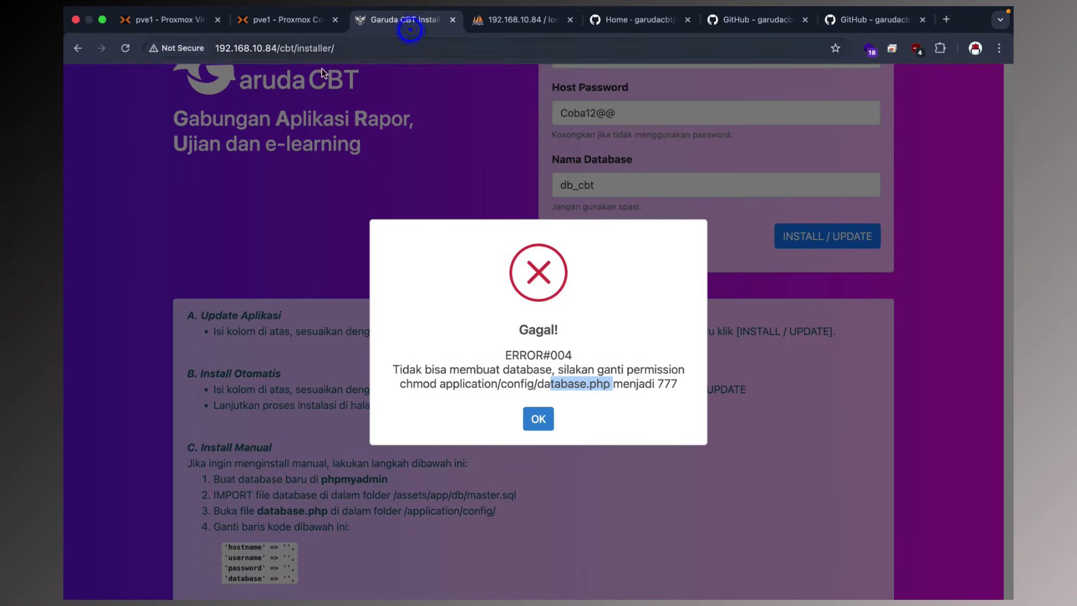
Dismiss the Gagal! error, load 192.168.10.84/cbt/, and trigger the 'Tombol ini' installer refresh.
click(538, 419)
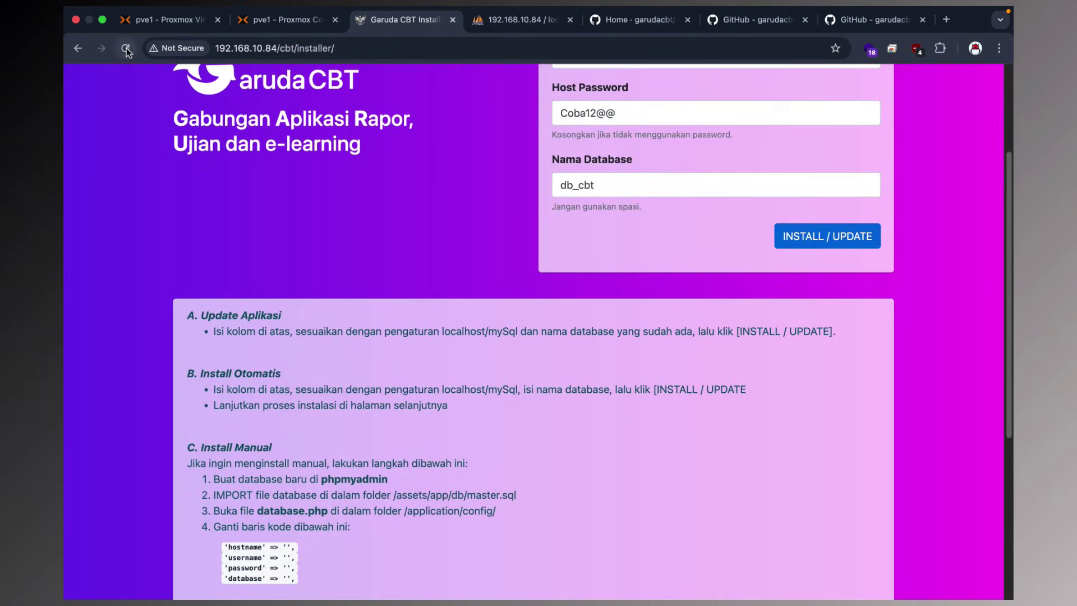
click(126, 50)
drag(296, 49, 422, 50)
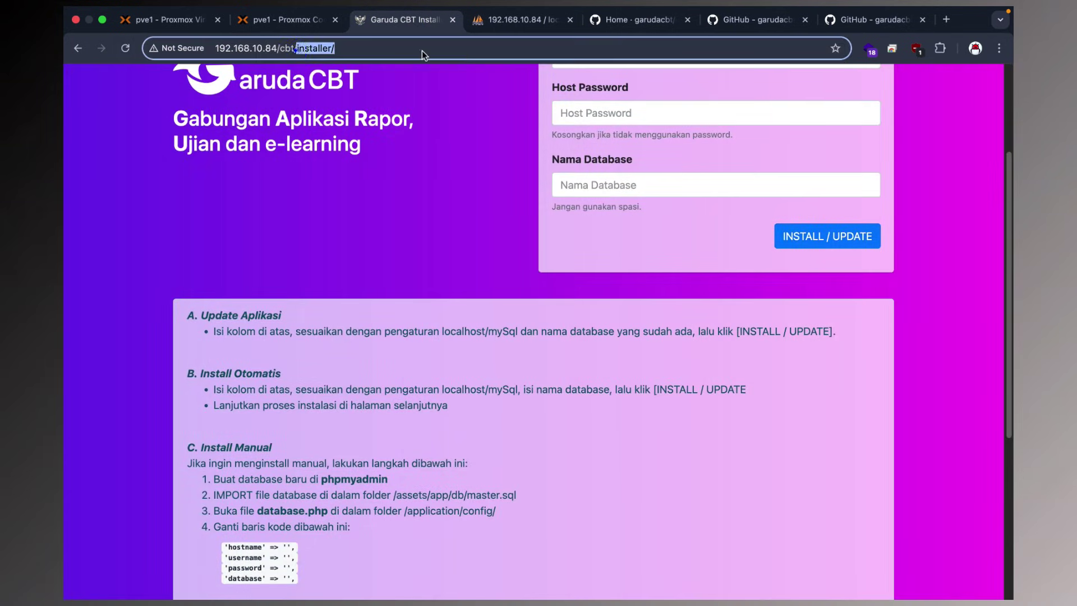
key(BackSpace)
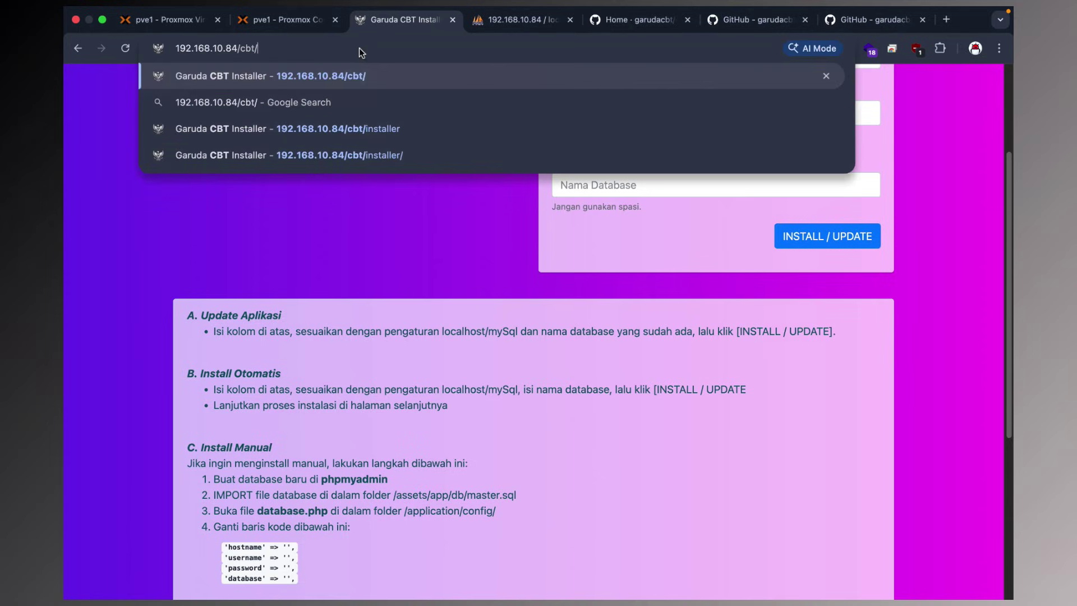
key(Return)
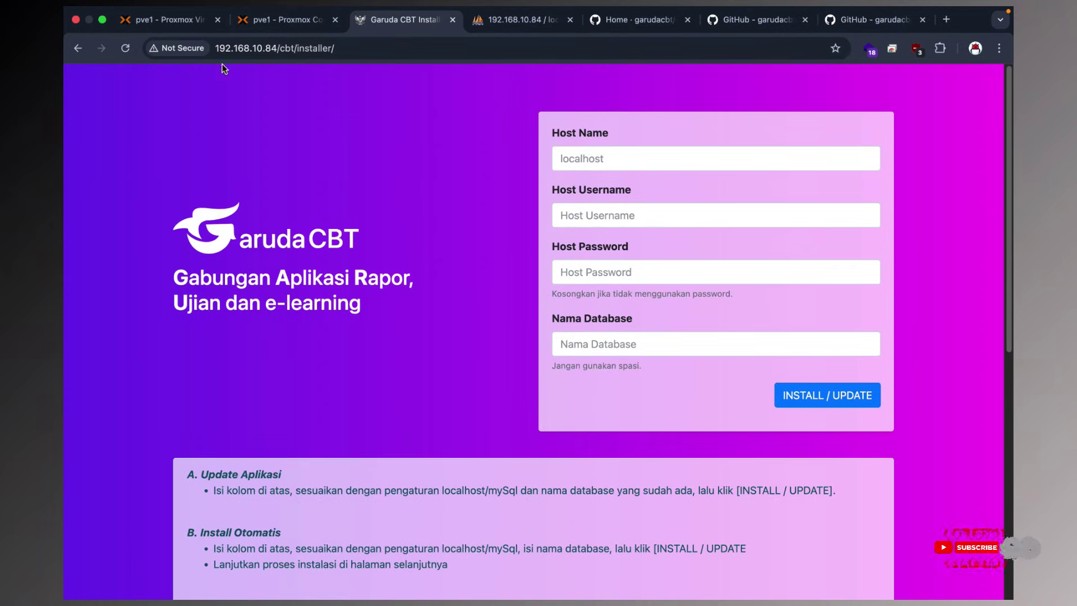
click(126, 49)
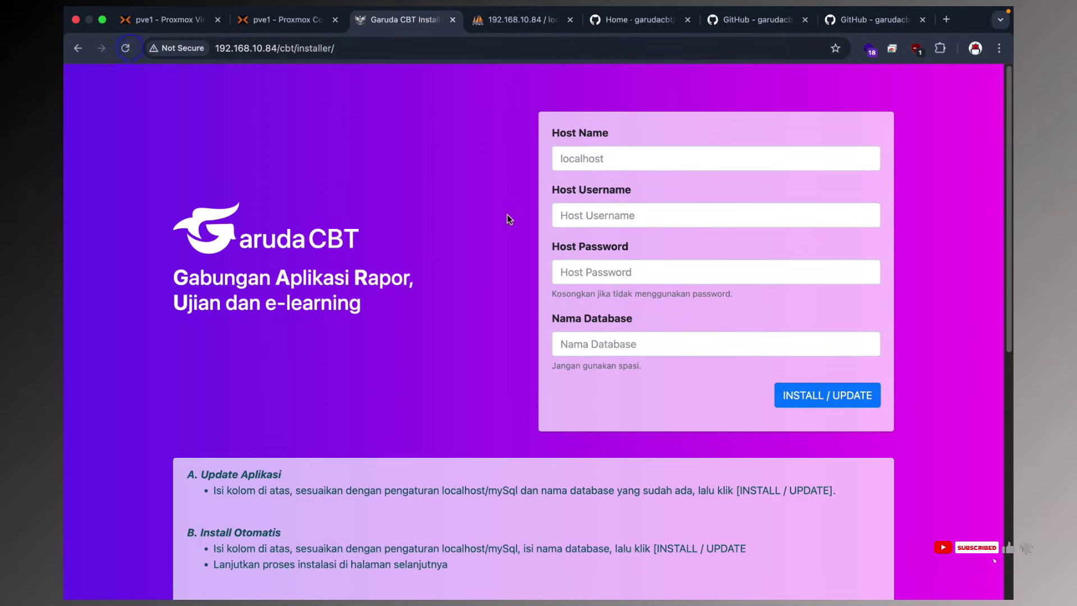
scroll(509, 218, down, 8)
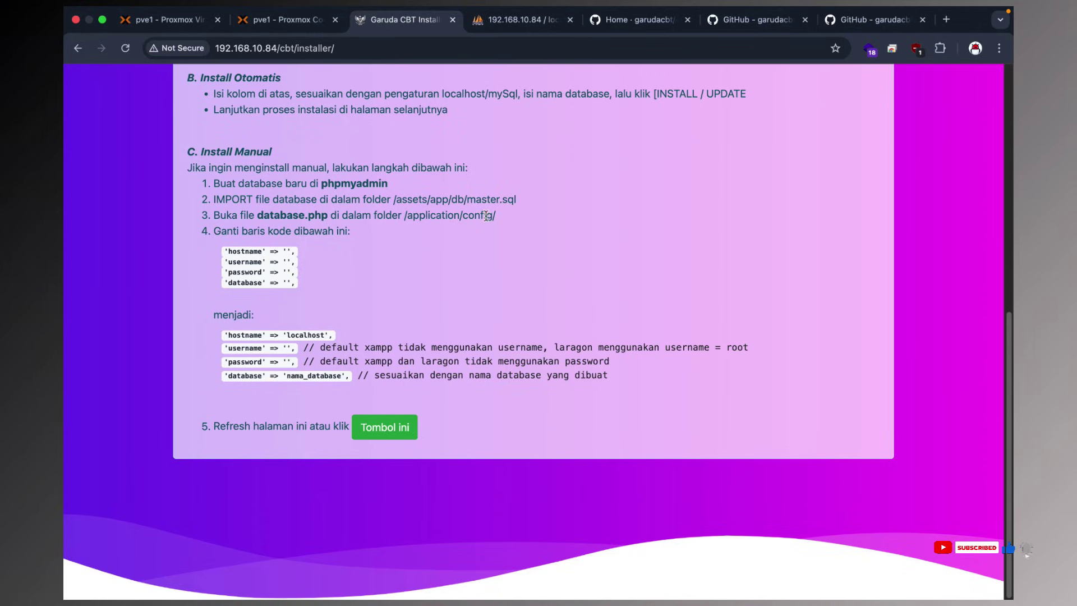
click(385, 427)
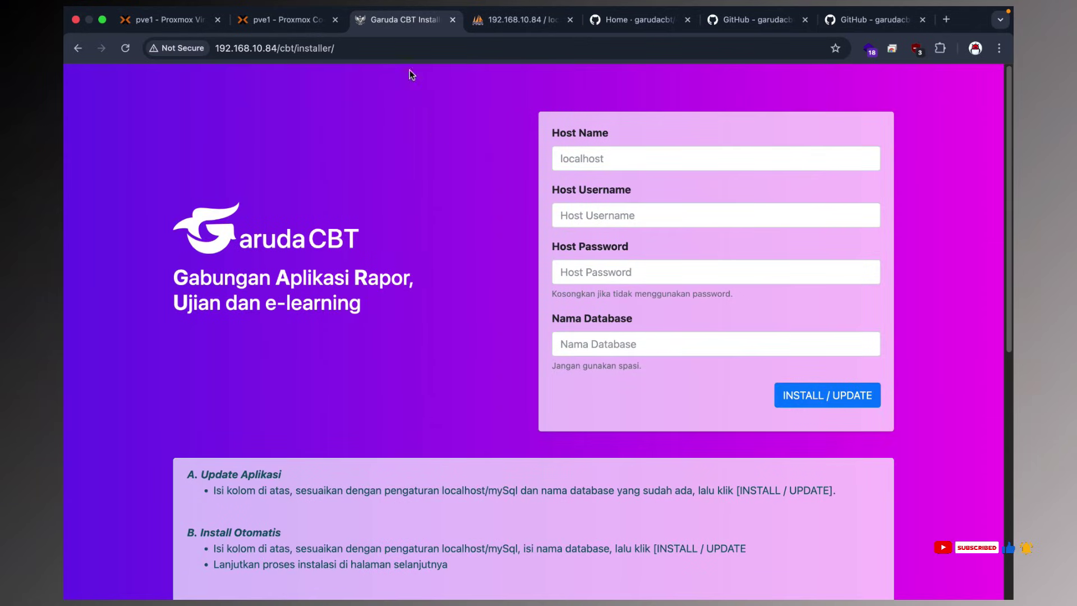
click(288, 19)
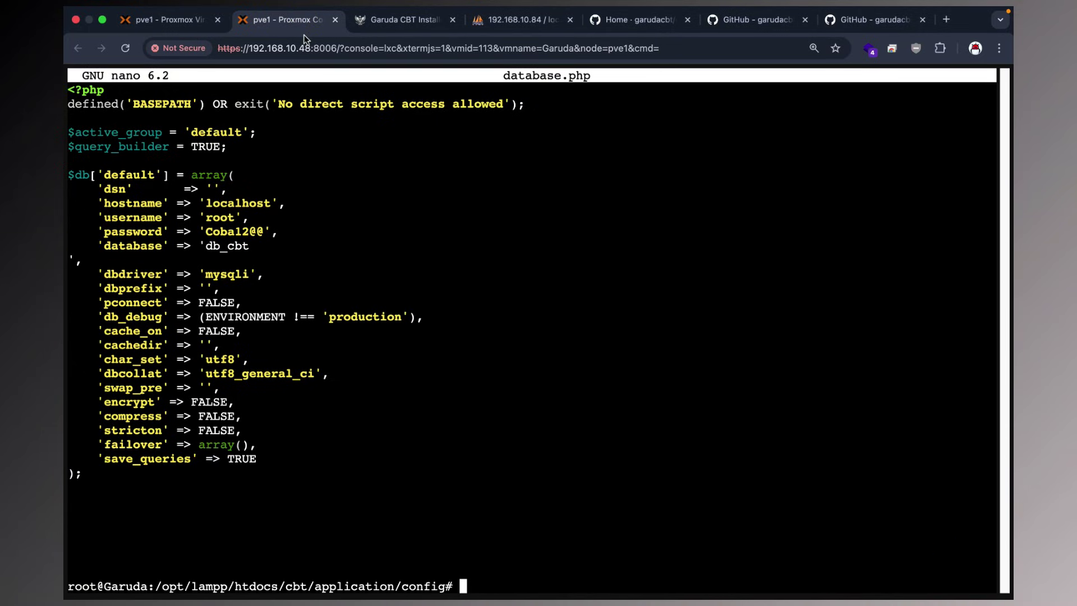
Join the broken 'db_cbt' line in database.php back onto one line and save it.
text(nano database.php)
key(Return)
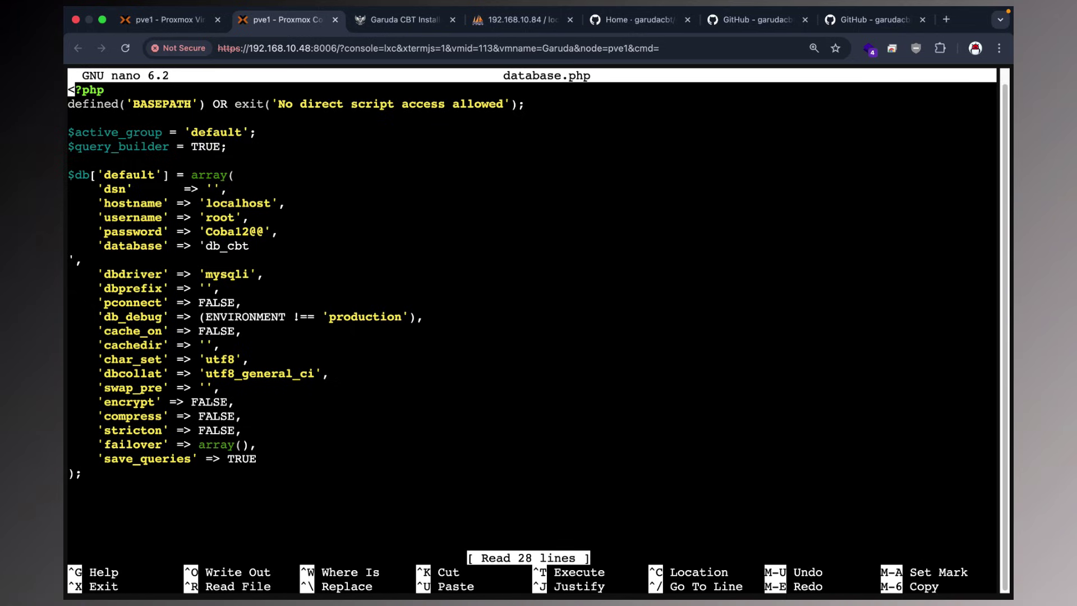
key(Down)
key(Down)
key(Down)
key(Down)
key(Down)
key(Down)
key(Down)
key(Down)
key(Down)
key(Down)
key(Down)
key(Down)
key(BackSpace)
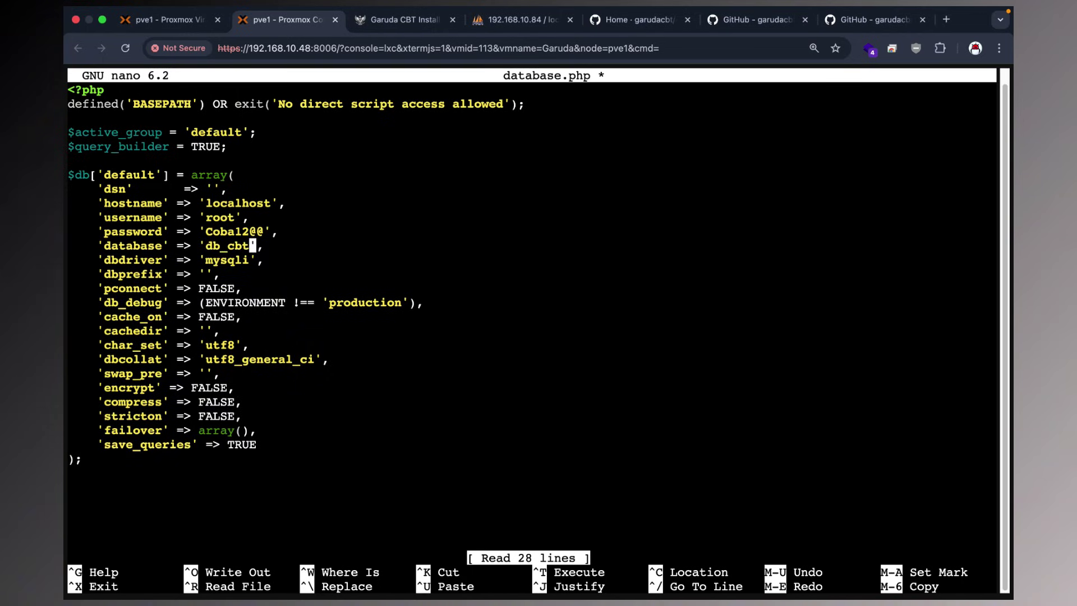
key(ctrl+o)
key(Return)
key(ctrl+x)
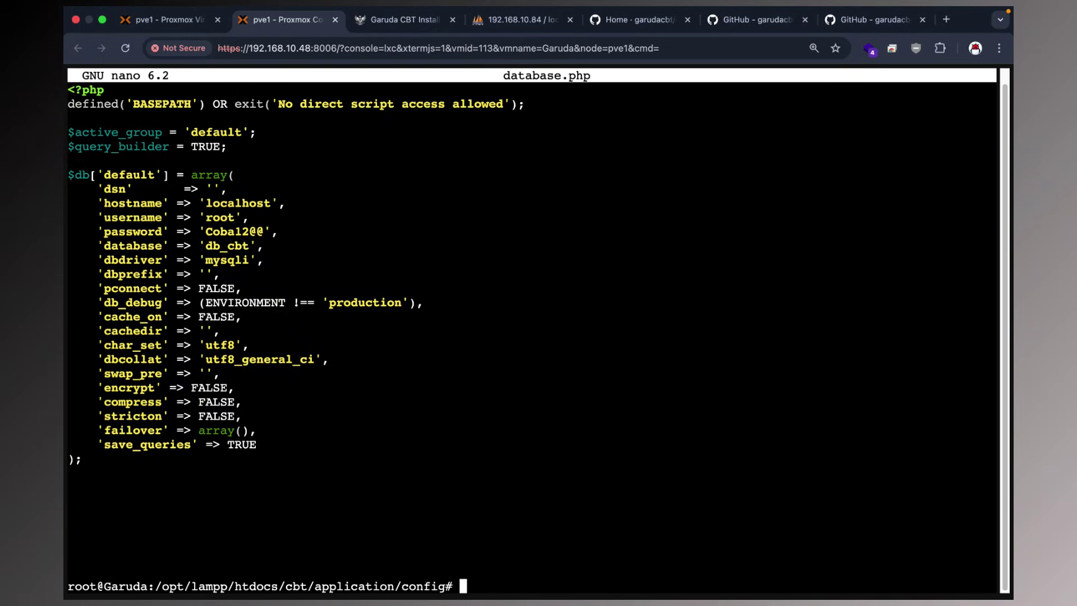
click(402, 23)
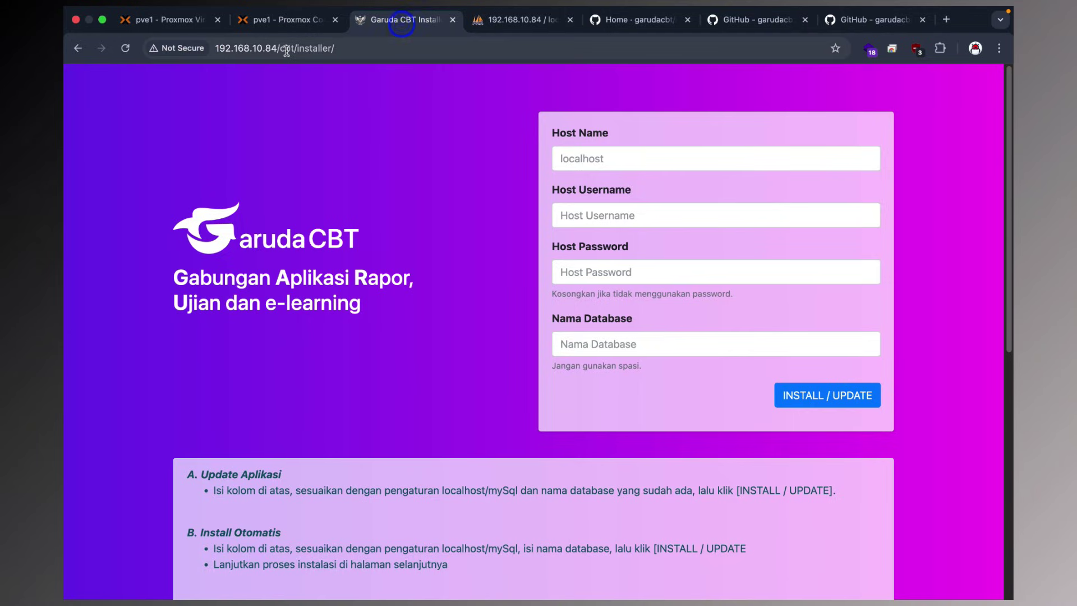
Load the /cbt/install page of the installer.
drag(293, 50, 423, 49)
text(install)
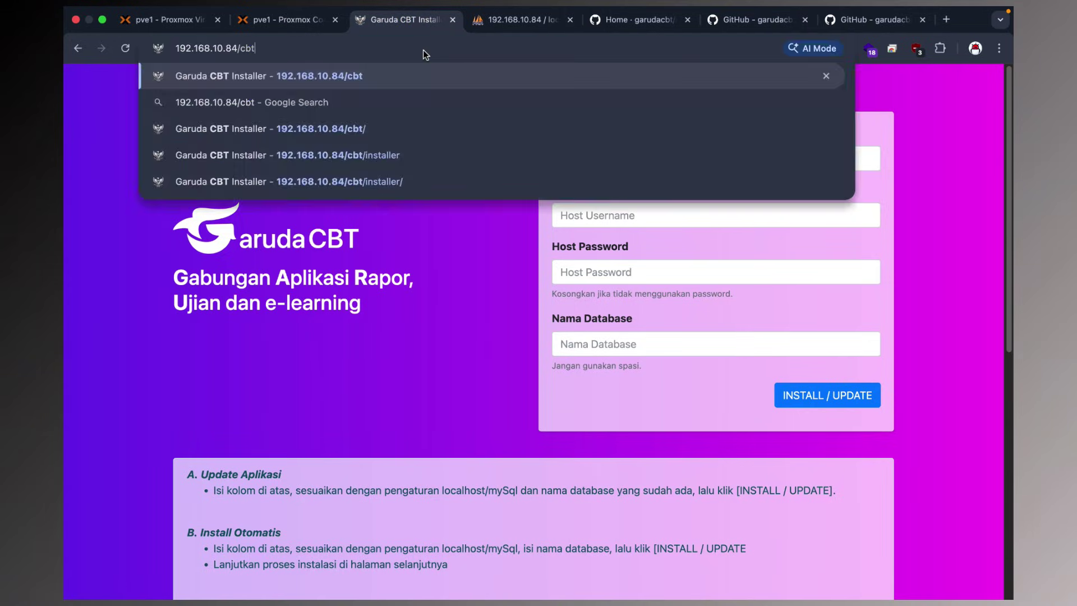
key(Return)
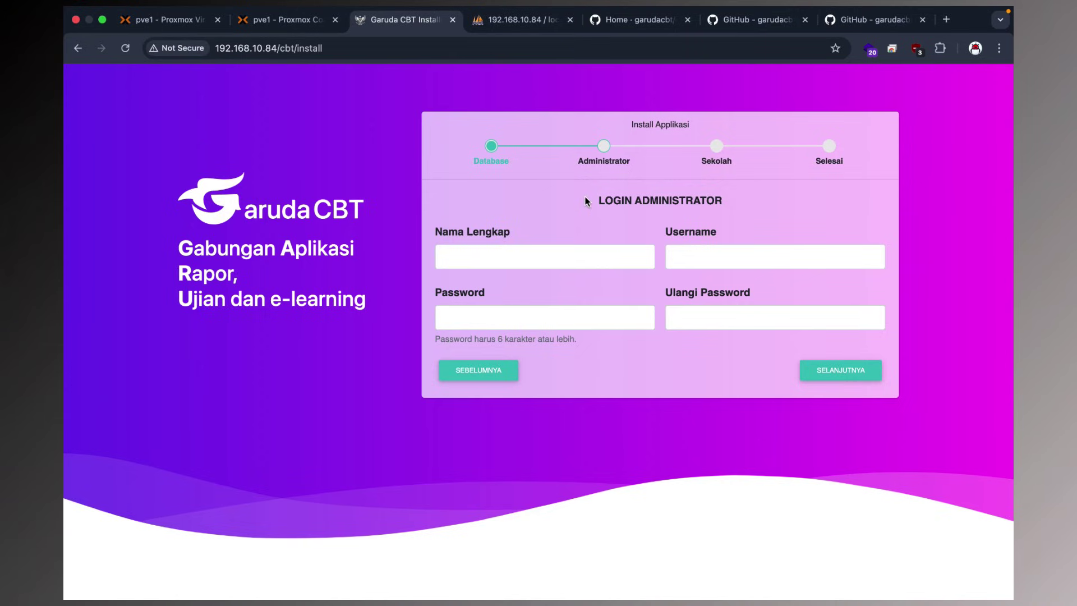
Enter admin as full name and username, type and confirm the password, and continue.
click(494, 260)
text(admin)
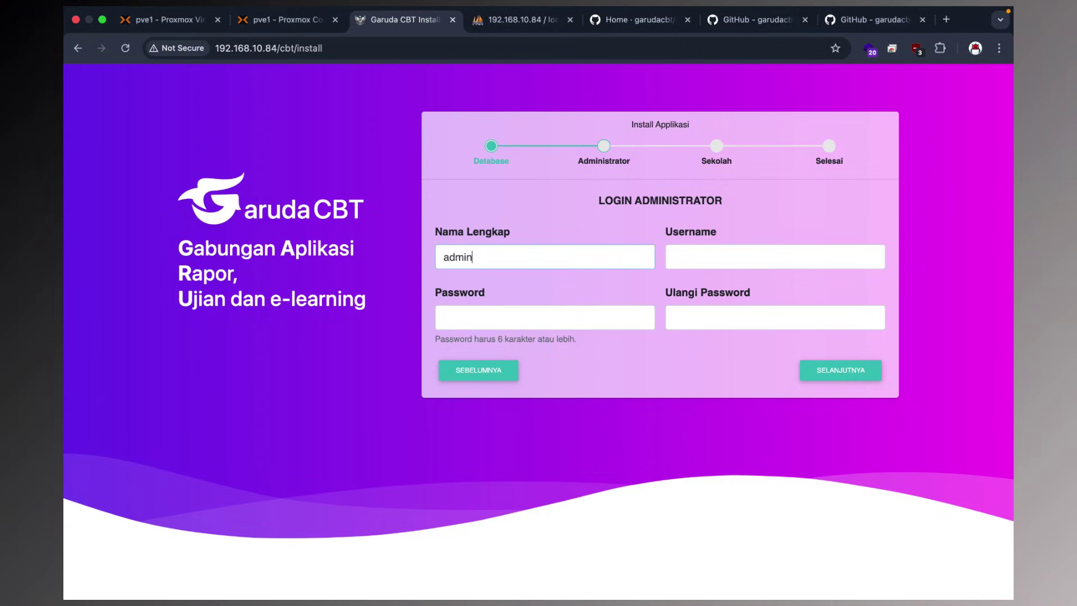
key(Tab)
text(admni)
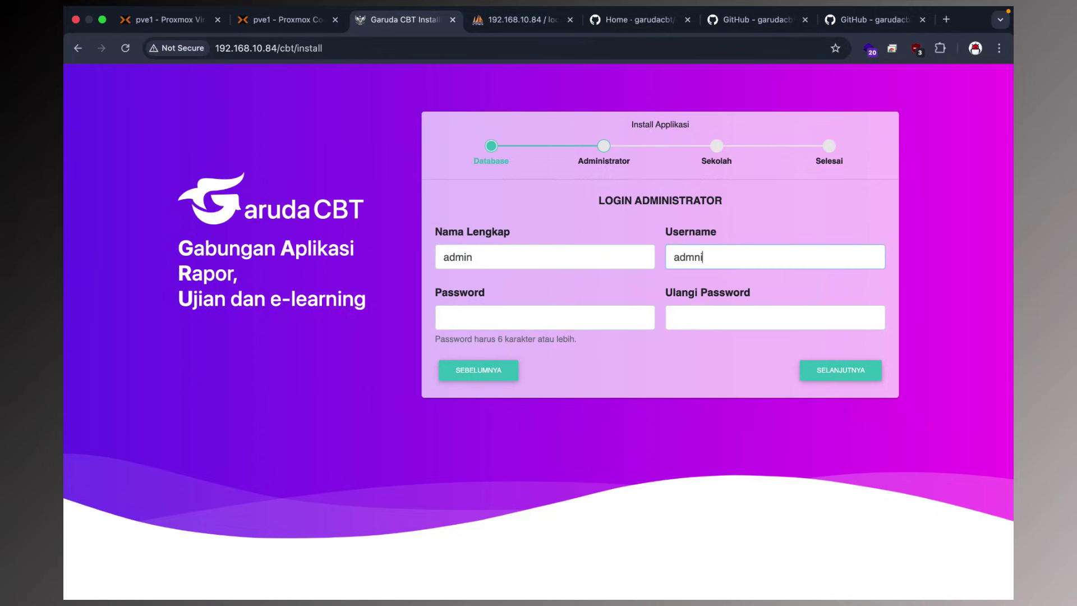
key(BackSpace)
text(in)
key(Tab)
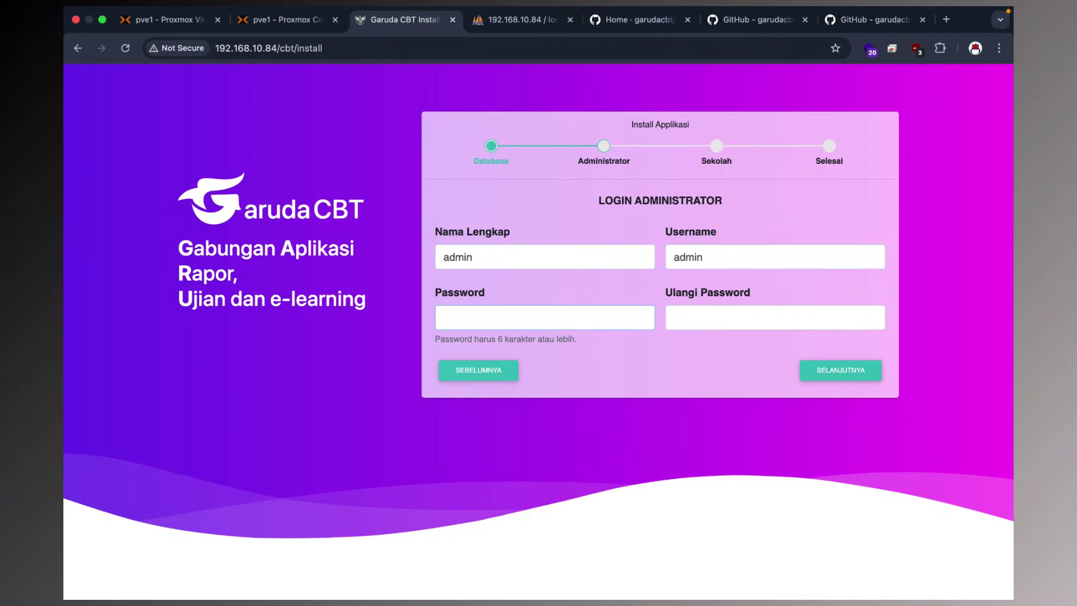
key(Tab)
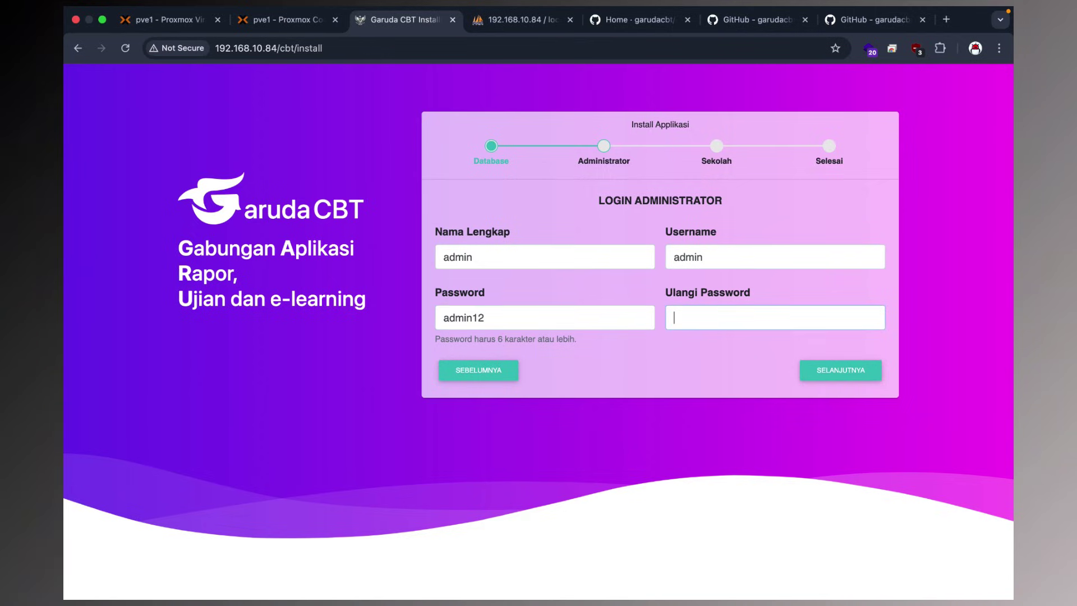
click(804, 365)
Fill application name cbt, school name smk, principal UPXI, and the address and village fields.
click(471, 223)
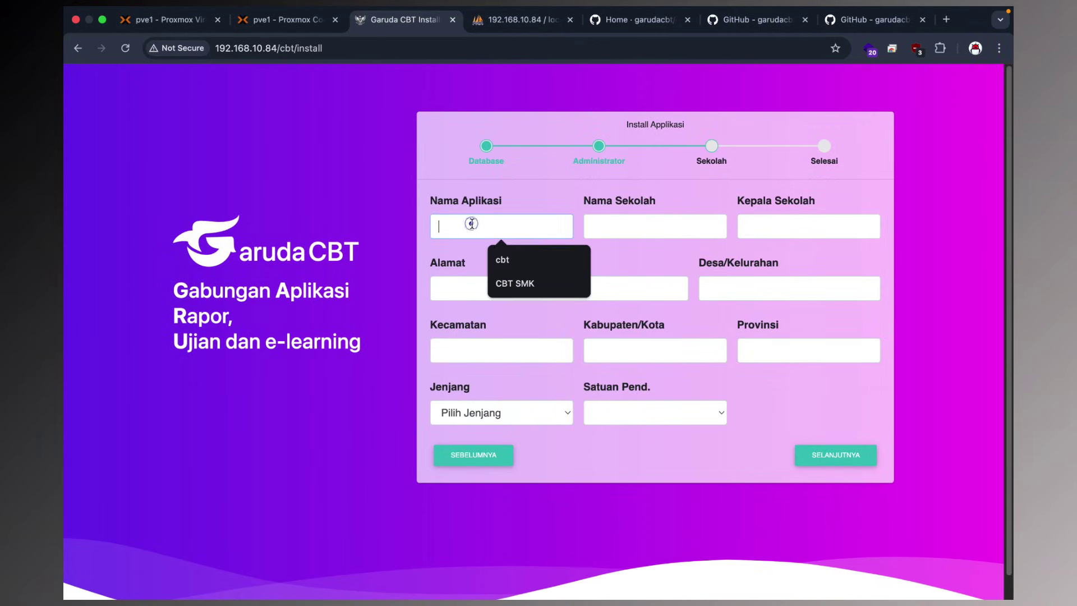
click(502, 260)
click(621, 229)
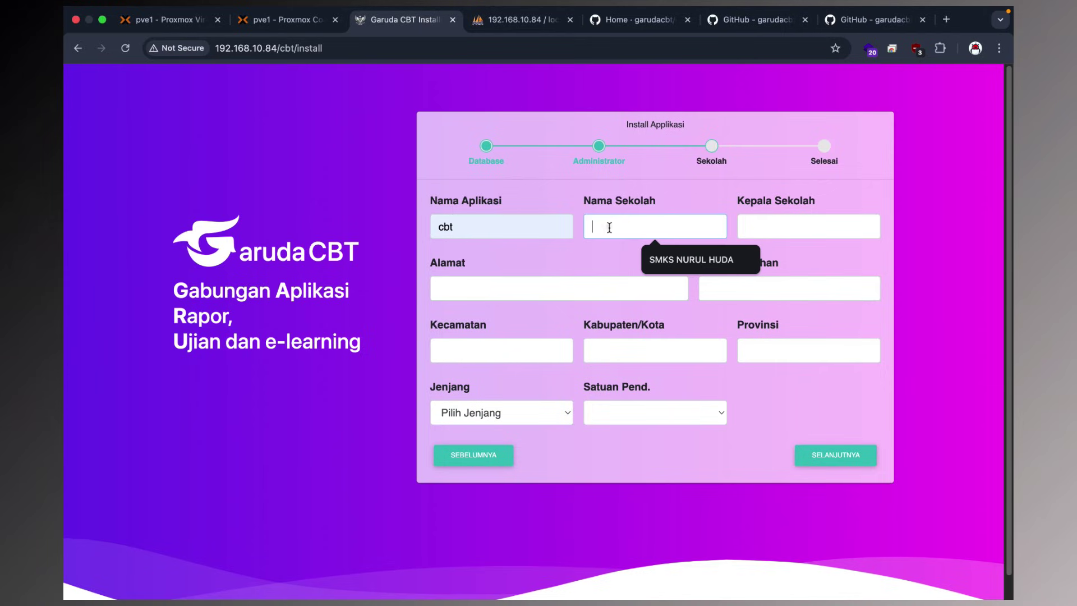
text(smk UPXID)
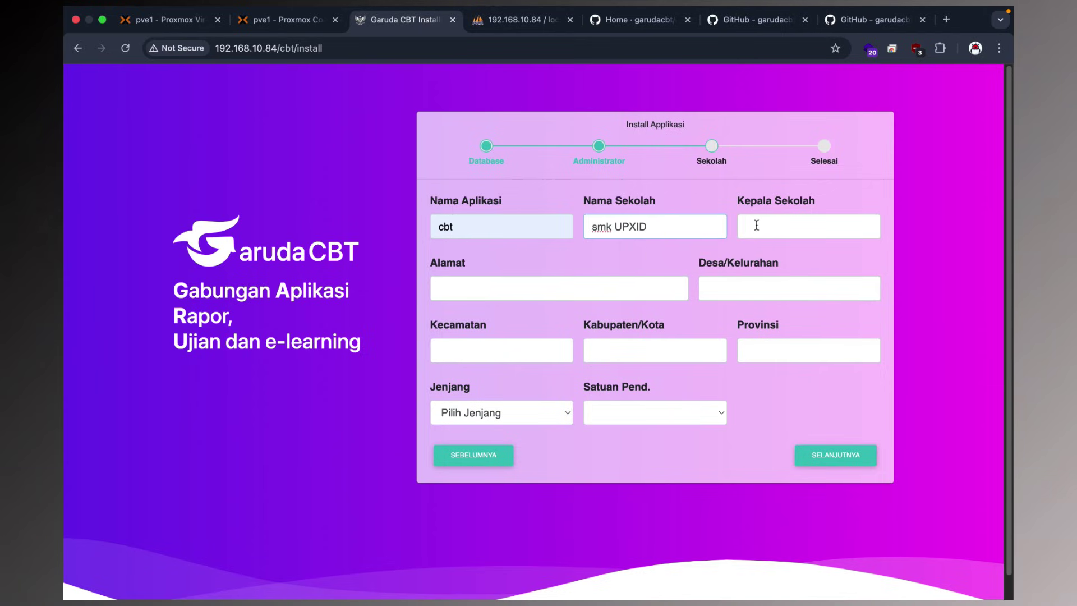
click(756, 225)
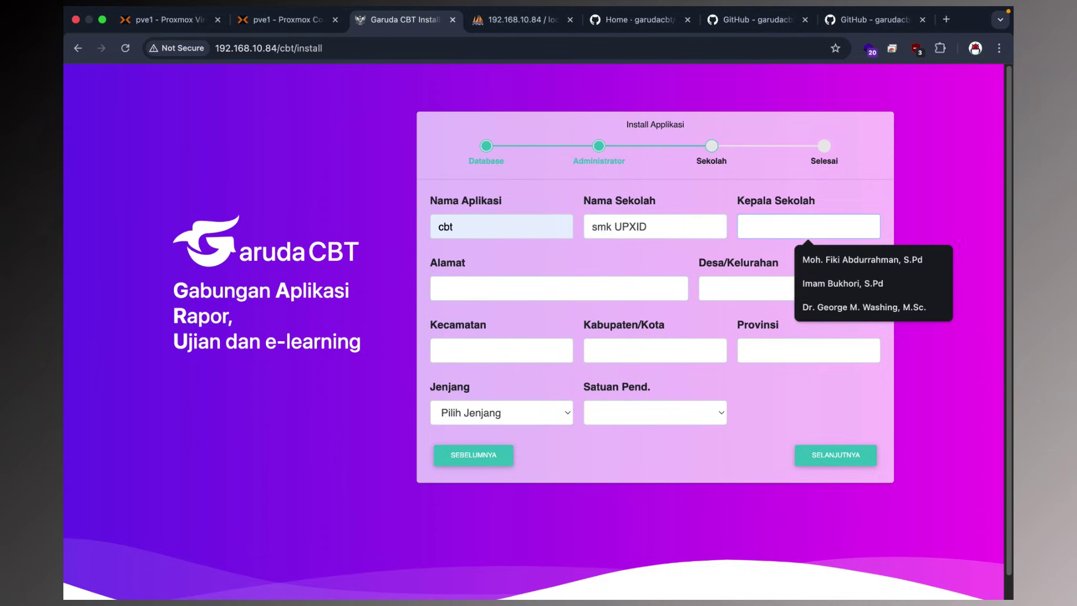
text(UPXID)
click(527, 294)
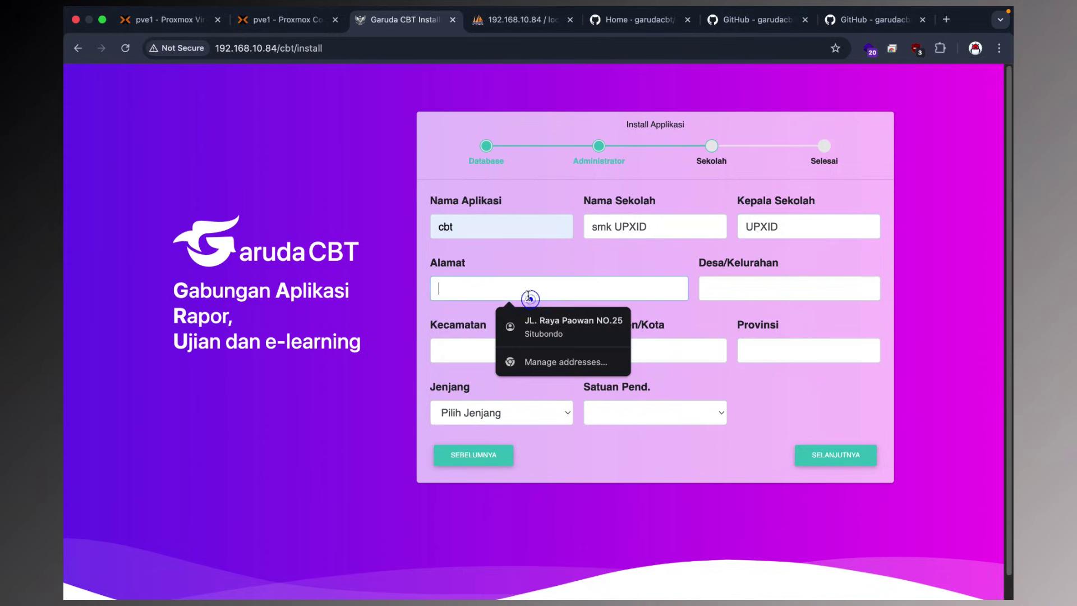
text(upxid)
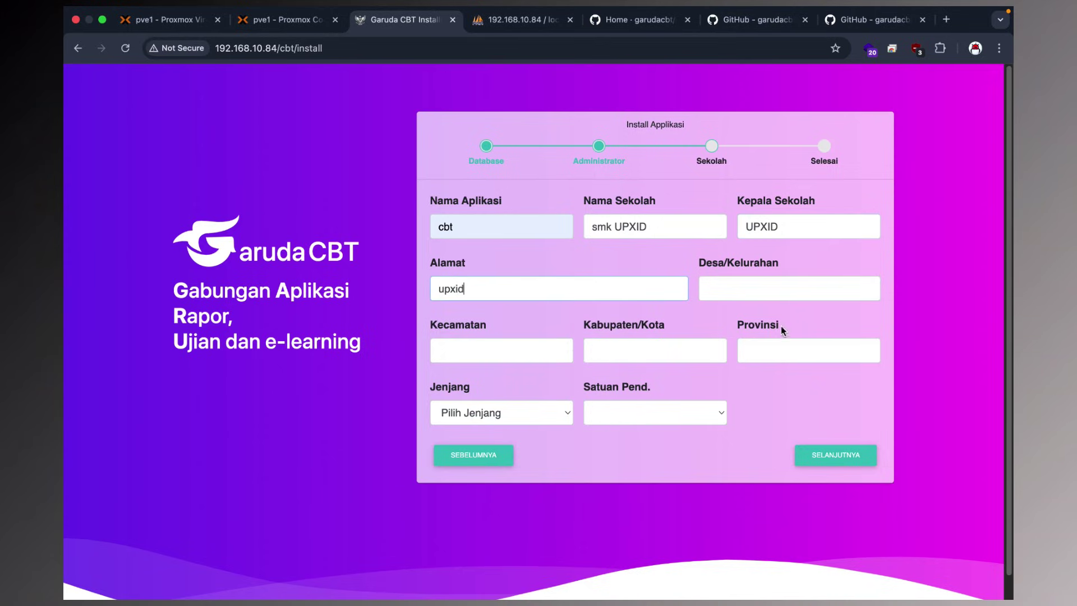
click(741, 288)
text(upxdi)
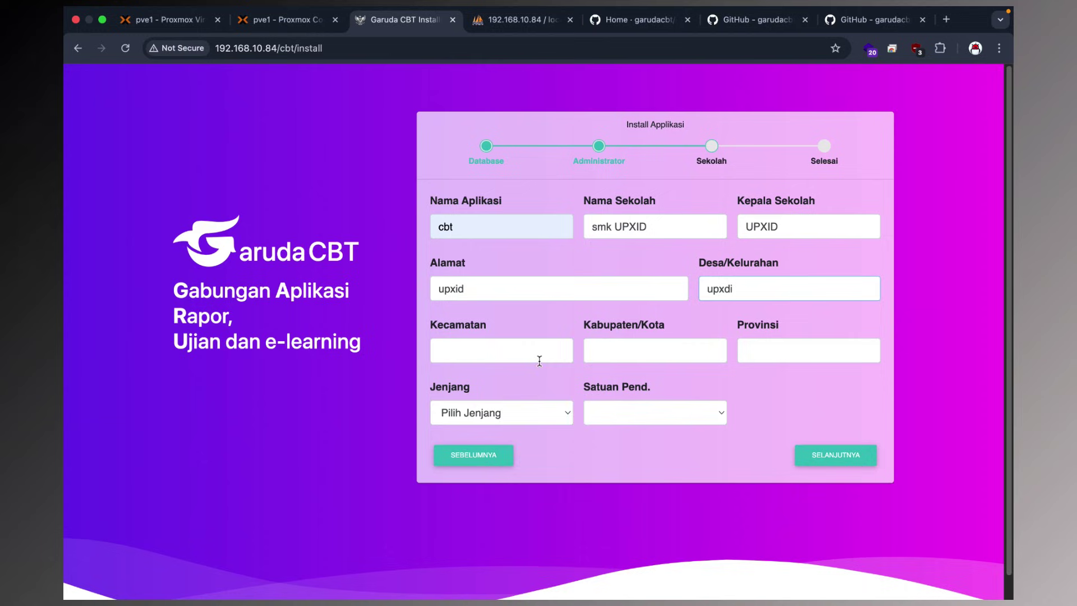
Choose subdistrict Panarukan, regency Situbondo and province Jawa Timur.
click(502, 352)
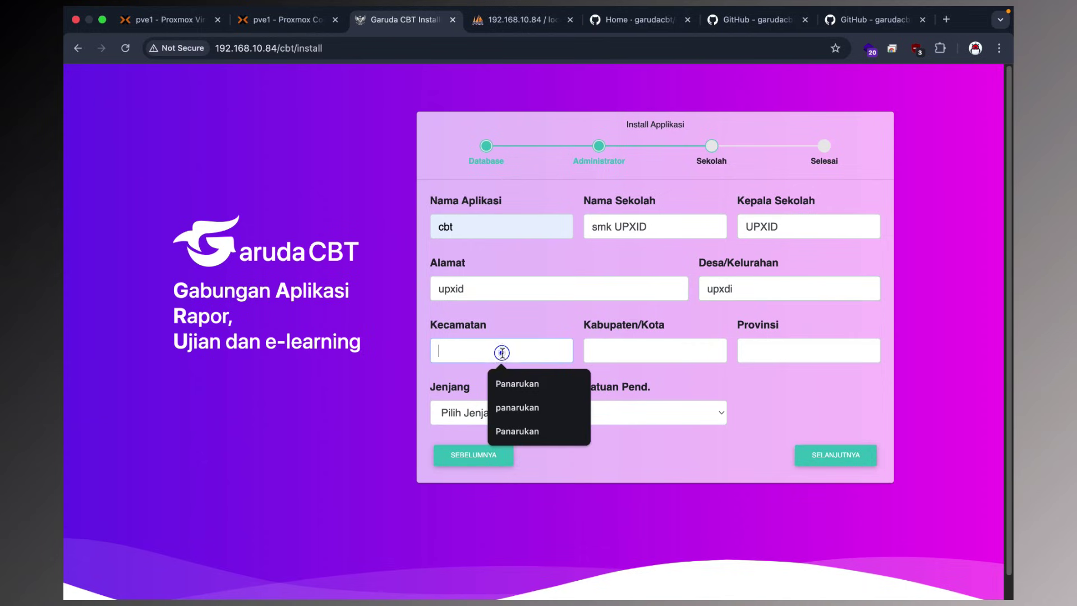
click(505, 379)
click(616, 352)
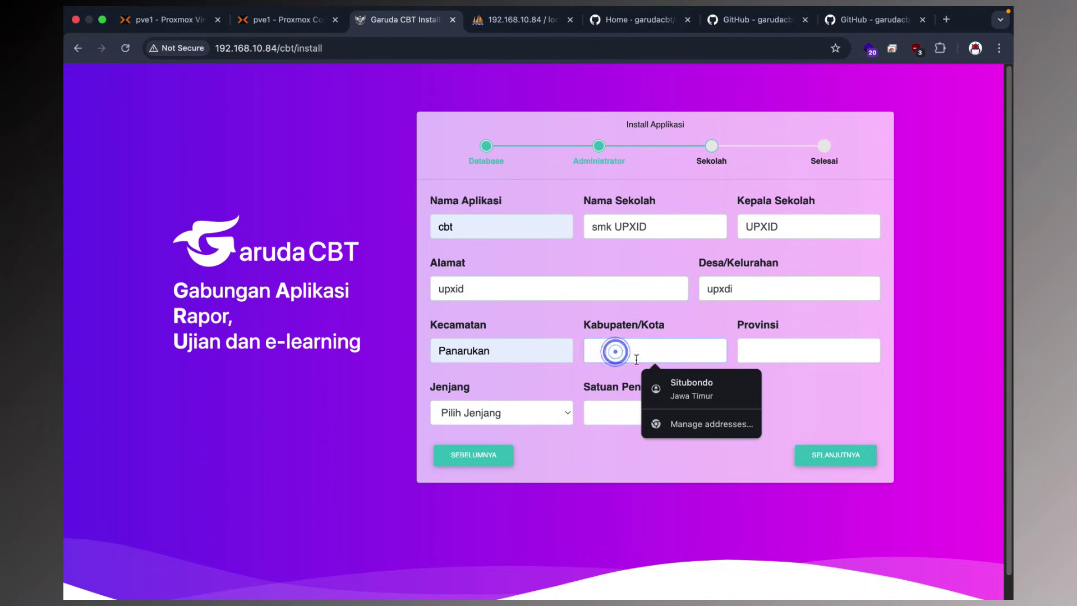
click(684, 384)
click(777, 357)
Set Jenjang to SMA/MA/SMK and Satuan Pend. to SMK, then advance to the summary.
click(537, 411)
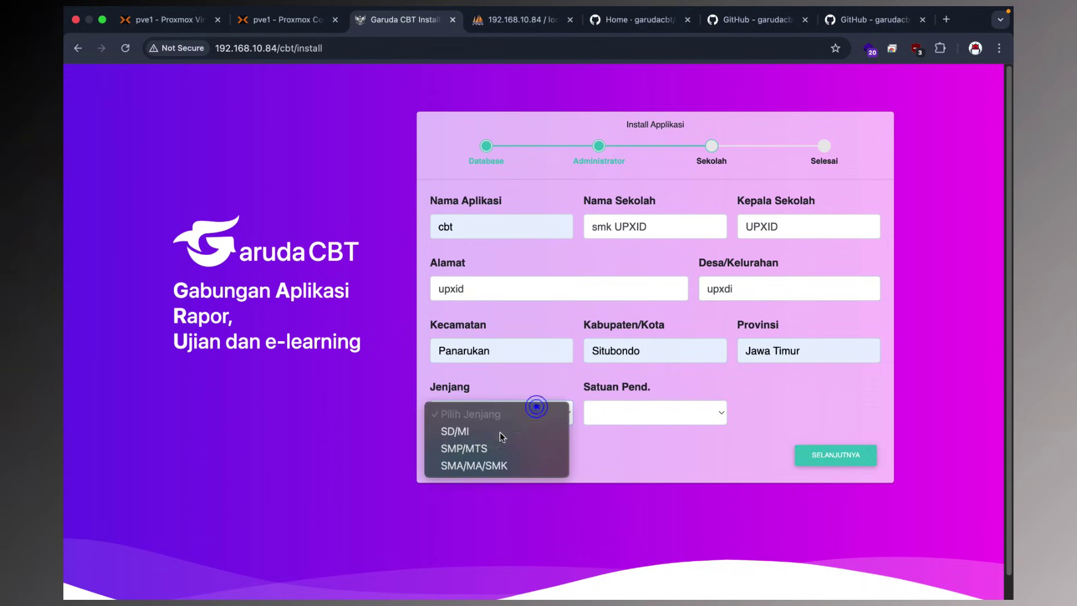
click(465, 461)
click(696, 413)
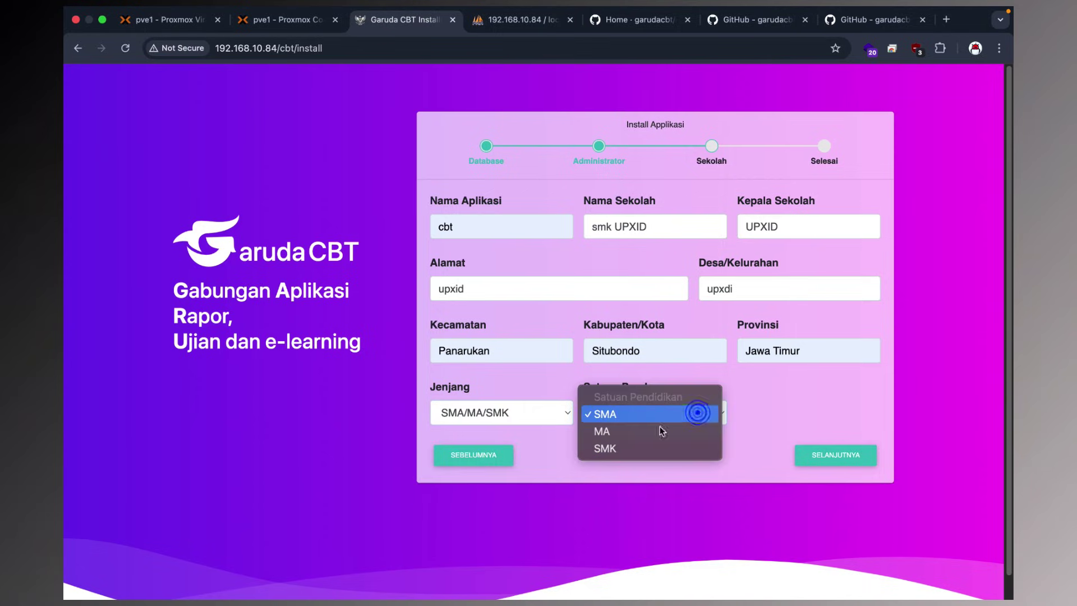
click(612, 448)
click(601, 417)
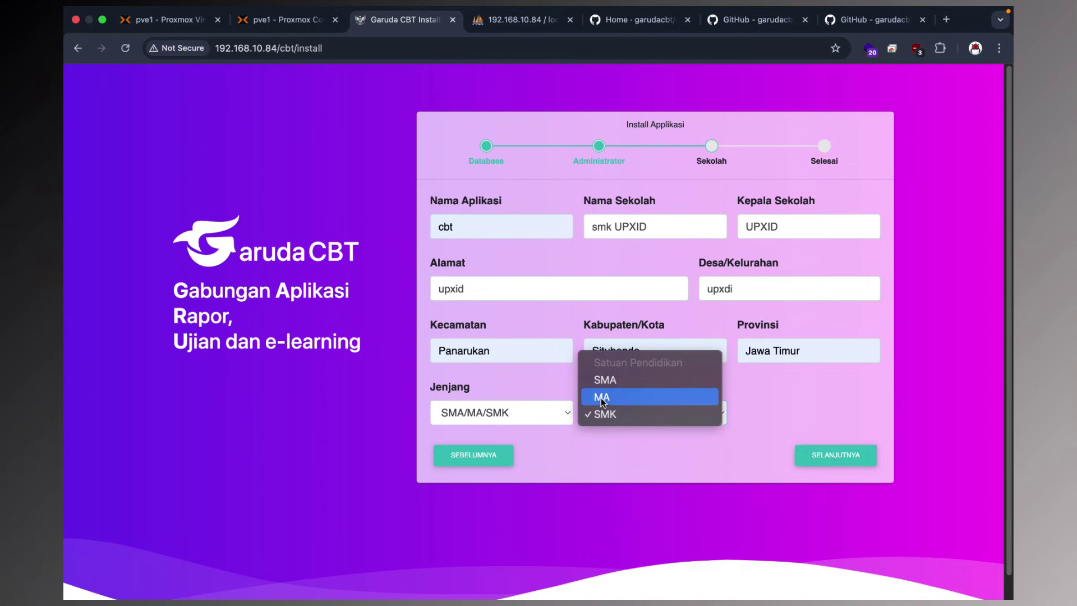
click(649, 429)
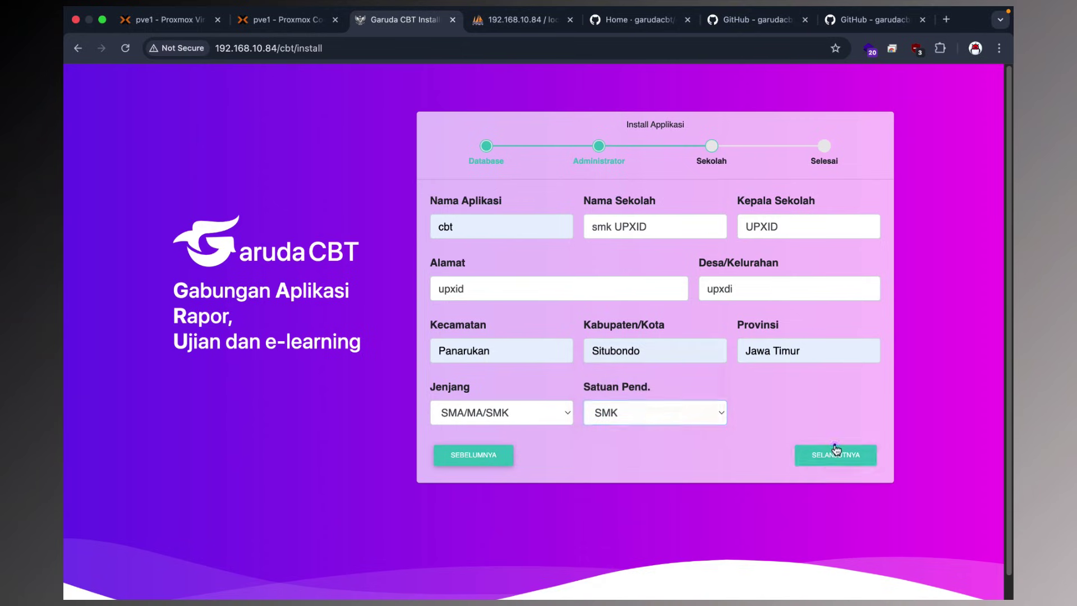
click(835, 453)
scroll(690, 392, down, 2)
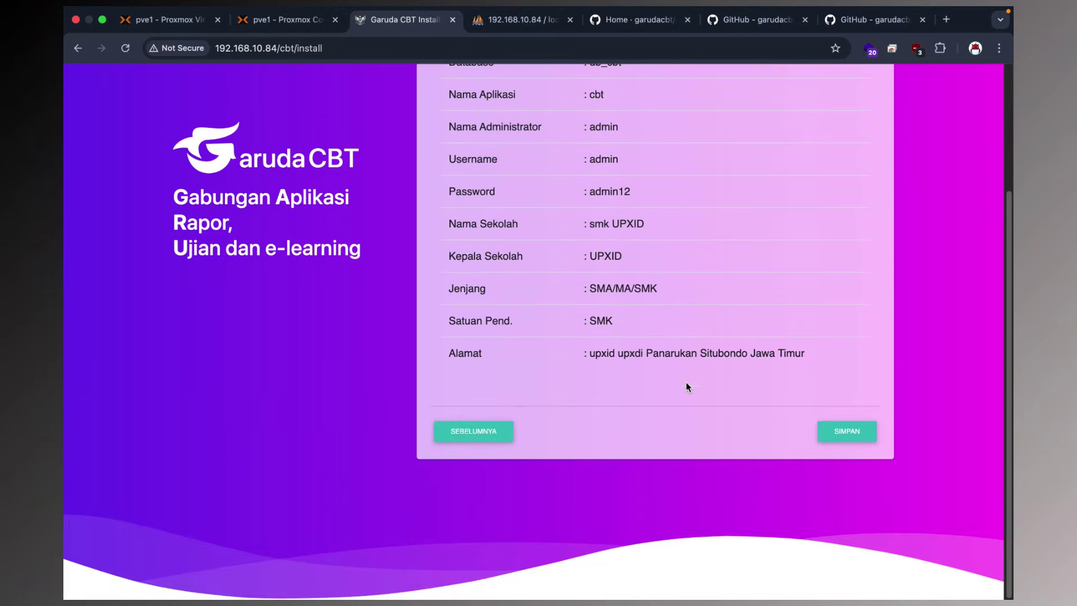
Save the installation with SIMPAN and accept the Sukses message to reach the login page.
click(840, 429)
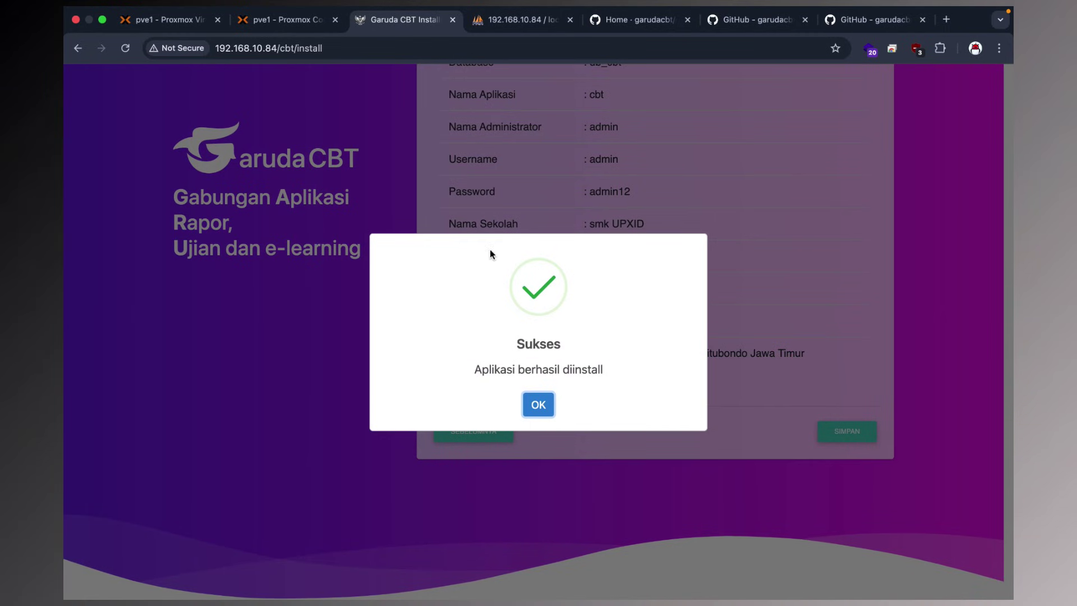
click(272, 29)
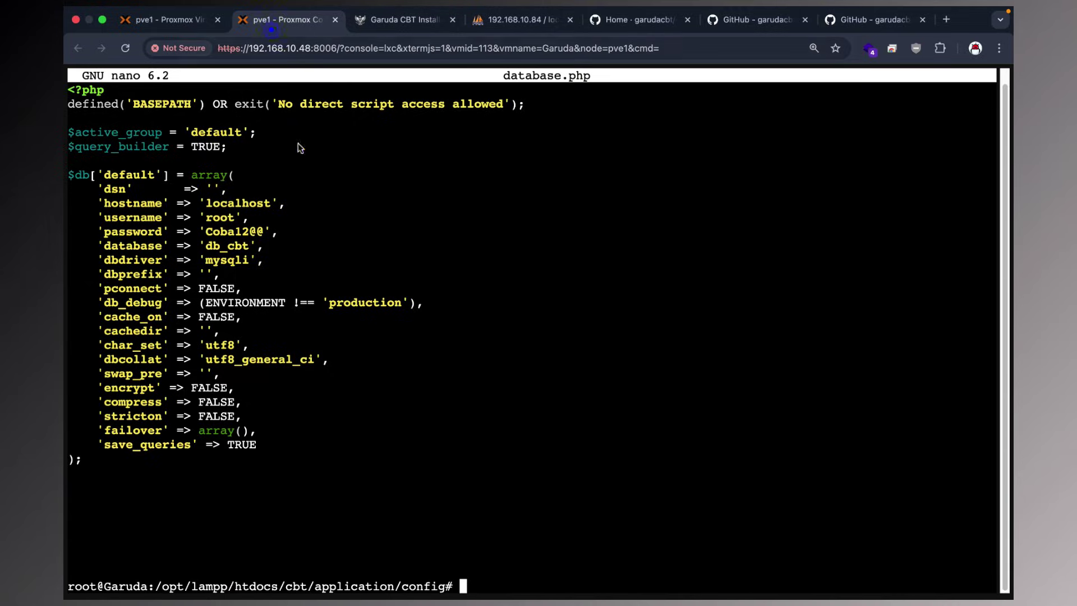
click(405, 26)
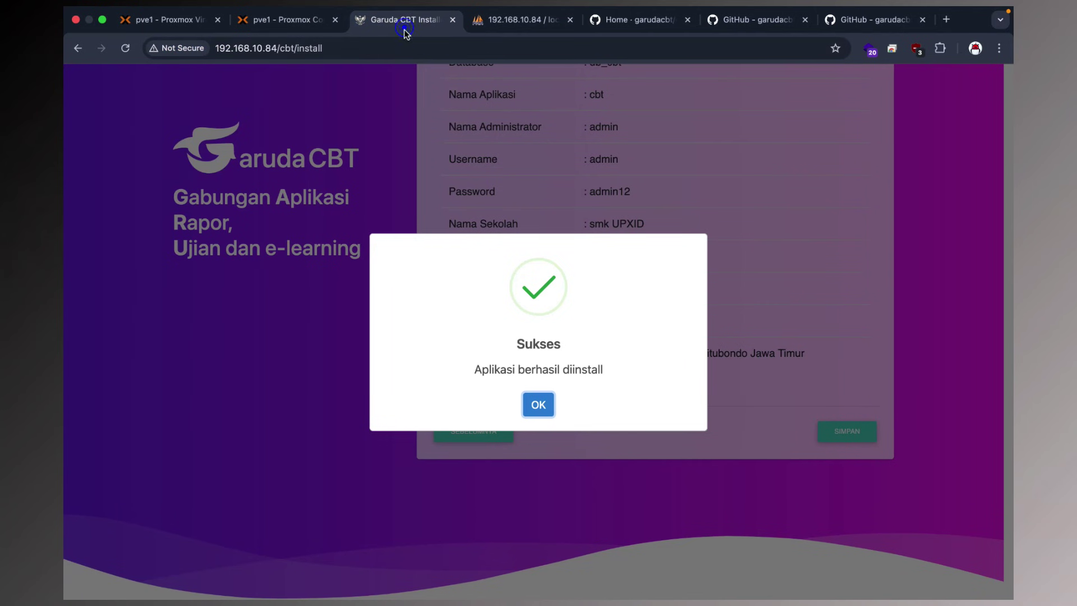
click(538, 405)
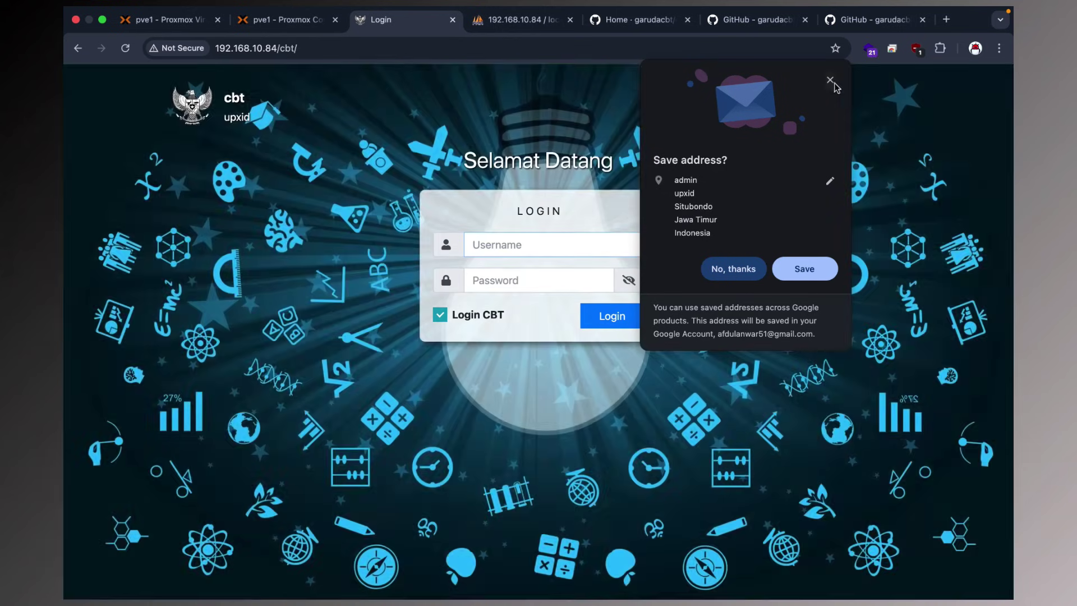
Dismiss the save-address offer and set uBlock Origin to no filtering on this site.
click(833, 82)
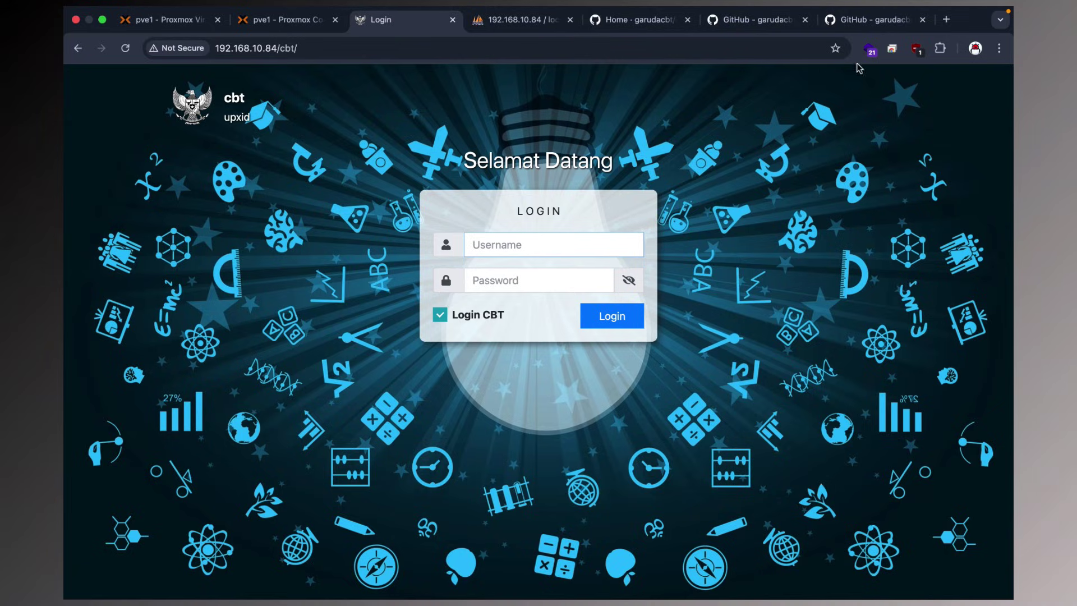
click(914, 49)
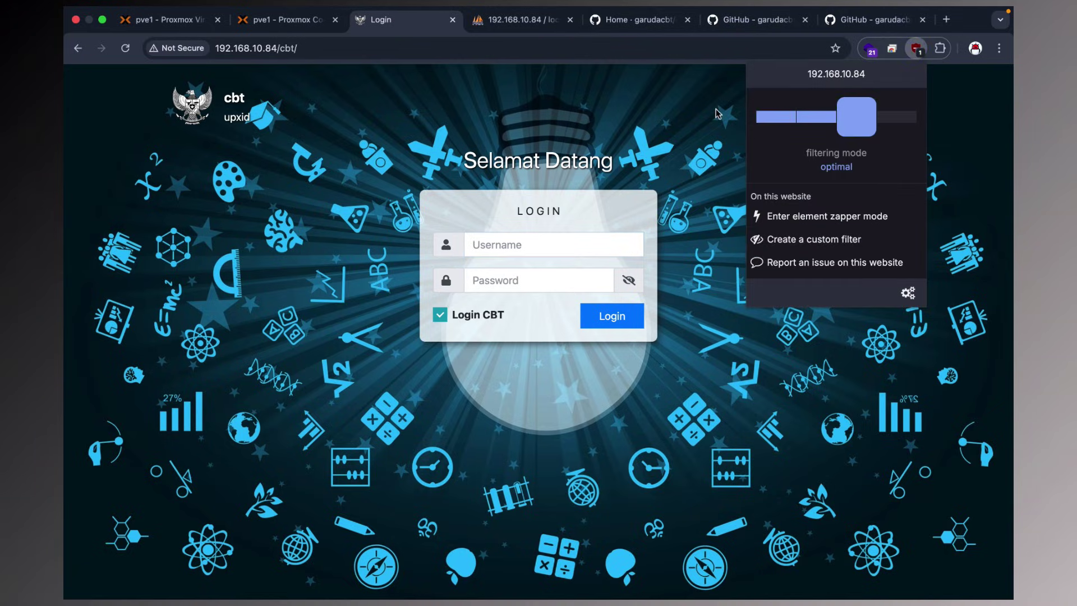
click(776, 117)
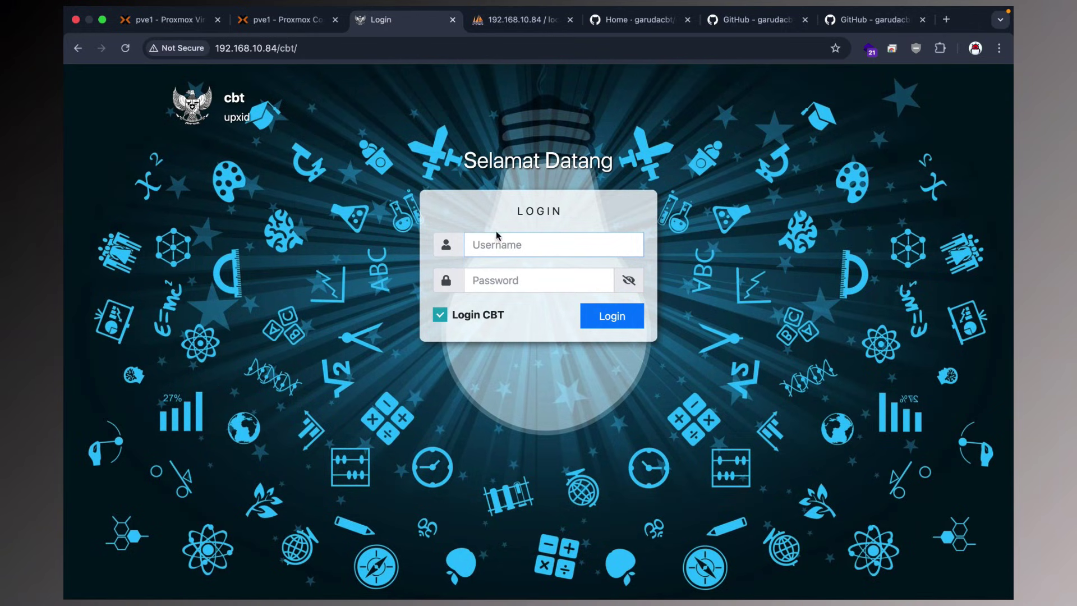
Sign in as admin with the account password, dismiss the breach warning, and open Profile Sekolah.
click(496, 240)
key(Tab)
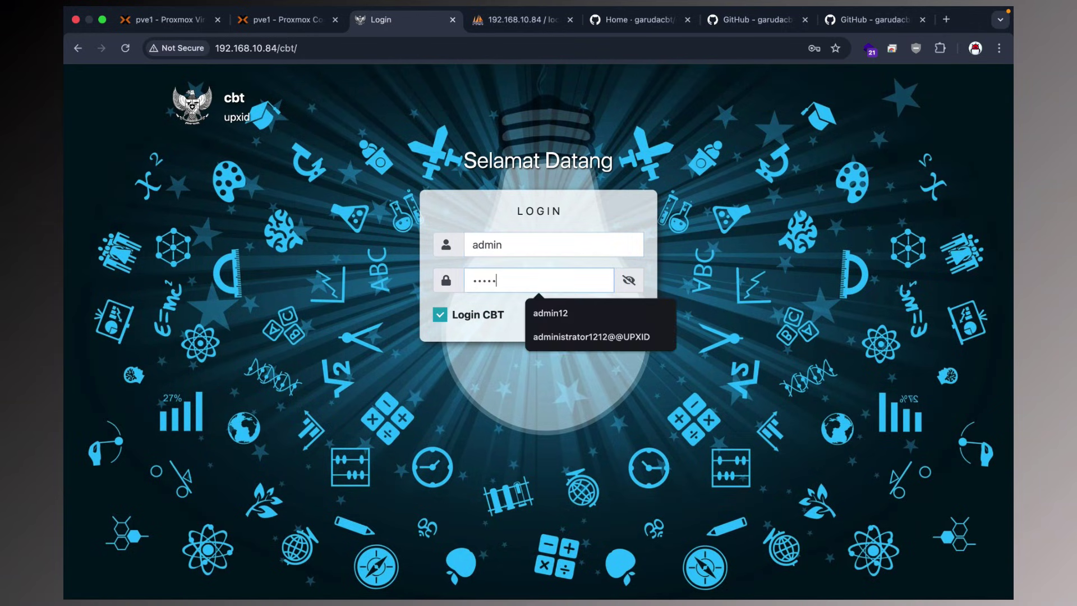
key(Return)
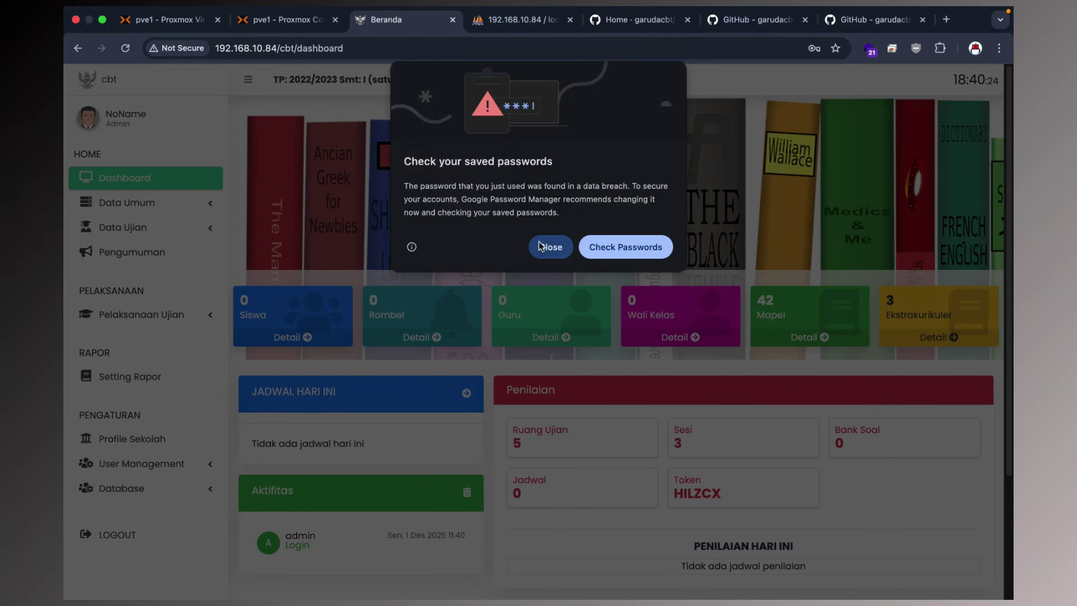
click(538, 245)
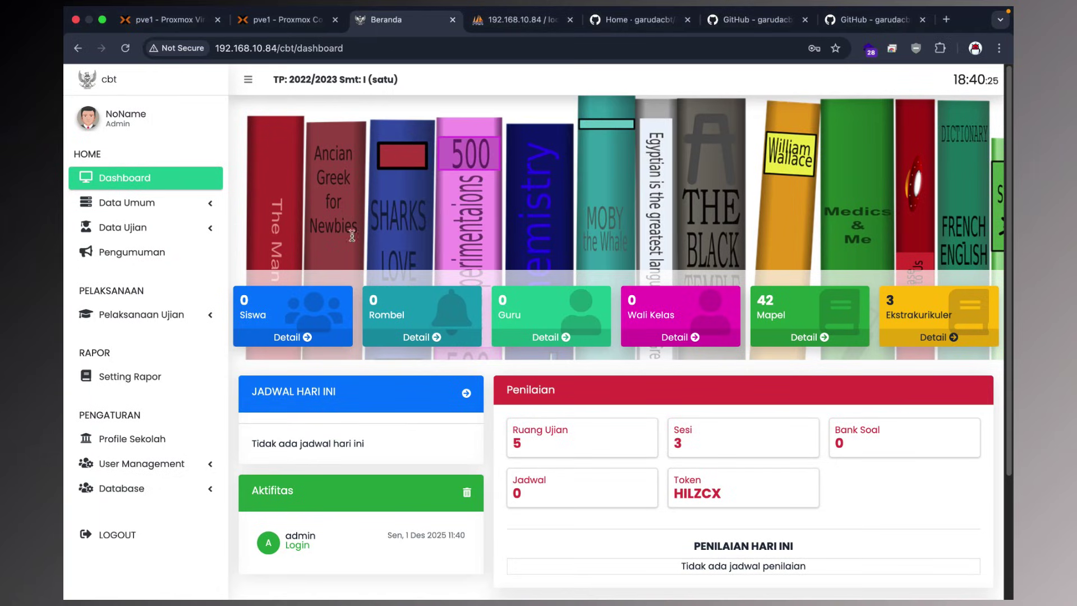
scroll(387, 185, down, 3)
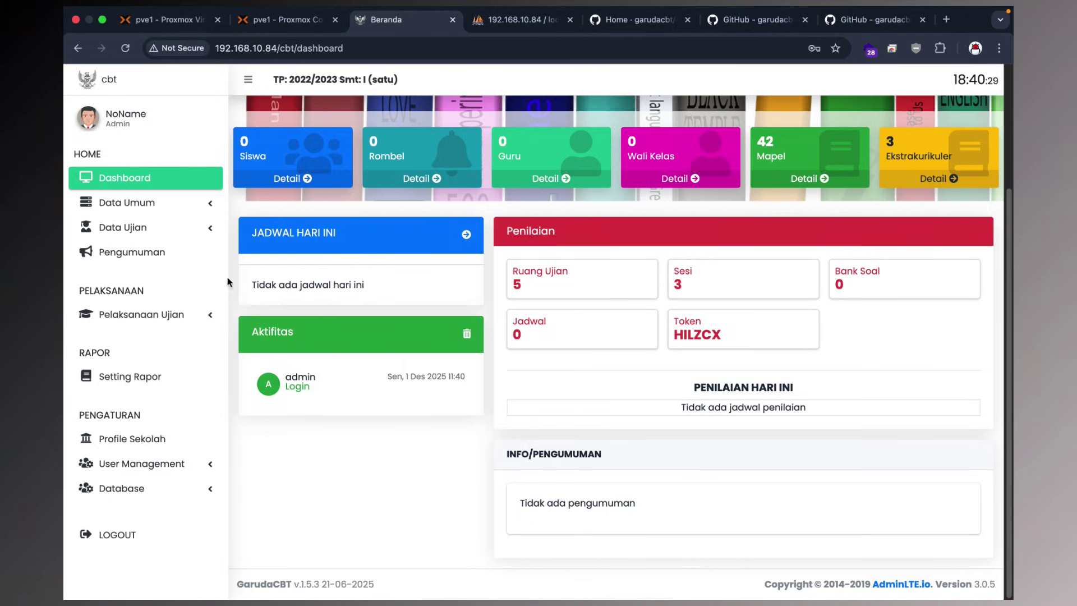
click(126, 439)
Pick device.png from Downloads as the Logo Kiri image and upload it.
scroll(496, 305, down, 3)
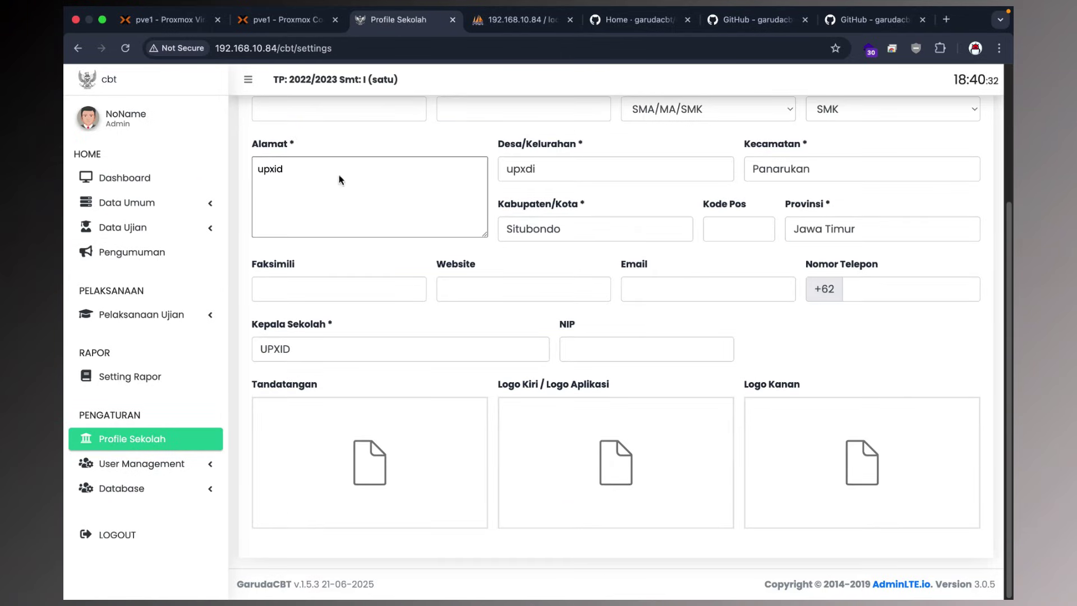
mouse_move(636, 441)
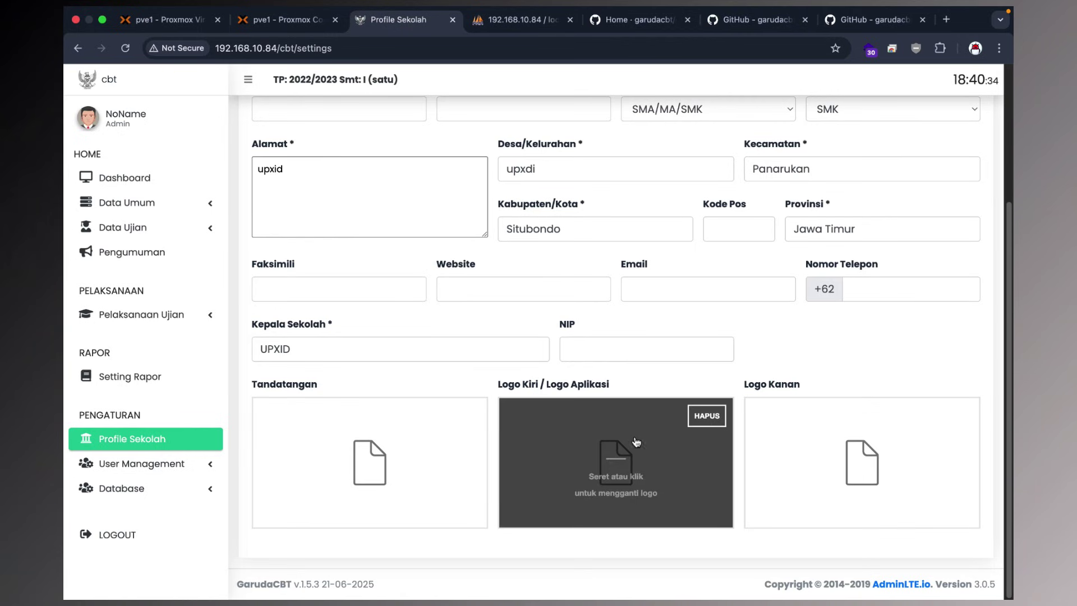
click(596, 443)
scroll(460, 394, down, 10)
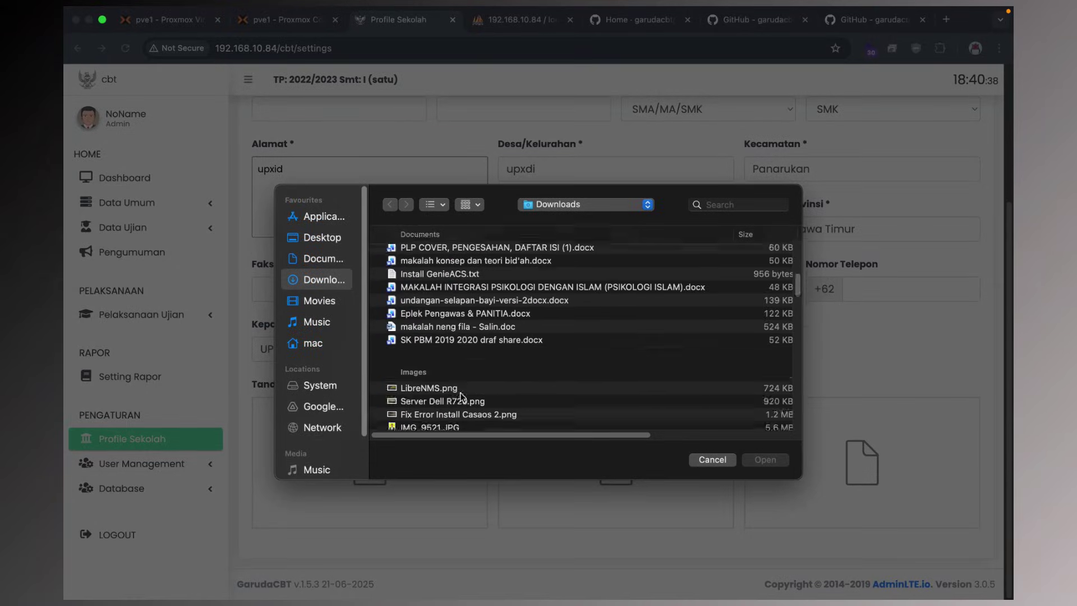
scroll(460, 395, down, 3)
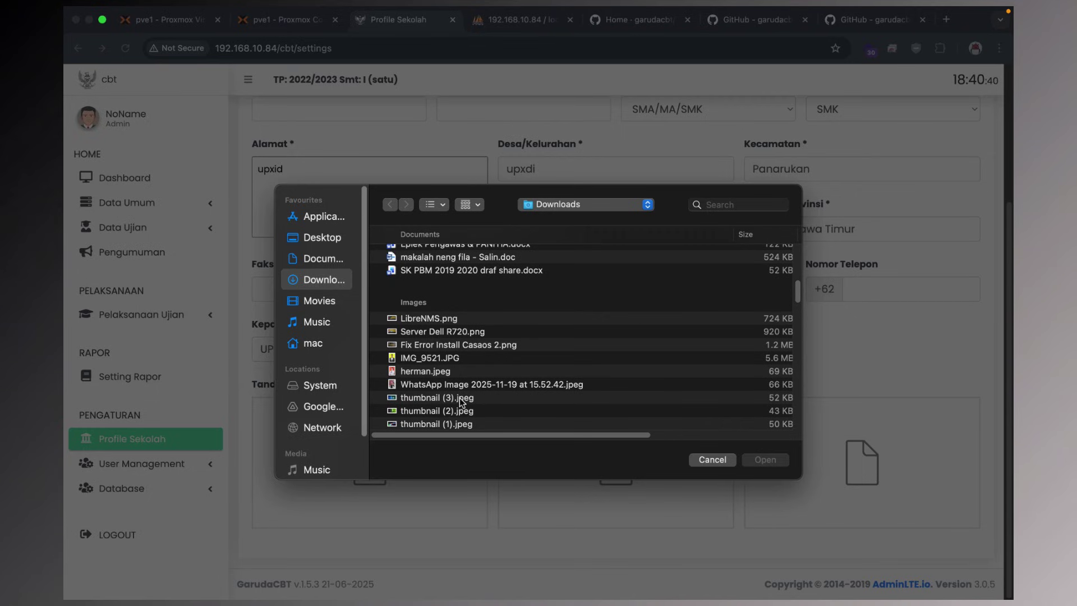
scroll(459, 398, down, 10)
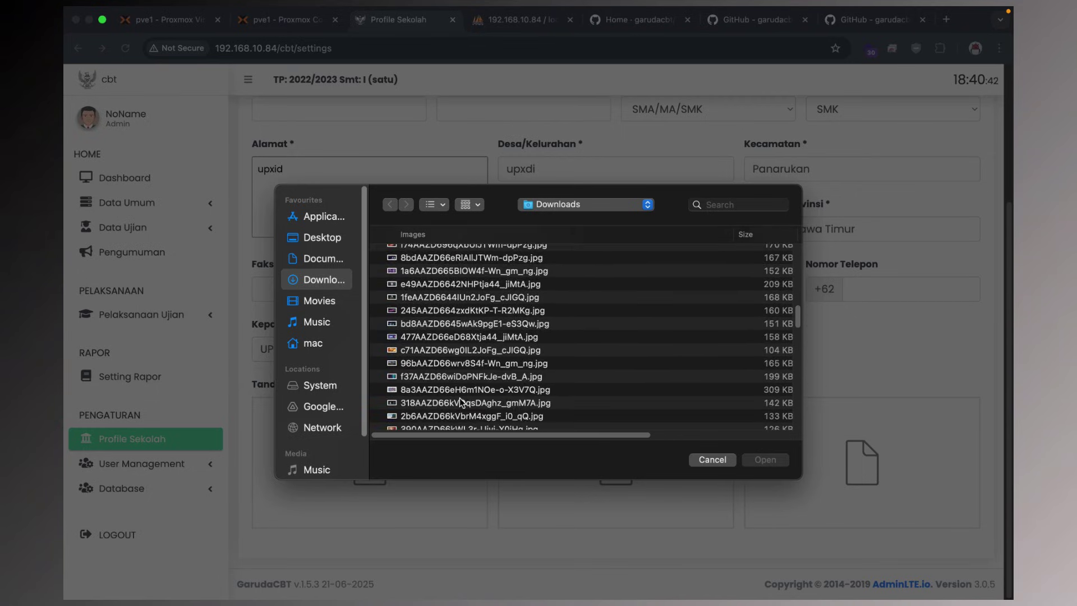
scroll(460, 398, down, 10)
scroll(459, 398, up, 2)
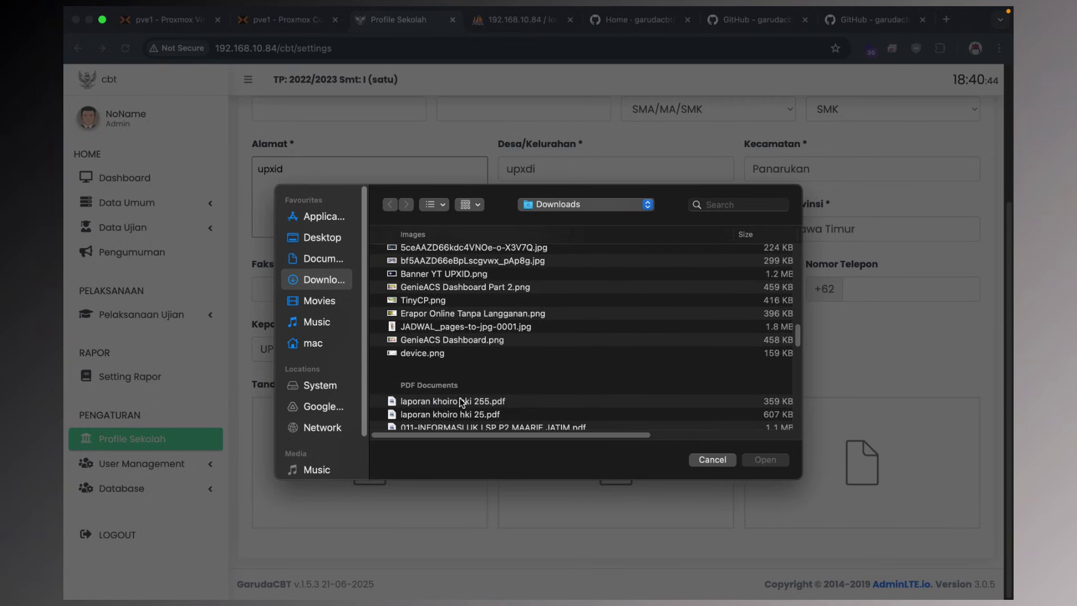
click(439, 355)
click(763, 458)
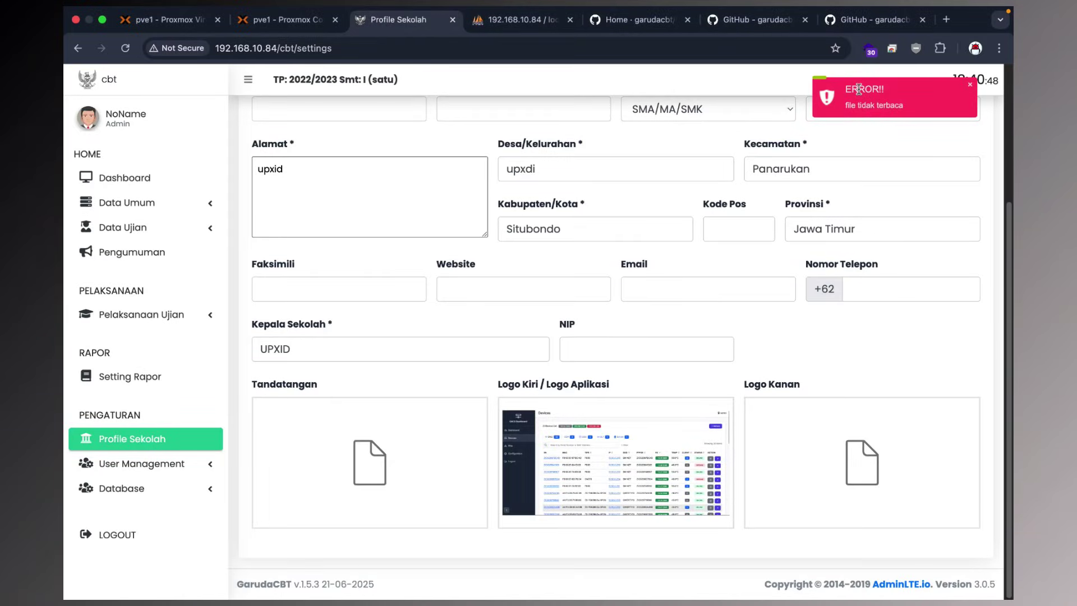
Change into /opt/lampp/htdocs/cbt in the container console.
click(280, 28)
text(cd)
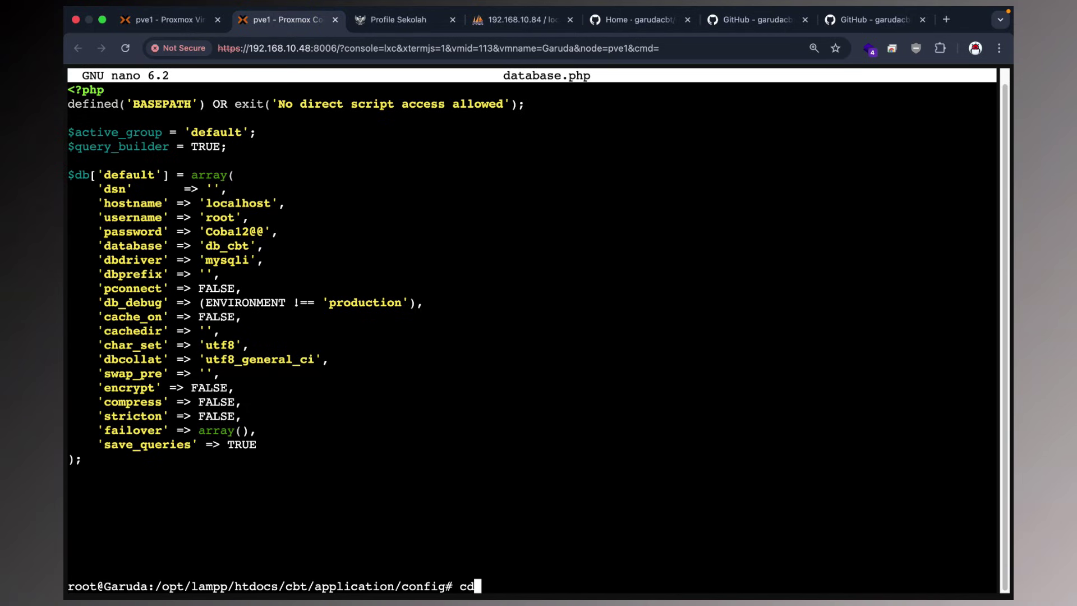
key(Return)
text(cd /opt/)
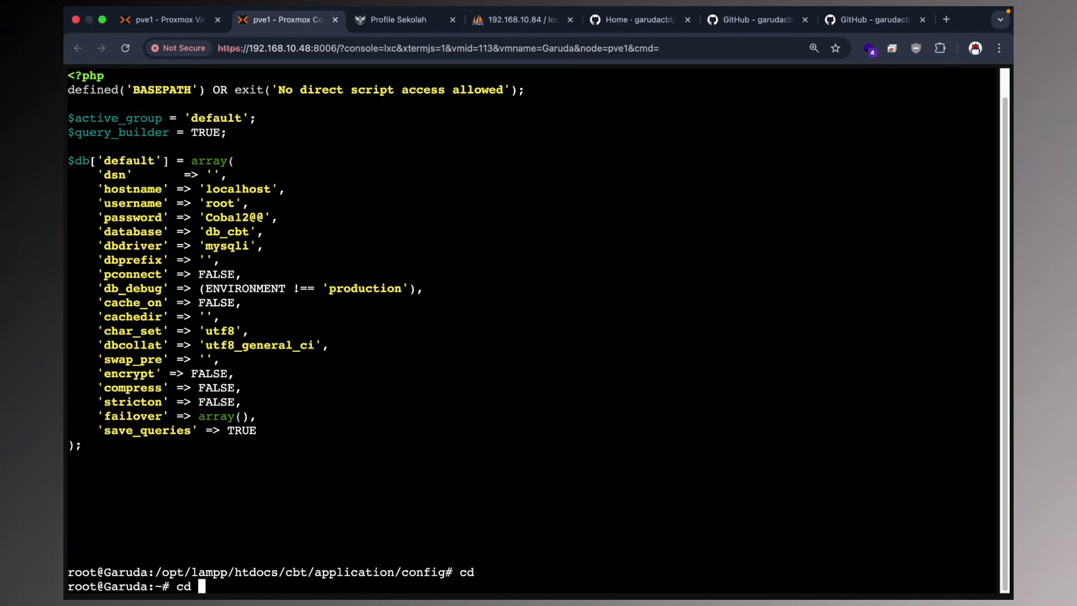
text(la)
key(Tab)
text(m)
key(BackSpace)
text(h)
key(Tab)
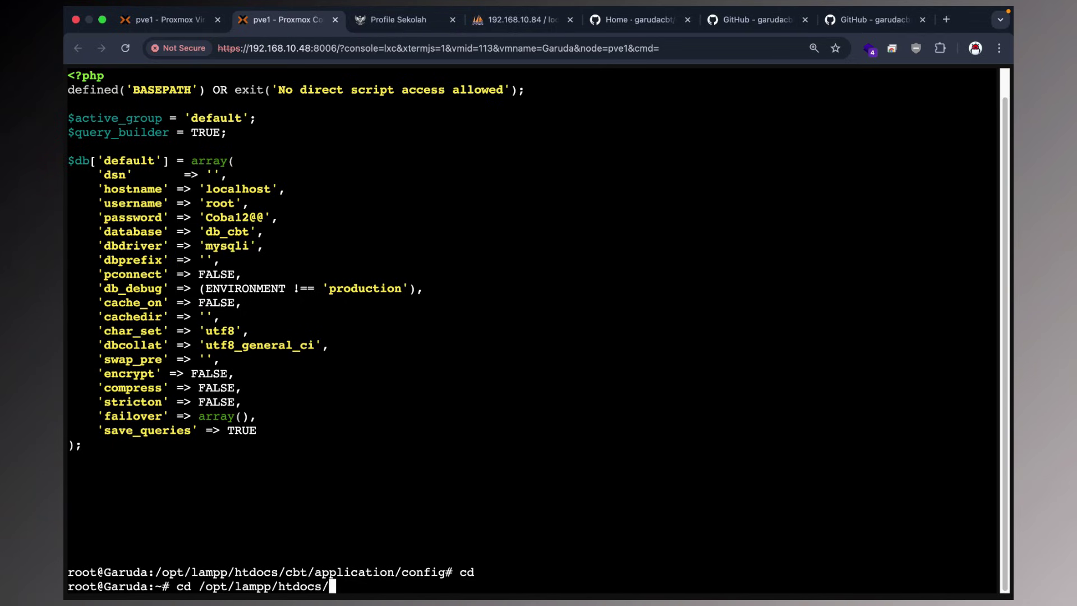
text(c)
key(Tab)
key(Return)
List the cbt folder with ls -alh to check the uploads folder's permissions.
text(ls p)
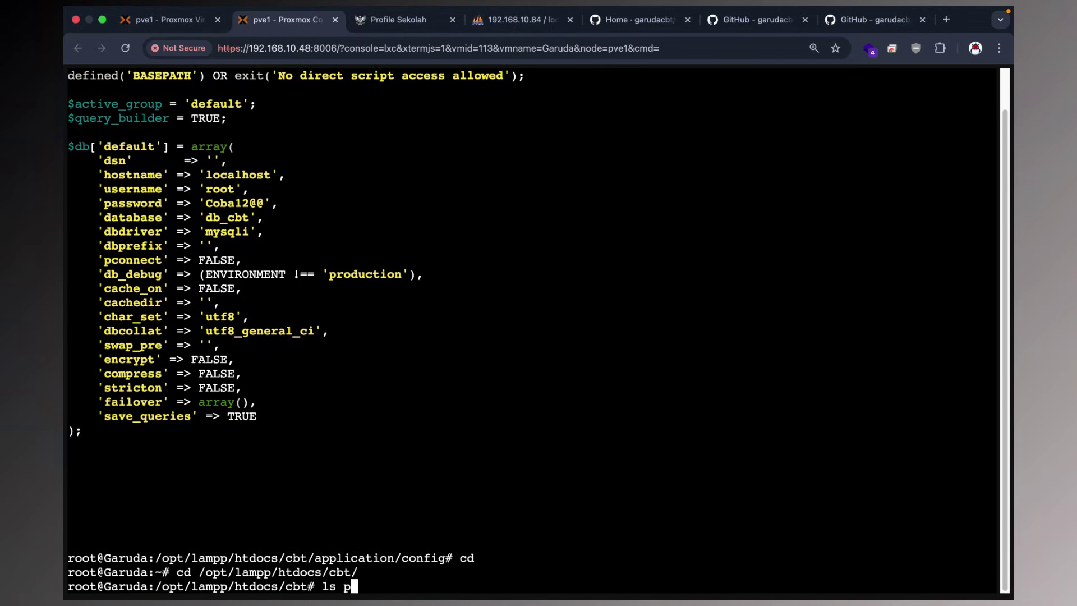
key(BackSpace)
text(alh)
key(Return)
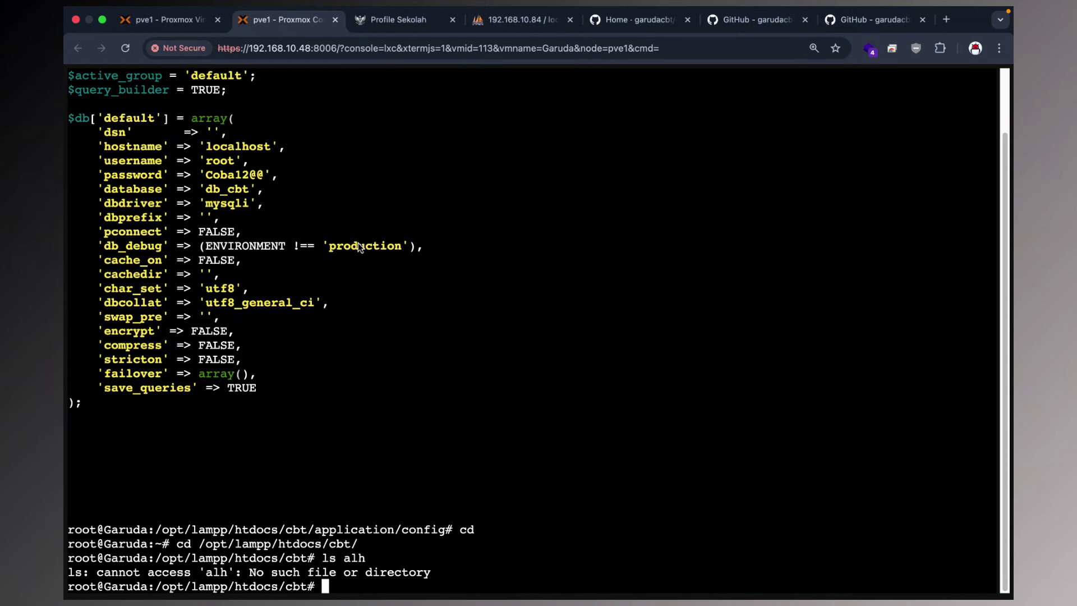
key(Up)
key(Left)
key(Left)
key(Left)
text(-)
key(Return)
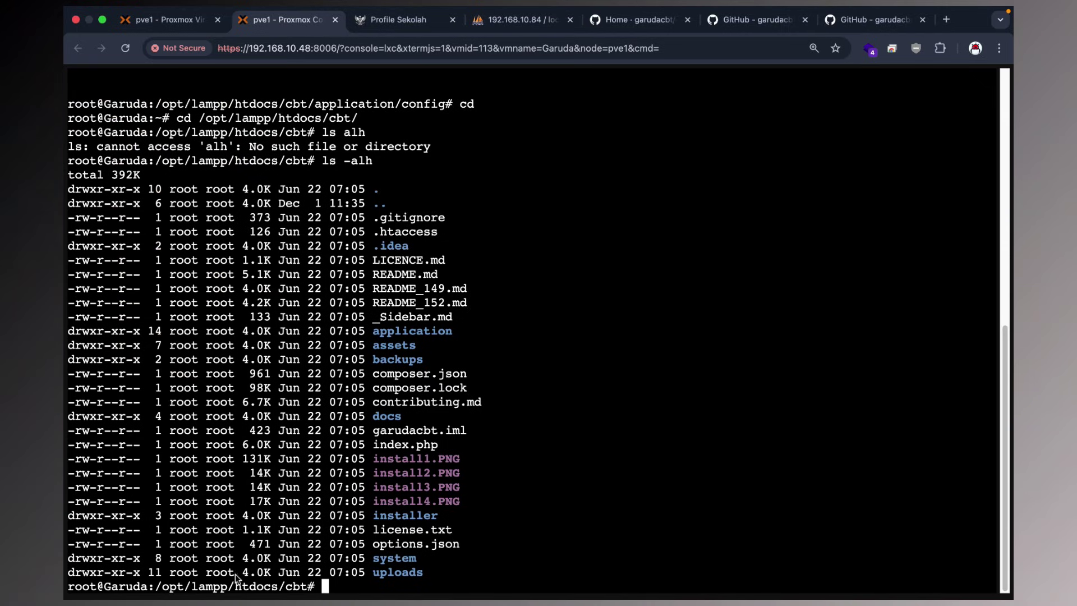
drag(72, 573, 360, 579)
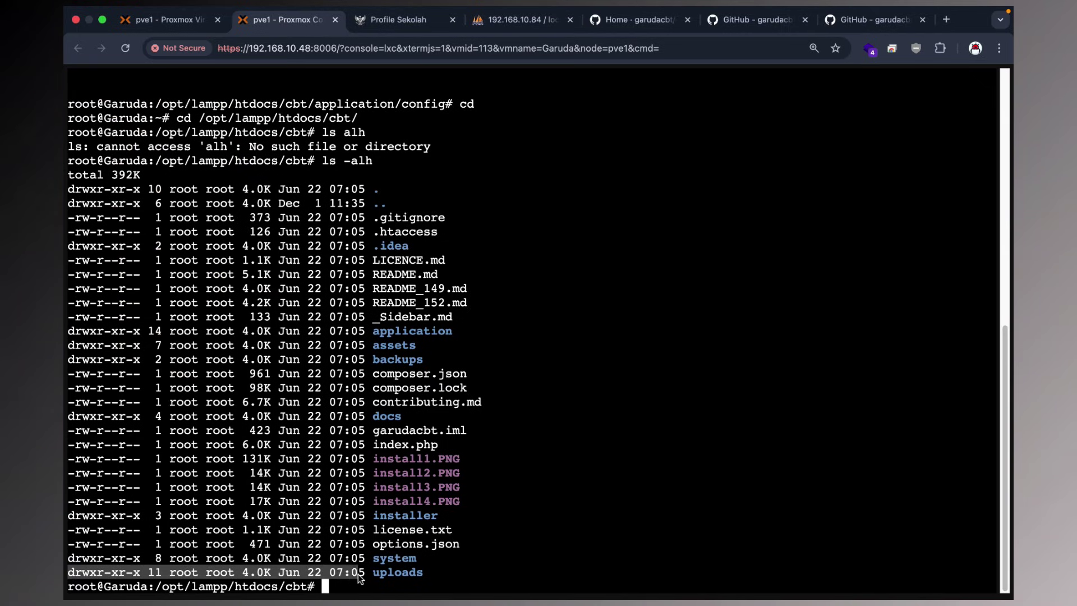
click(366, 586)
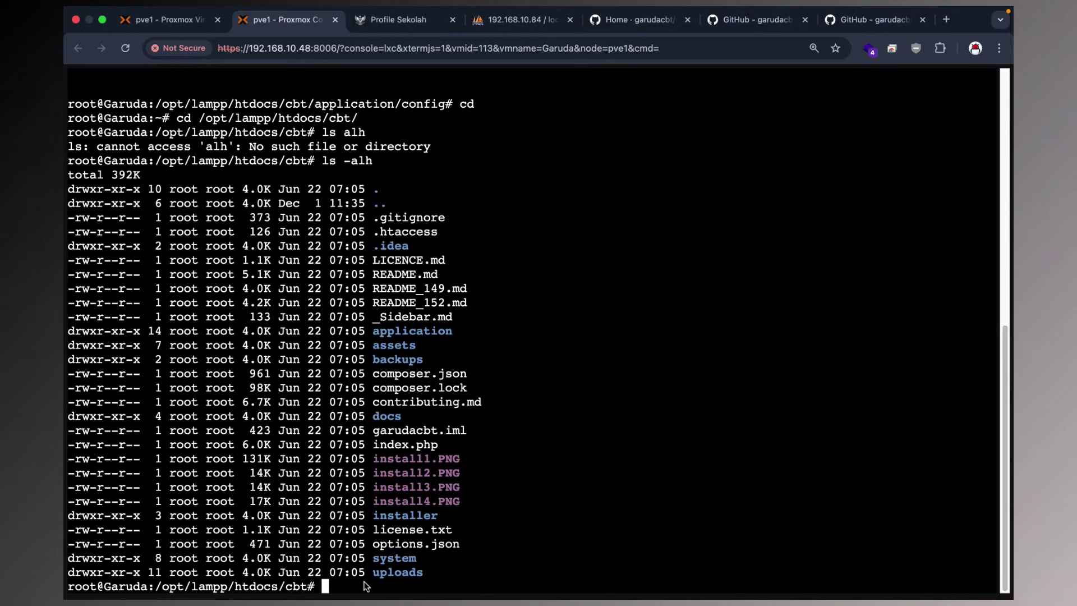
Run chmod -R 777 uploads/ and reload the Profile Sekolah page.
text(chmod -R 777 upl)
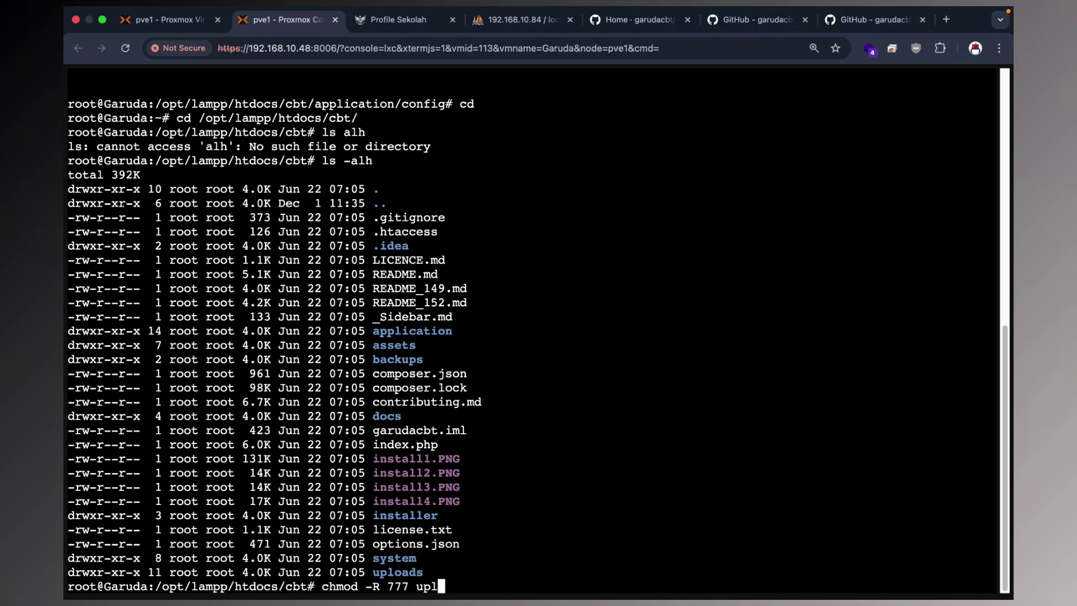
key(Tab)
key(Return)
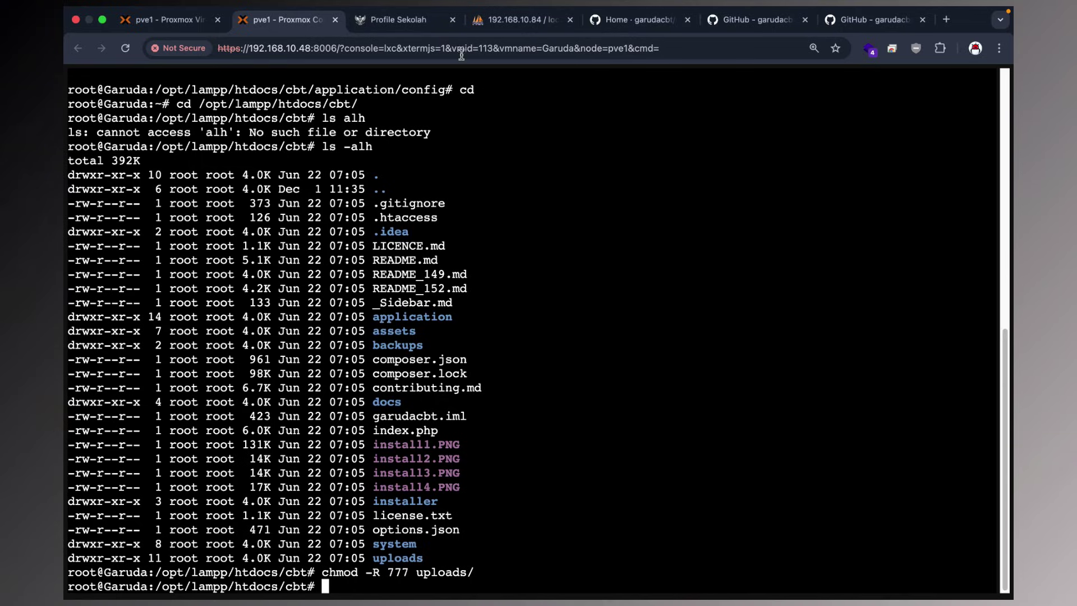
click(415, 20)
click(126, 50)
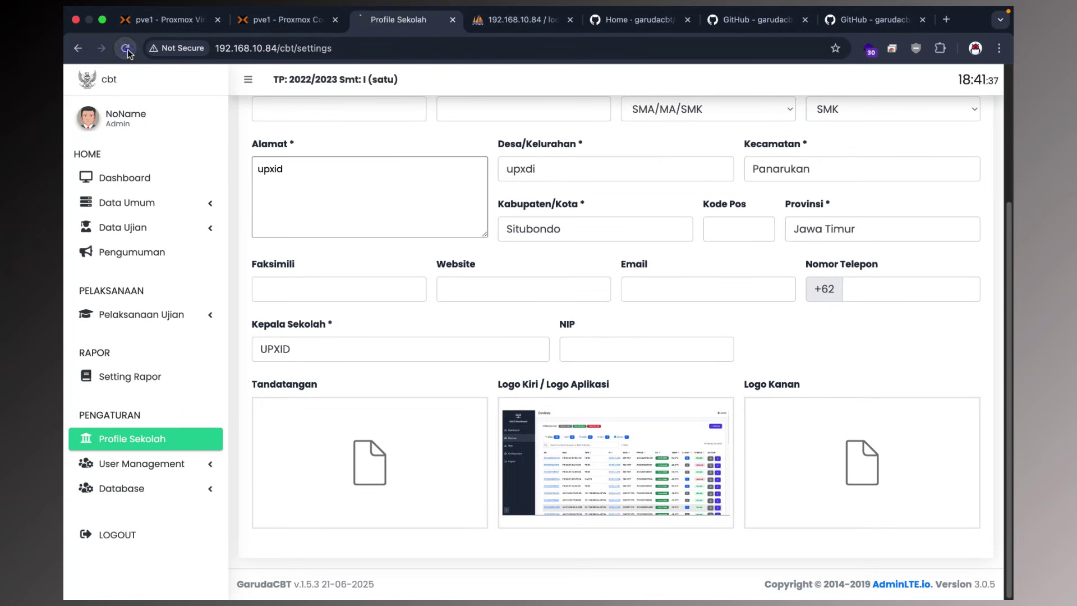
mouse_move(660, 445)
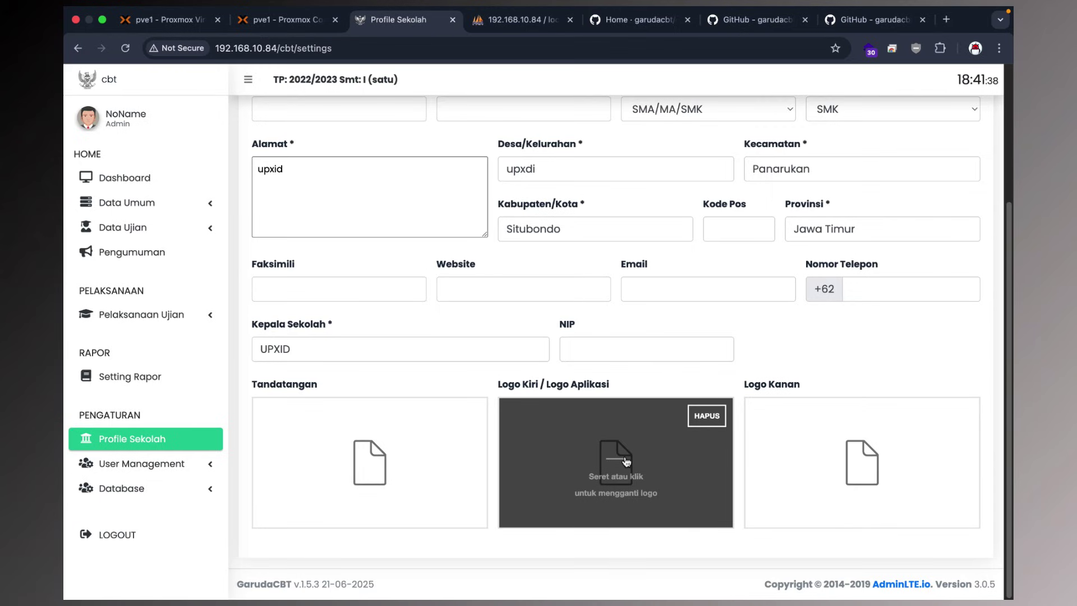
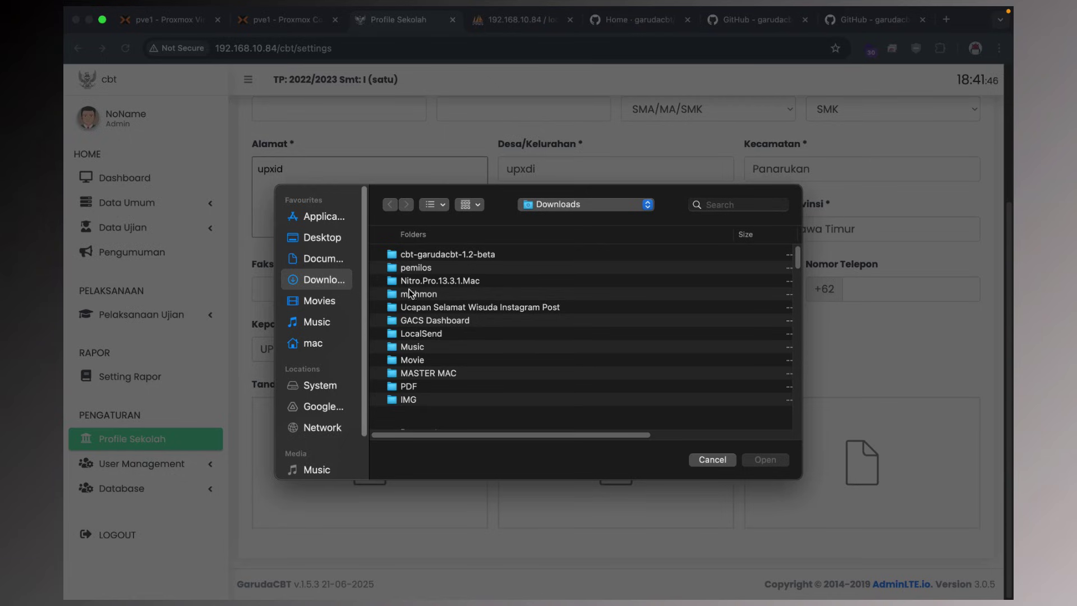
Load logo-smkHDR copy.png from the IMG folder as the school's right-hand logo.
double_click(409, 400)
click(415, 362)
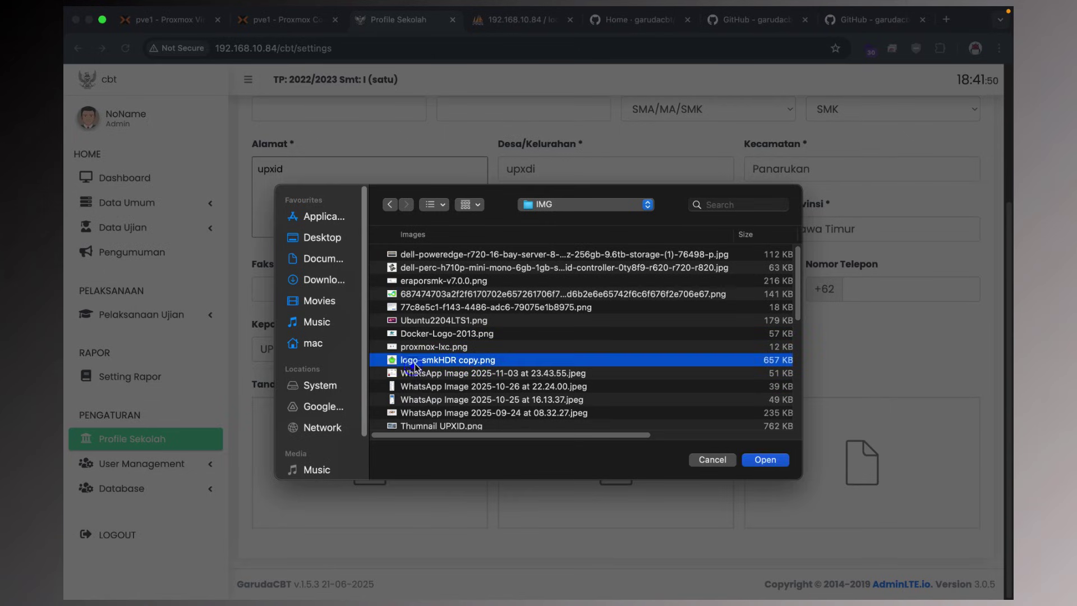
click(753, 462)
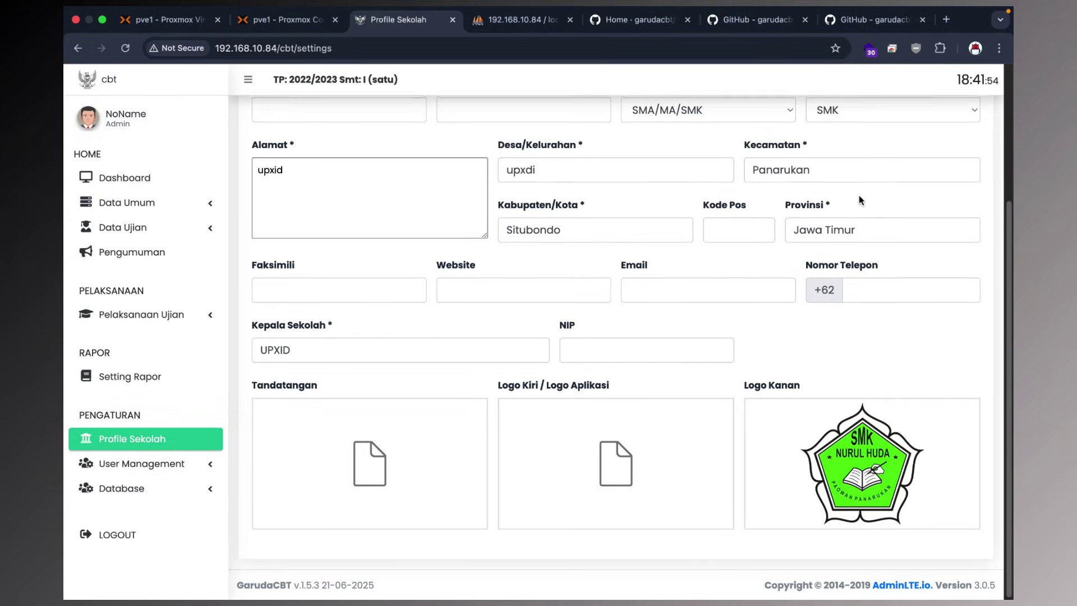
Save the school profile settings and dismiss the Sukses confirmation.
scroll(898, 198, up, 4)
click(950, 175)
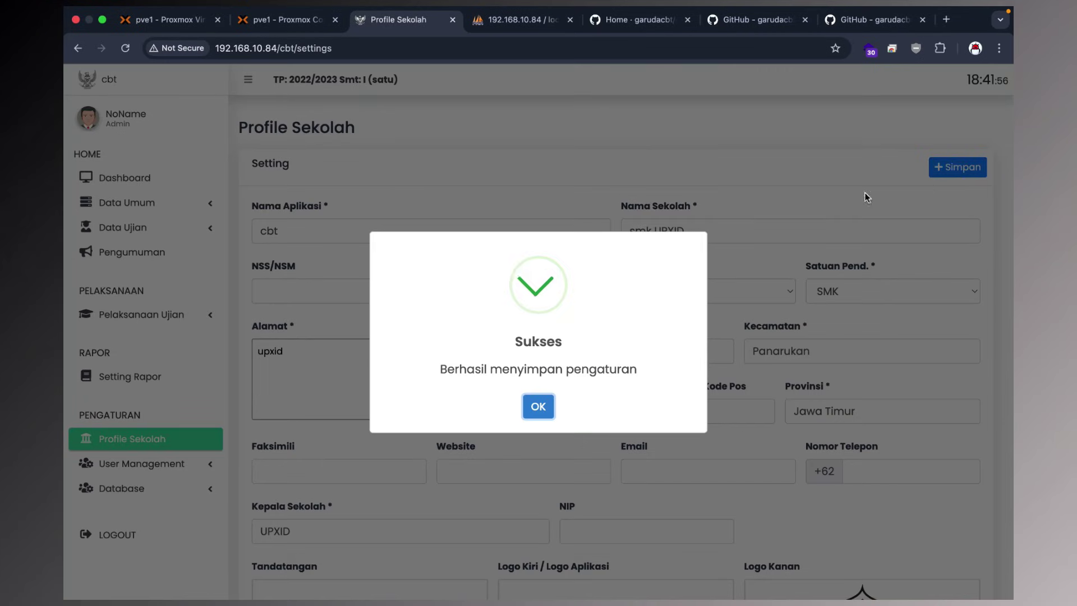
key(Return)
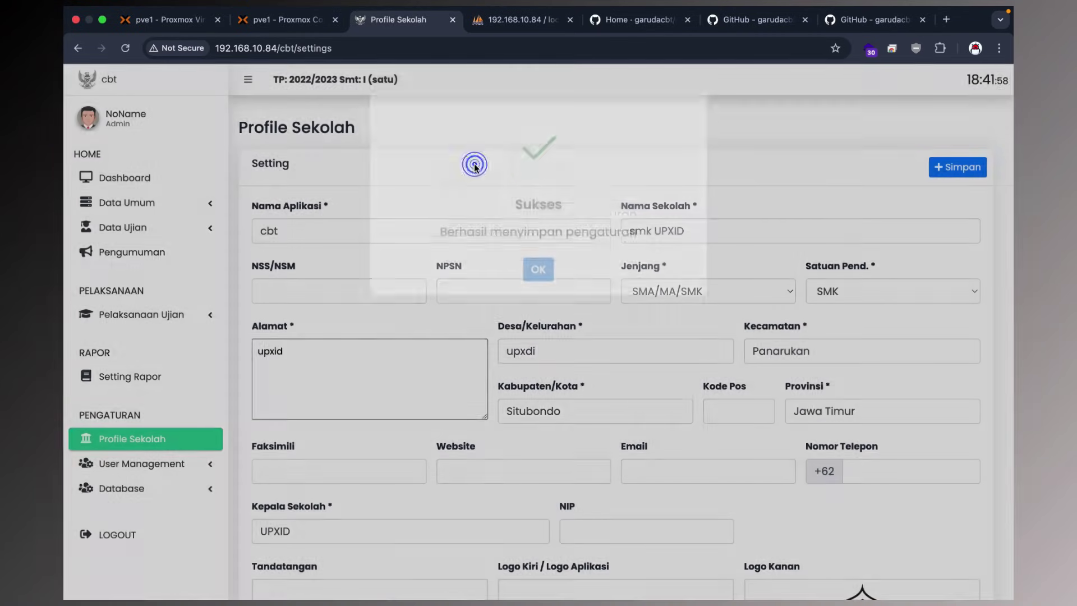
Check the Peserta Ujian and Status Siswa pages, then open Cetak Kartu Peserta.
click(143, 315)
scroll(142, 312, down, 1)
scroll(142, 312, down, 1)
click(119, 236)
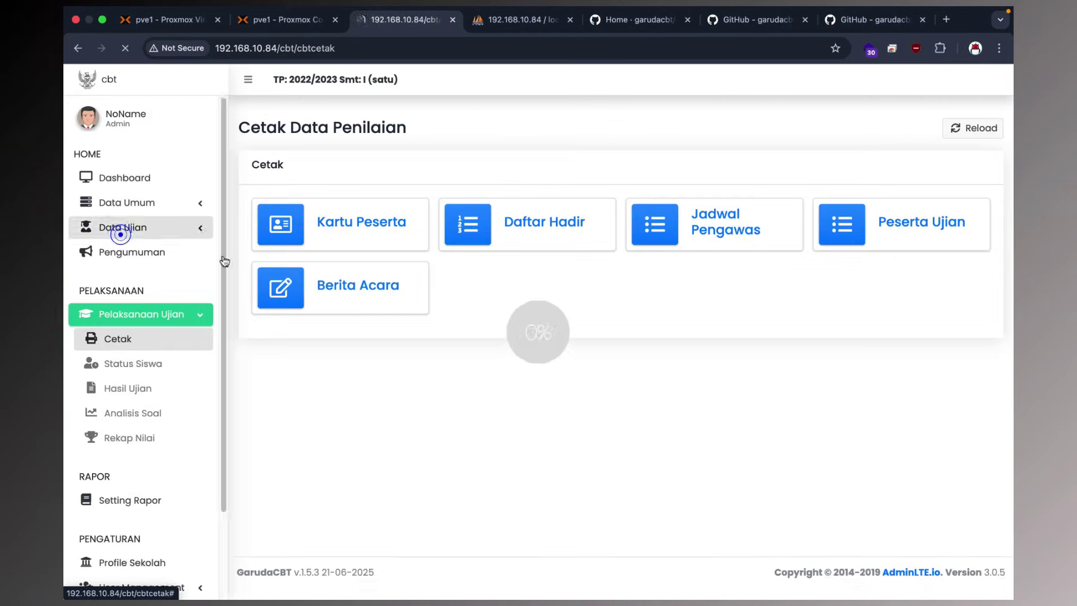
click(895, 224)
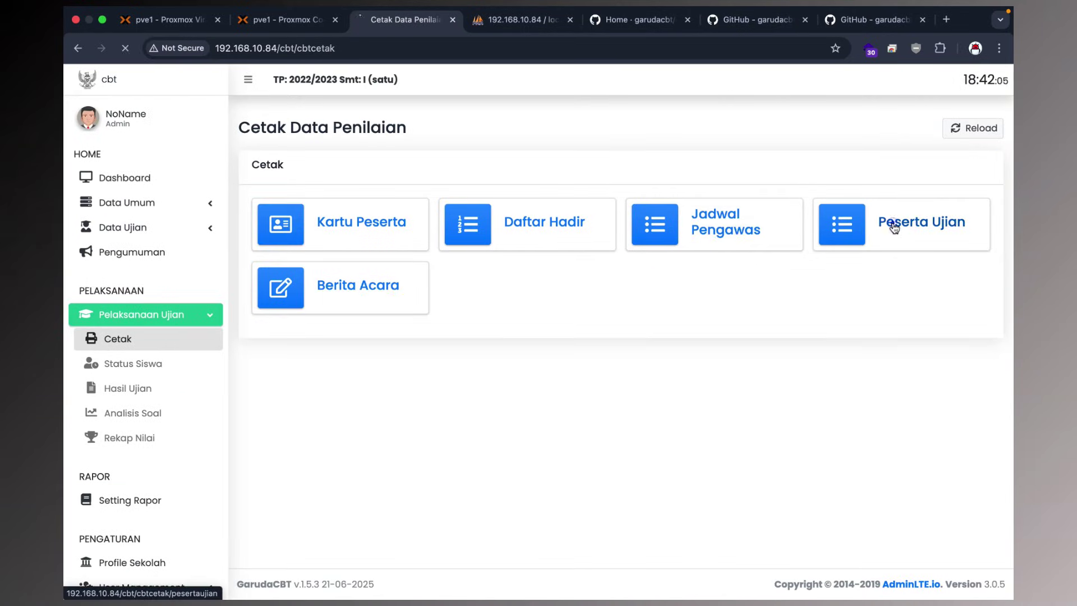
click(126, 363)
click(124, 342)
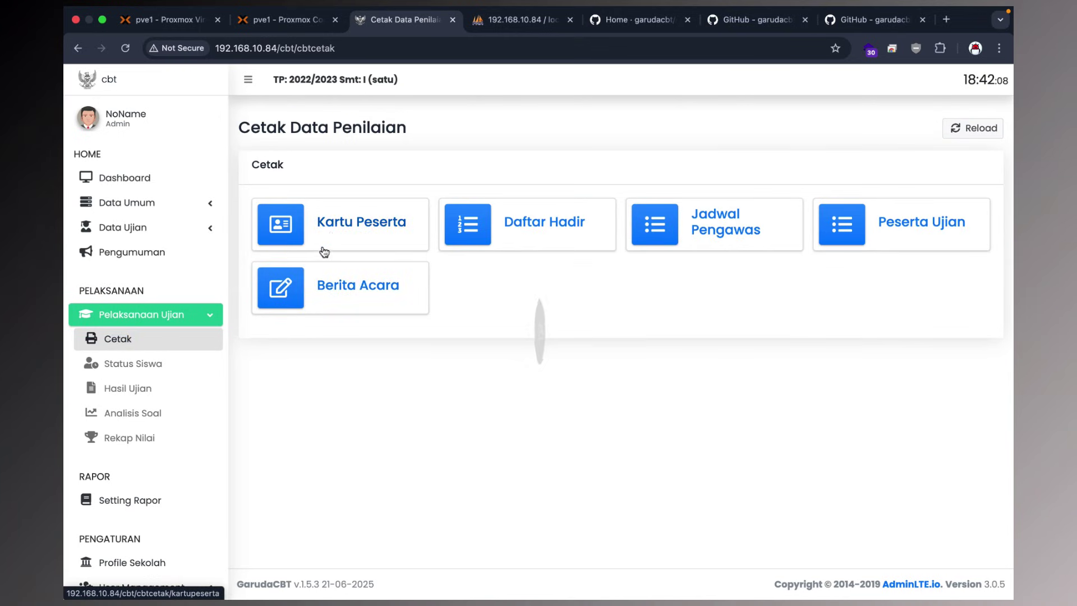
click(335, 233)
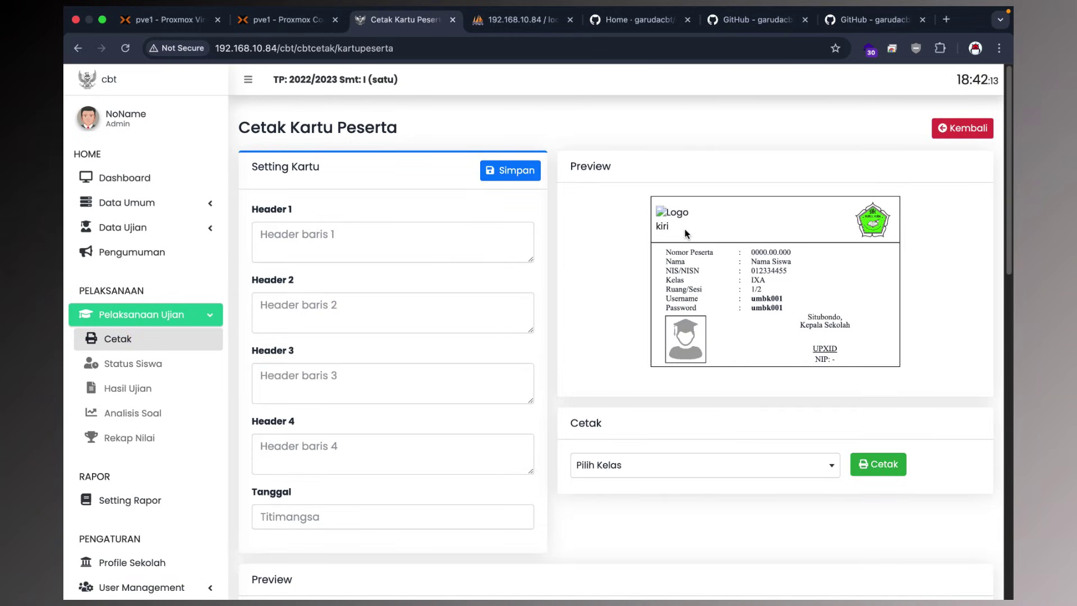
Show the admin dashboard with 42 subjects, 5 rooms and 3 sessions, briefly checking phpMyAdmin.
click(142, 175)
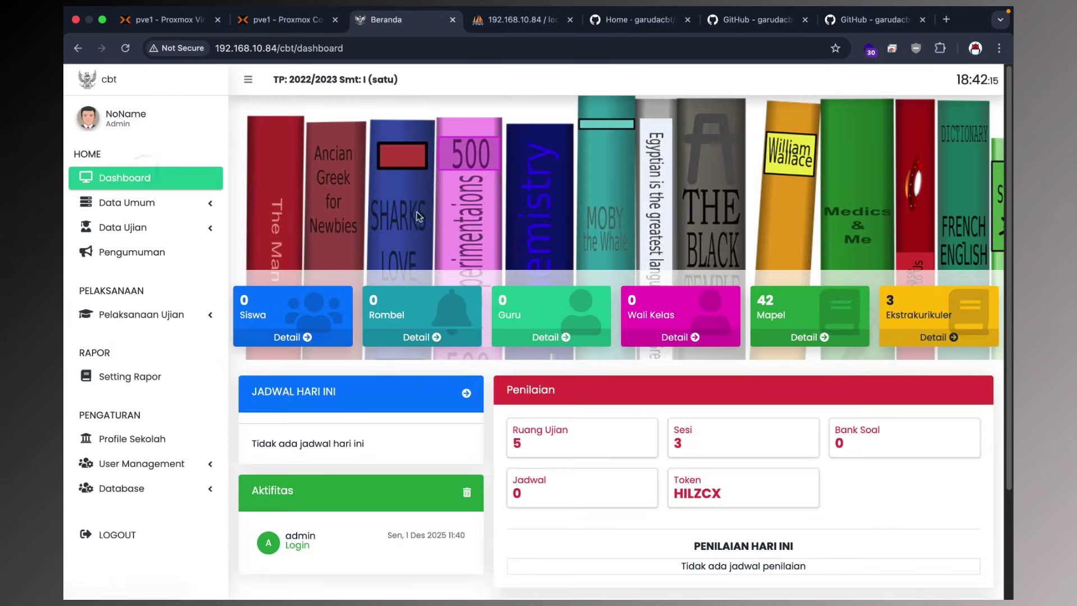
scroll(493, 267, down, 3)
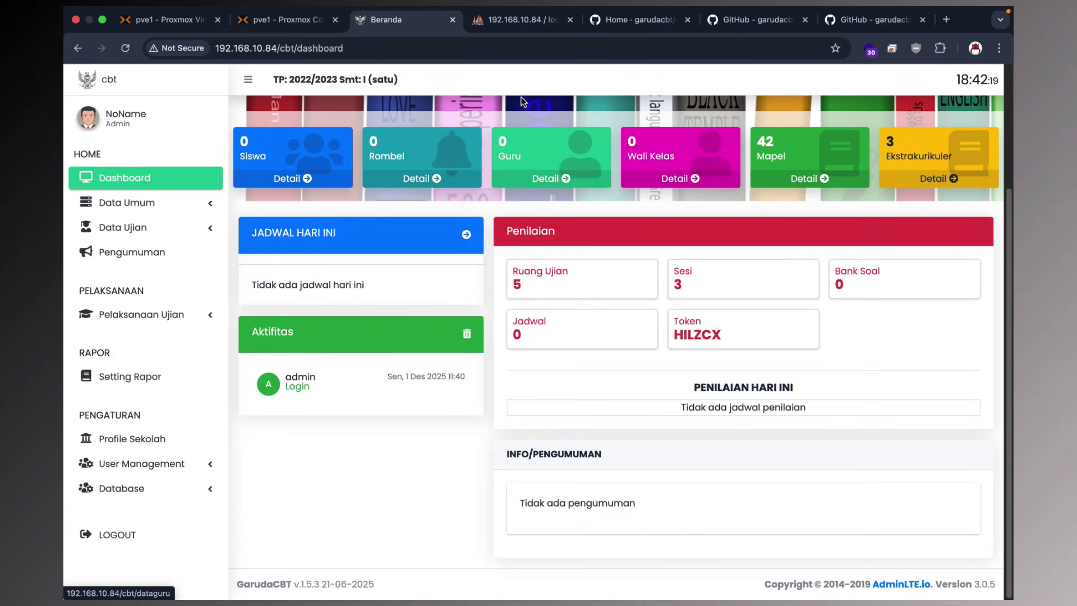
click(504, 25)
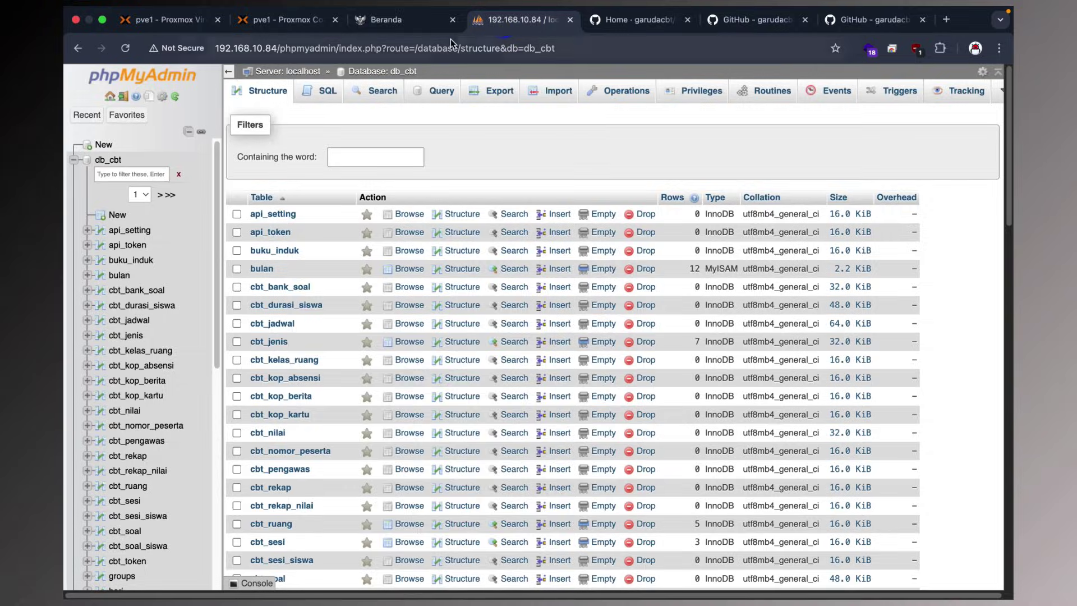
click(373, 20)
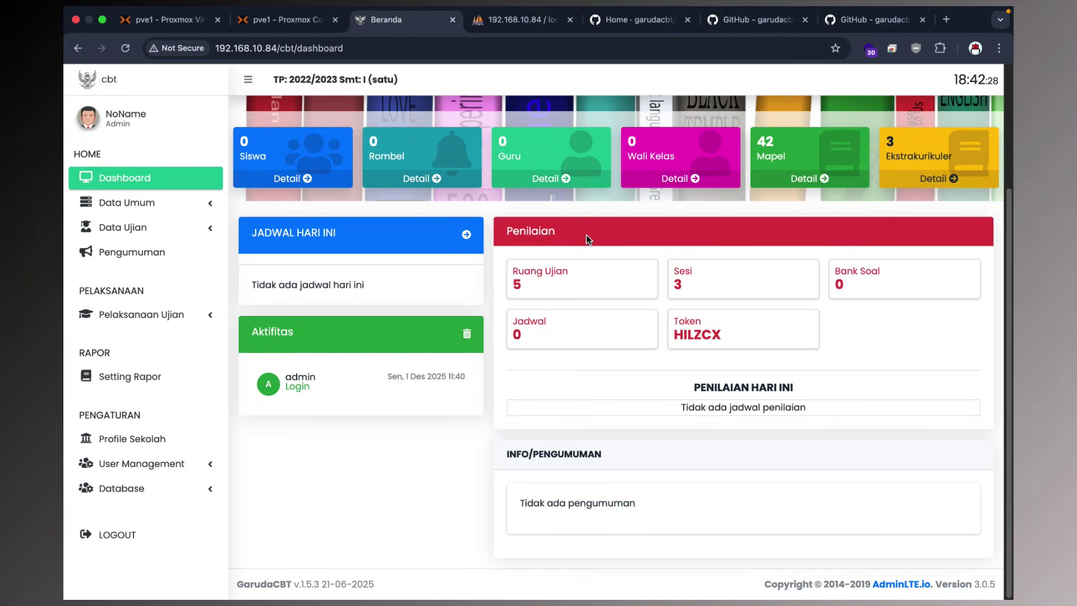
Go back to the pve1 console and highlight the earlier chmod -R 777 uploads/ command.
click(303, 20)
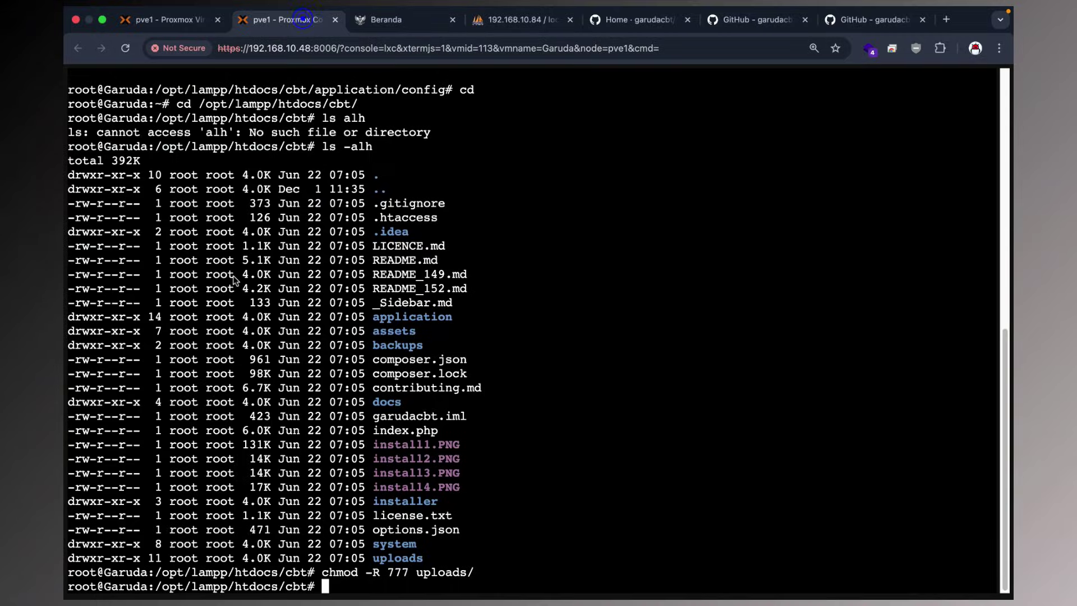
drag(324, 573, 475, 575)
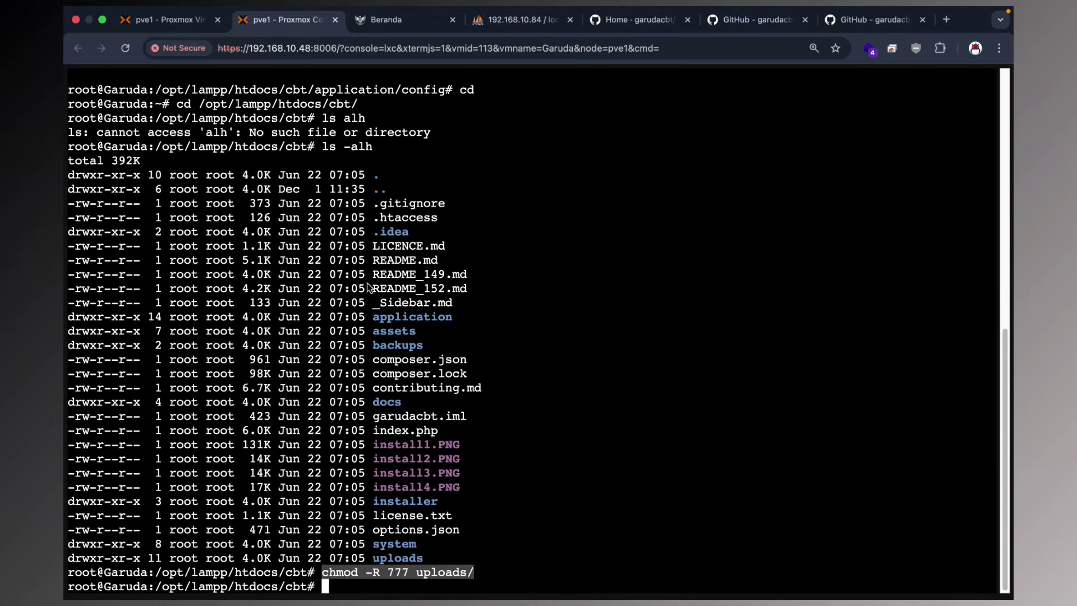